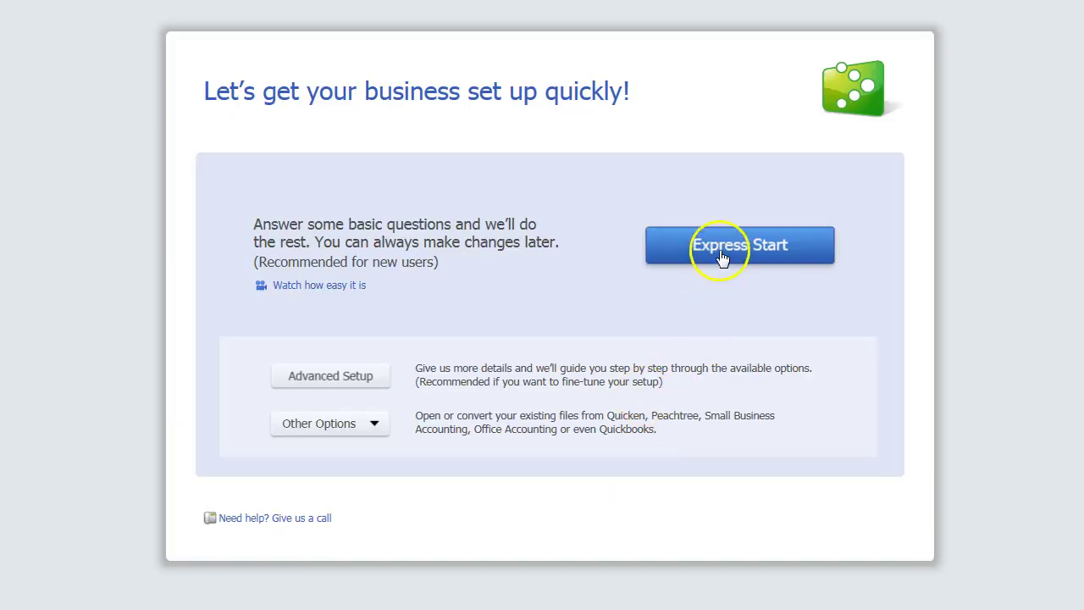
Start Express Start and name the company Quick Books Practice #3 in the Retail Shop or Online Commerce industry.
{"action": "left_click", "coordinate": [723, 256]}
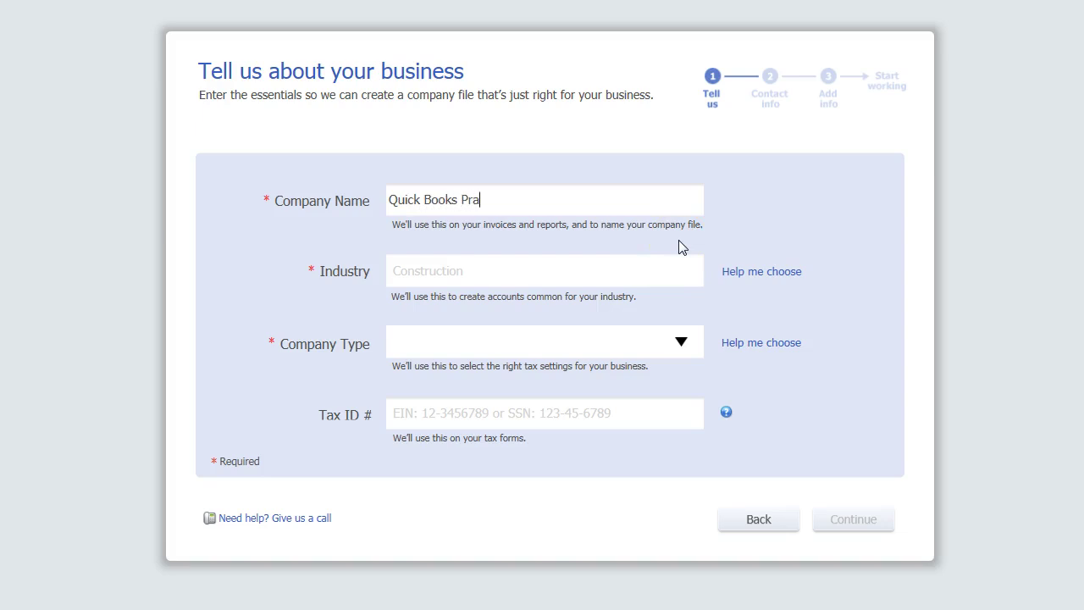
{"action": "type", "text": "#3"}
{"action": "left_click", "coordinate": [505, 264]}
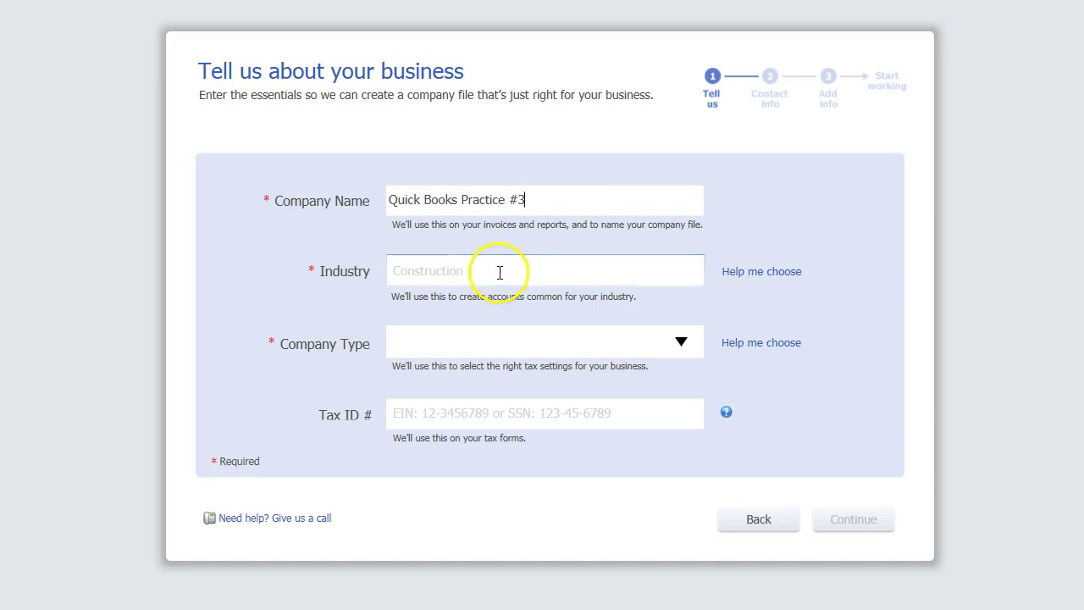
{"action": "type", "text": "reta"}
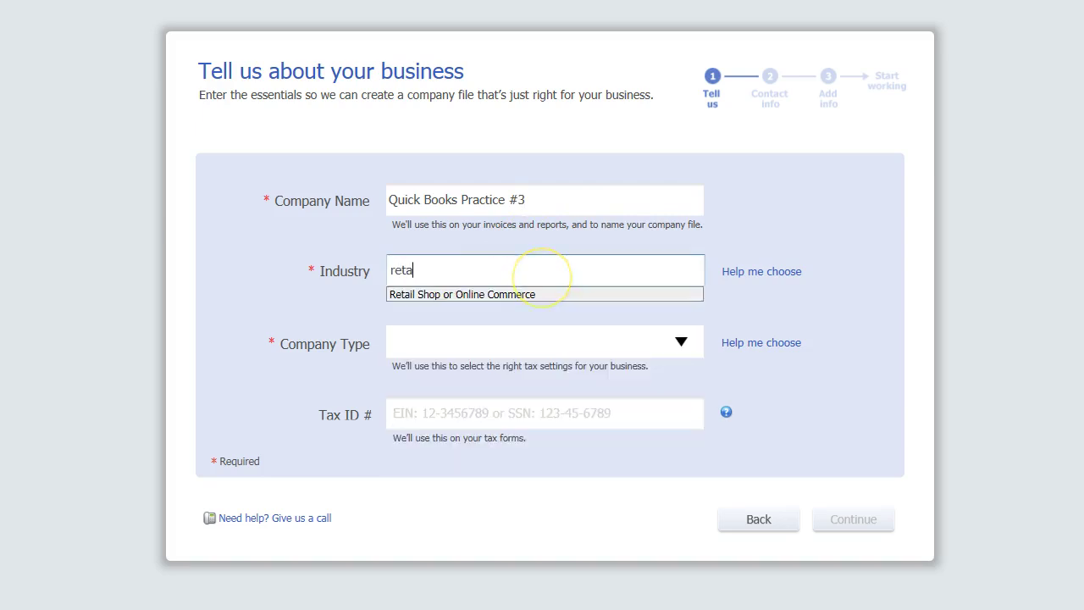
{"action": "left_click", "coordinate": [470, 295]}
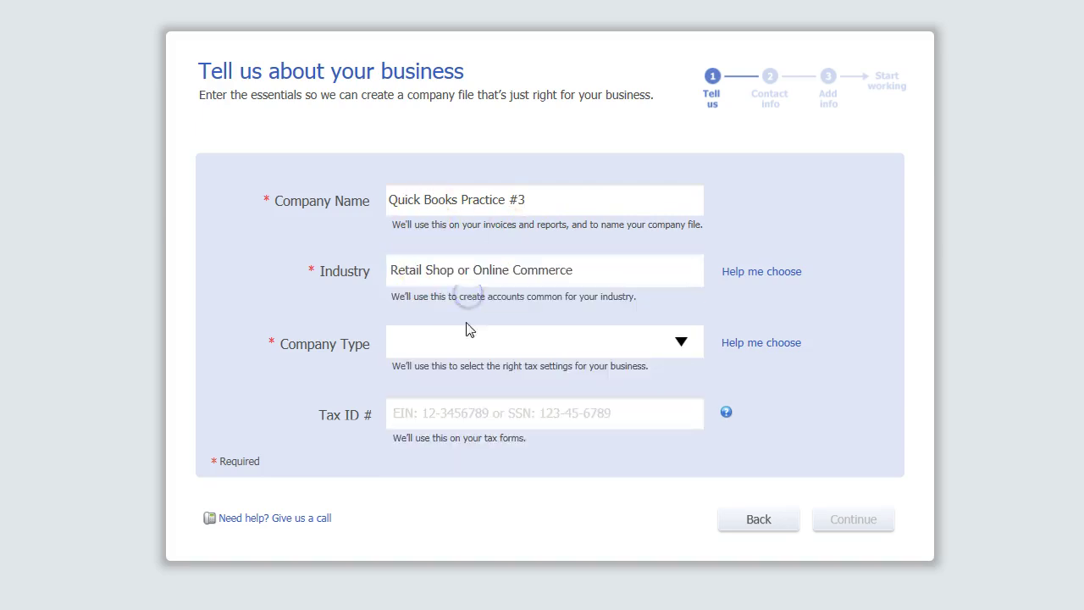
Set the company type to Sole Proprietorship and continue to the contact information step.
{"action": "left_click", "coordinate": [664, 354]}
{"action": "left_click", "coordinate": [670, 348]}
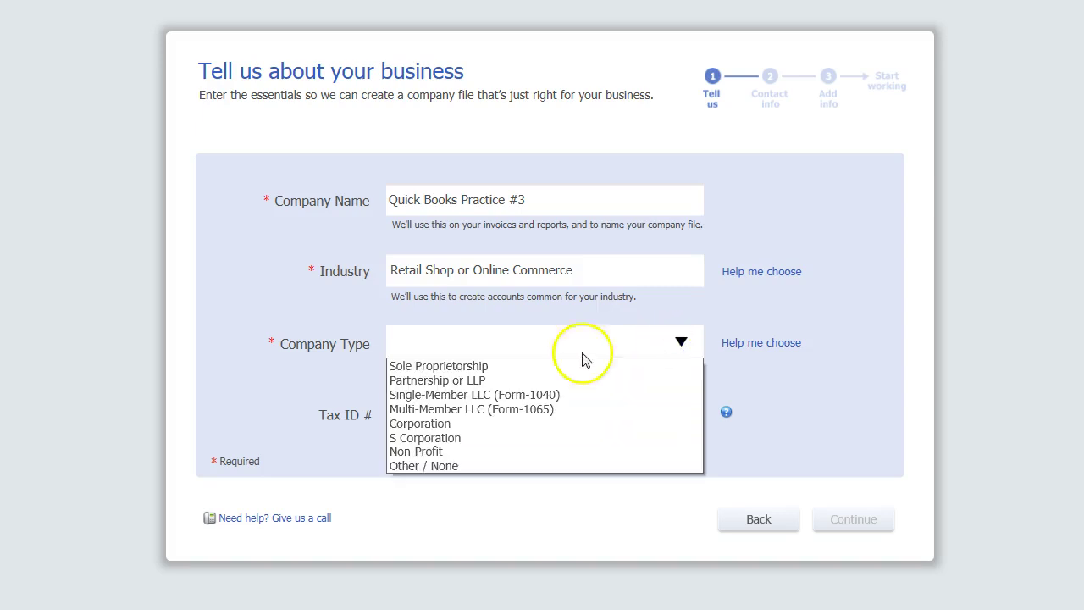
{"action": "left_click", "coordinate": [484, 365]}
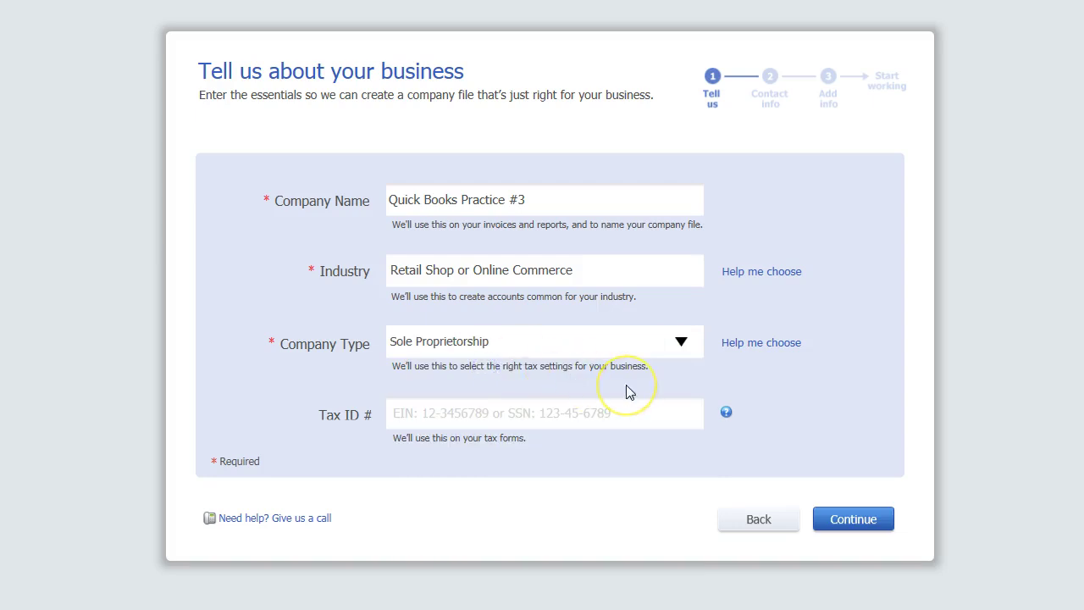
{"action": "left_click", "coordinate": [854, 520]}
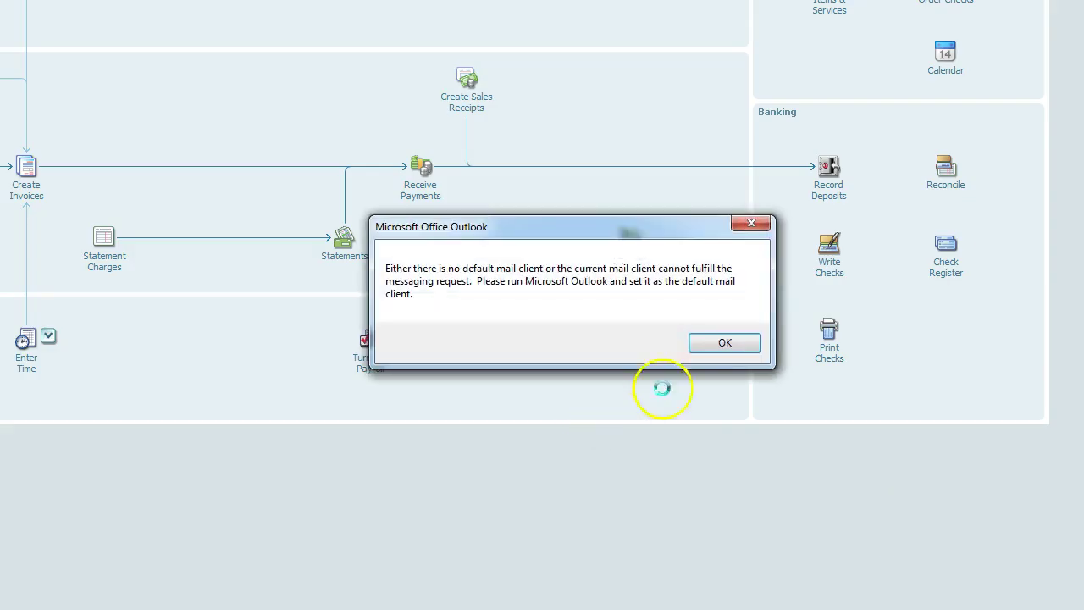
Dismiss the Outlook mail error, close the Quick Start Center, maximize Home, and switch to the Word instructions.
{"action": "left_click", "coordinate": [710, 349]}
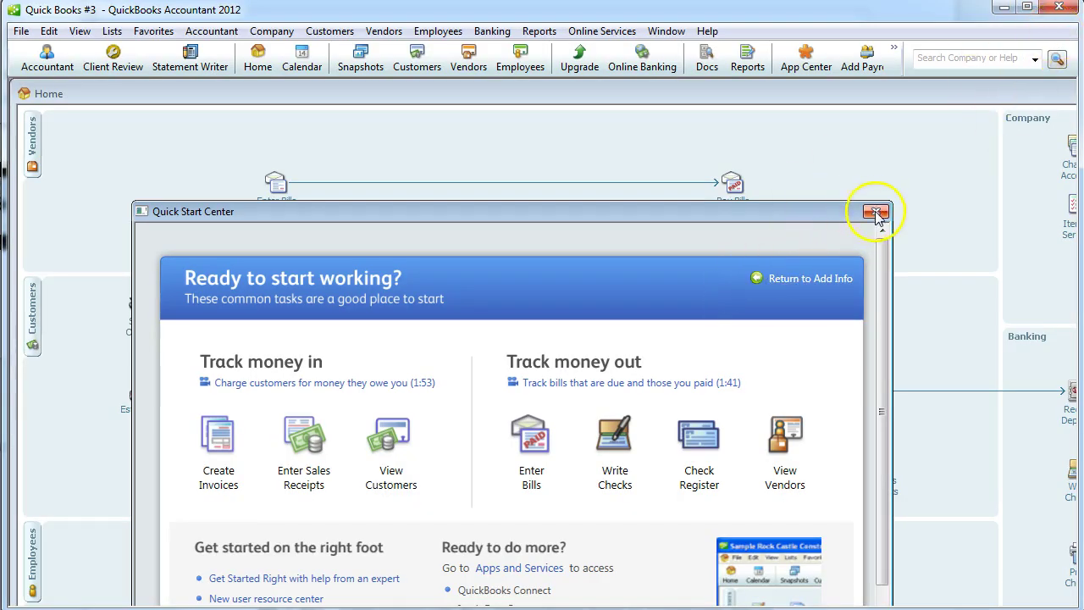
{"action": "left_click", "coordinate": [876, 212]}
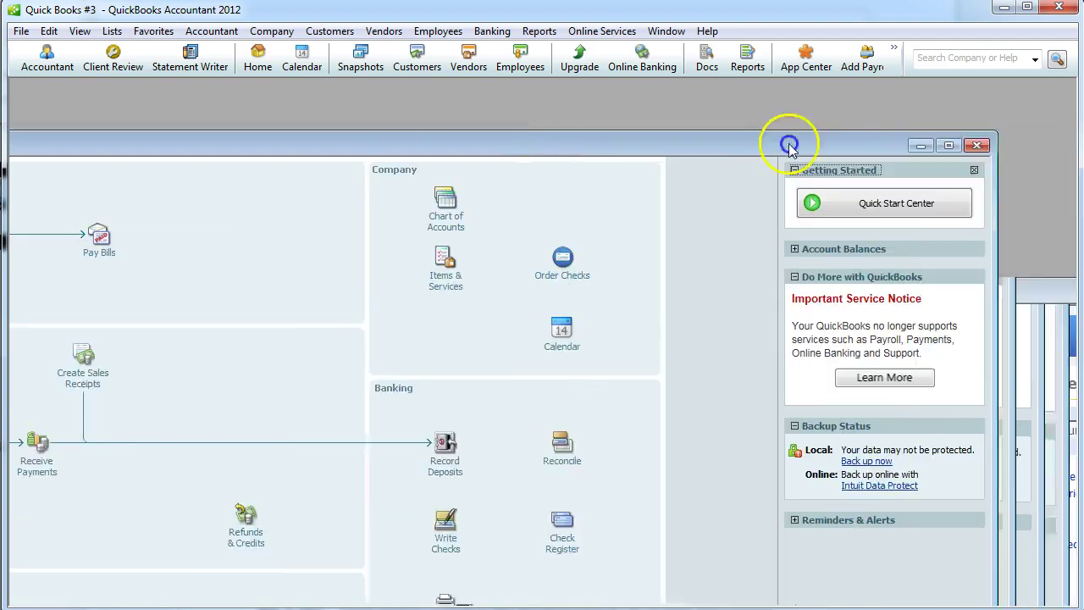
{"action": "left_click", "coordinate": [914, 148]}
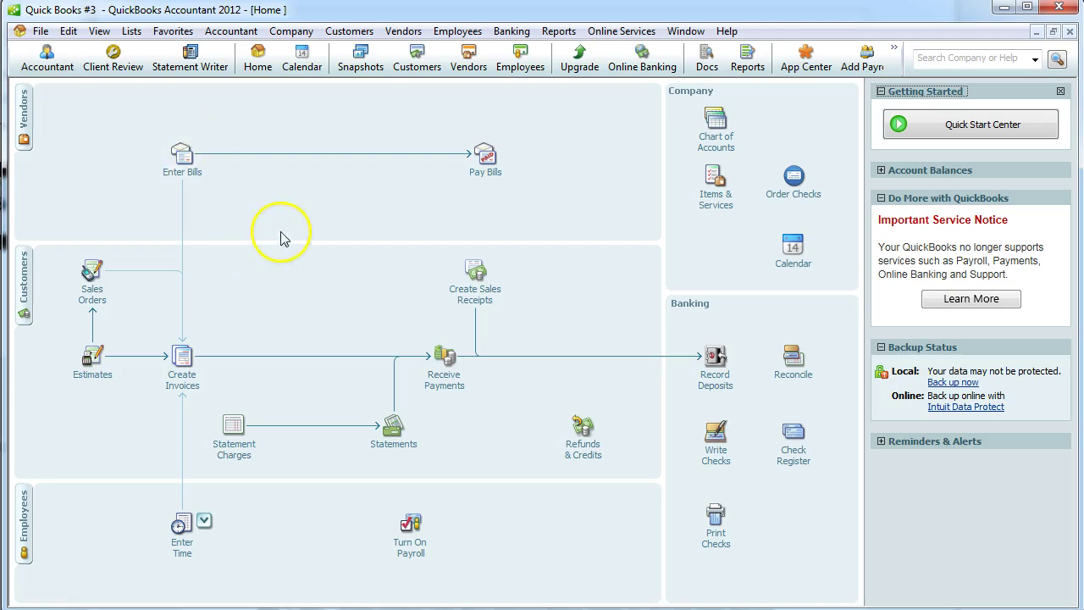
{"action": "key", "text": "alt+Tab"}
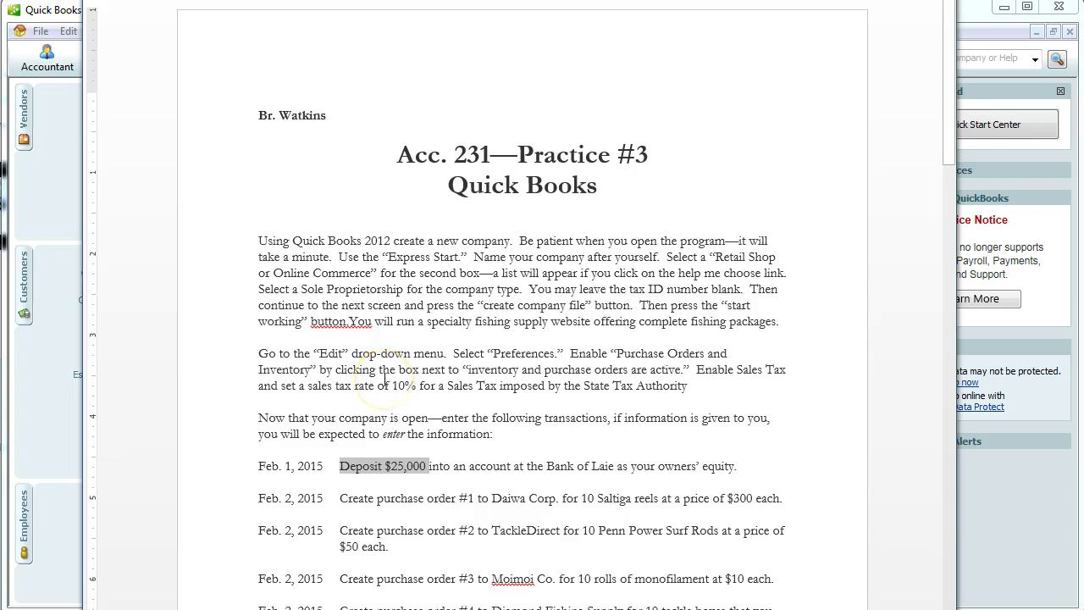
Turn off the beep when recording transactions in General preferences and save the change.
{"action": "key", "text": "alt+Tab"}
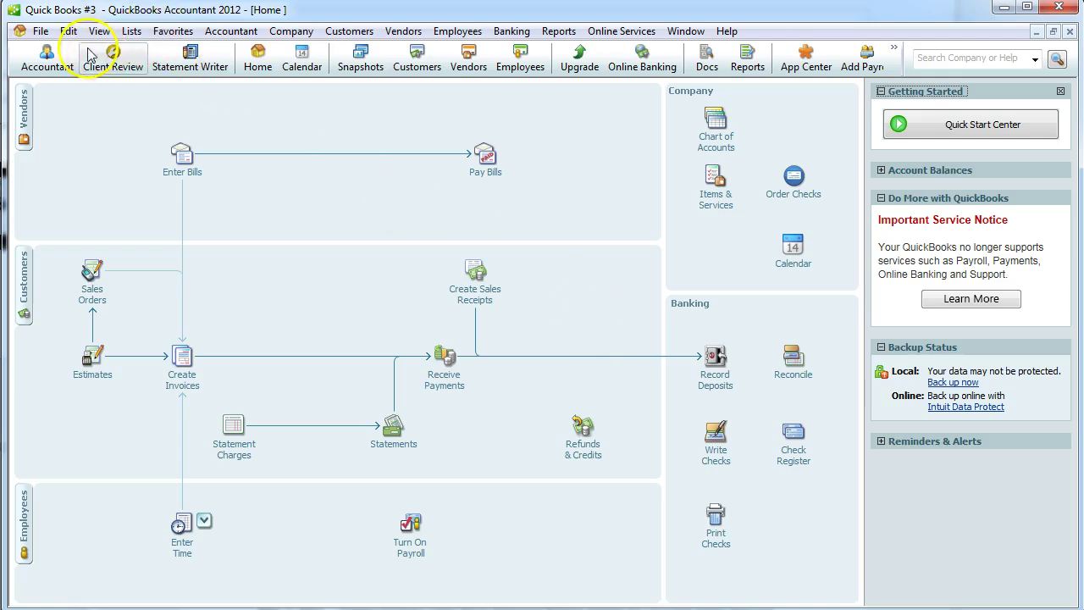
{"action": "left_click", "coordinate": [64, 36]}
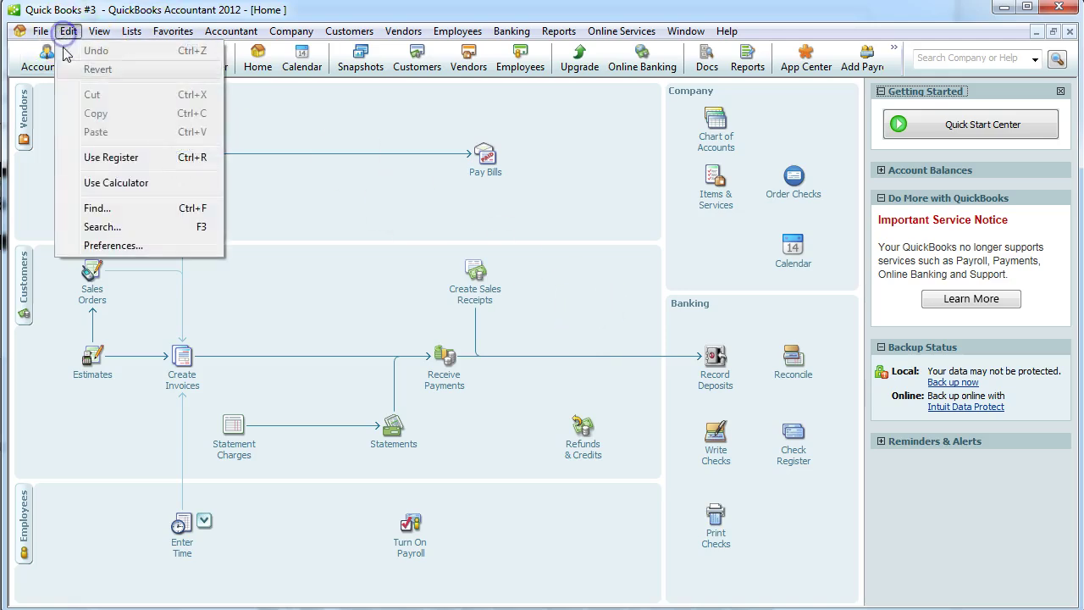
{"action": "left_click", "coordinate": [103, 246]}
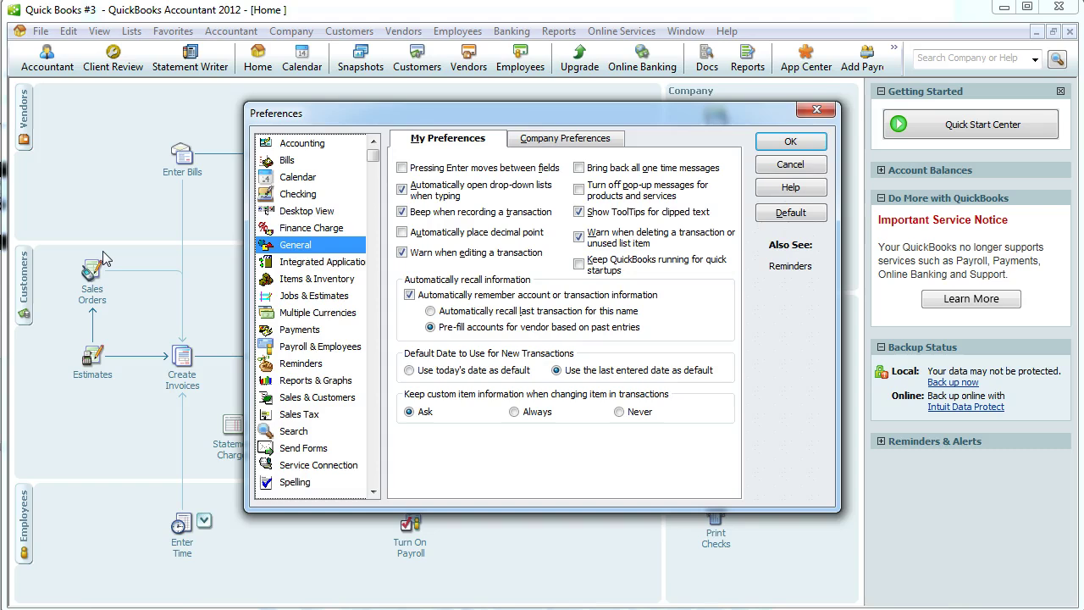
{"action": "left_click", "coordinate": [402, 213]}
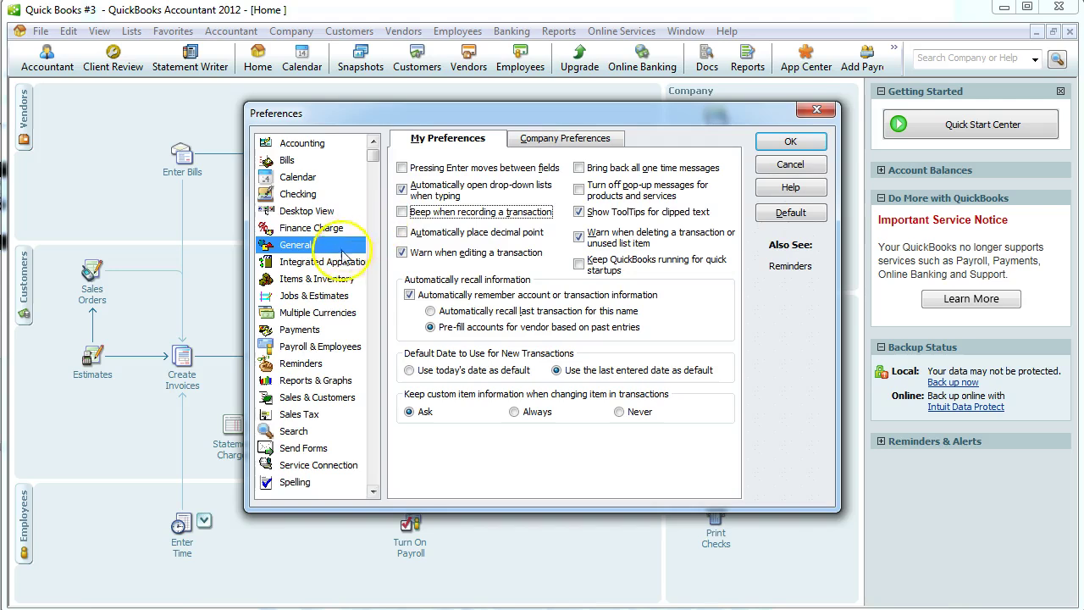
{"action": "left_click", "coordinate": [334, 286]}
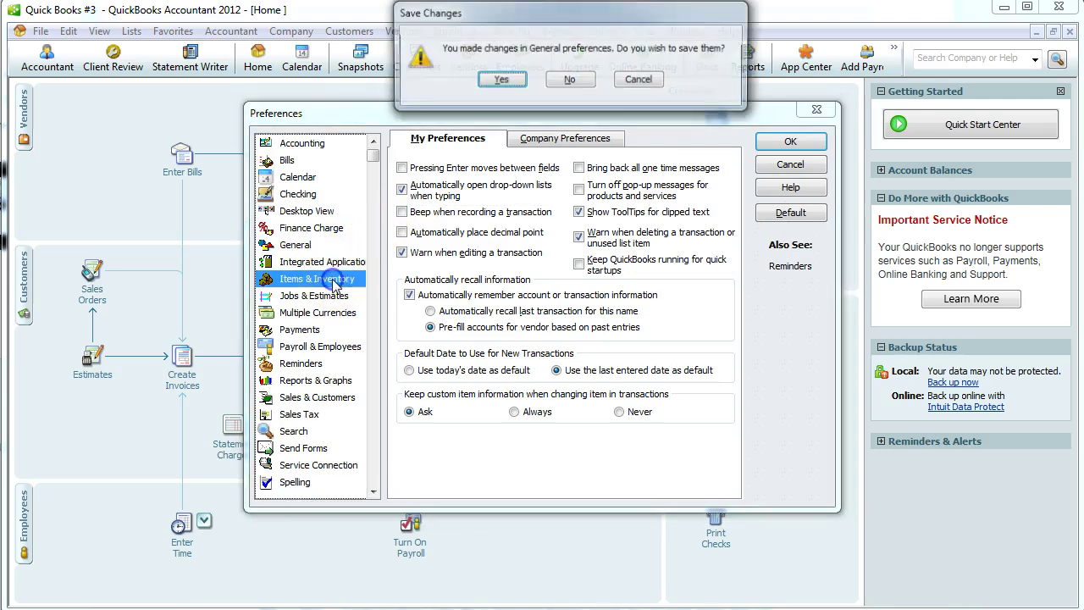
{"action": "left_click", "coordinate": [503, 76]}
Turn on inventory and purchase orders in company preferences, letting all open windows close.
{"action": "left_click", "coordinate": [529, 139]}
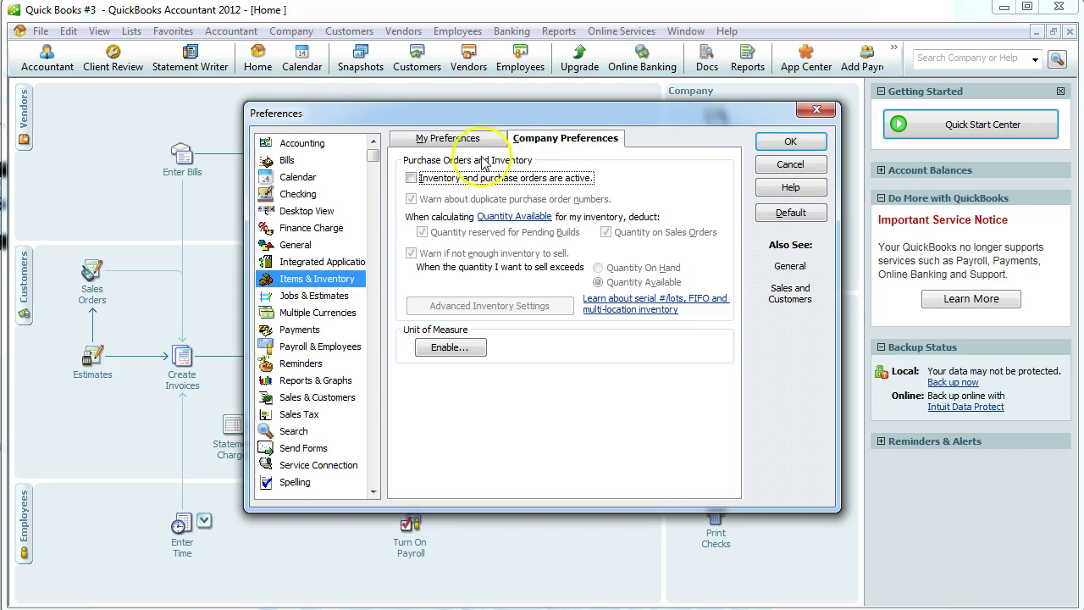
{"action": "left_click", "coordinate": [412, 179]}
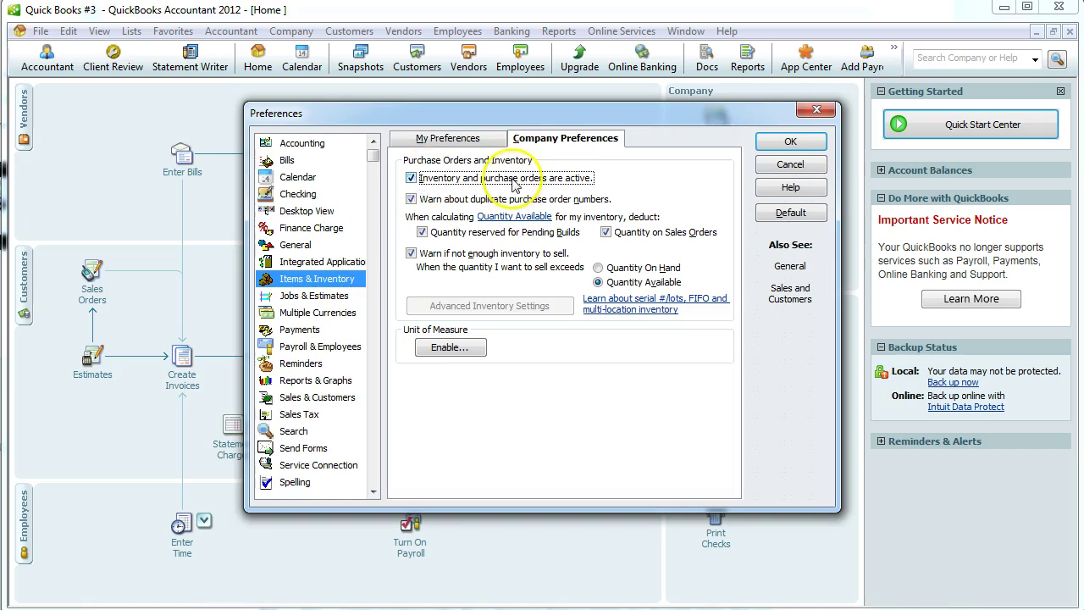
{"action": "left_click", "coordinate": [792, 142]}
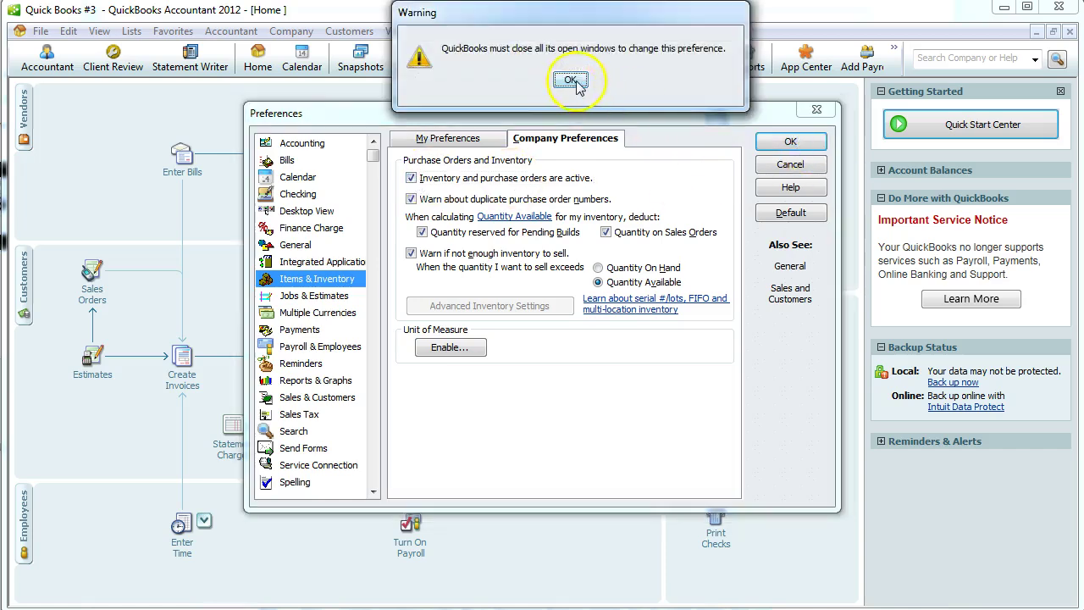
{"action": "left_click", "coordinate": [566, 81]}
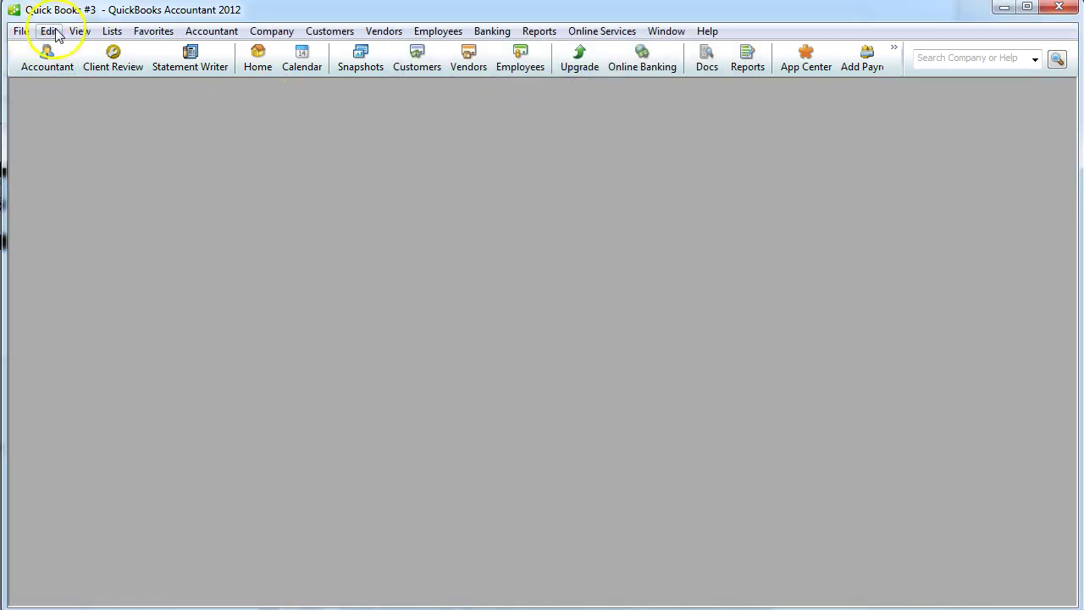
Turn on charging sales tax in the company-wide Sales Tax preferences.
{"action": "left_click", "coordinate": [49, 30]}
{"action": "left_click", "coordinate": [75, 247]}
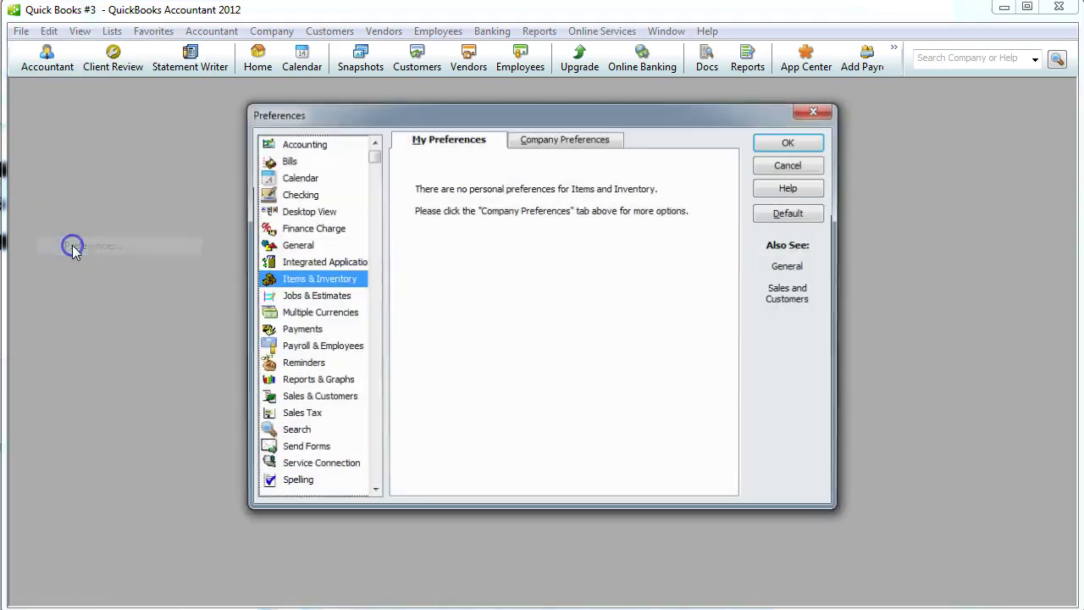
{"action": "left_click", "coordinate": [287, 414]}
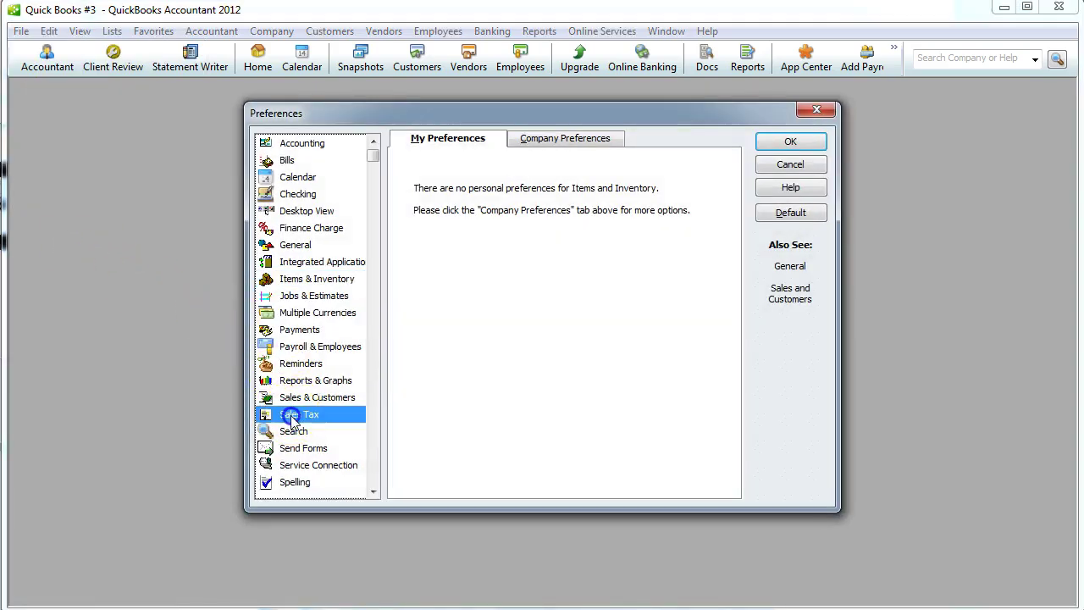
{"action": "left_click", "coordinate": [546, 138]}
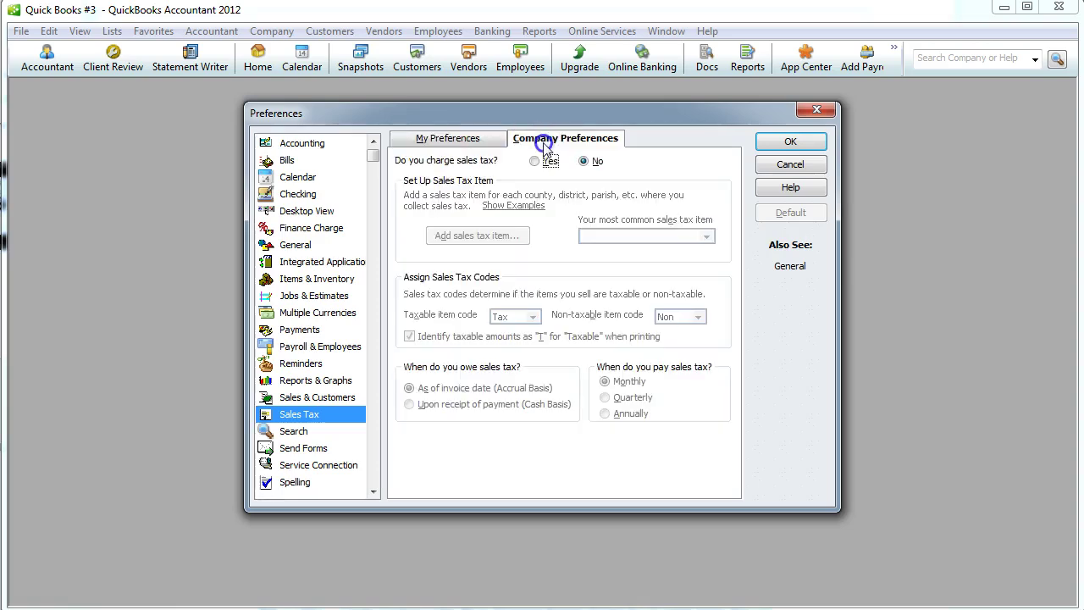
{"action": "left_click", "coordinate": [533, 161]}
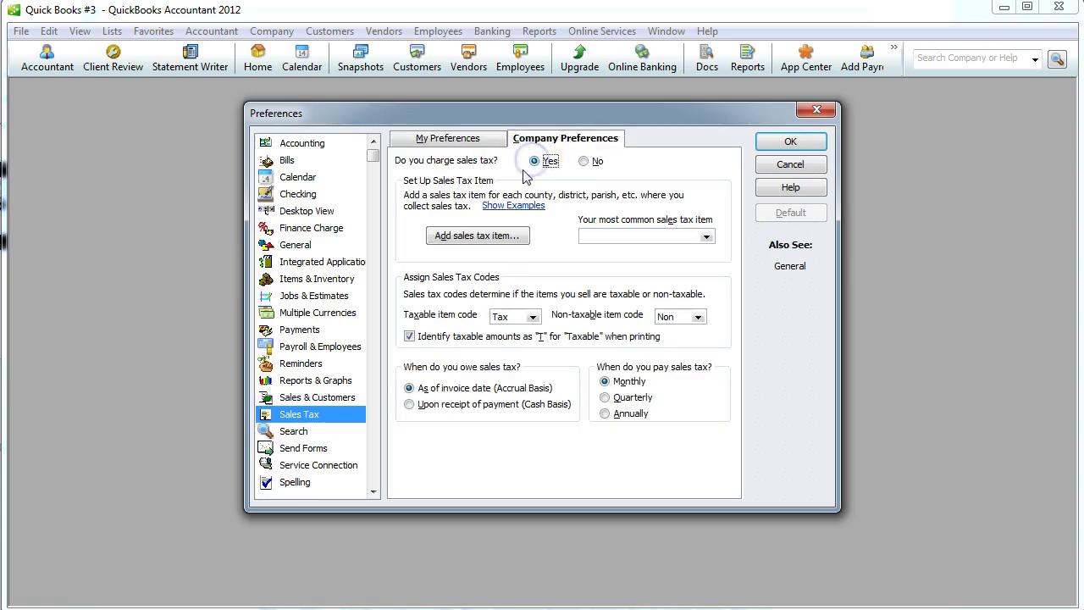
Create a 10% Sales Tax item paid to new vendor State Tax Authority, making existing customers and items taxable.
{"action": "left_click", "coordinate": [494, 240]}
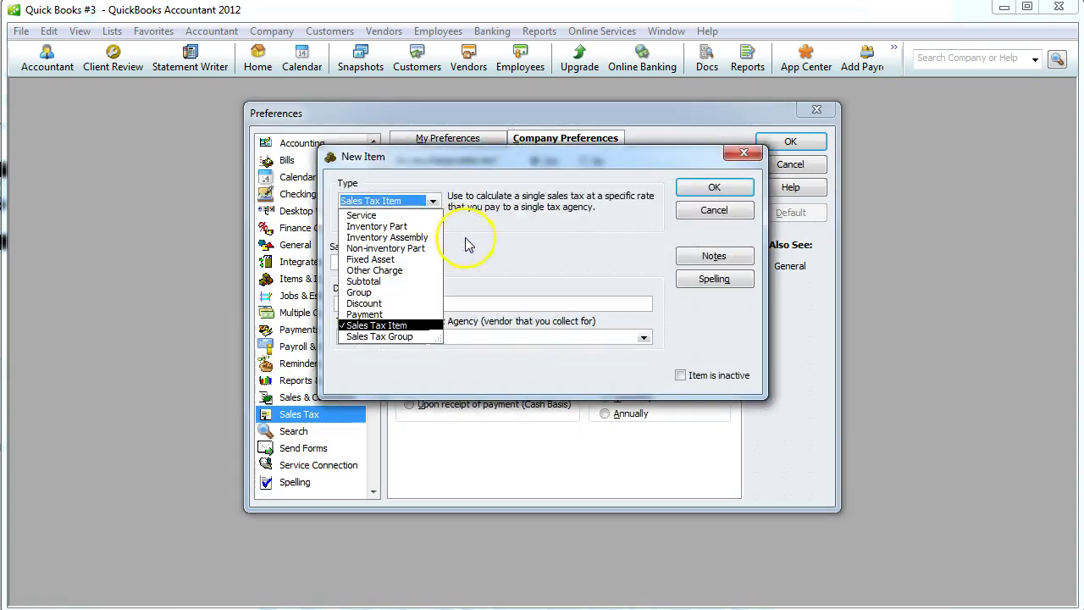
{"action": "left_click", "coordinate": [474, 256]}
{"action": "left_click", "coordinate": [381, 259]}
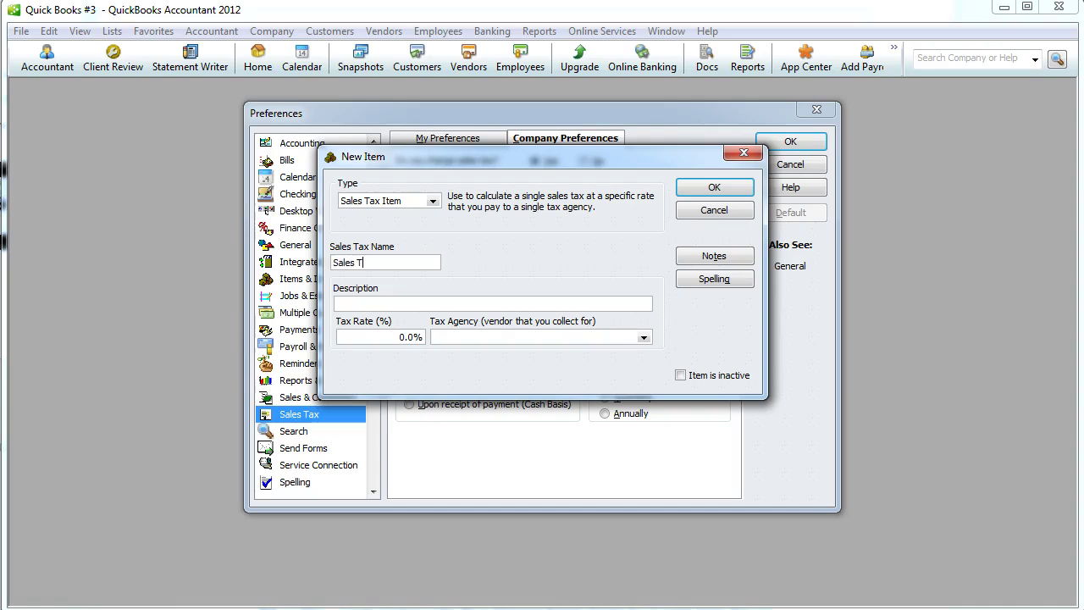
{"action": "left_click", "coordinate": [398, 305]}
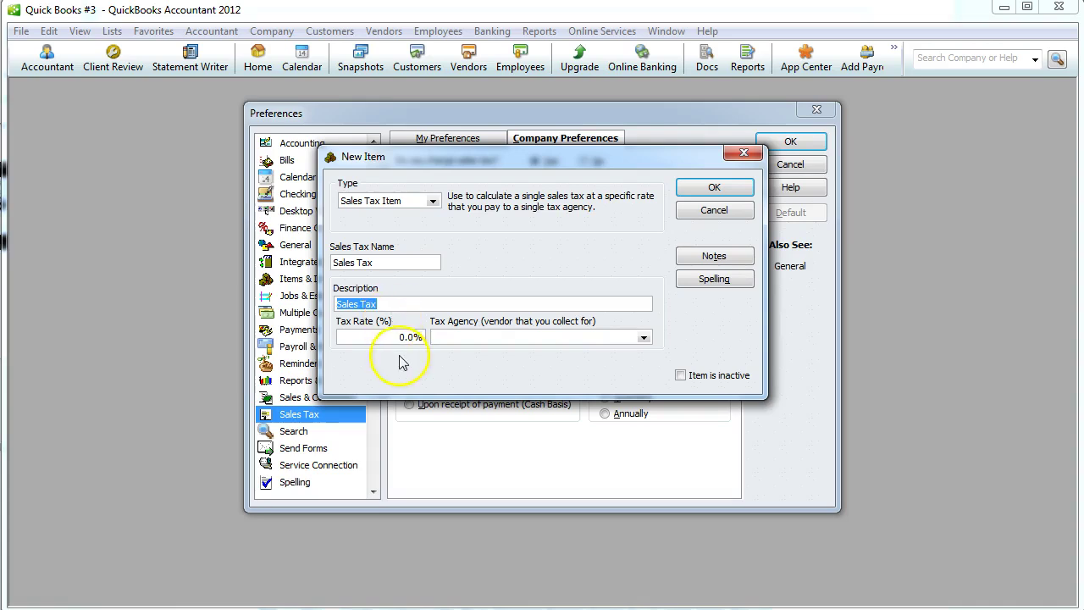
{"action": "left_click", "coordinate": [413, 337]}
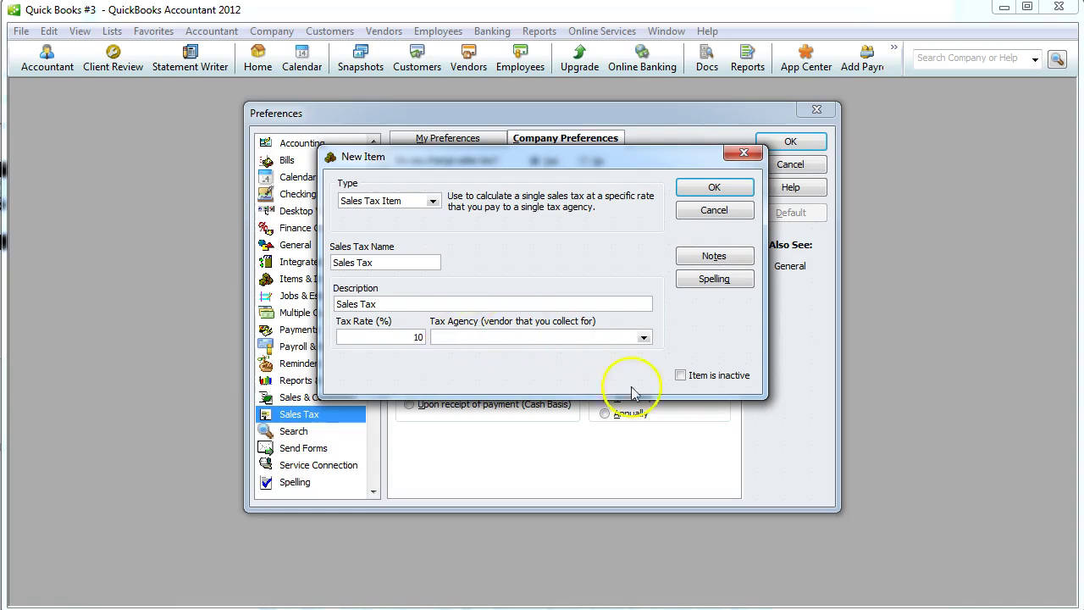
{"action": "left_click", "coordinate": [608, 336]}
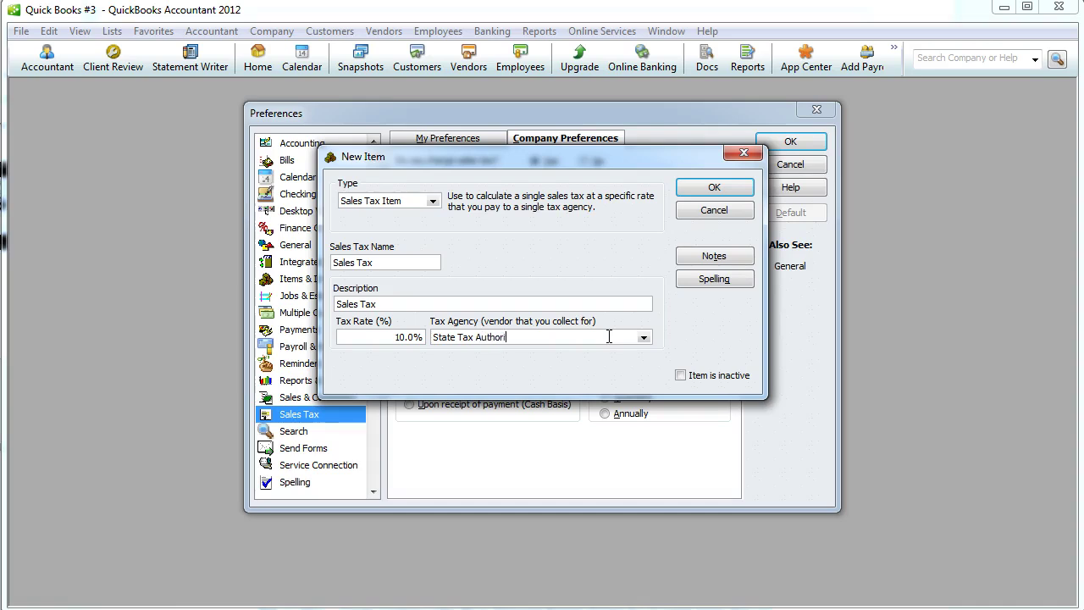
{"action": "left_click", "coordinate": [715, 187]}
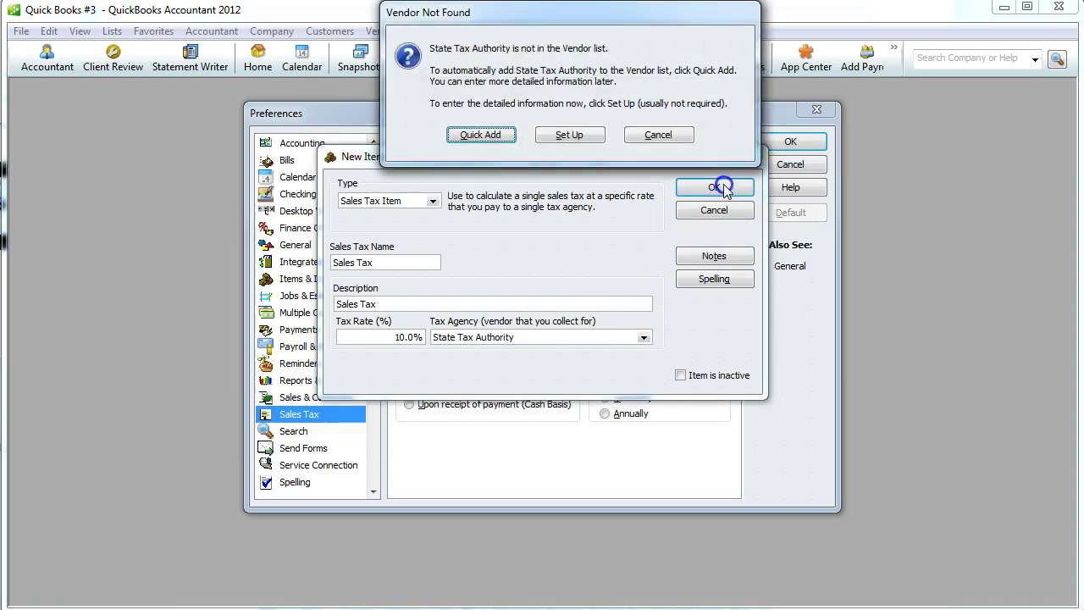
{"action": "left_click", "coordinate": [491, 135]}
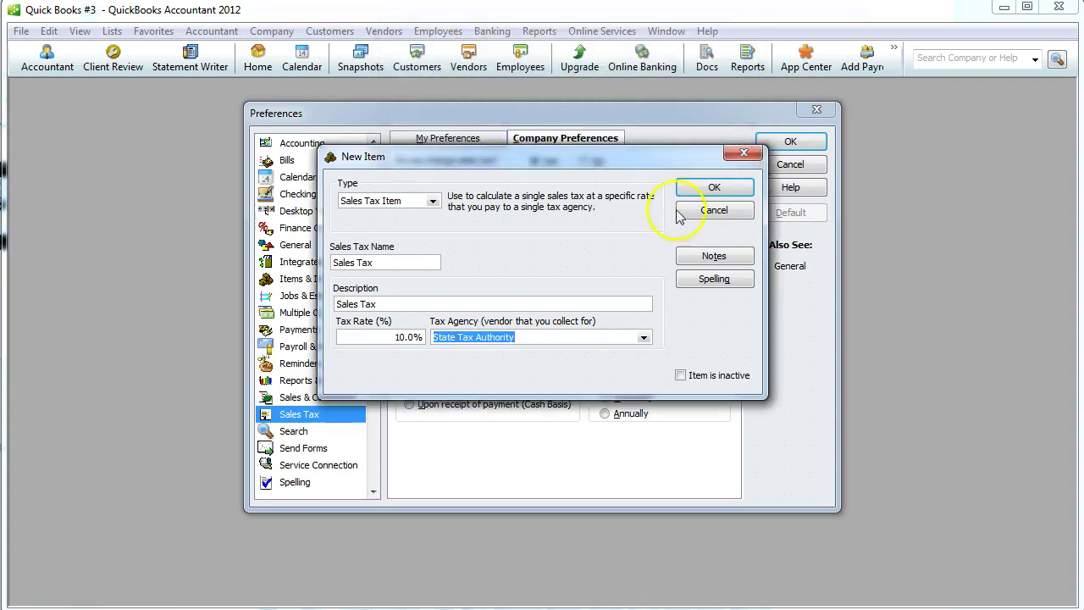
{"action": "left_click", "coordinate": [728, 186]}
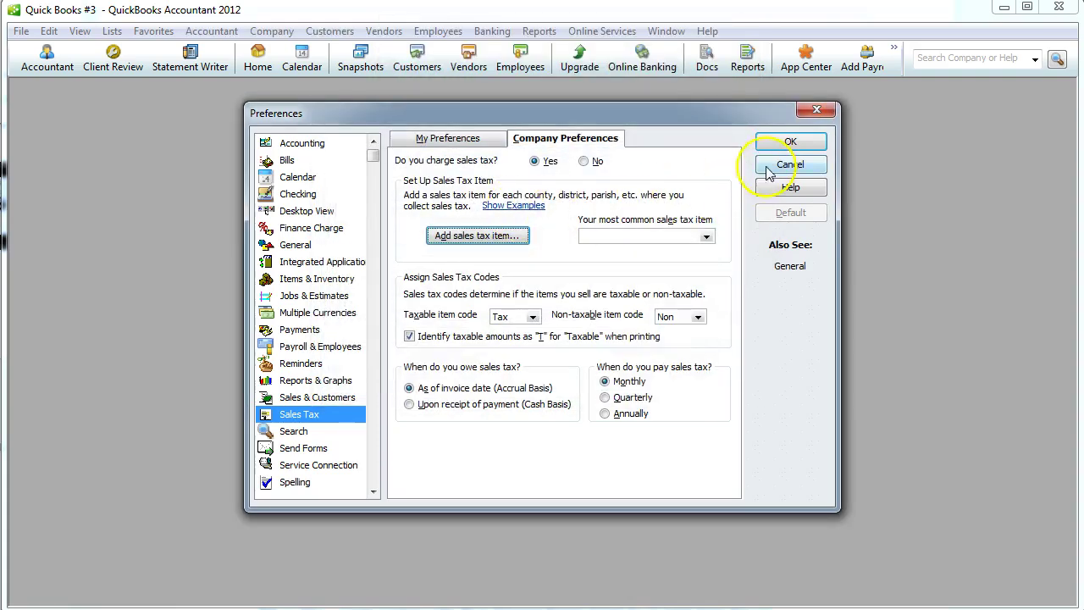
{"action": "left_click", "coordinate": [800, 142]}
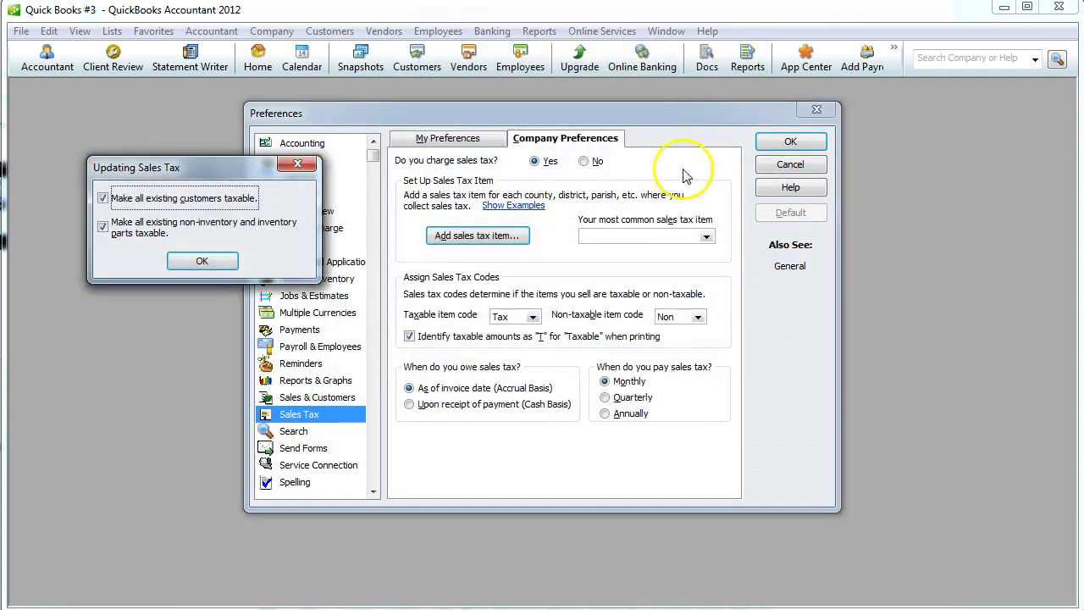
{"action": "left_click", "coordinate": [202, 262]}
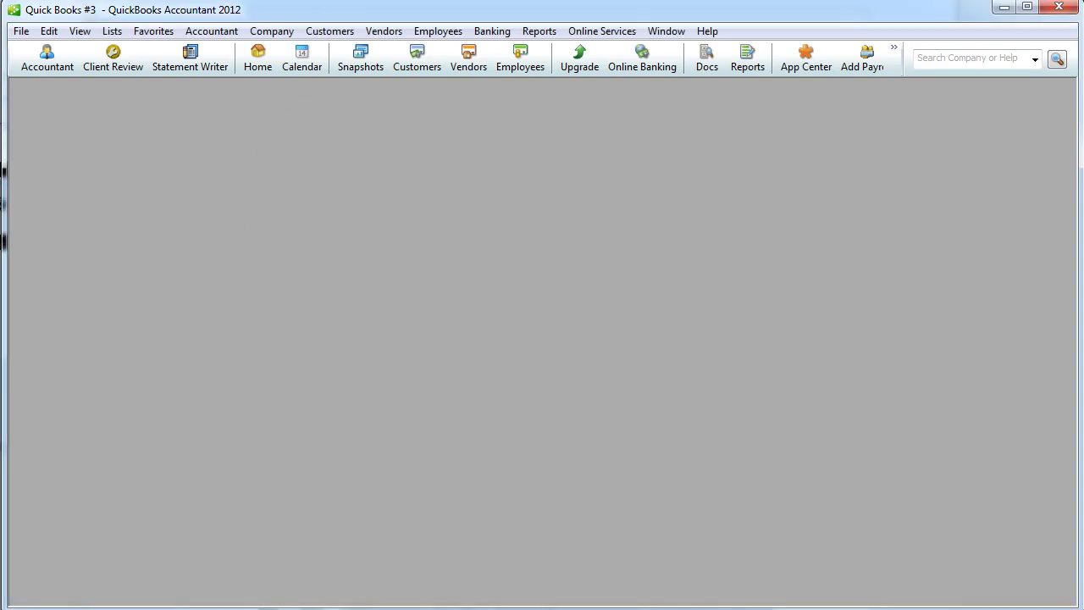
Reopen the Home page and drag it up to fill the workspace.
{"action": "left_click", "coordinate": [22, 34]}
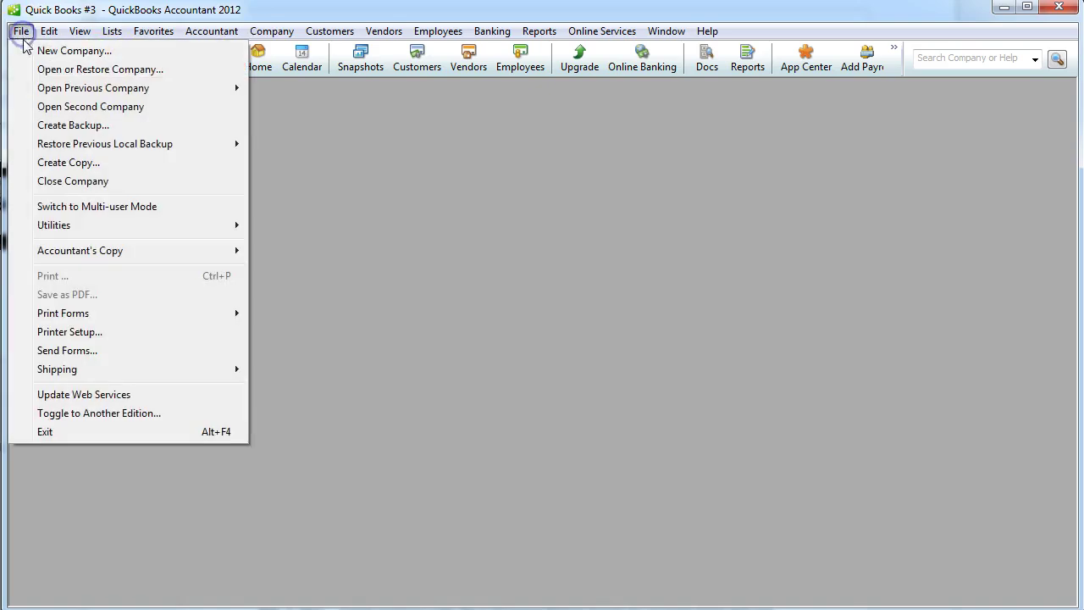
{"action": "mouse_move", "coordinate": [57, 36]}
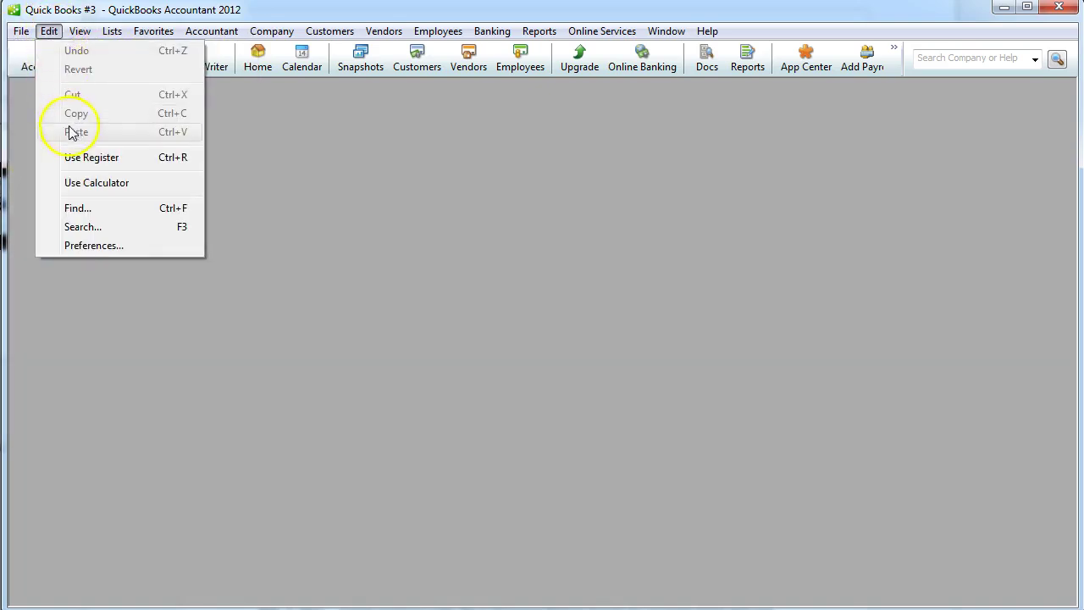
{"action": "left_click", "coordinate": [29, 91]}
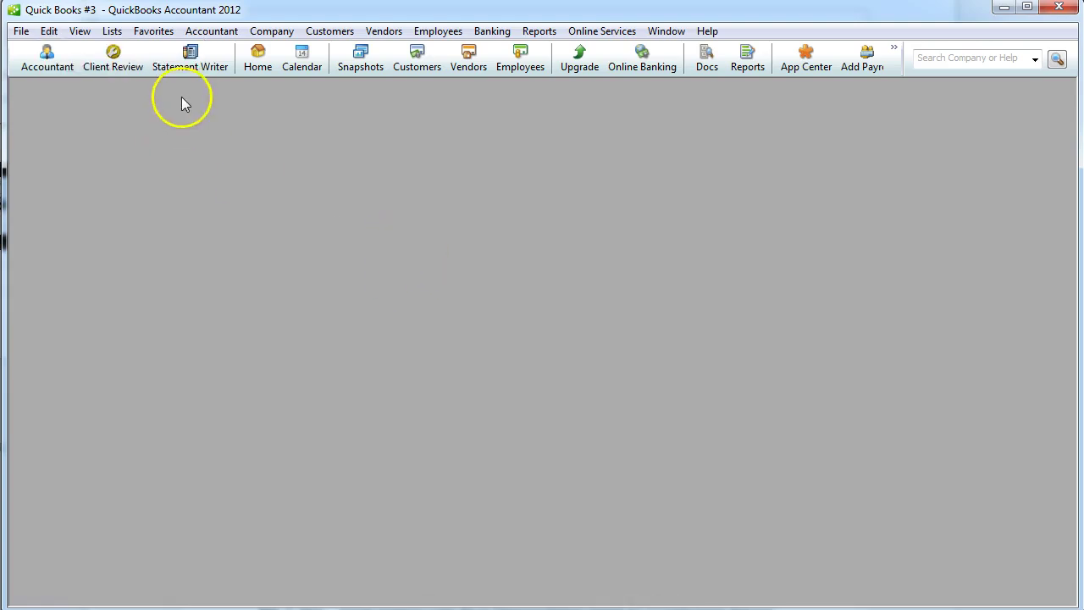
{"action": "left_click", "coordinate": [261, 63]}
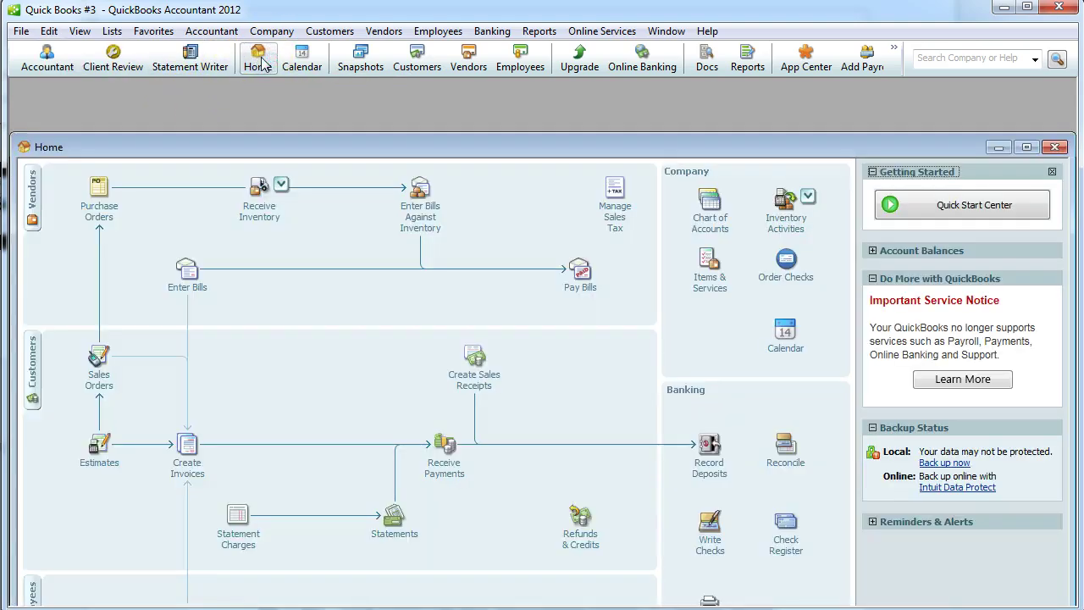
{"action": "left_click_drag", "start_coordinate": [561, 149], "coordinate": [559, 93]}
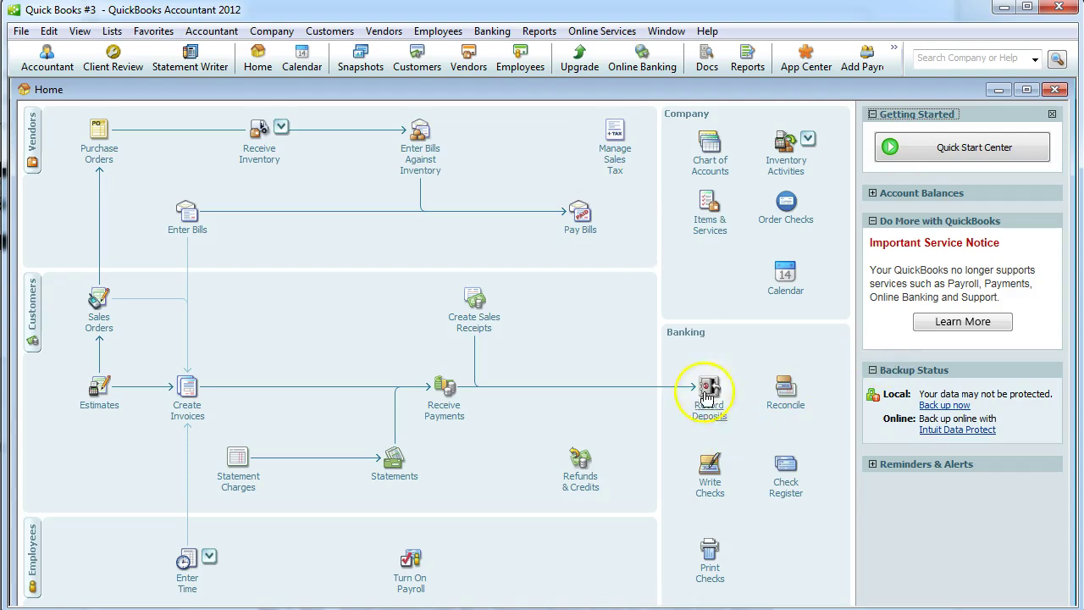
Start a deposit and create the new Bank of Laie bank account.
{"action": "left_click", "coordinate": [708, 391]}
{"action": "left_click", "coordinate": [539, 102]}
{"action": "type", "text": "Bank of Laie"}
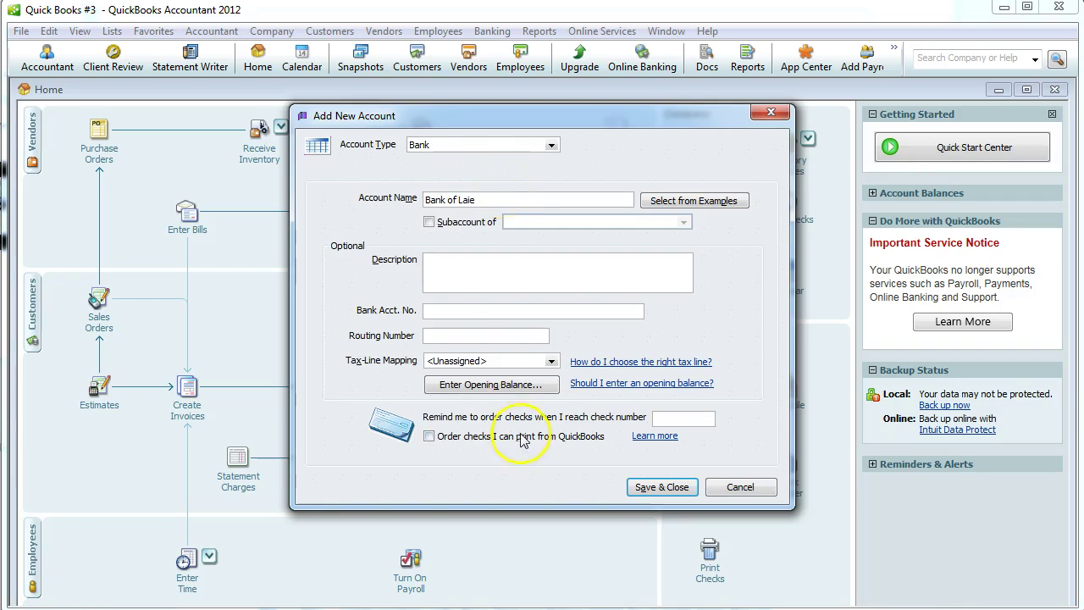
{"action": "left_click", "coordinate": [658, 487]}
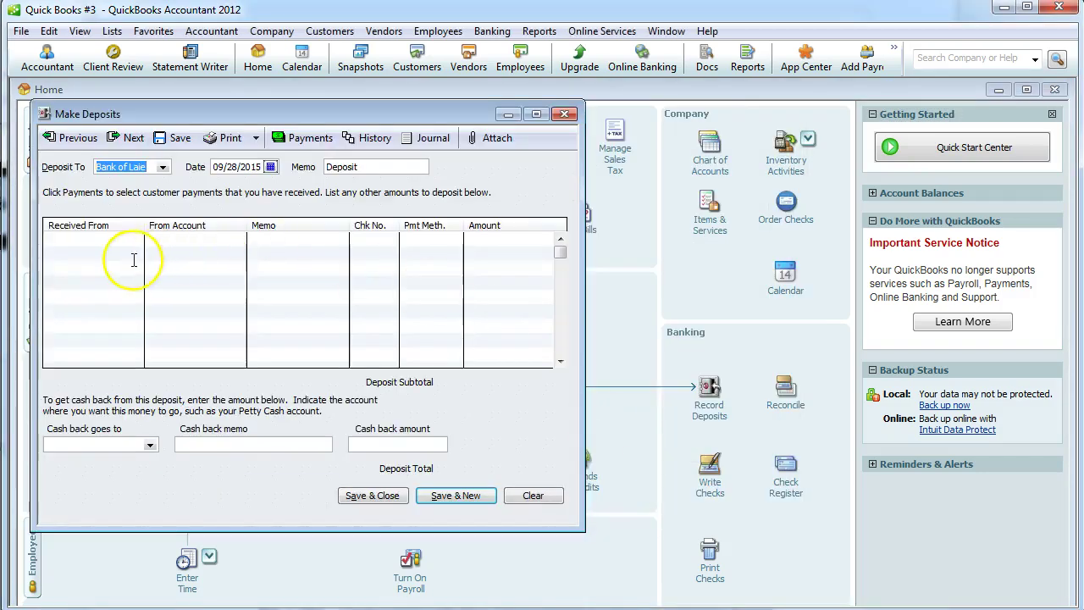
Enter the owner as payer, added as an Other name, with the existing Owners Equity account.
{"action": "left_click", "coordinate": [110, 240]}
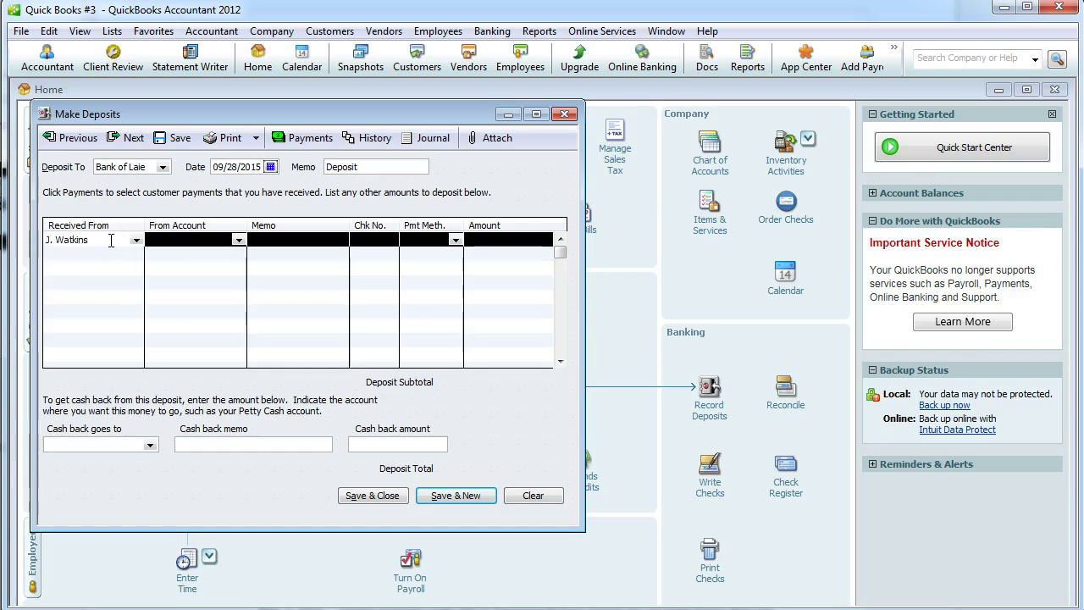
{"action": "type", "text": "J. Watkins"}
{"action": "key", "text": "Tab"}
{"action": "left_click", "coordinate": [476, 137]}
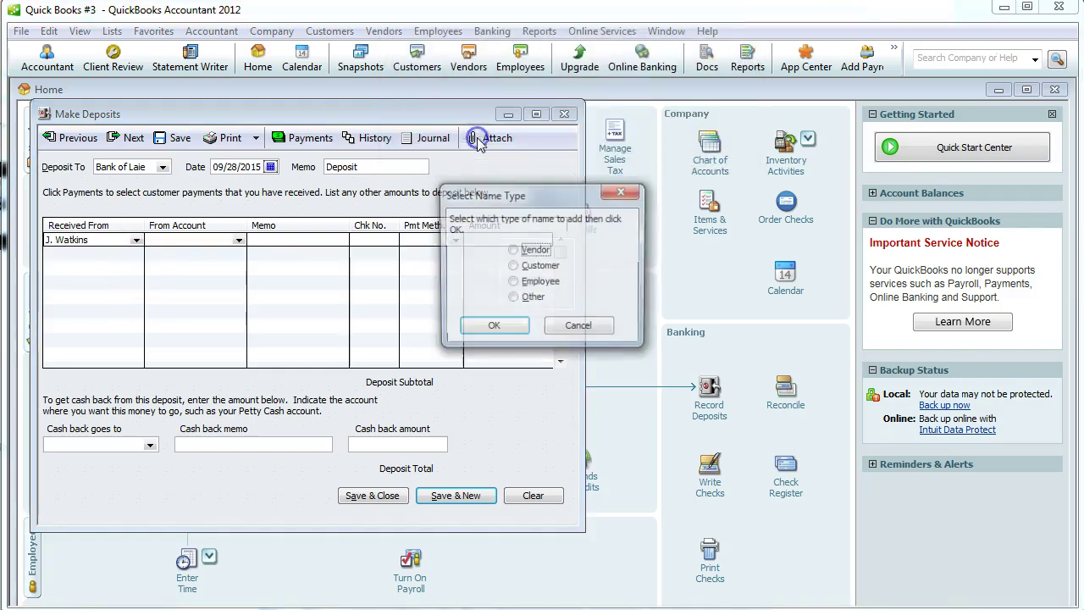
{"action": "left_click", "coordinate": [513, 298]}
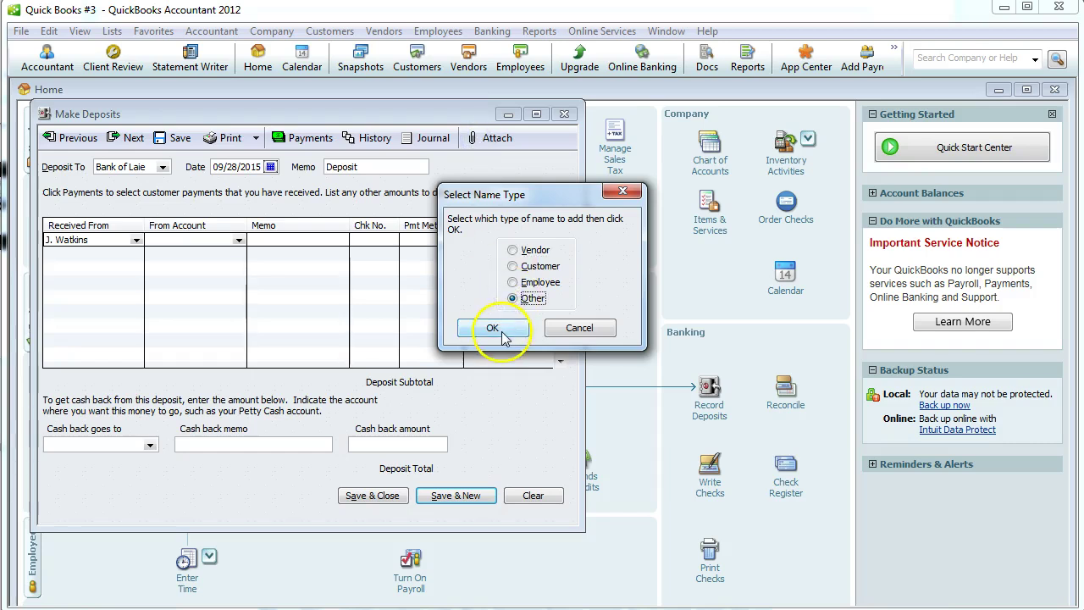
{"action": "left_click", "coordinate": [493, 328]}
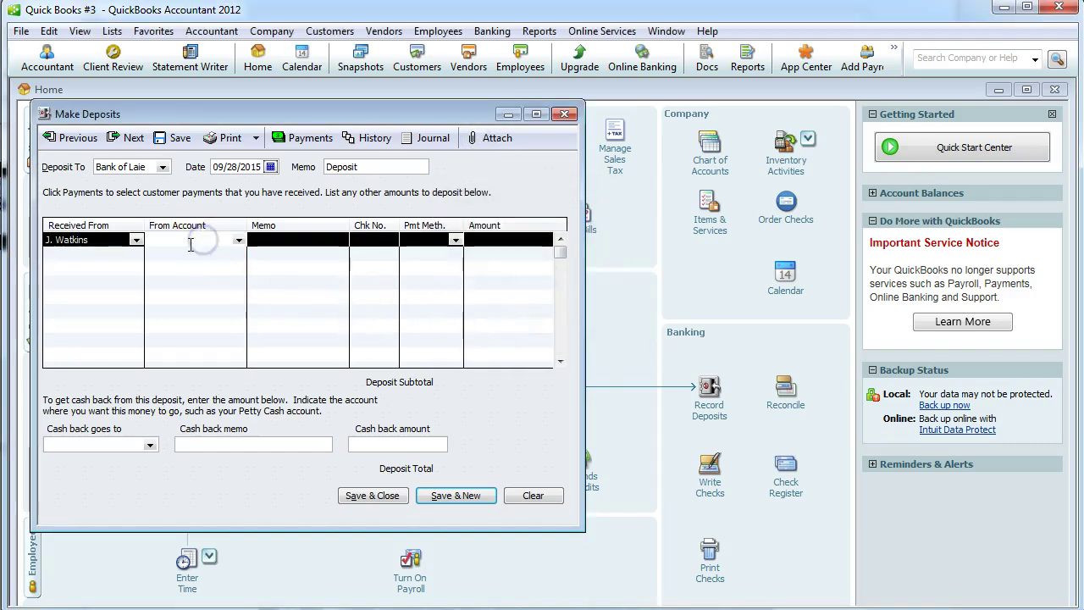
{"action": "type", "text": "Owner's Equity"}
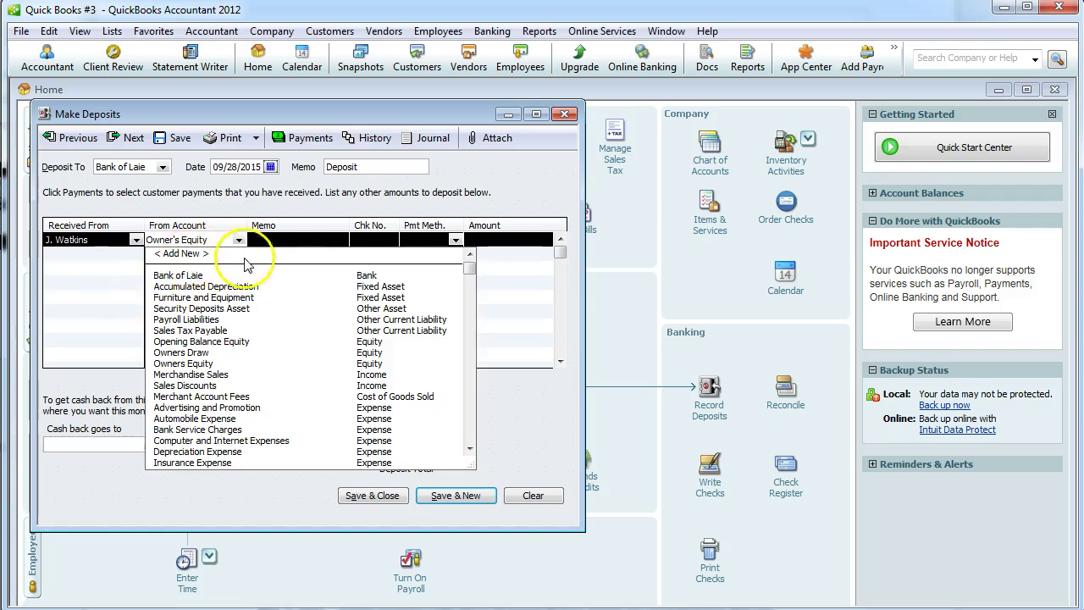
{"action": "key", "text": "Tab"}
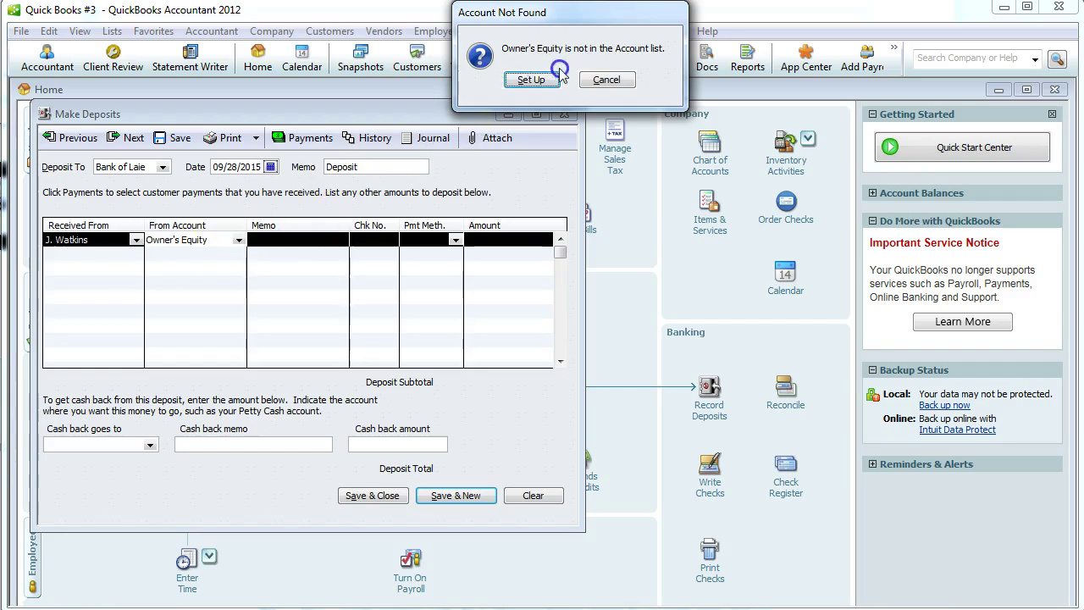
{"action": "left_click", "coordinate": [606, 80]}
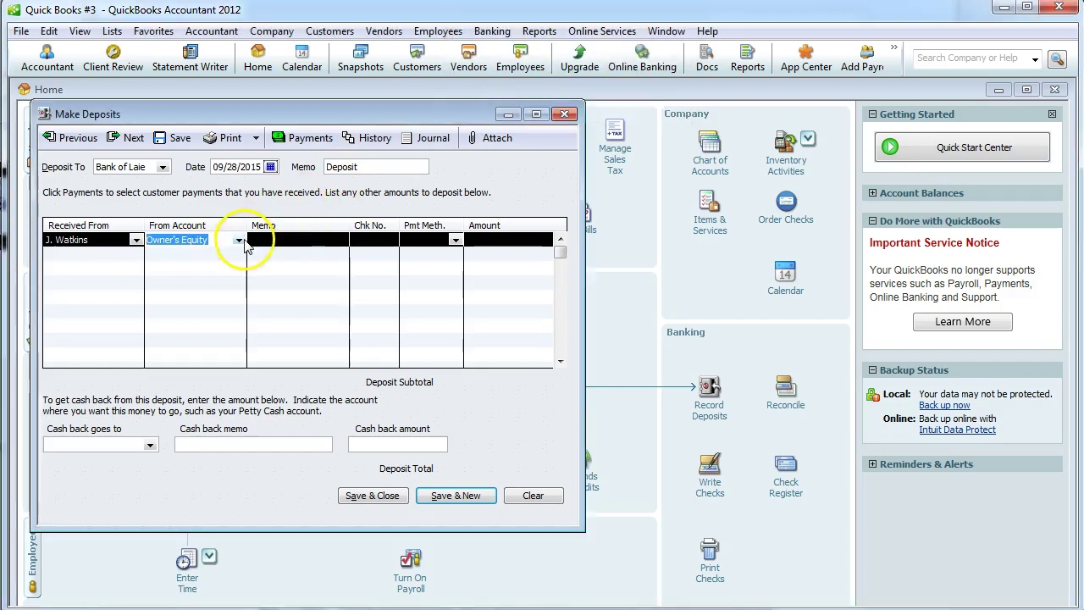
{"action": "left_click", "coordinate": [240, 242]}
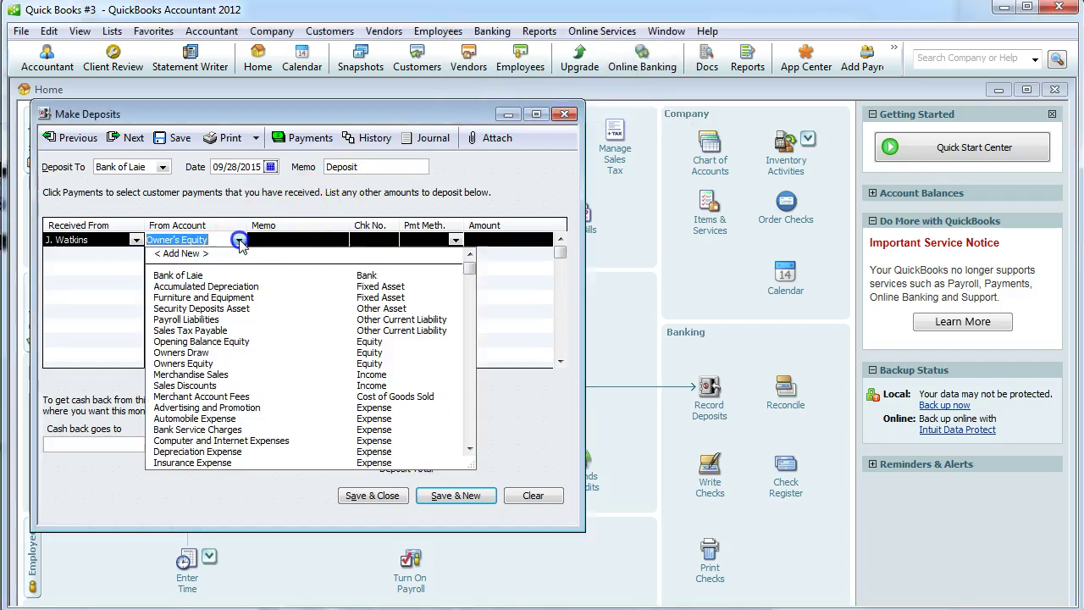
{"action": "left_click", "coordinate": [195, 364]}
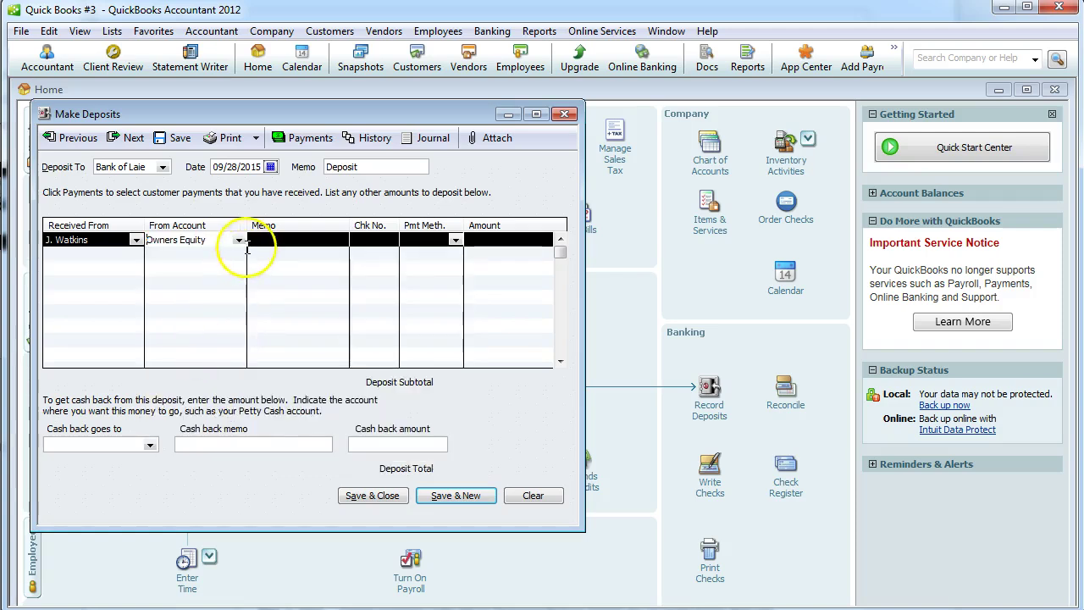
Give the deposit line memo 'Initial Funding' and payment method Cash.
{"action": "left_click", "coordinate": [273, 239]}
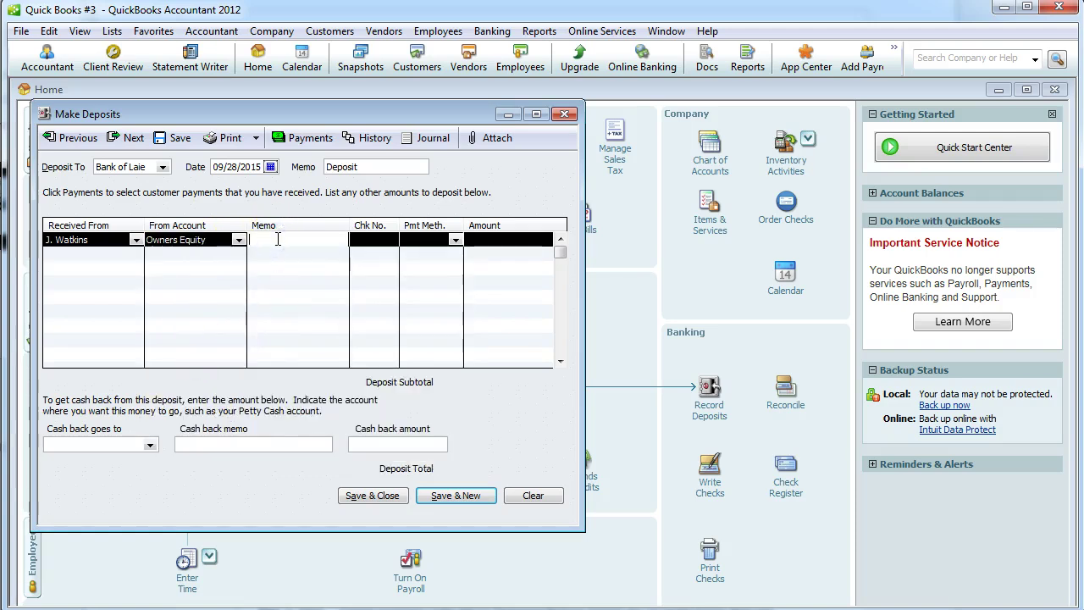
{"action": "type", "text": "Initial Funding"}
{"action": "key", "text": "Tab"}
{"action": "key", "text": "Tab"}
{"action": "type", "text": "c"}
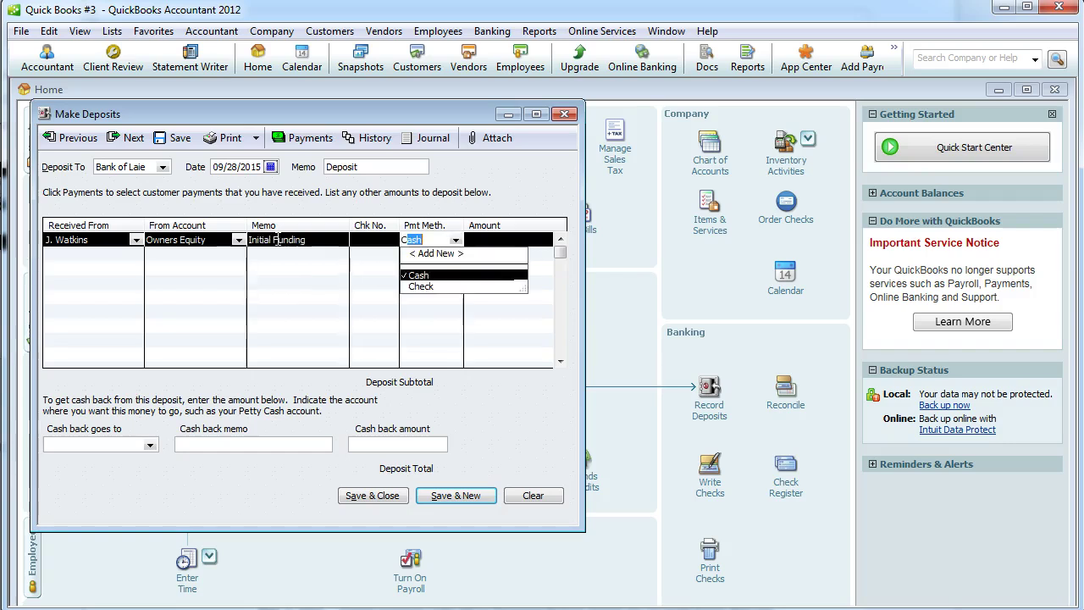
{"action": "key", "text": "Tab"}
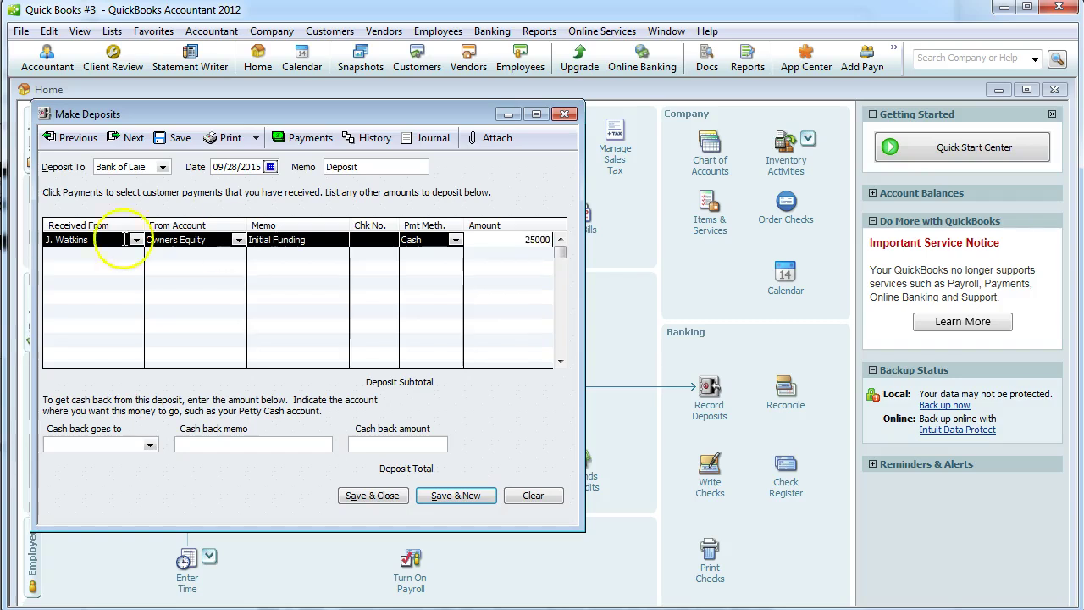
Set the deposit date to 02/01/2015, checking the Word instructions.
{"action": "left_click", "coordinate": [270, 166]}
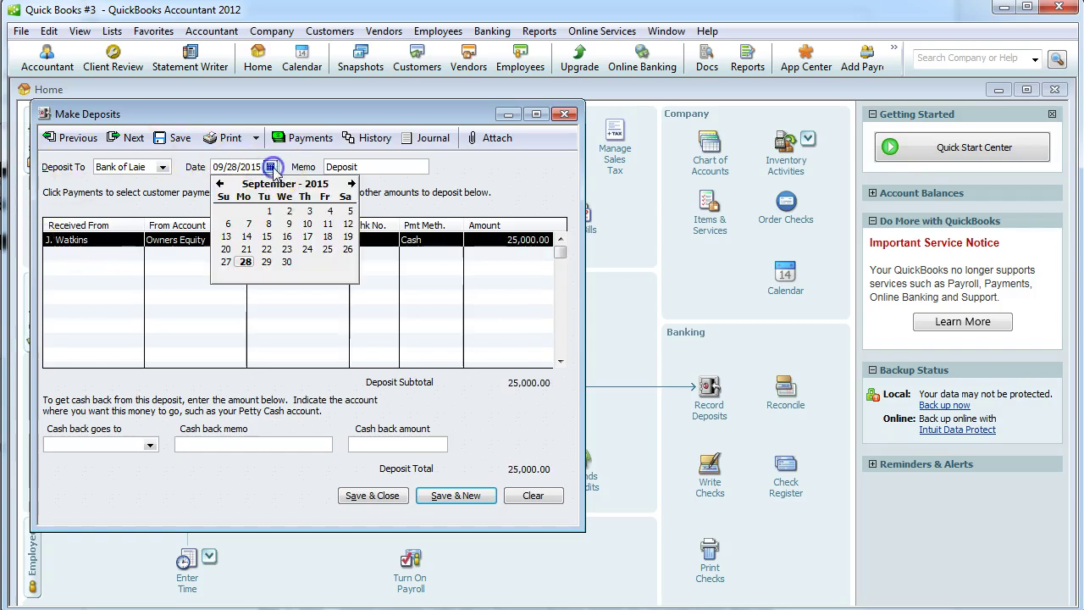
{"action": "left_click", "coordinate": [220, 183]}
{"action": "left_click", "coordinate": [220, 184]}
{"action": "left_click", "coordinate": [219, 183]}
{"action": "left_click", "coordinate": [220, 183]}
{"action": "left_click", "coordinate": [220, 184]}
{"action": "left_click", "coordinate": [220, 184]}
{"action": "left_click", "coordinate": [220, 184]}
{"action": "left_click", "coordinate": [226, 209]}
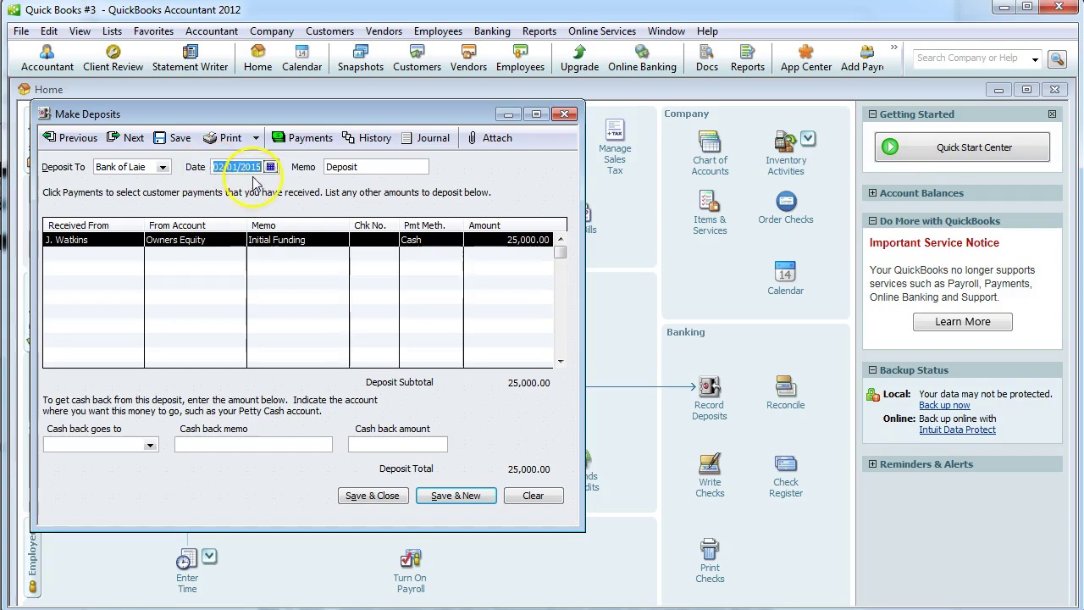
{"action": "key", "text": "alt+Tab"}
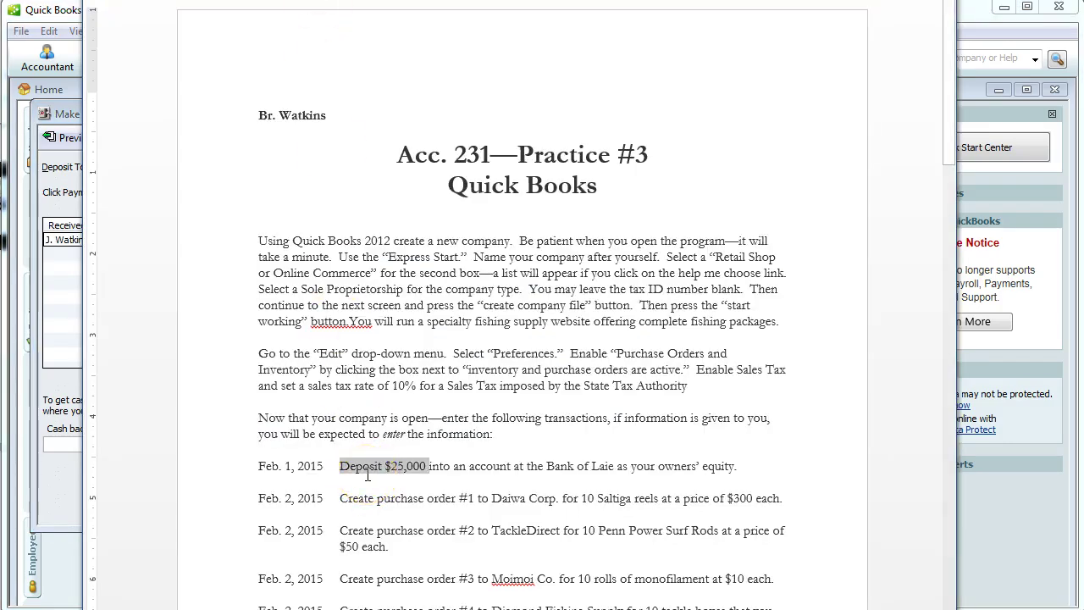
{"action": "key", "text": "alt+Tab"}
Save the $25,000 deposit, accepting the past-date and Owners Equity warnings.
{"action": "left_click", "coordinate": [241, 168]}
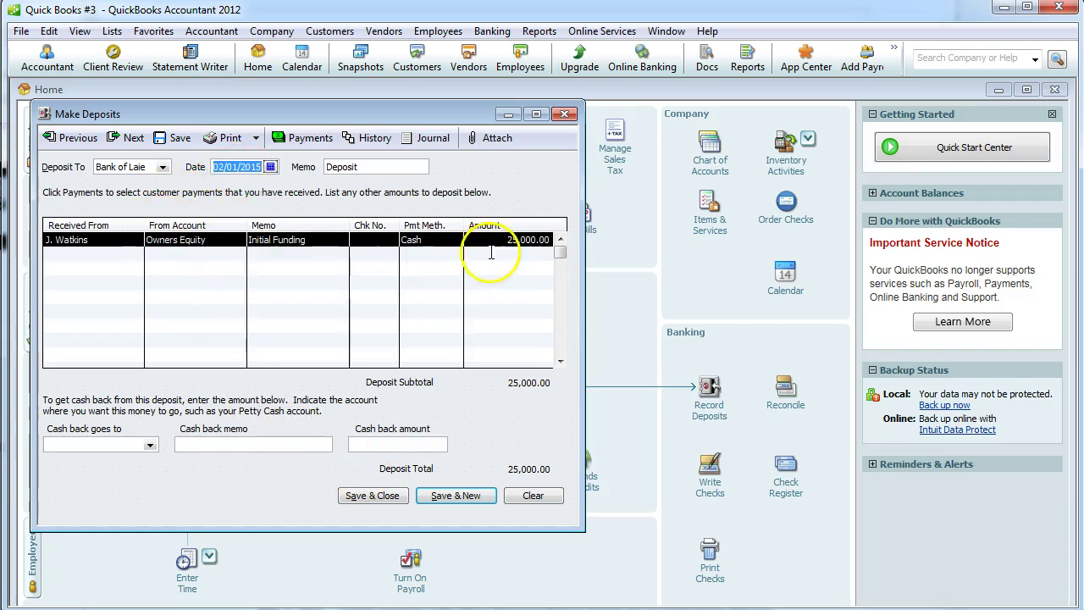
{"action": "left_click", "coordinate": [370, 498]}
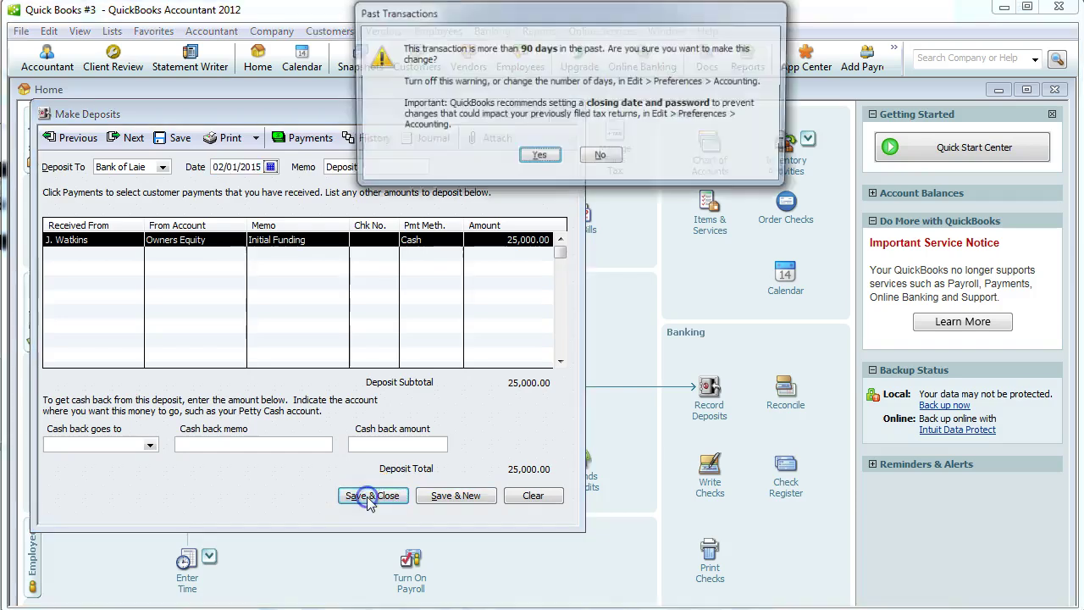
{"action": "left_click", "coordinate": [542, 159]}
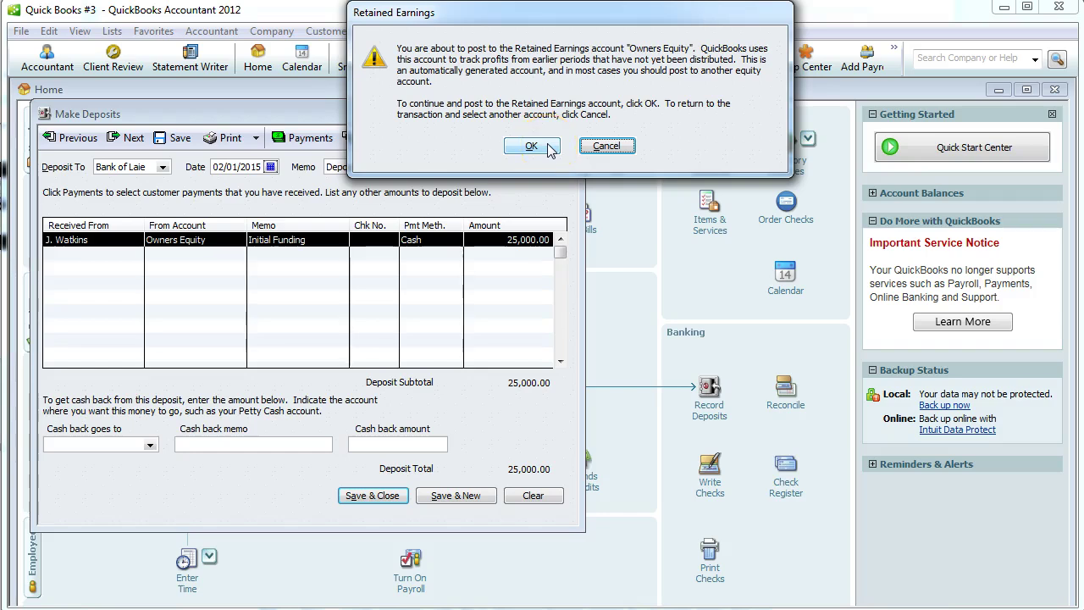
{"action": "left_click", "coordinate": [531, 146]}
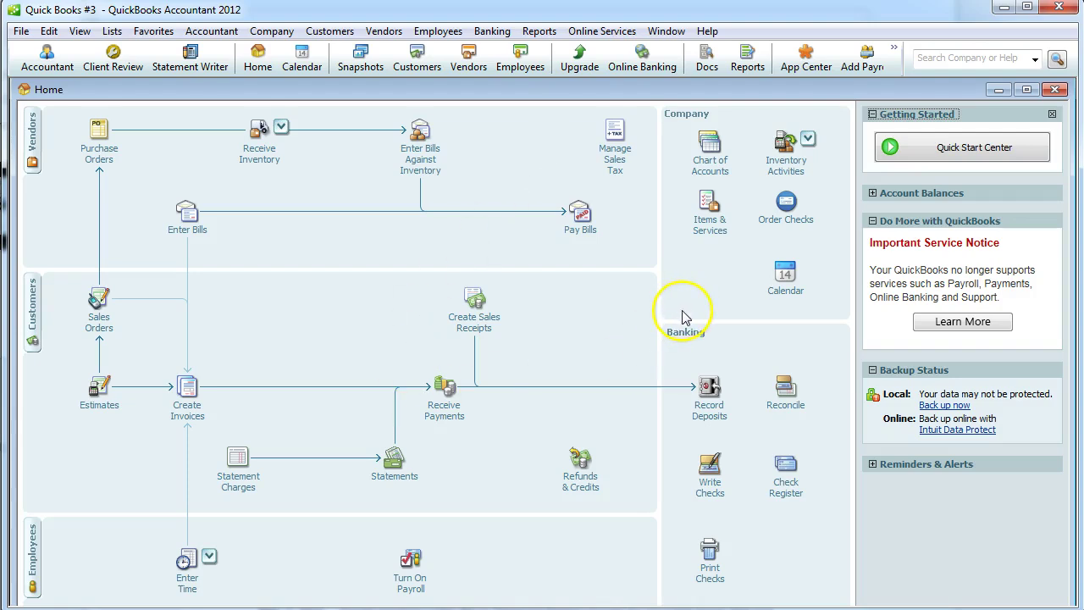
Run the standard Balance Sheet as of 02/01/2015, refresh it, then close the report.
{"action": "left_click", "coordinate": [540, 31]}
{"action": "mouse_move", "coordinate": [576, 150]}
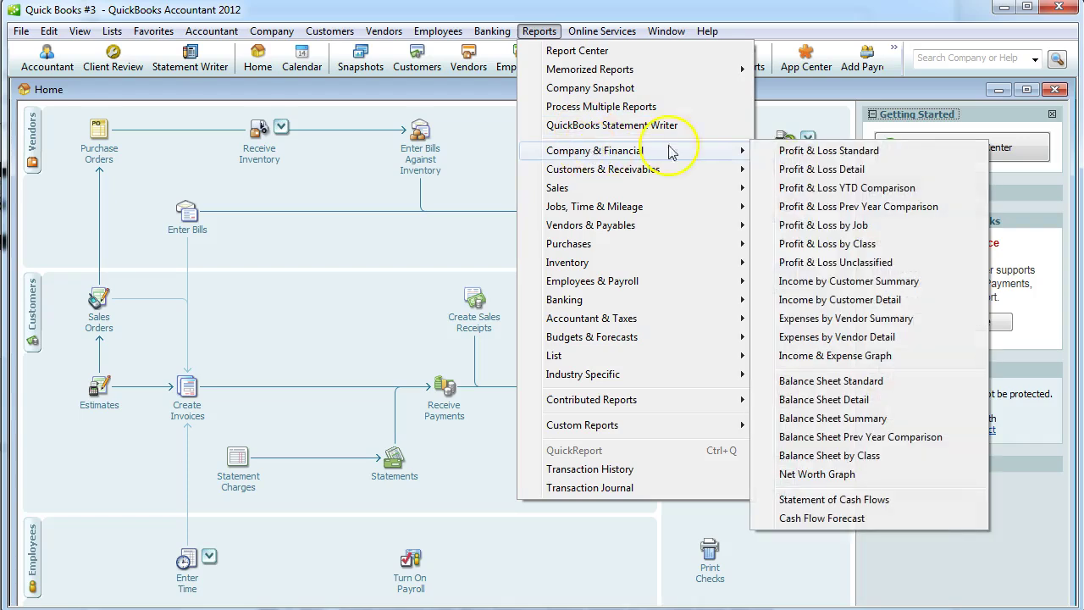
{"action": "left_click", "coordinate": [802, 386]}
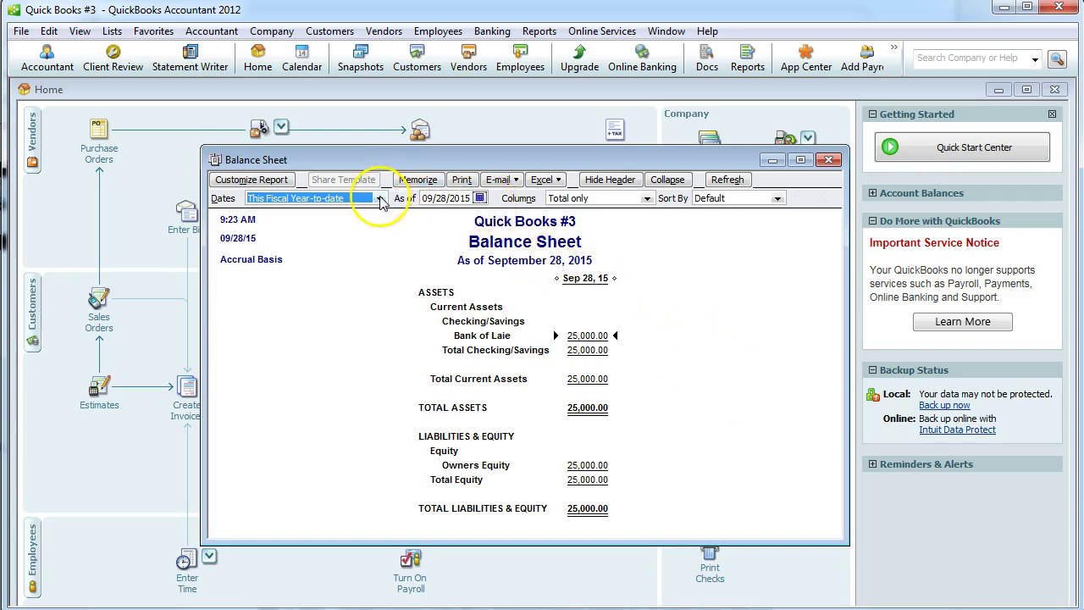
{"action": "left_click", "coordinate": [479, 197]}
{"action": "left_click", "coordinate": [429, 214]}
{"action": "left_click", "coordinate": [429, 214]}
{"action": "left_click", "coordinate": [429, 214]}
{"action": "left_click", "coordinate": [430, 214]}
{"action": "left_click", "coordinate": [429, 215]}
{"action": "left_click", "coordinate": [430, 214]}
{"action": "left_click", "coordinate": [429, 215]}
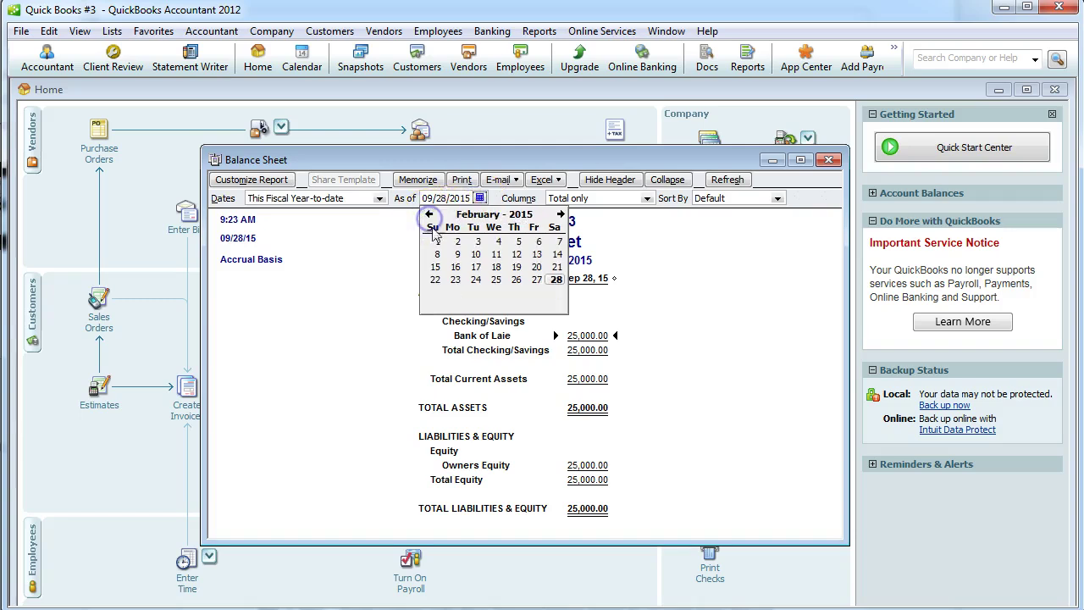
{"action": "left_click", "coordinate": [434, 241]}
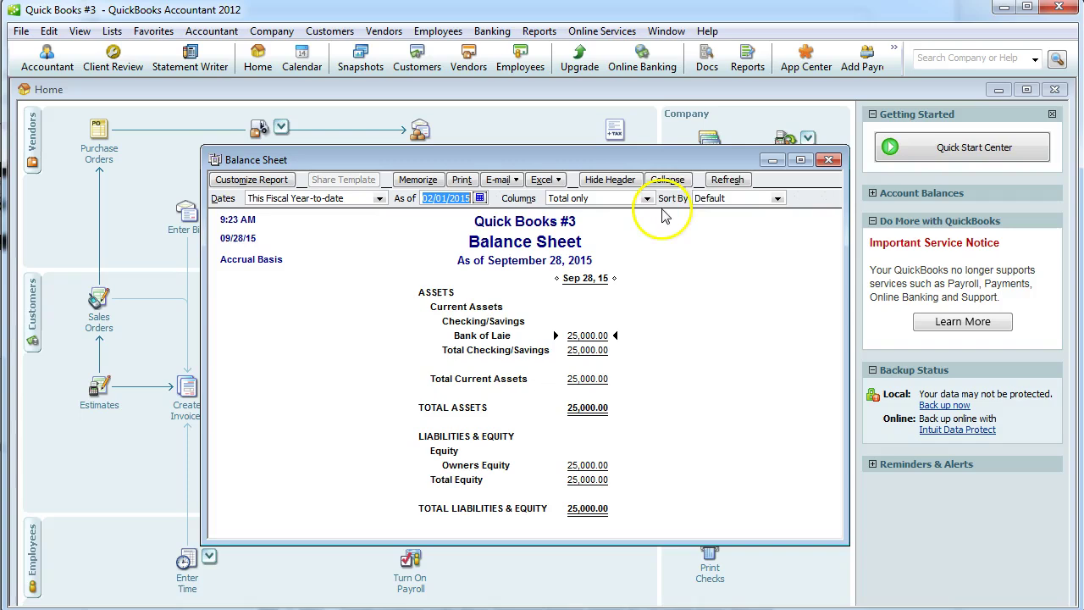
{"action": "left_click", "coordinate": [727, 181]}
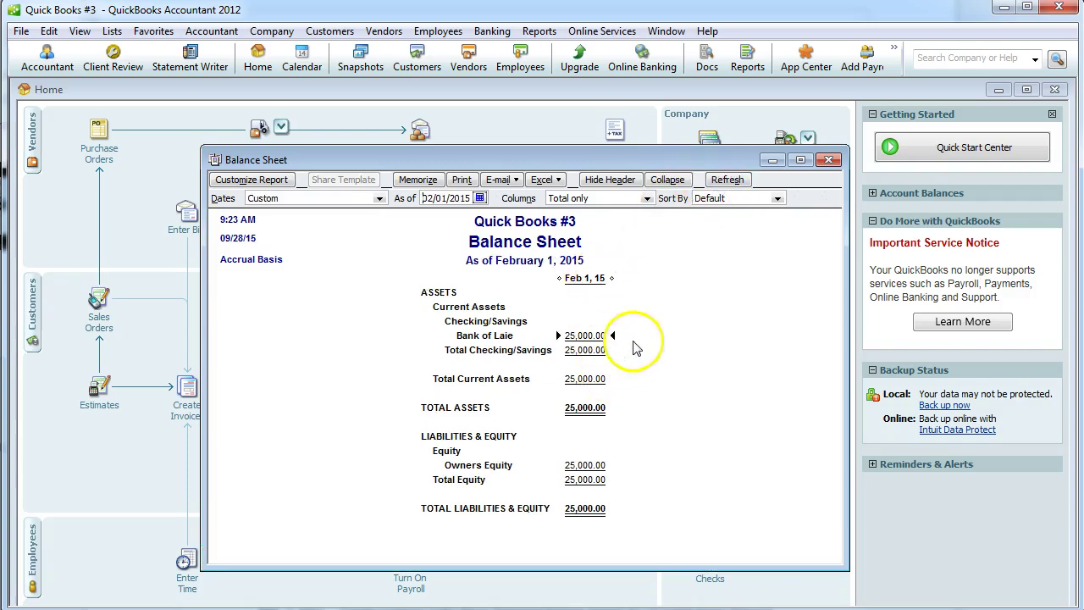
{"action": "left_click", "coordinate": [828, 160]}
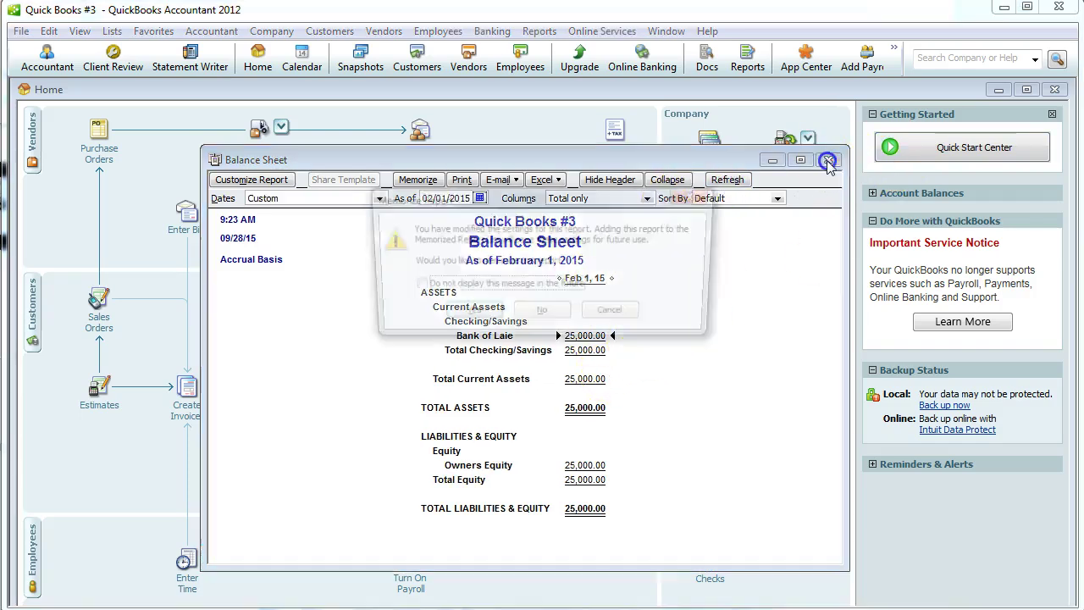
{"action": "left_click", "coordinate": [539, 316]}
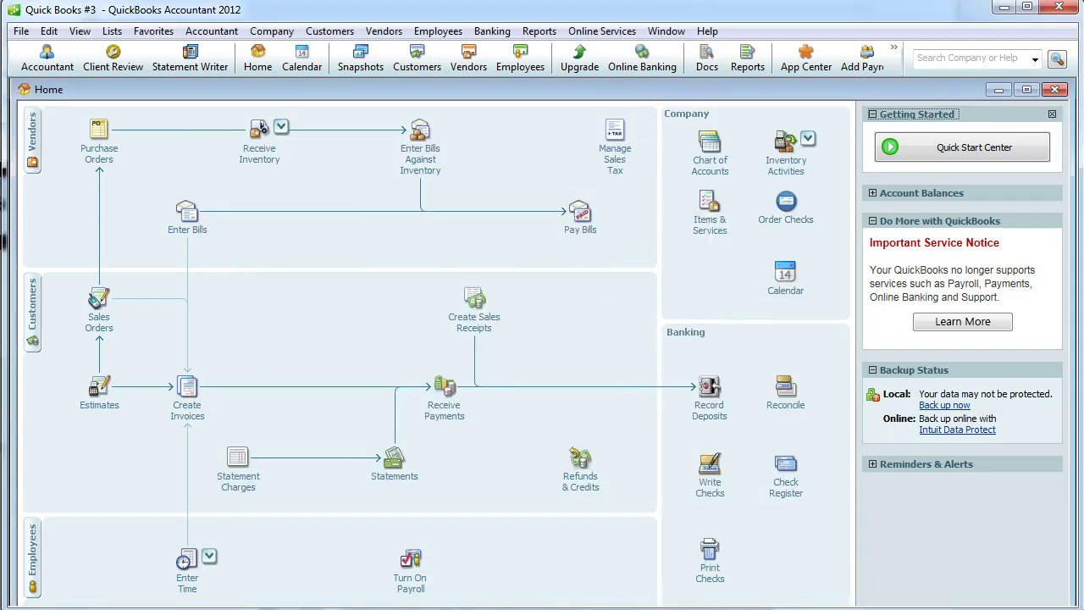
{"action": "key", "text": "alt+Tab"}
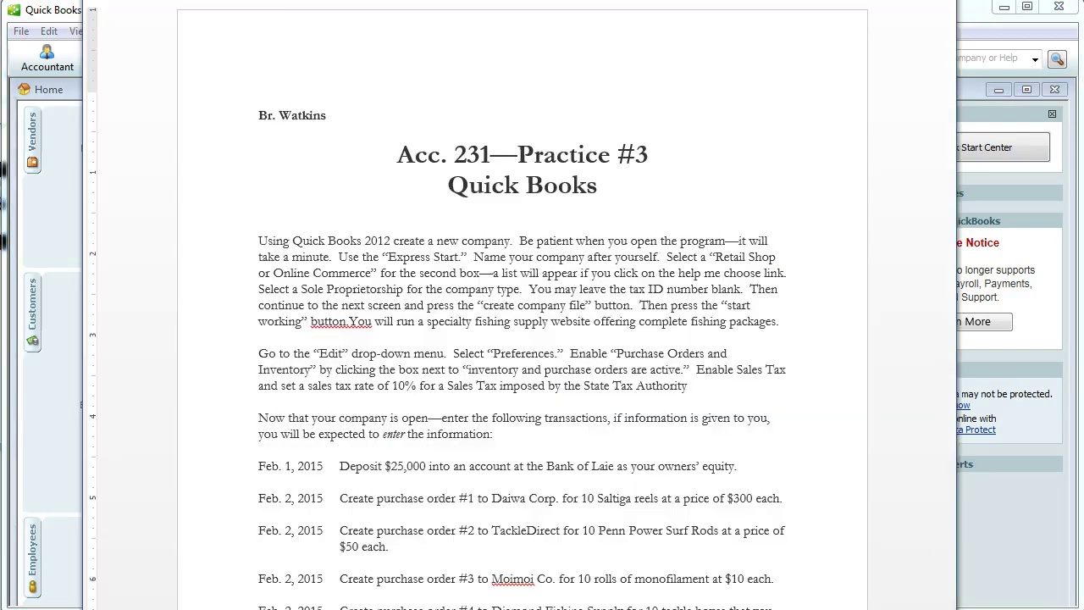
{"action": "scroll", "coordinate": [597, 390], "scroll_direction": "down", "scroll_amount": 6}
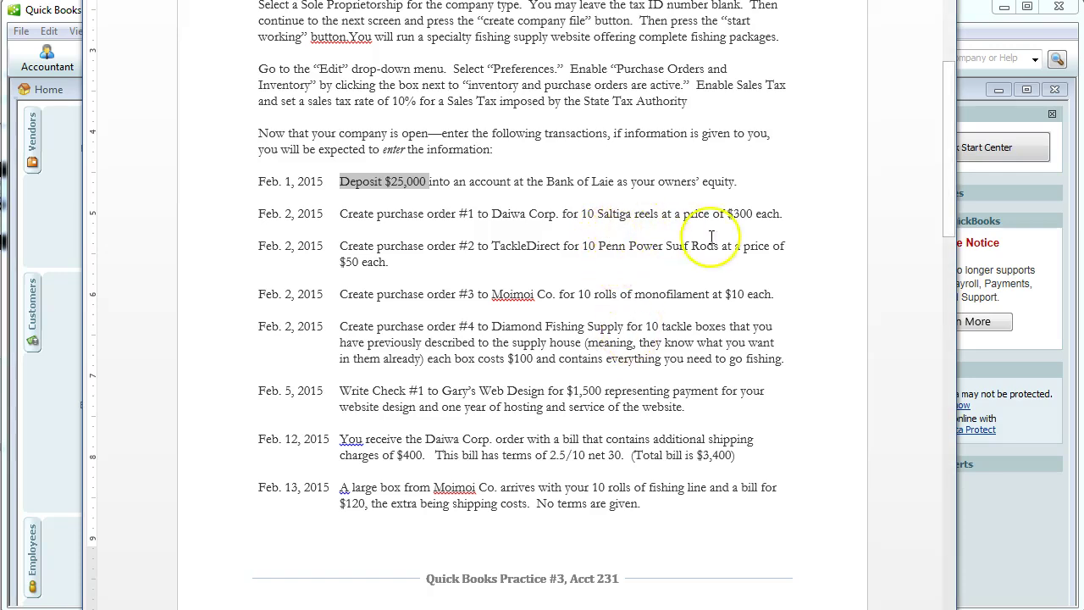
{"action": "key", "text": "alt+Tab"}
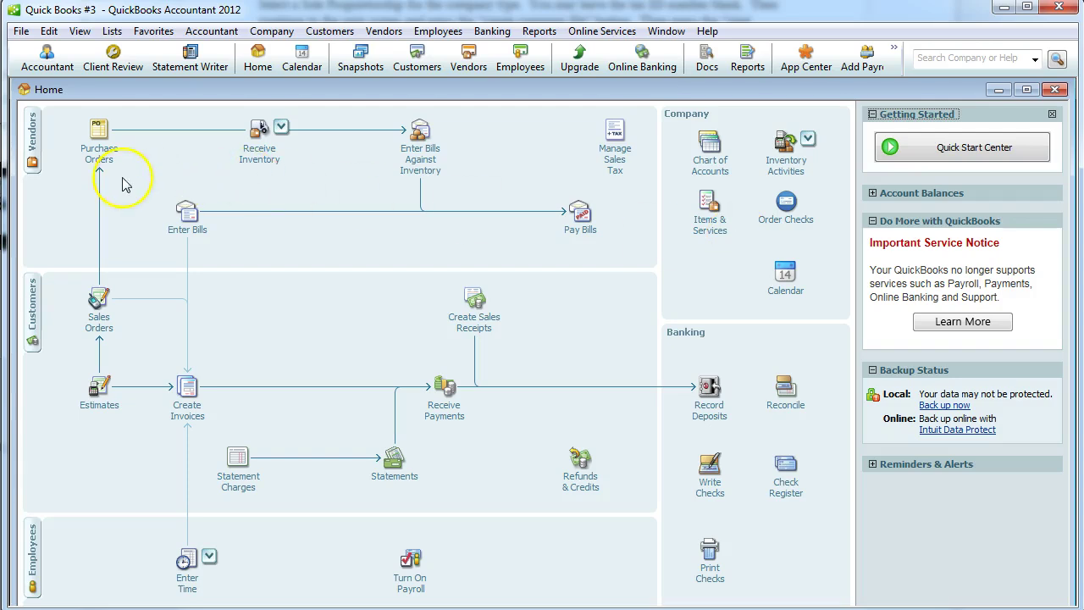
Start a new purchase order dated 02/02/2015.
{"action": "left_click", "coordinate": [100, 155]}
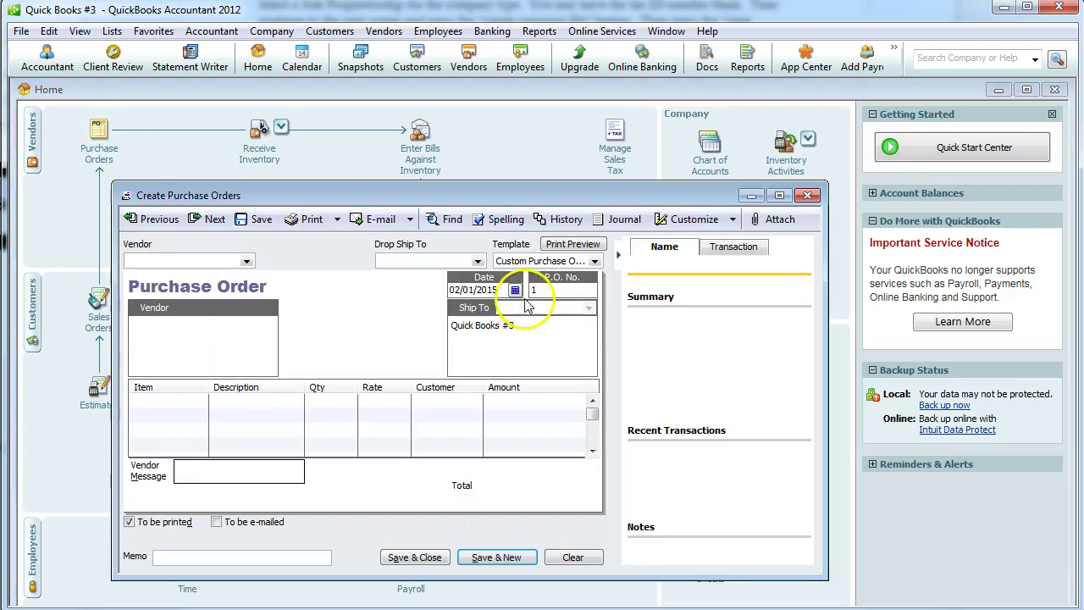
{"action": "left_click", "coordinate": [515, 290]}
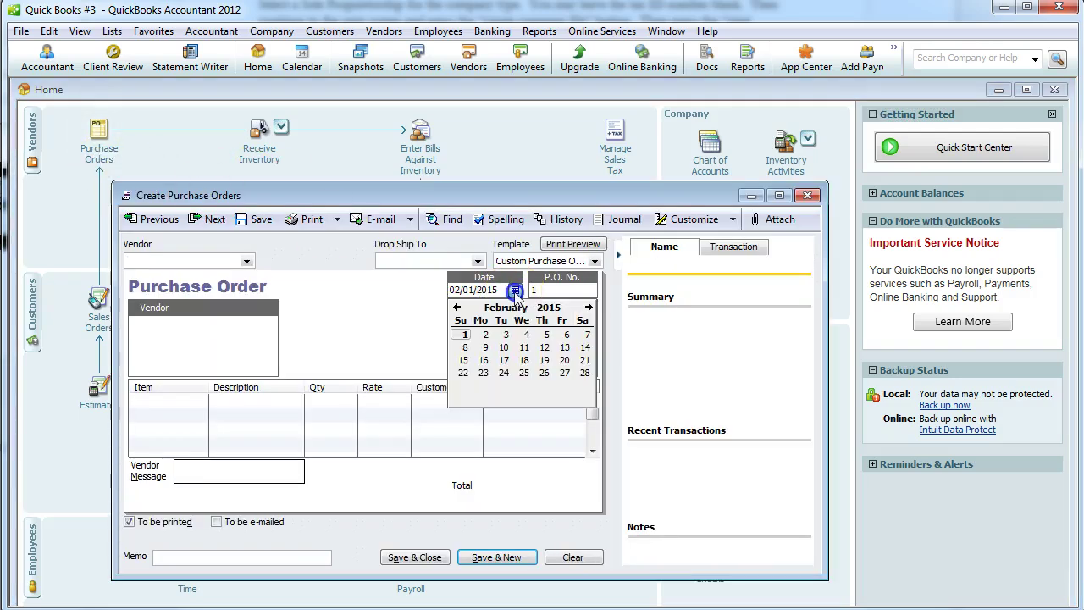
{"action": "left_click", "coordinate": [484, 336]}
{"action": "left_click", "coordinate": [203, 262]}
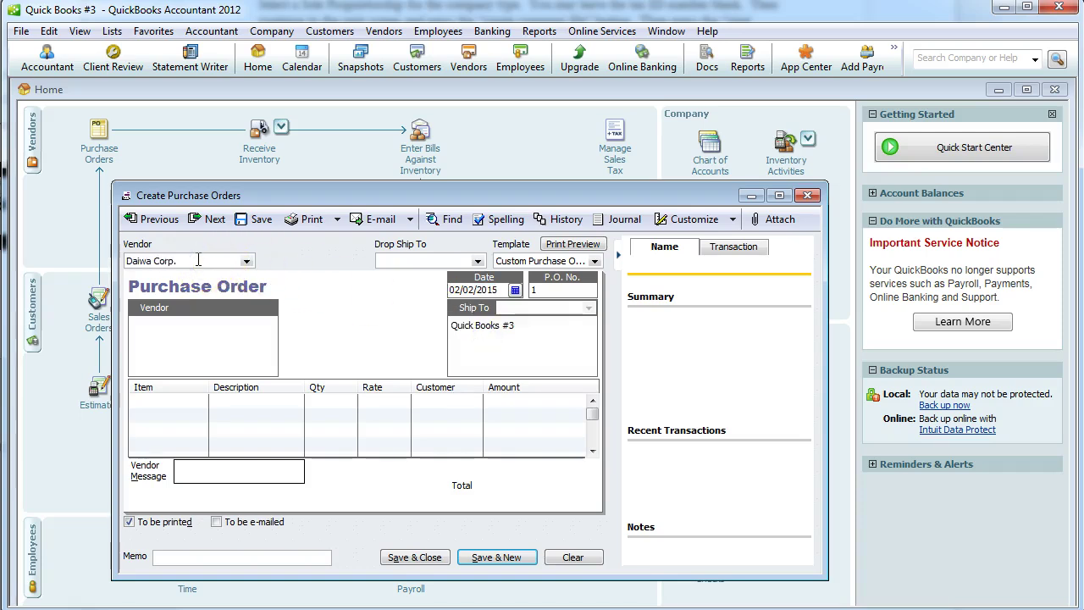
Quick Add Daiwa Corp. as the vendor and choose to add a new item on the first line.
{"action": "key", "text": "Tab"}
{"action": "left_click", "coordinate": [416, 133]}
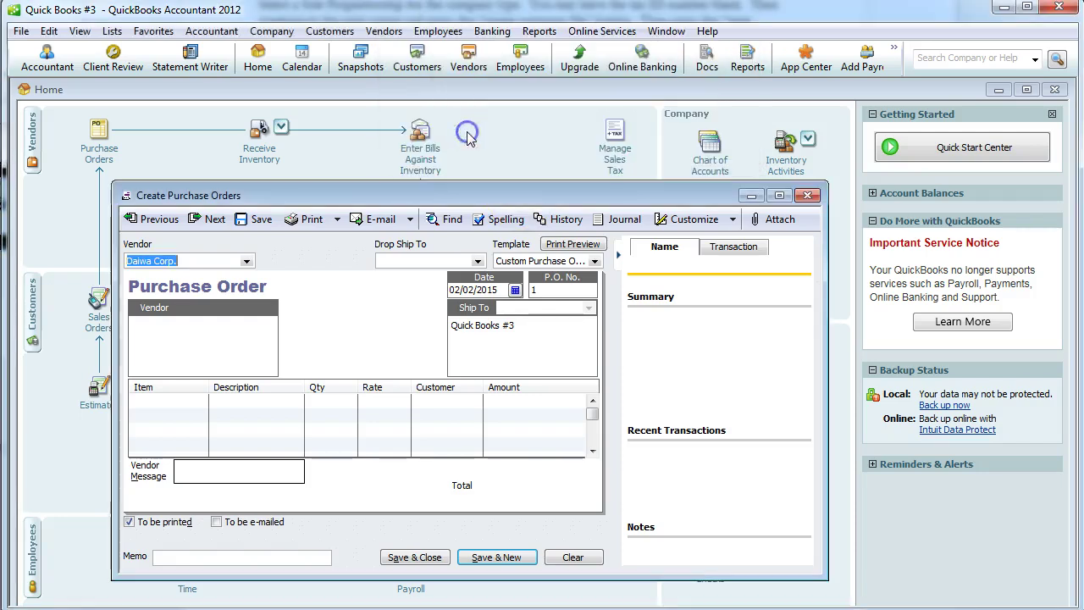
{"action": "left_click", "coordinate": [181, 402]}
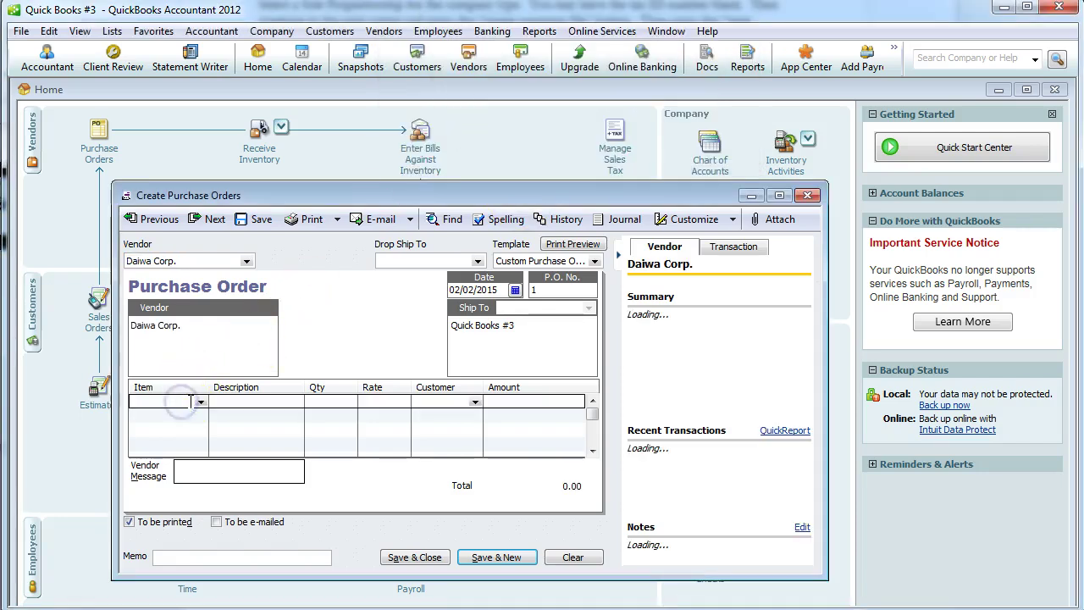
{"action": "left_click", "coordinate": [200, 402]}
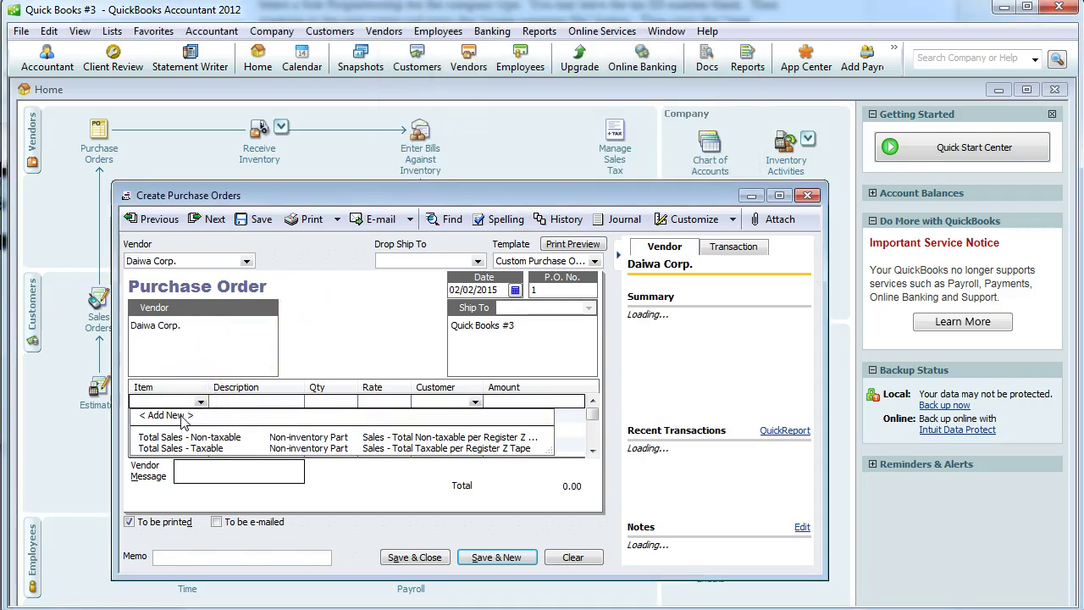
{"action": "left_click", "coordinate": [181, 416]}
Name the new inventory part Fishing Reel and enter its purchase description.
{"action": "left_click", "coordinate": [531, 248]}
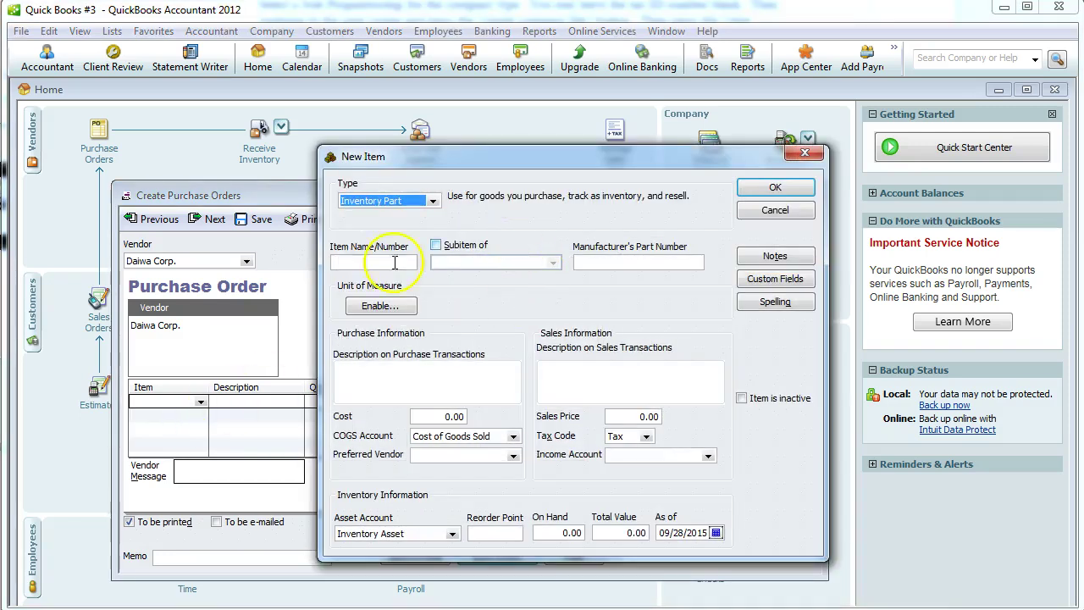
{"action": "left_click", "coordinate": [379, 262]}
{"action": "type", "text": "Fishing Ree"}
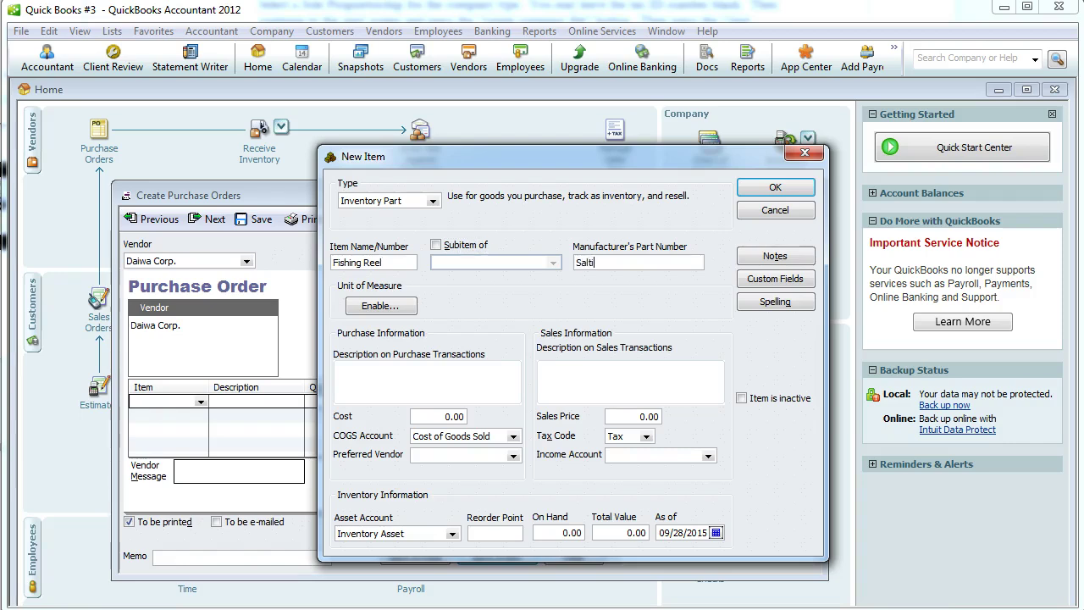
{"action": "type", "text": "l"}
{"action": "key", "text": "Tab"}
{"action": "key", "text": "Tab"}
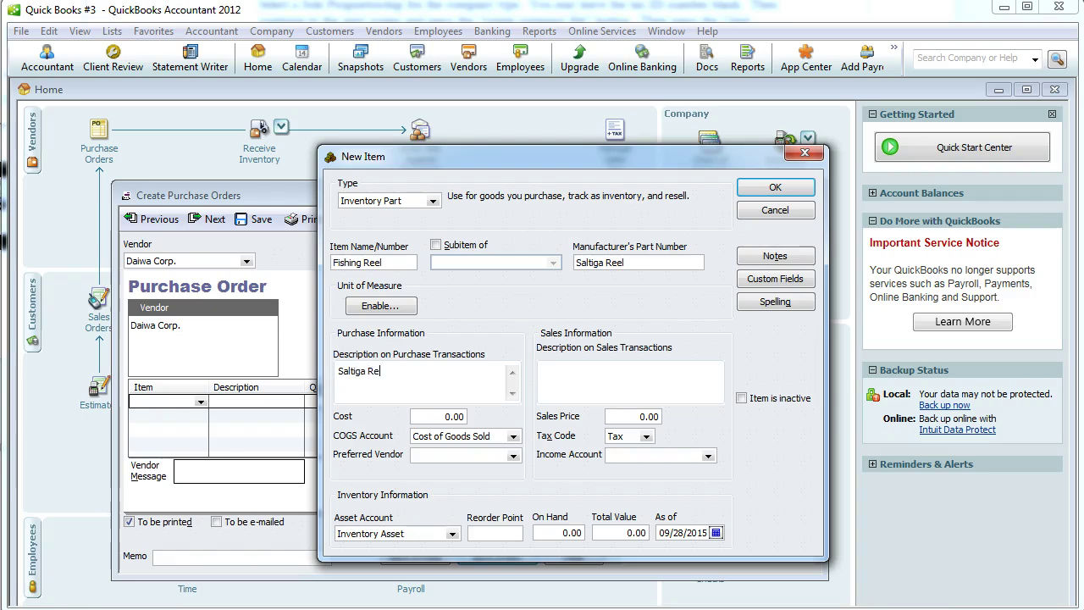
{"action": "type", "text": "el"}
{"action": "key", "text": "Tab"}
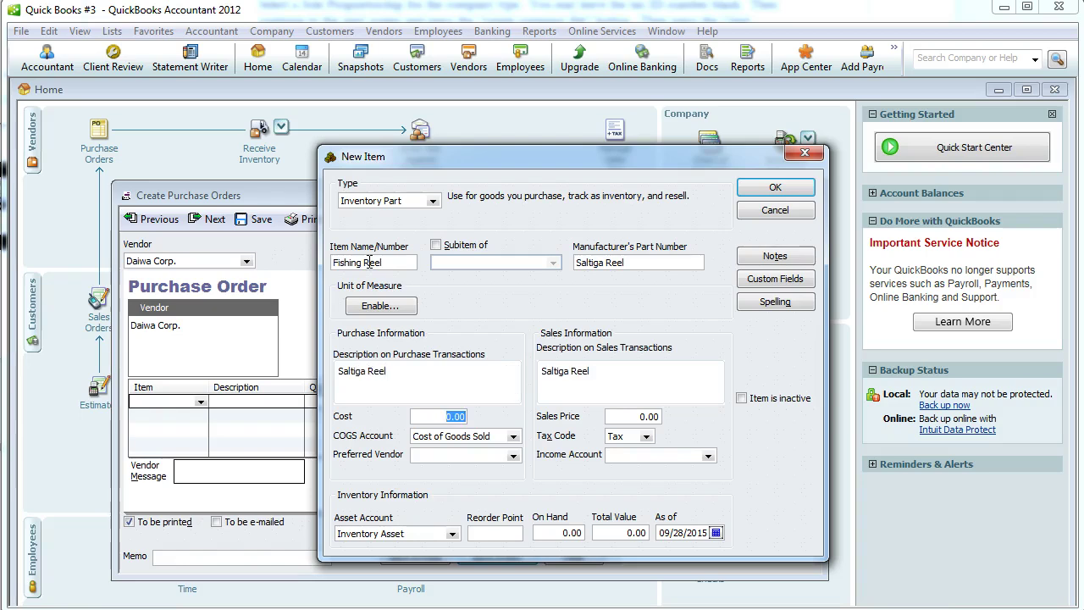
Enter the sales description, Merchandise Sales income account and 300 cost, then save, ignoring the Saltiga spelling flag.
{"action": "left_click", "coordinate": [608, 369]}
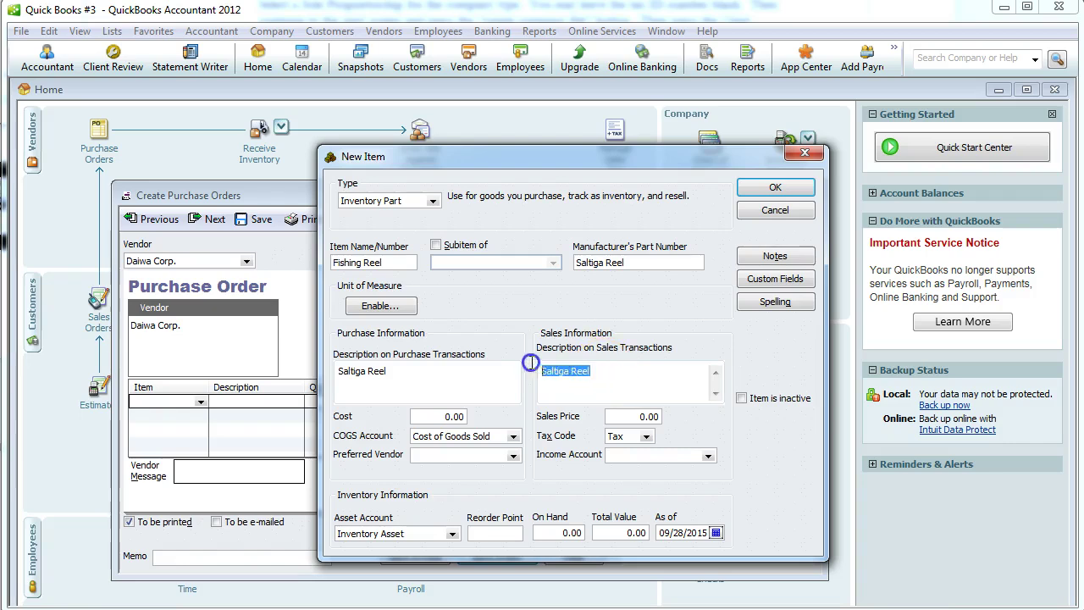
{"action": "type", "text": "Fishin"}
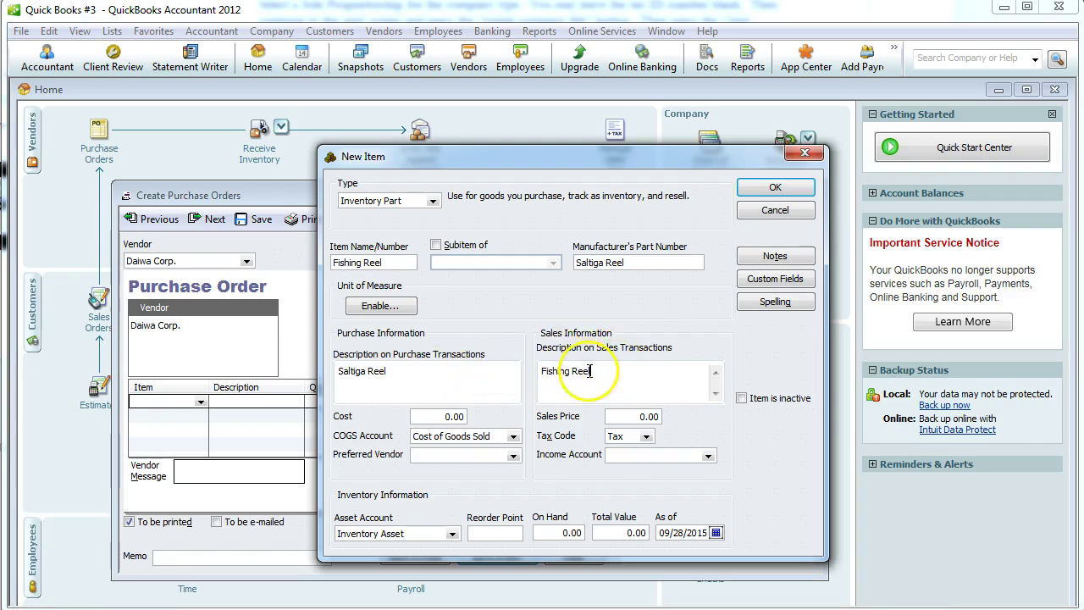
{"action": "left_click", "coordinate": [450, 382]}
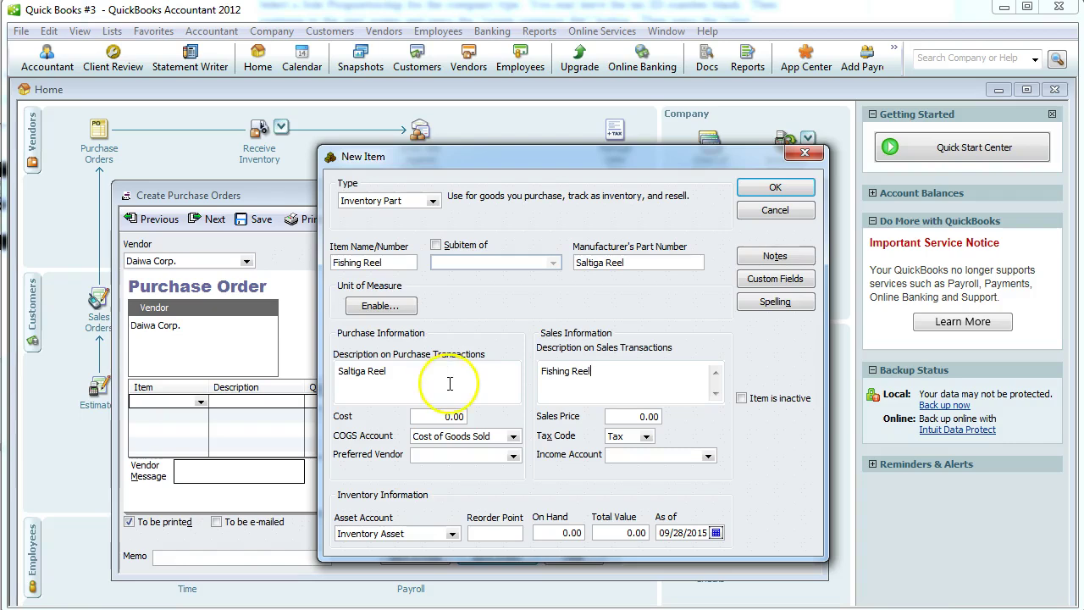
{"action": "left_click", "coordinate": [707, 456]}
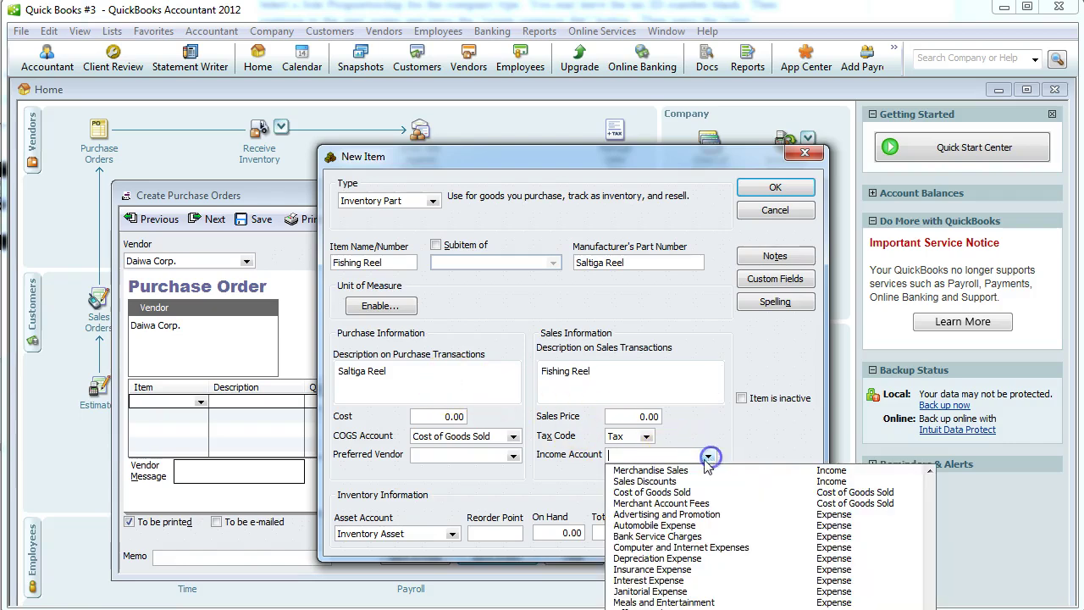
{"action": "left_click", "coordinate": [682, 469]}
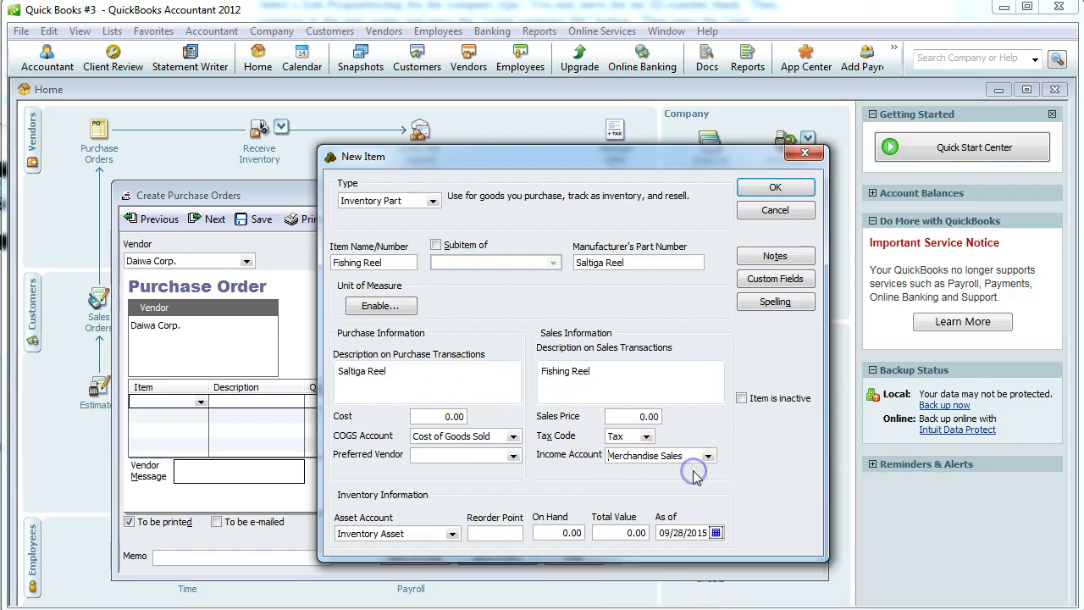
{"action": "left_click", "coordinate": [457, 415]}
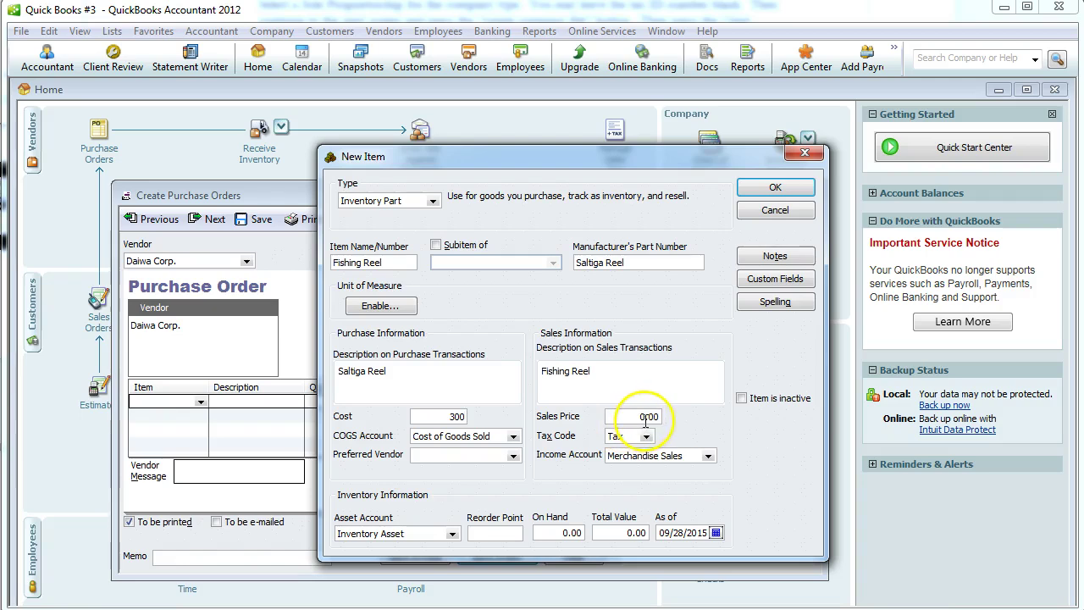
{"action": "left_click", "coordinate": [775, 187]}
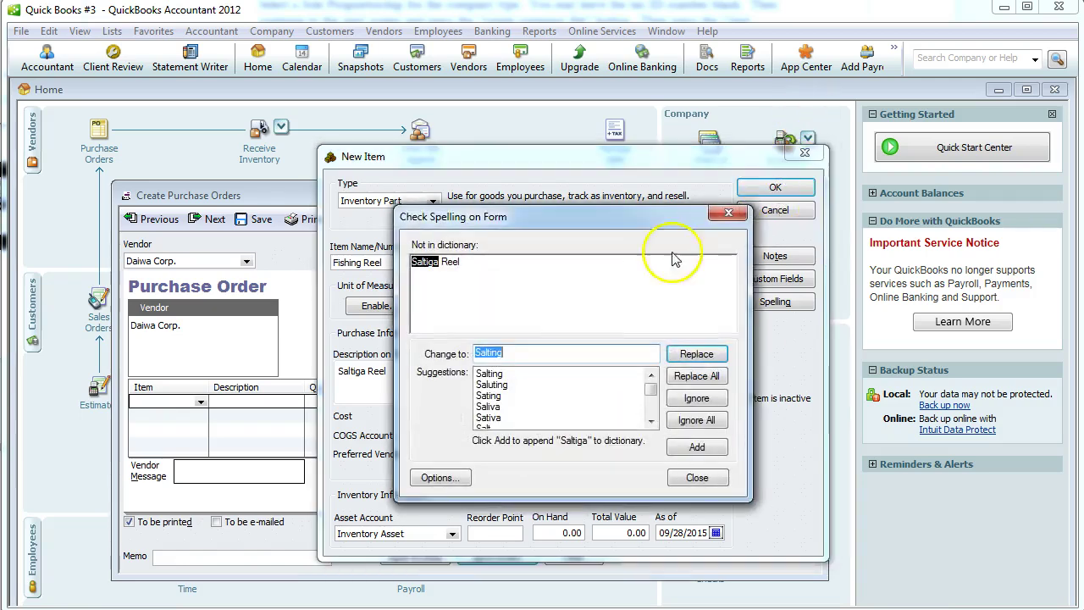
{"action": "left_click", "coordinate": [696, 420]}
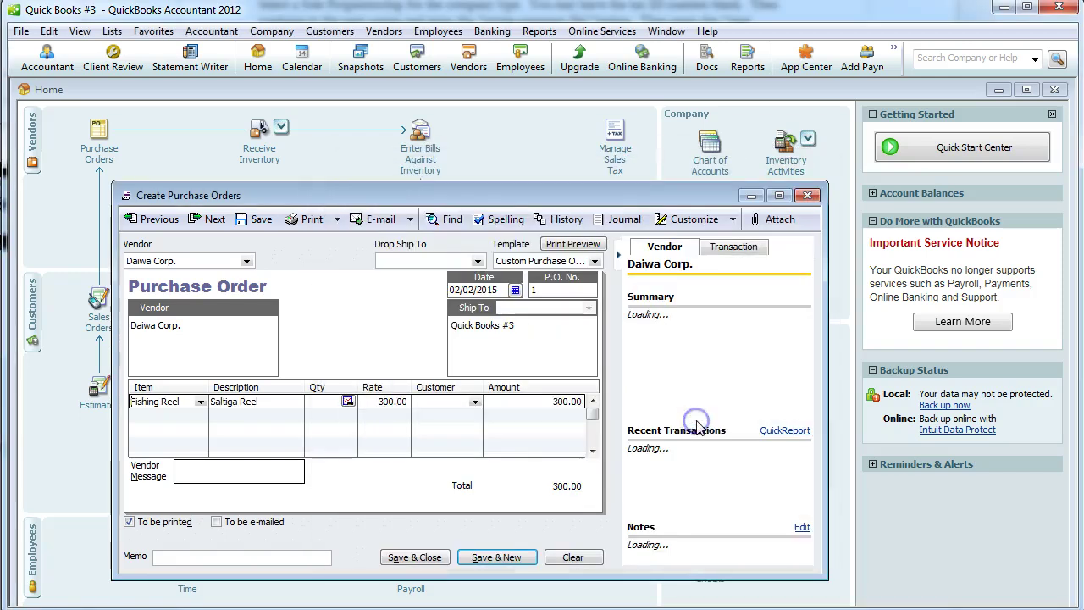
Set the Fishing Reel line quantity to 10 and add a memo.
{"action": "left_click", "coordinate": [336, 403]}
{"action": "type", "text": "50"}
{"action": "left_click", "coordinate": [347, 391]}
{"action": "key", "text": "alt+Tab"}
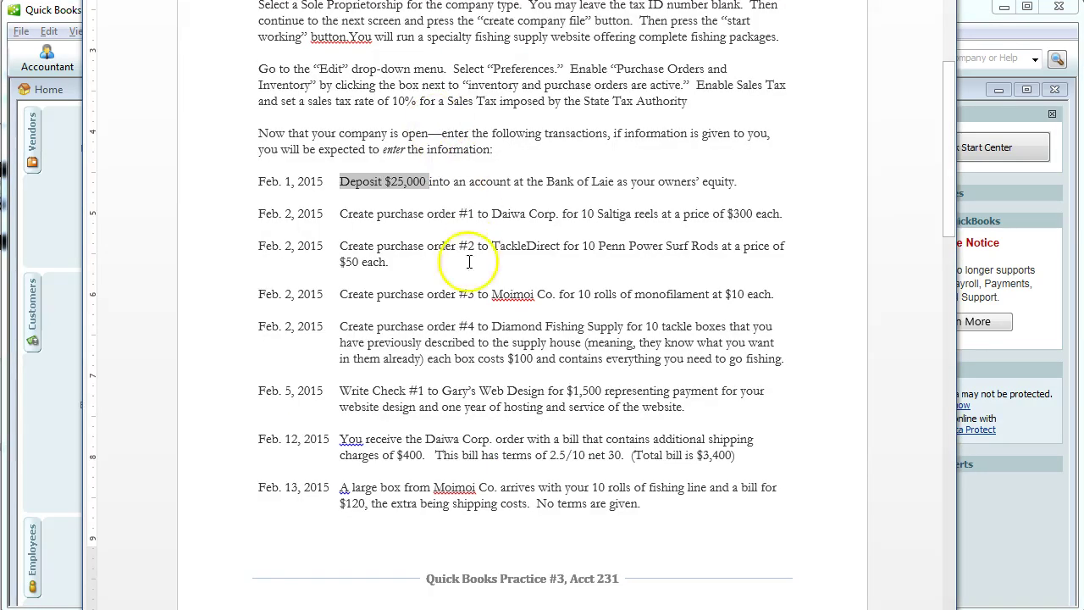
{"action": "key", "text": "alt+Tab"}
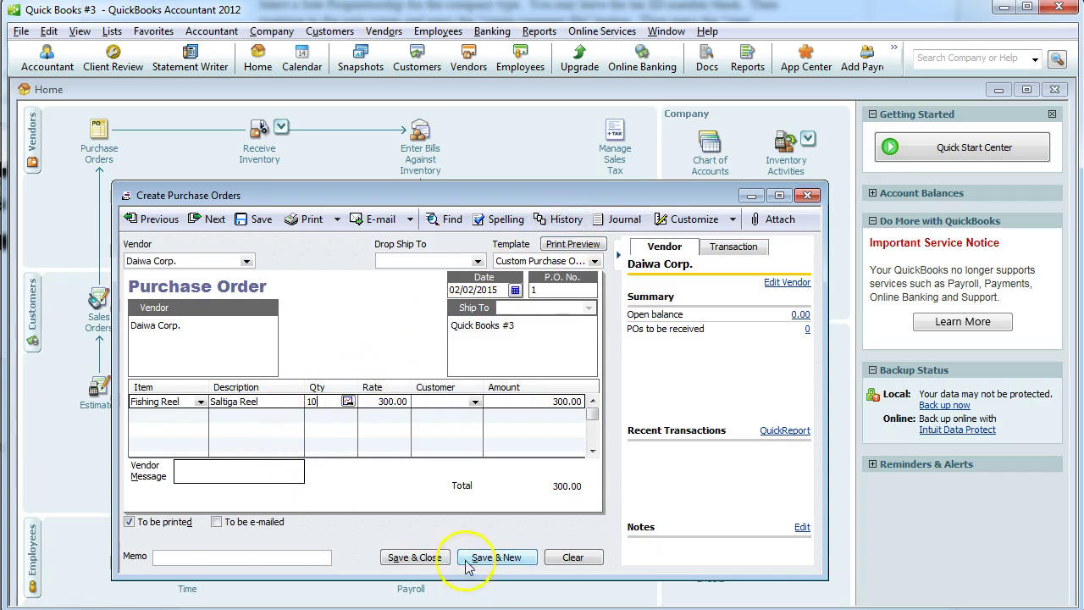
{"action": "left_click", "coordinate": [201, 557]}
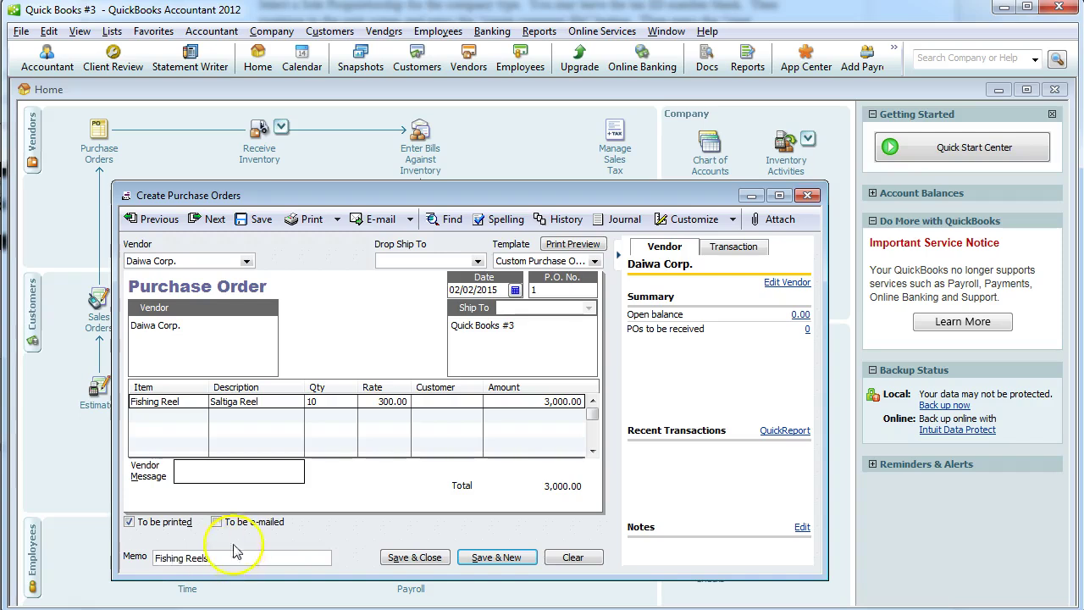
Save purchase order #1 for 3,000.00 past the date and spelling prompts, then return to Word.
{"action": "left_click", "coordinate": [411, 559]}
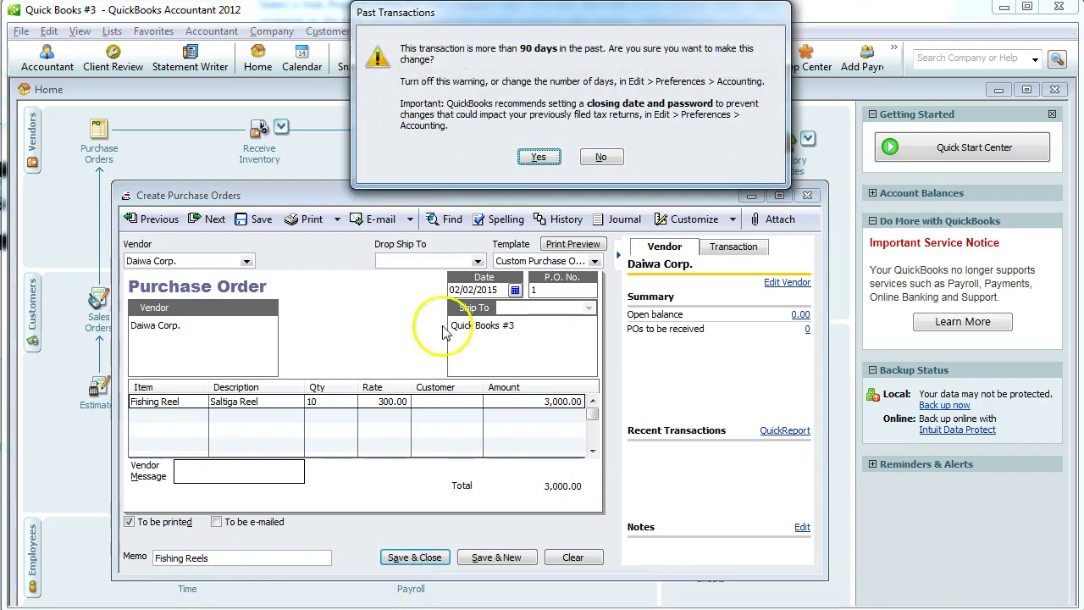
{"action": "left_click", "coordinate": [544, 157]}
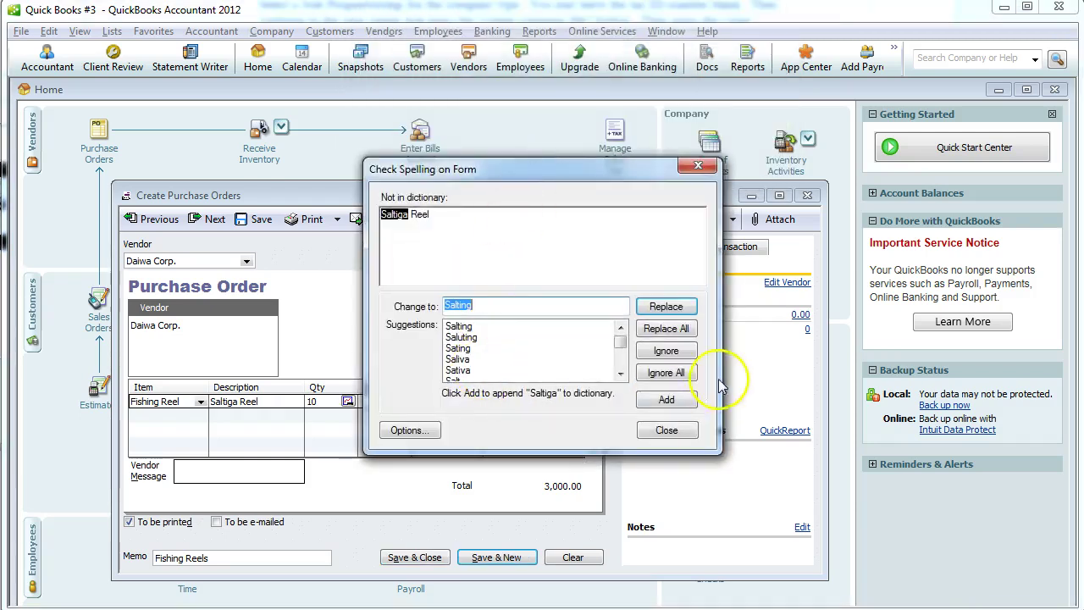
{"action": "left_click", "coordinate": [666, 373]}
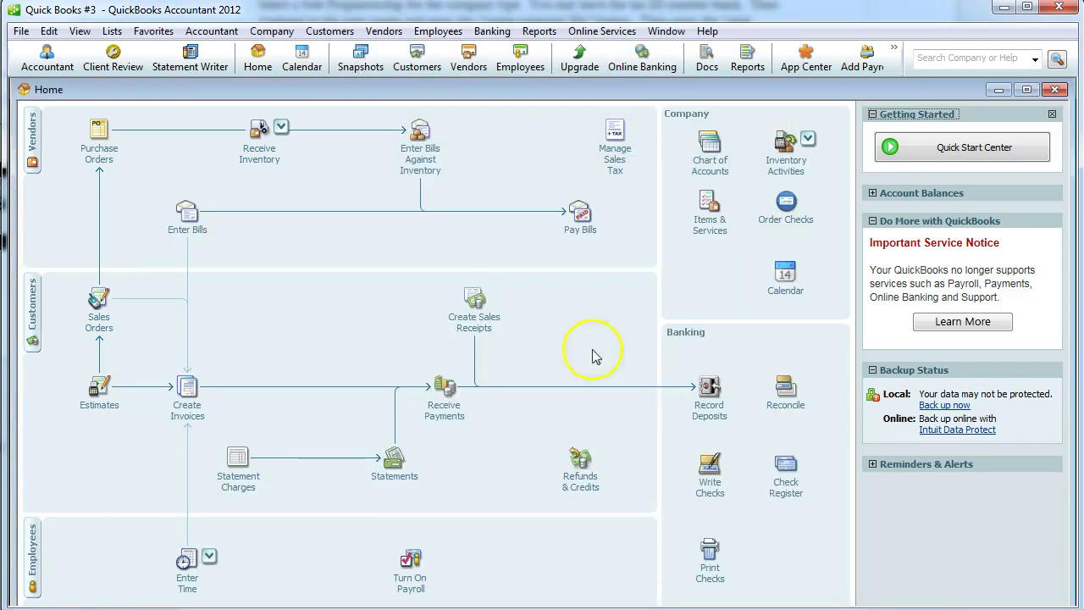
{"action": "left_click", "coordinate": [101, 157]}
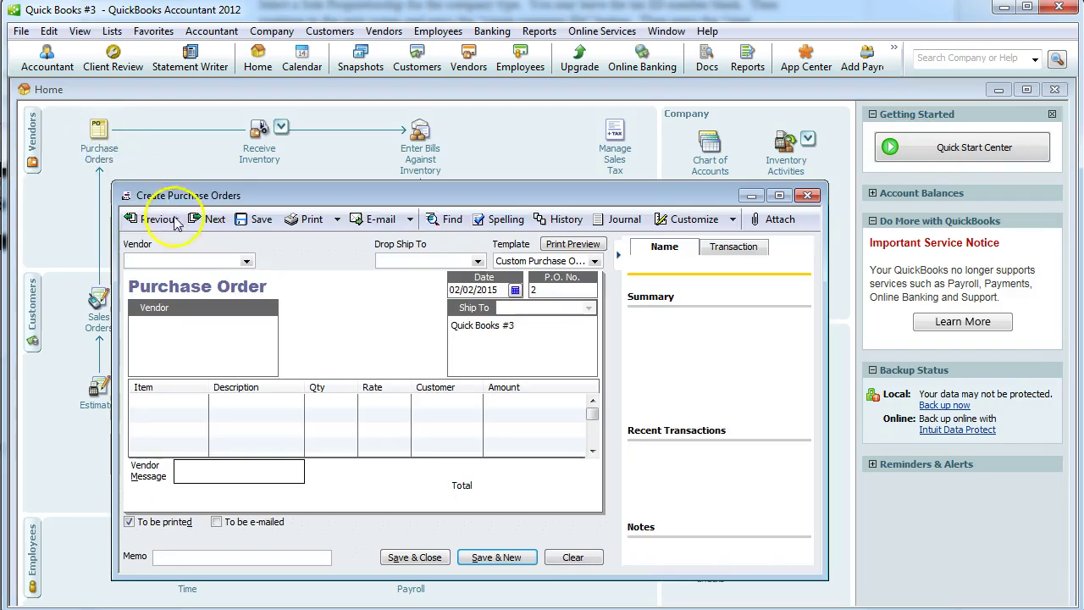
{"action": "key", "text": "alt+Tab"}
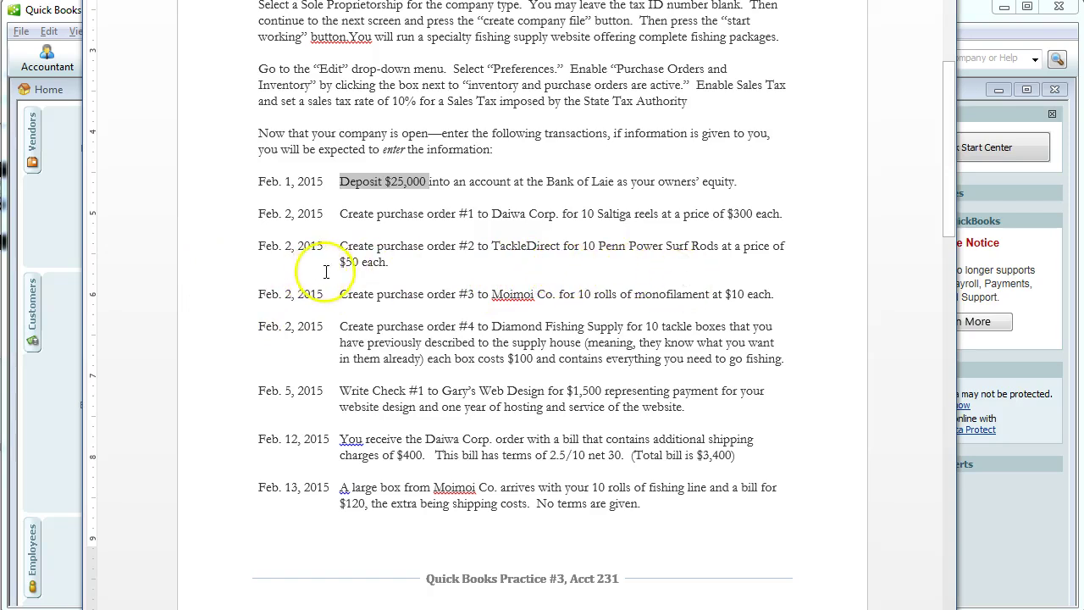
Enter TackleDirect as the purchase order's vendor and quick-add it to the vendor list.
{"action": "key", "text": "alt+Tab"}
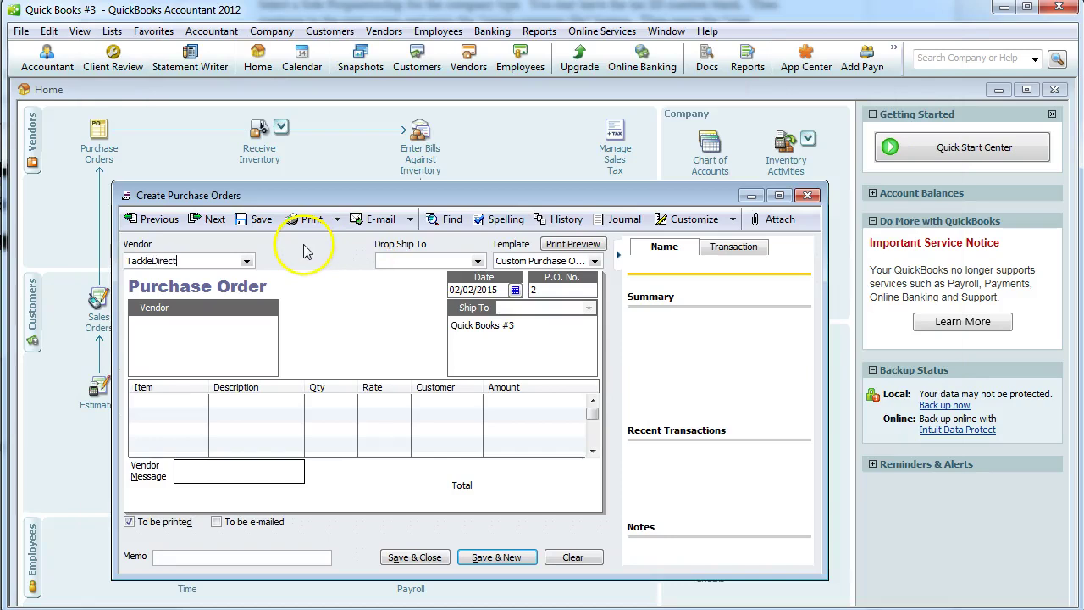
{"action": "key", "text": "Tab"}
{"action": "left_click", "coordinate": [491, 134]}
Create inventory part Fishing Rod costing 50.00 with Merchandise Sales as its income account.
{"action": "left_click", "coordinate": [179, 408]}
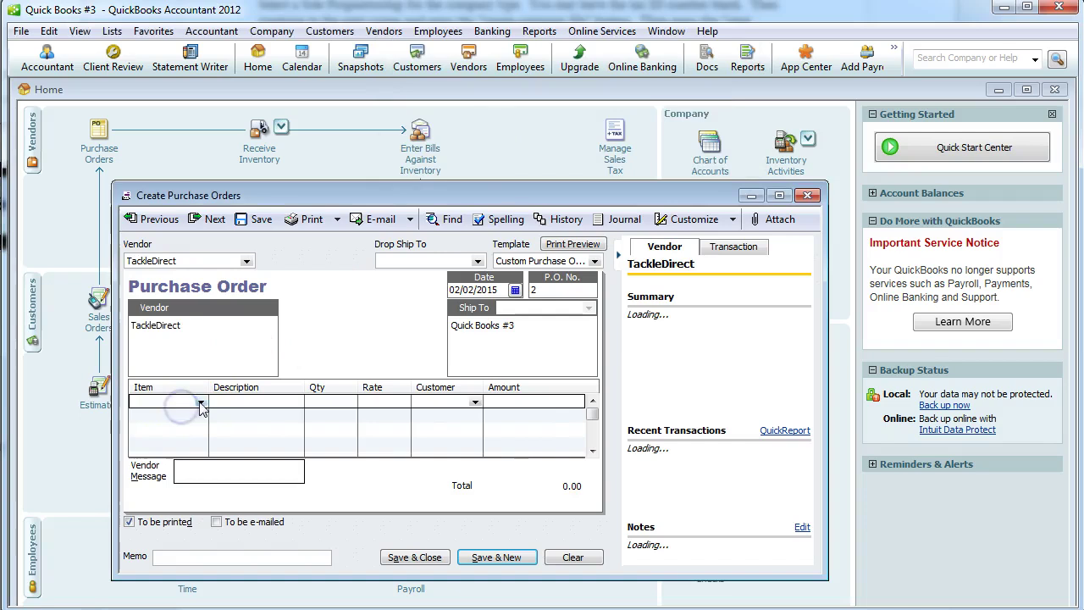
{"action": "left_click", "coordinate": [202, 402]}
{"action": "left_click", "coordinate": [166, 415]}
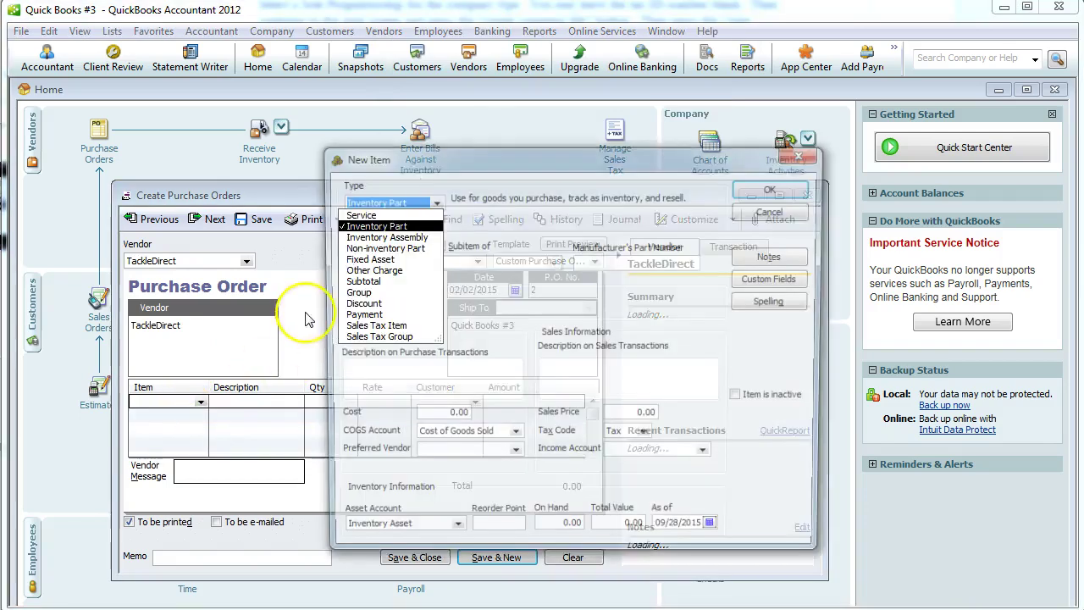
{"action": "left_click", "coordinate": [372, 226]}
{"action": "left_click", "coordinate": [355, 260]}
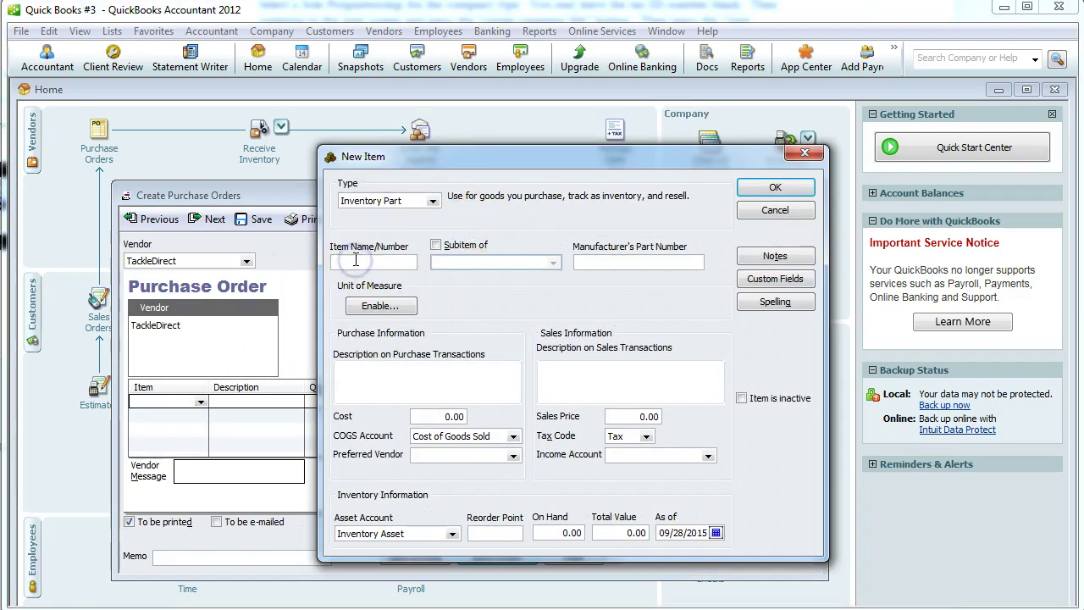
{"action": "key", "text": "Tab"}
{"action": "key", "text": "Tab"}
{"action": "key", "text": "Tab"}
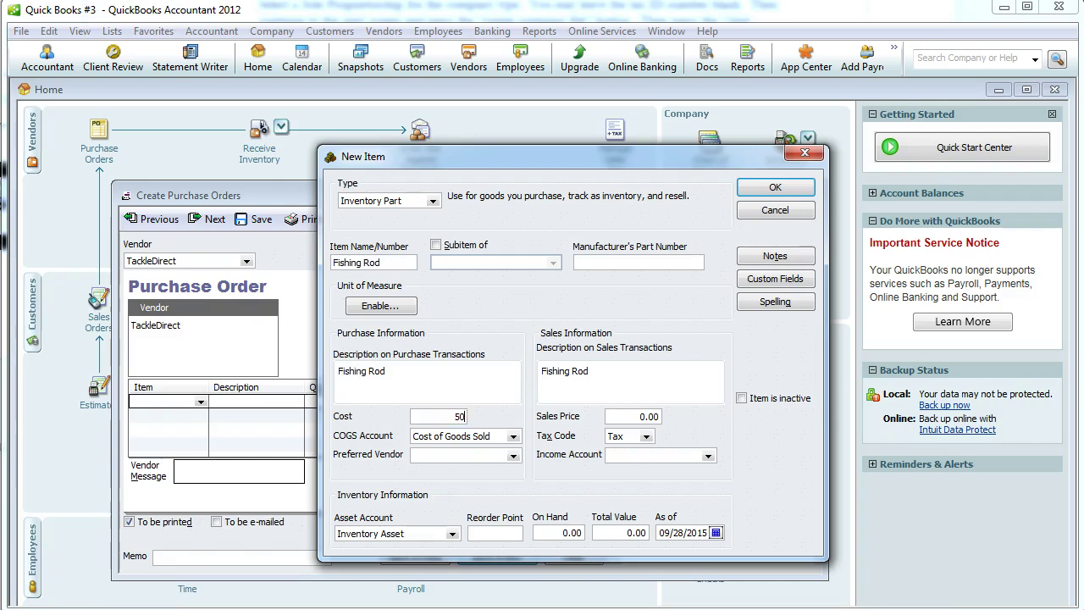
{"action": "key", "text": "Tab"}
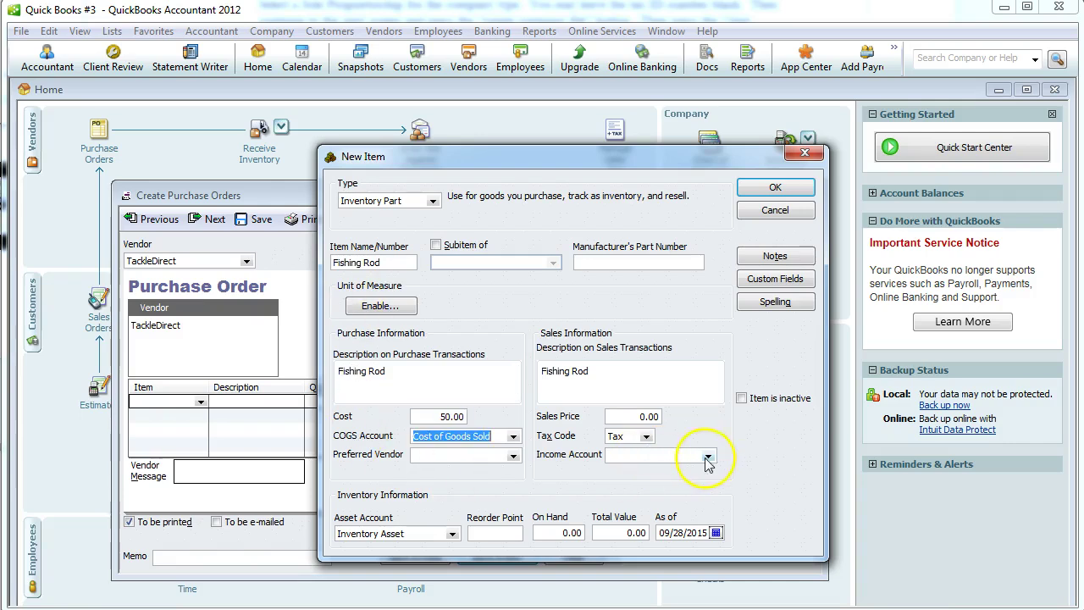
{"action": "left_click", "coordinate": [708, 455]}
{"action": "key", "text": "Down"}
{"action": "key", "text": "Return"}
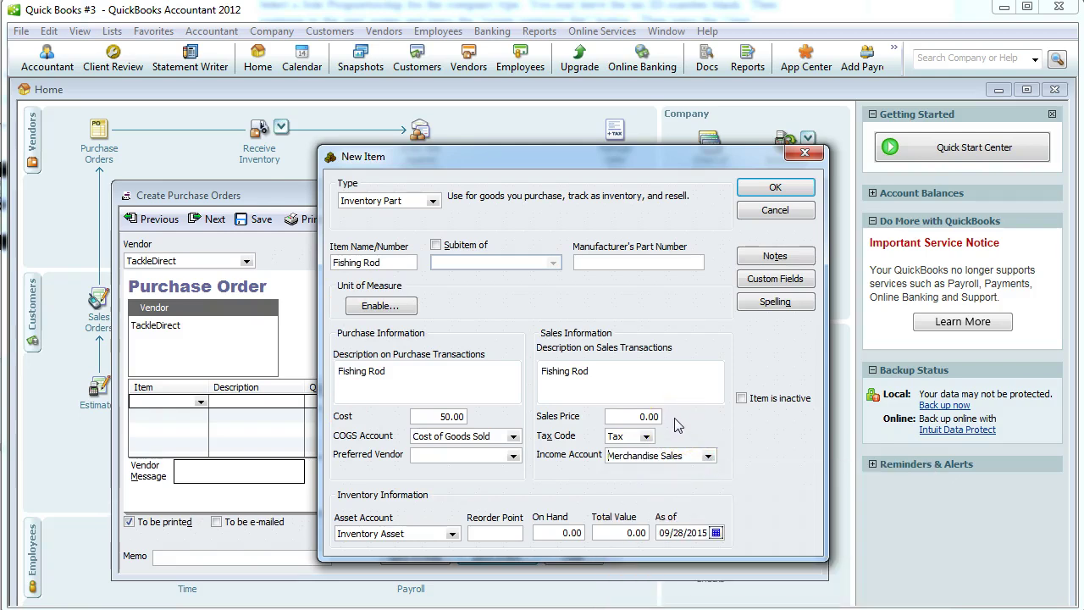
{"action": "left_click", "coordinate": [762, 191]}
Order 10 Fishing Rods, add a memo, and save the past-dated purchase order.
{"action": "left_click", "coordinate": [382, 326]}
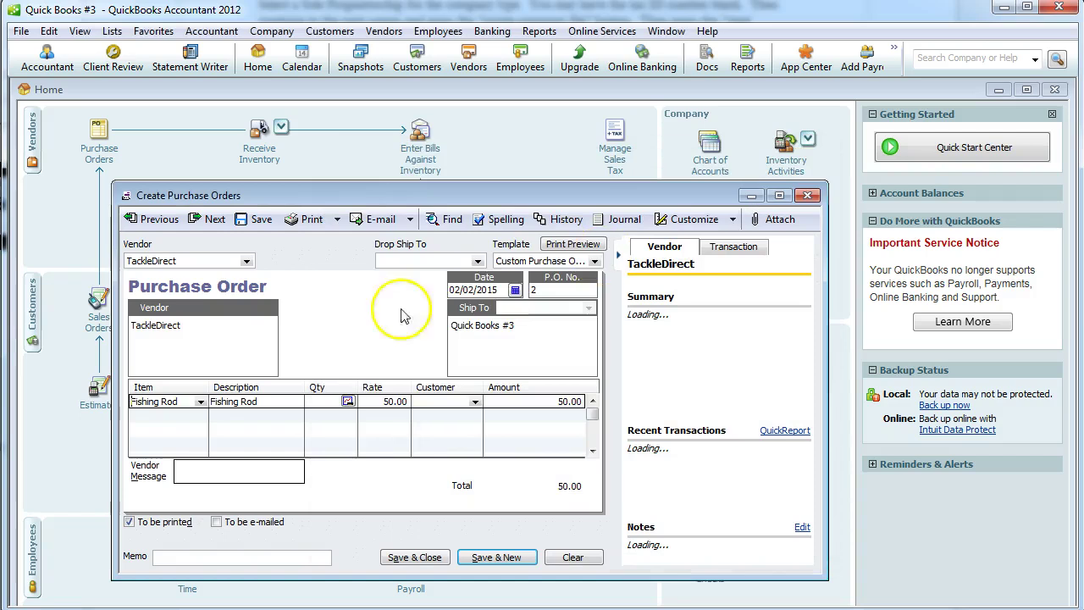
{"action": "left_click", "coordinate": [332, 403]}
{"action": "type", "text": "10"}
{"action": "left_click", "coordinate": [267, 558]}
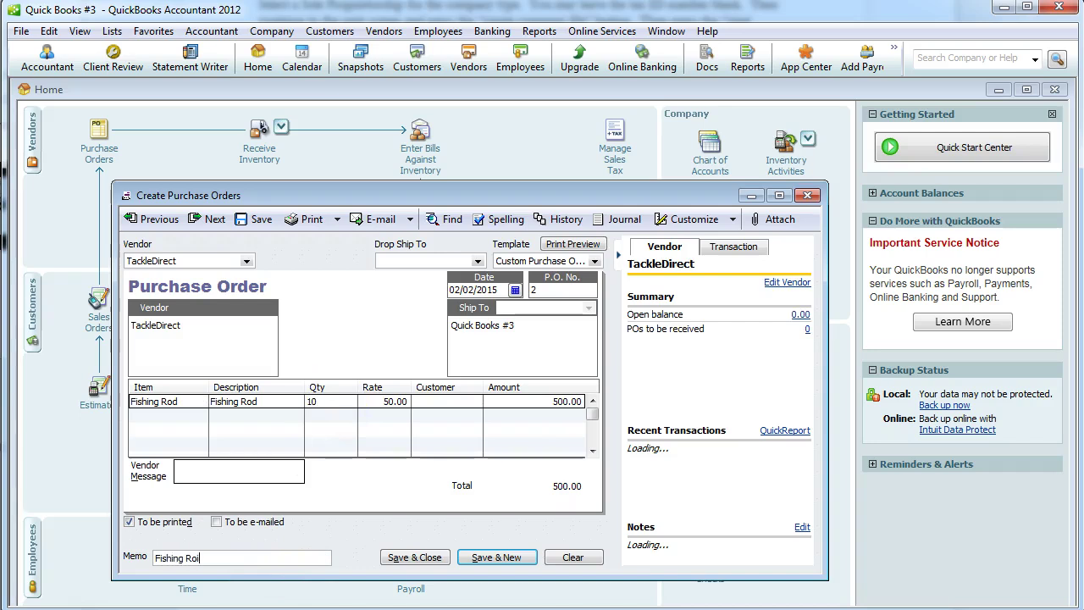
{"action": "left_click", "coordinate": [419, 559]}
{"action": "left_click", "coordinate": [537, 157]}
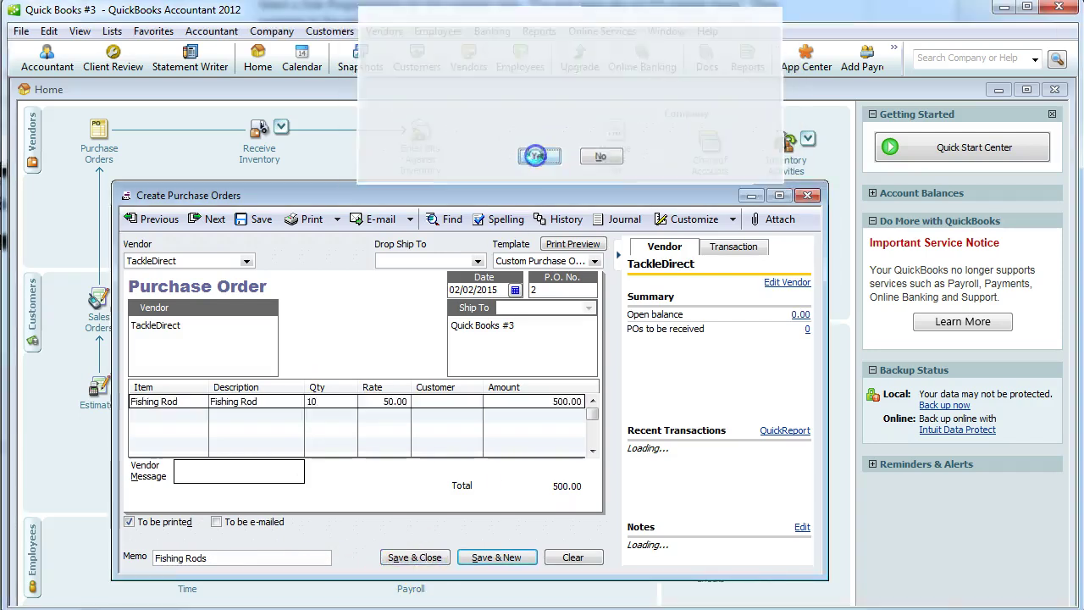
{"action": "key", "text": "alt+Tab"}
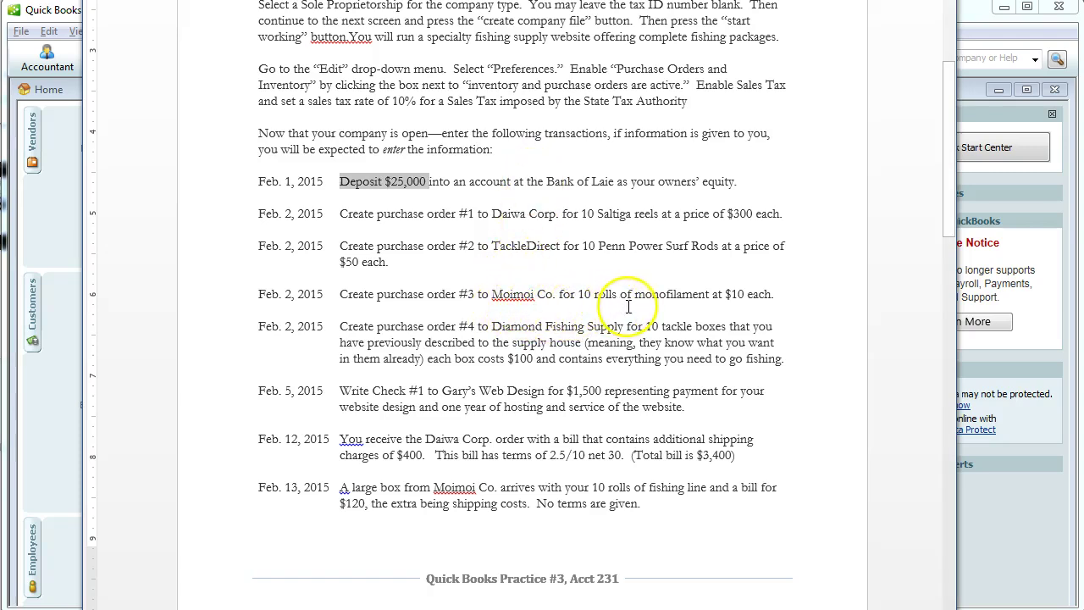
Start a new purchase order for Moimoi Co., quick-adding it as a vendor.
{"action": "key", "text": "alt+Tab"}
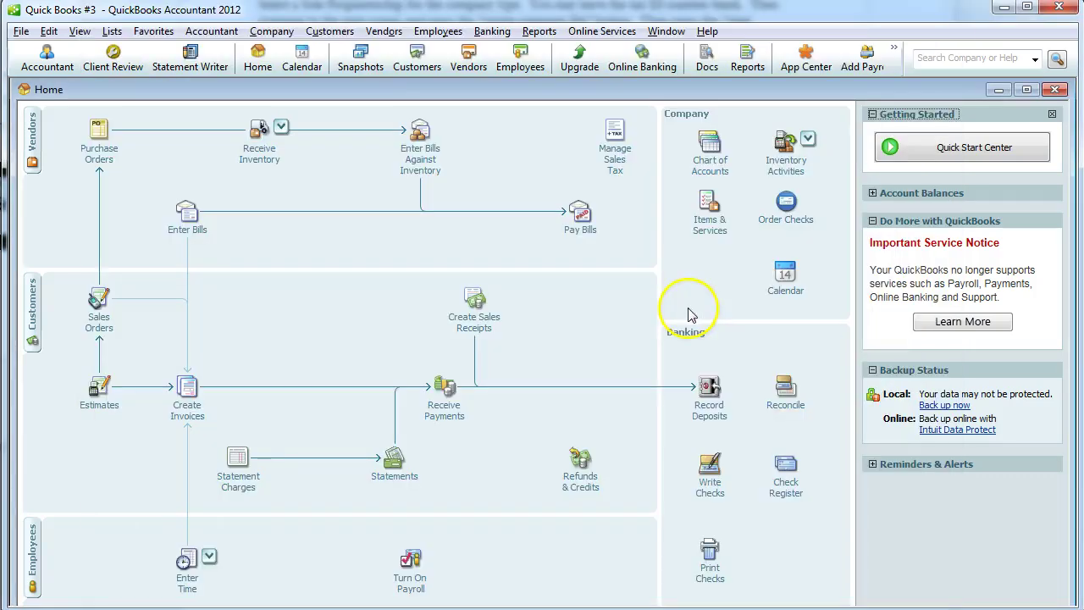
{"action": "left_click", "coordinate": [100, 161]}
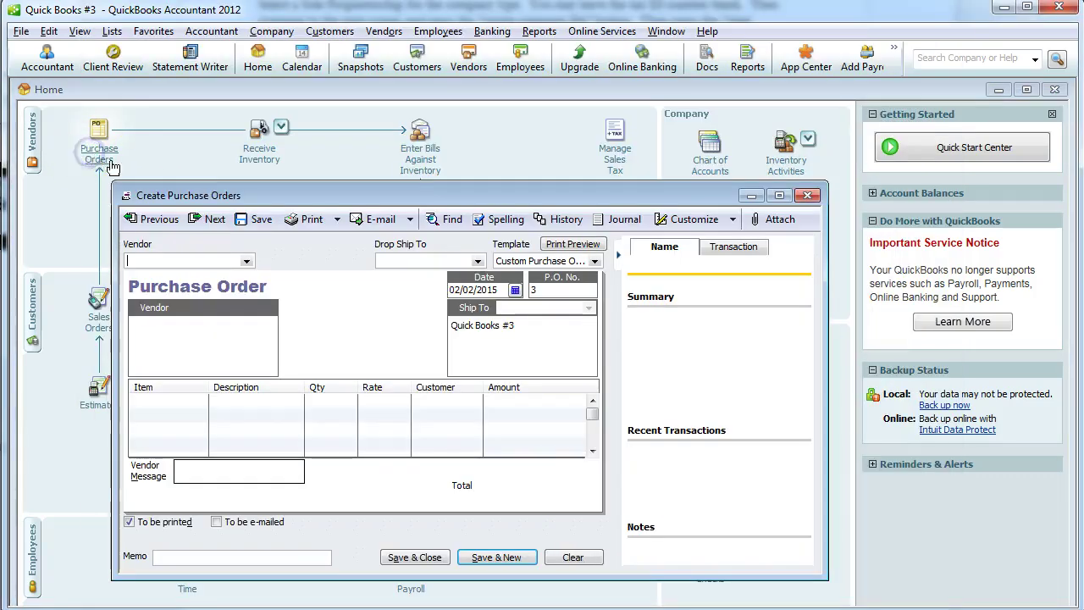
{"action": "type", "text": "Moimoi"}
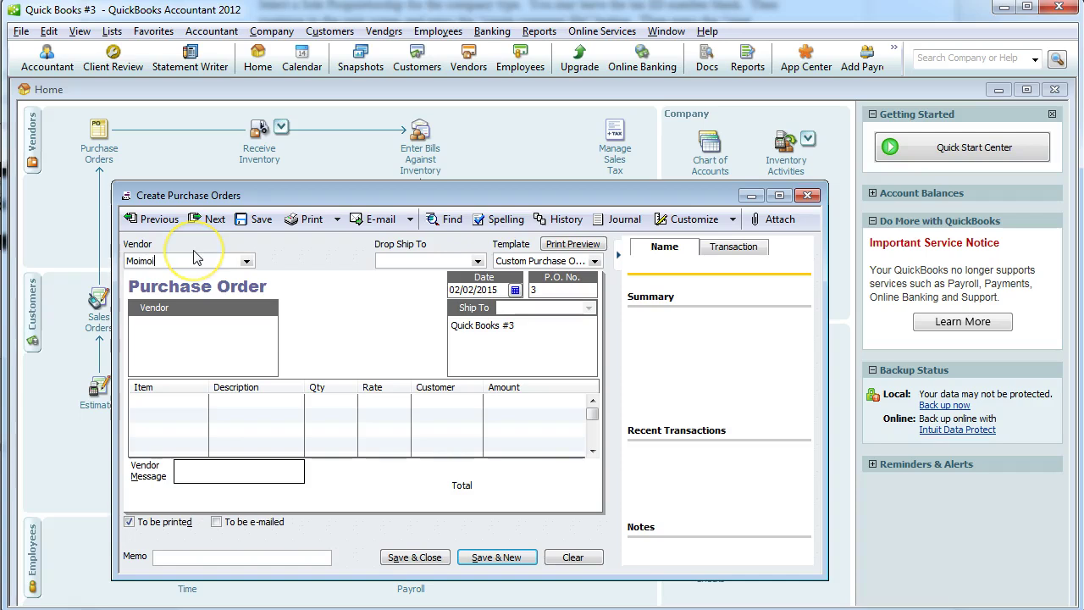
{"action": "type", "text": " Co."}
{"action": "left_click", "coordinate": [186, 407]}
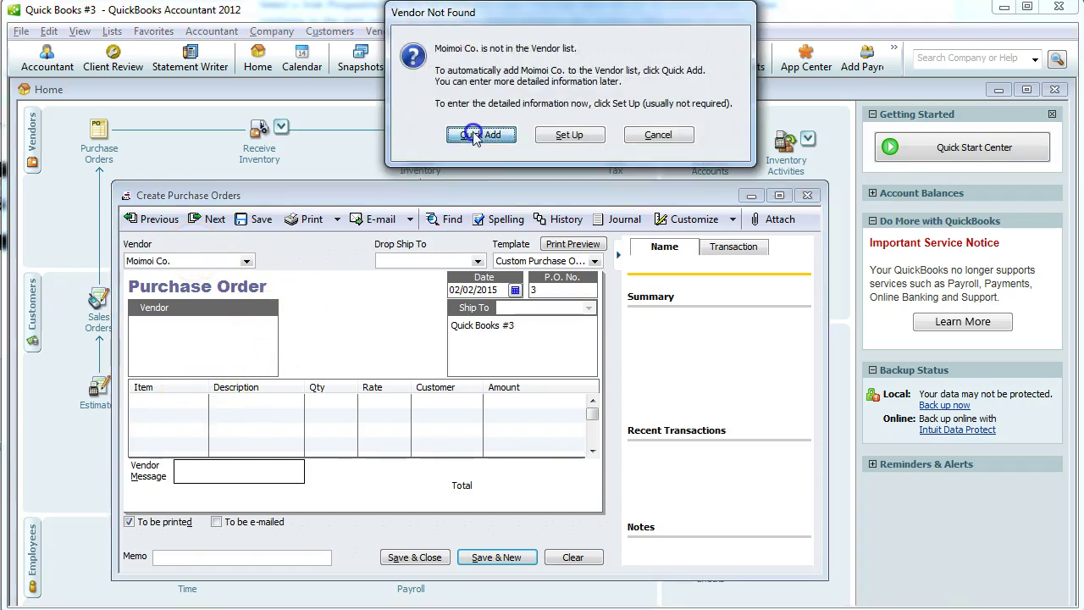
{"action": "key", "text": "Return"}
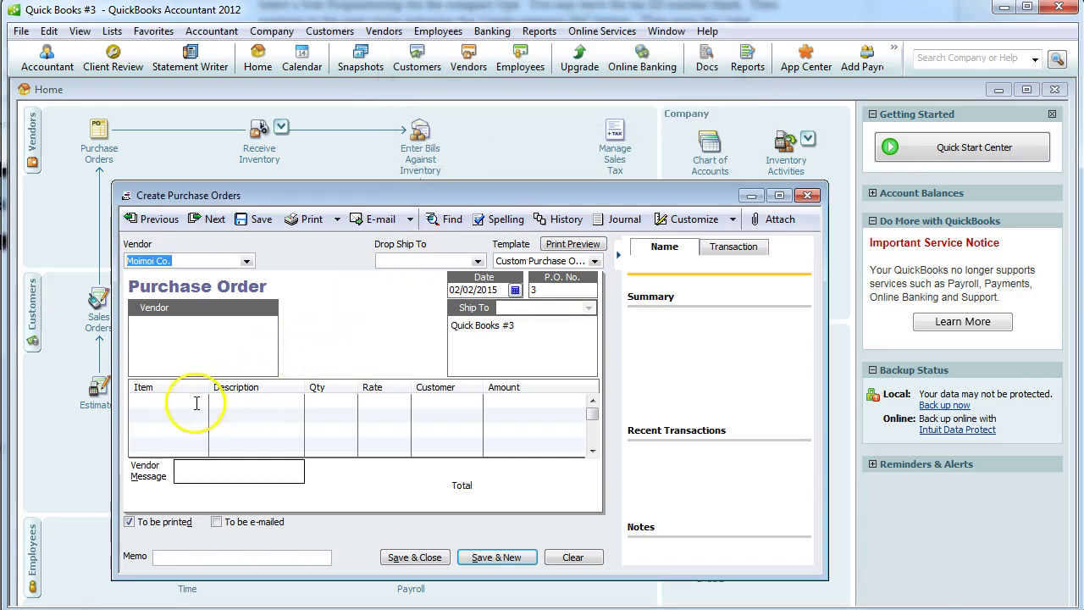
Create inventory part Fishing Line costing 10.00 with Merchandise Sales as its income account.
{"action": "left_click", "coordinate": [195, 401]}
{"action": "left_click", "coordinate": [200, 402]}
{"action": "left_click", "coordinate": [161, 415]}
{"action": "left_click", "coordinate": [411, 257]}
{"action": "left_click", "coordinate": [397, 265]}
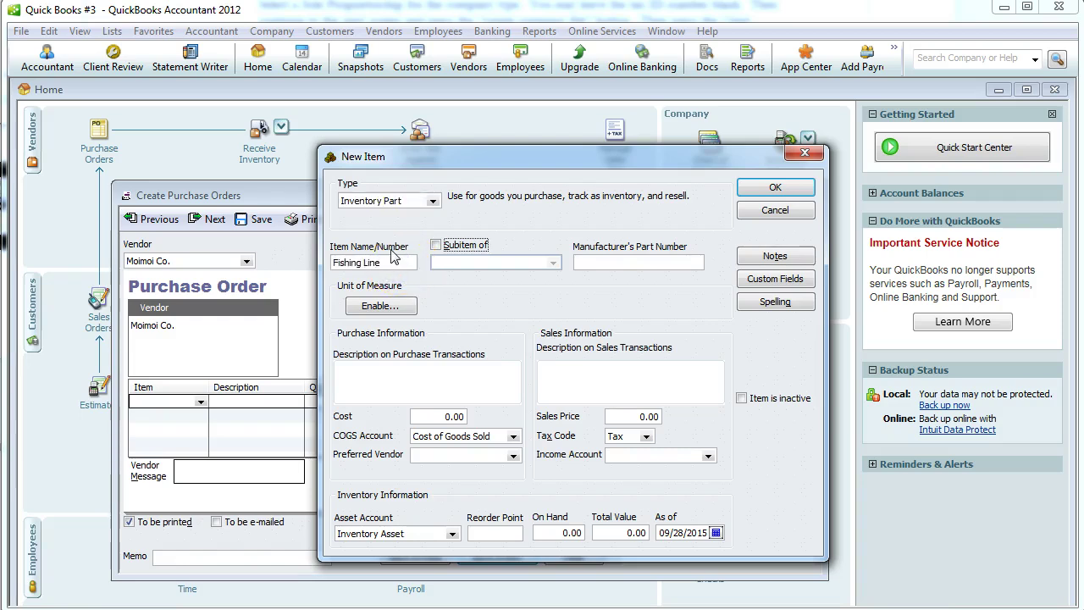
{"action": "key", "text": "Tab"}
{"action": "key", "text": "Tab"}
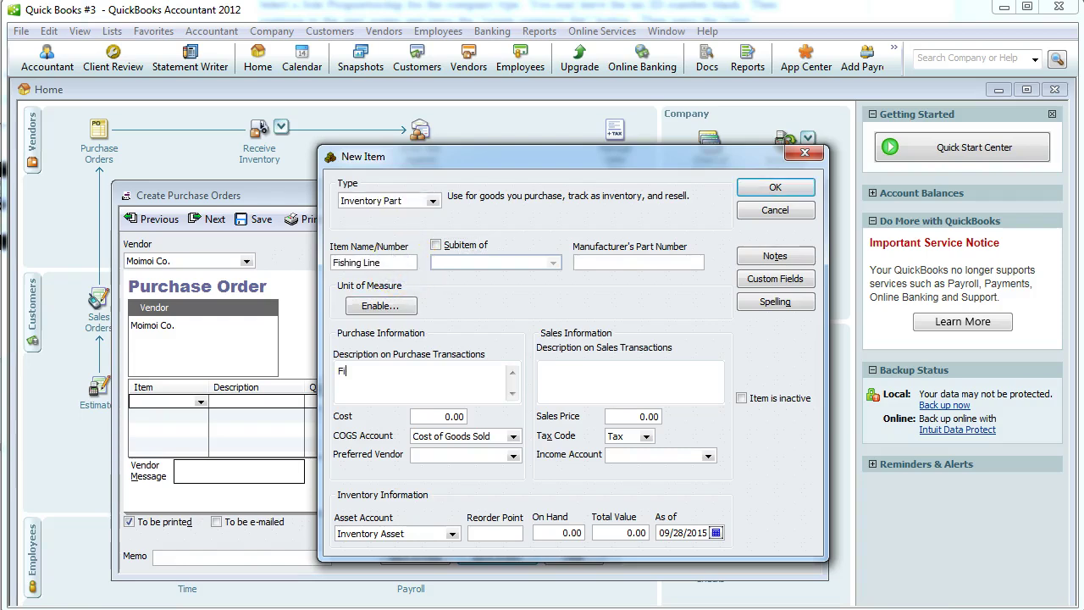
{"action": "type", "text": "Fishing Line"}
{"action": "key", "text": "Tab"}
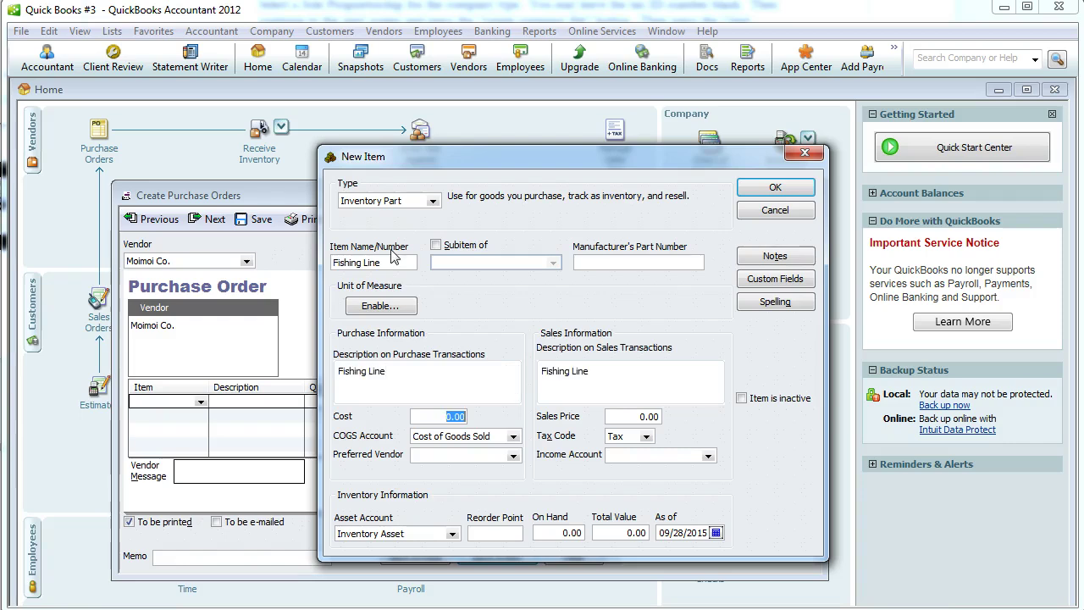
{"action": "type", "text": "10"}
{"action": "left_click", "coordinate": [707, 456]}
{"action": "left_click", "coordinate": [677, 470]}
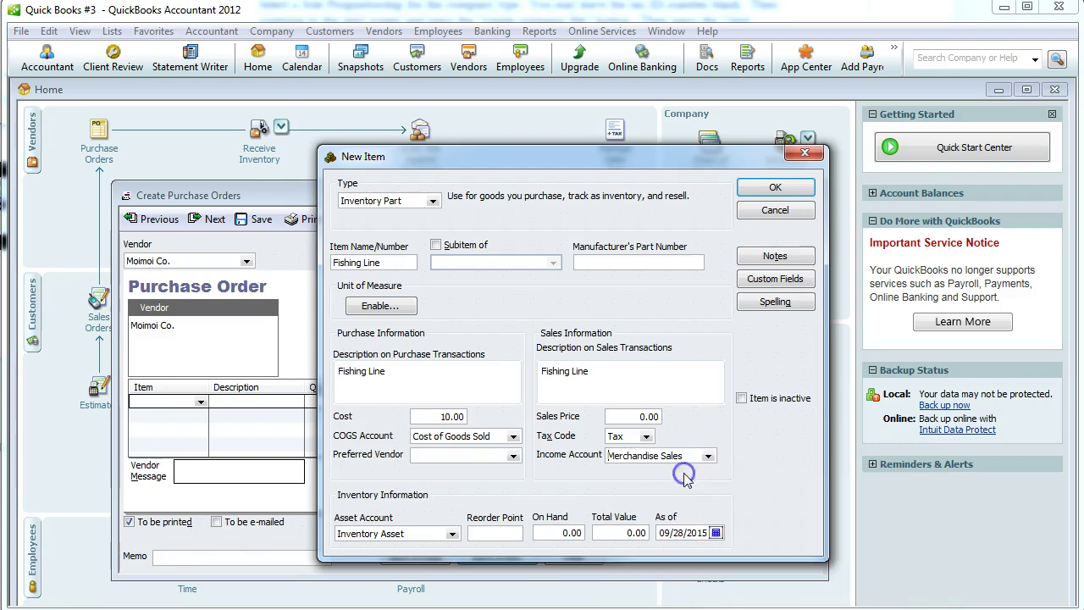
{"action": "left_click", "coordinate": [800, 193]}
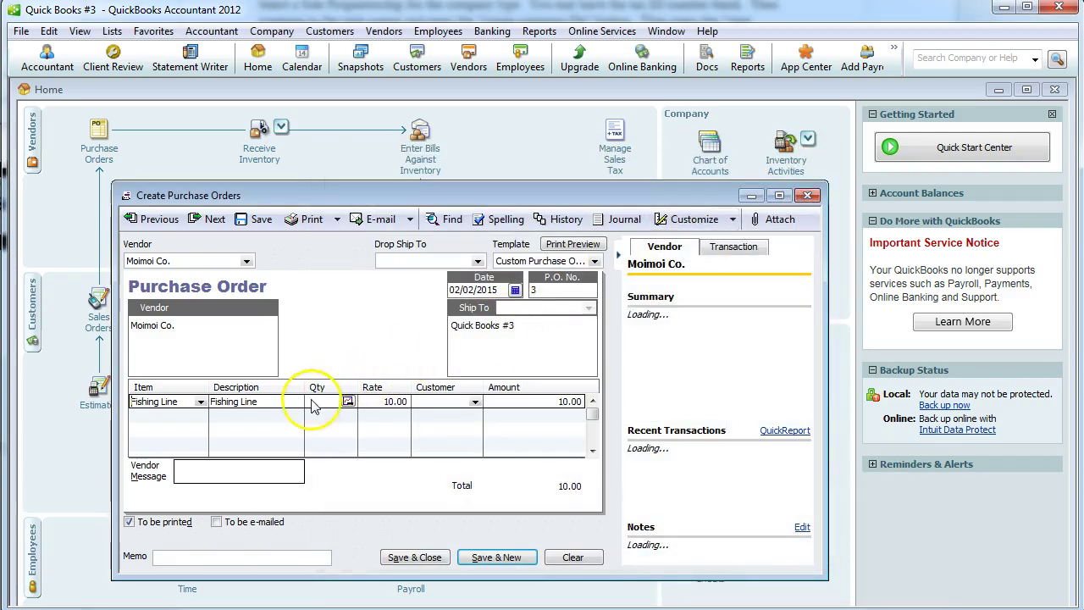
Order 10 Fishing Line, add a memo, and save the past-dated purchase order.
{"action": "left_click", "coordinate": [312, 405]}
{"action": "type", "text": "10"}
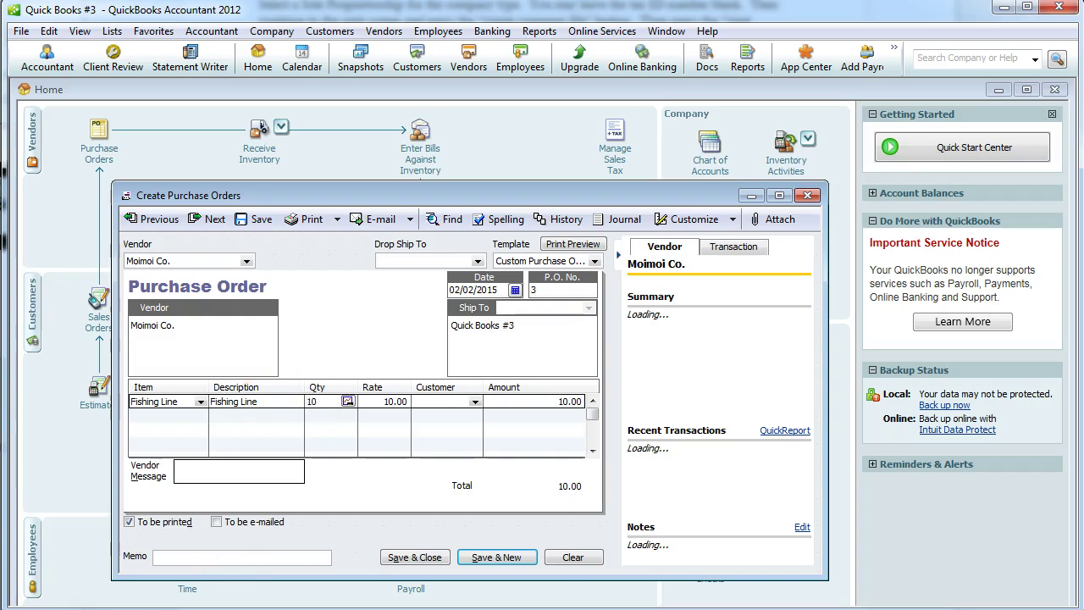
{"action": "left_click", "coordinate": [233, 559]}
{"action": "type", "text": "Fihs"}
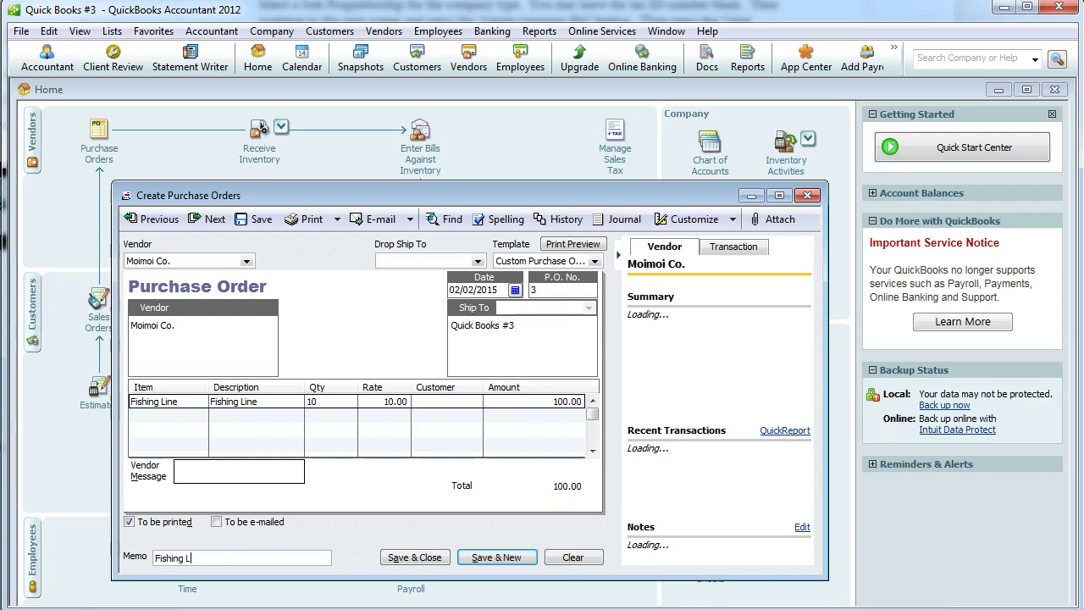
{"action": "left_click", "coordinate": [414, 557]}
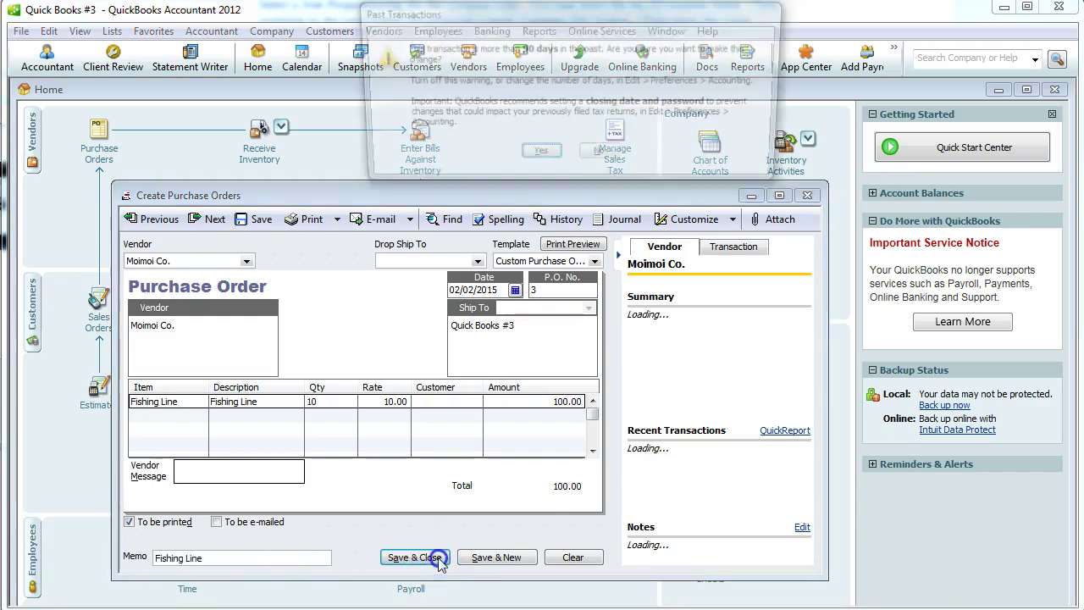
{"action": "left_click", "coordinate": [542, 159]}
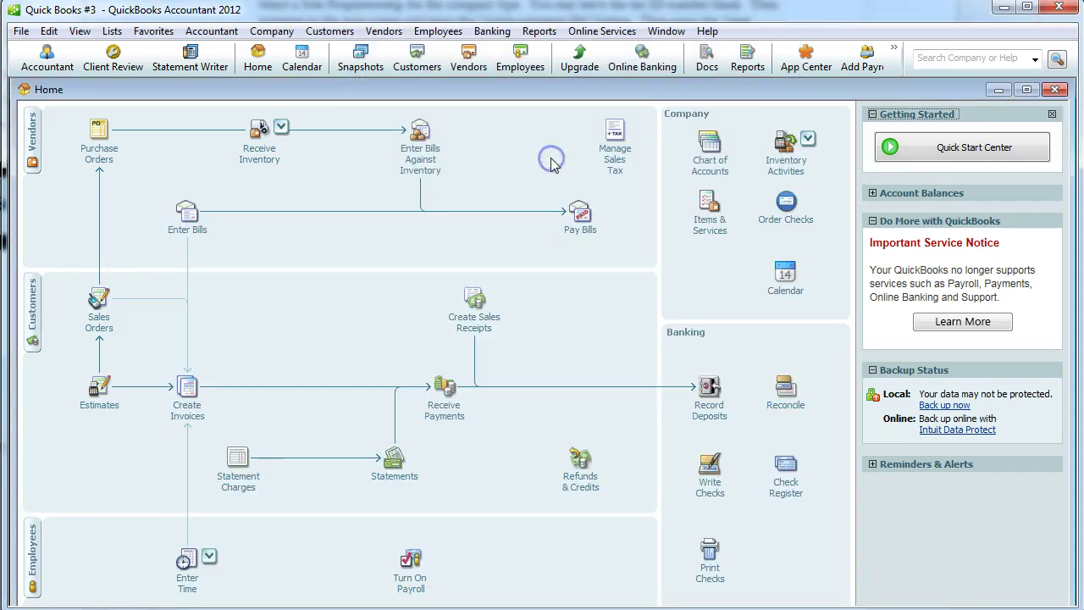
Begin purchase order 4 with Diamond Fishing Supply quick-added as its new vendor.
{"action": "left_click", "coordinate": [106, 161]}
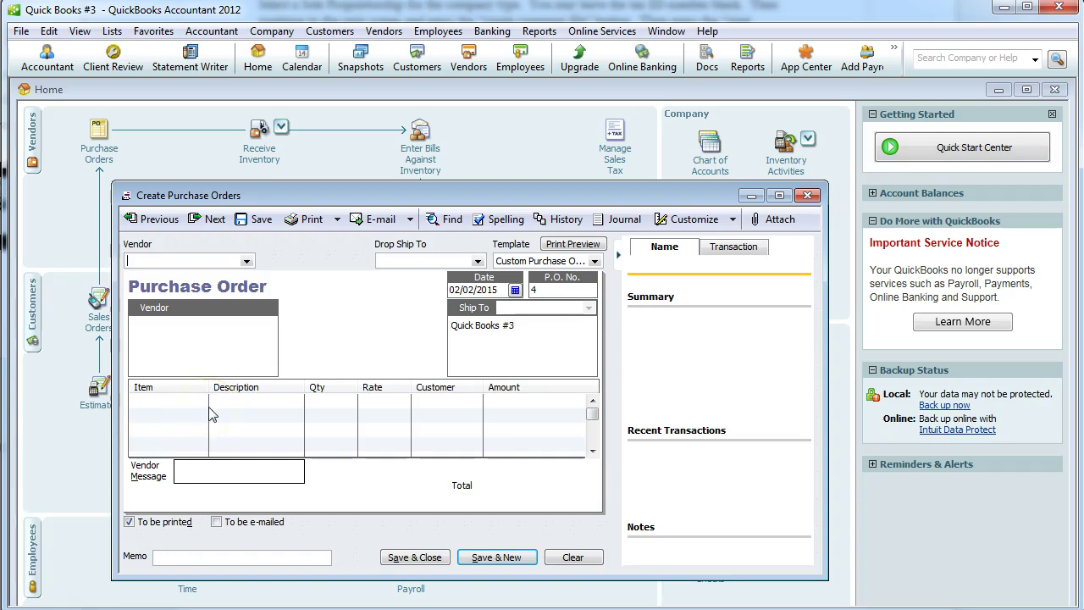
{"action": "key", "text": "alt+Tab"}
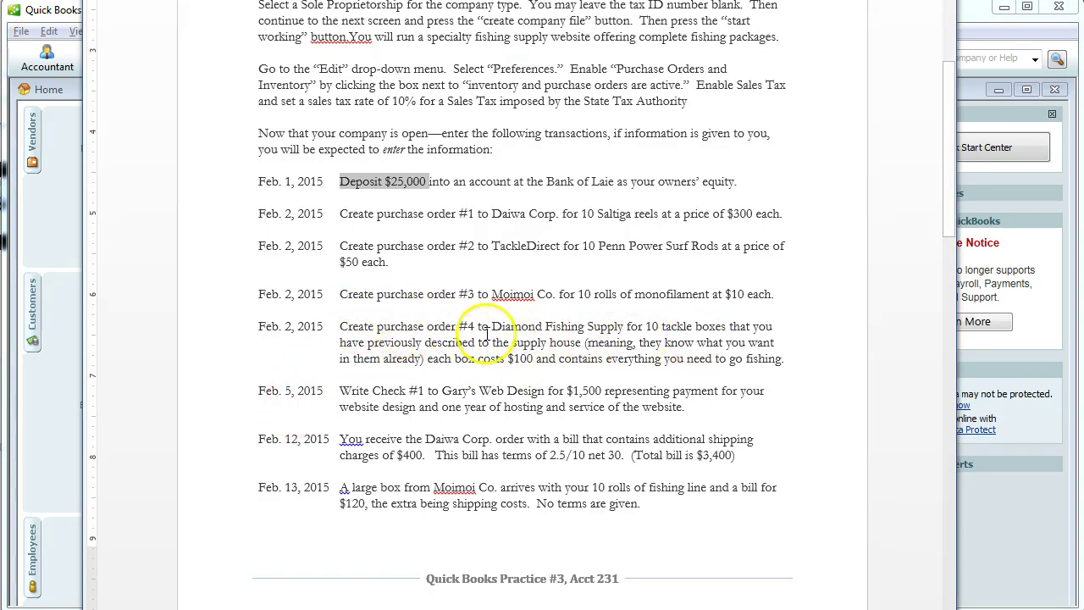
{"action": "key", "text": "alt+Tab"}
{"action": "type", "text": "Diam"}
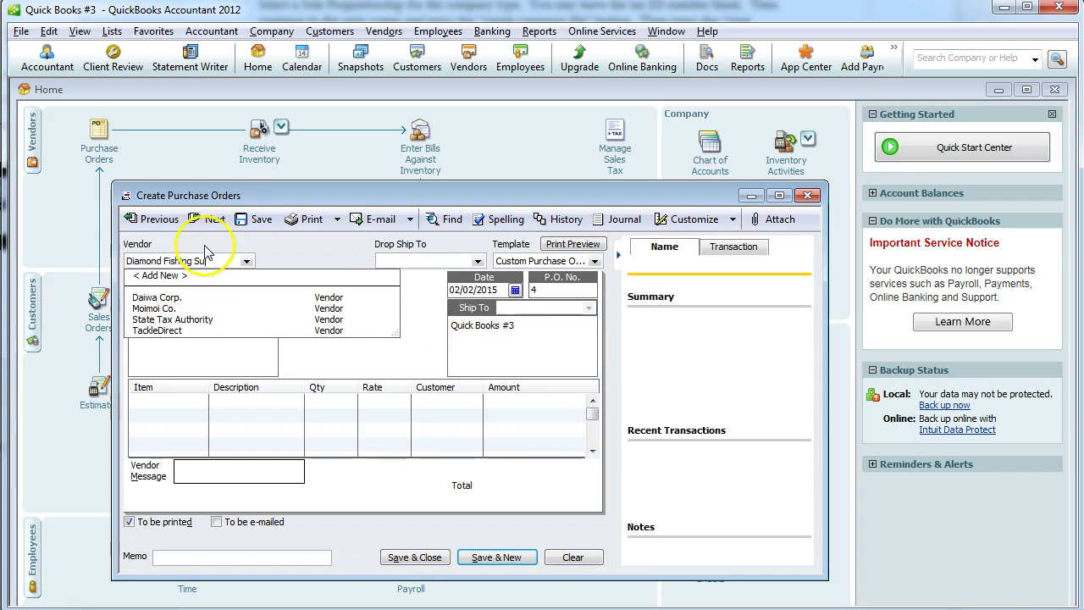
{"action": "type", "text": "ond Fishing Supply"}
{"action": "key", "text": "Tab"}
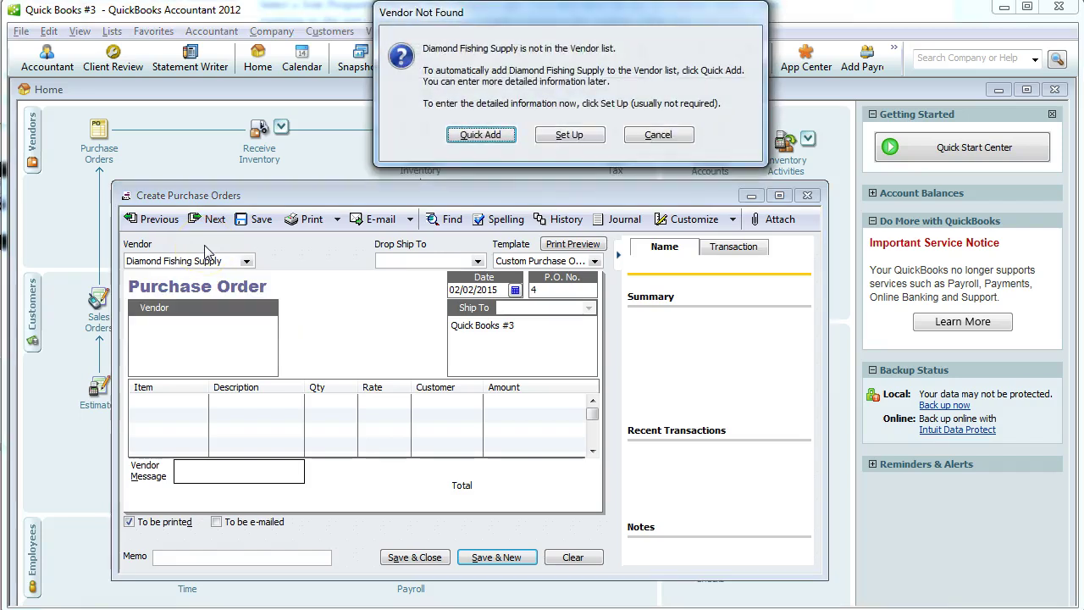
{"action": "left_click", "coordinate": [398, 136]}
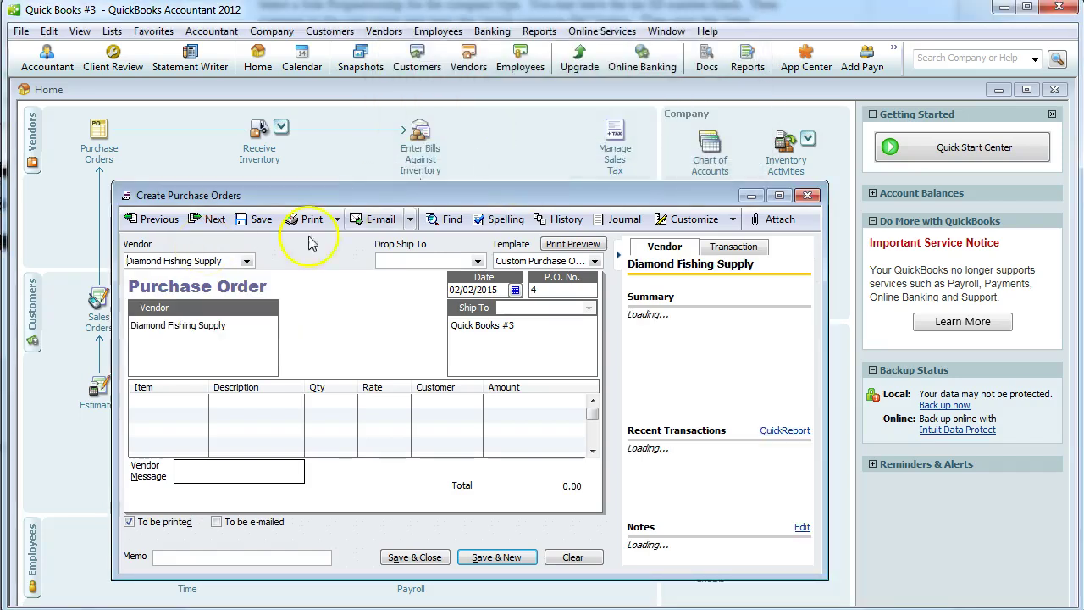
{"action": "left_click", "coordinate": [182, 401]}
{"action": "left_click", "coordinate": [201, 401]}
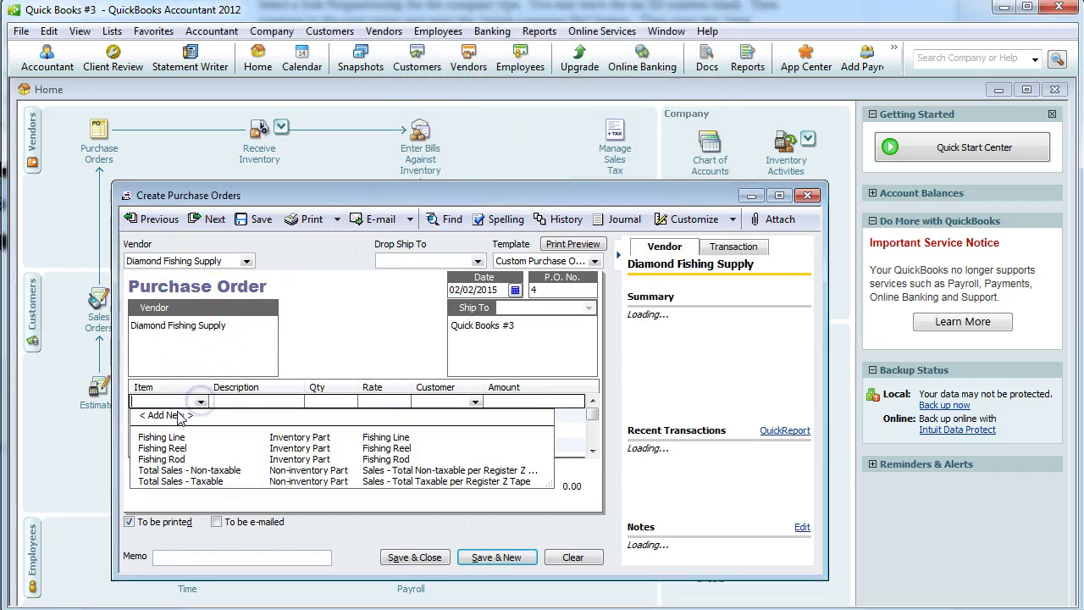
Create inventory part Tackle Box costing 100.00 with Merchandise Sales as its income account.
{"action": "left_click", "coordinate": [174, 414]}
{"action": "left_click", "coordinate": [499, 221]}
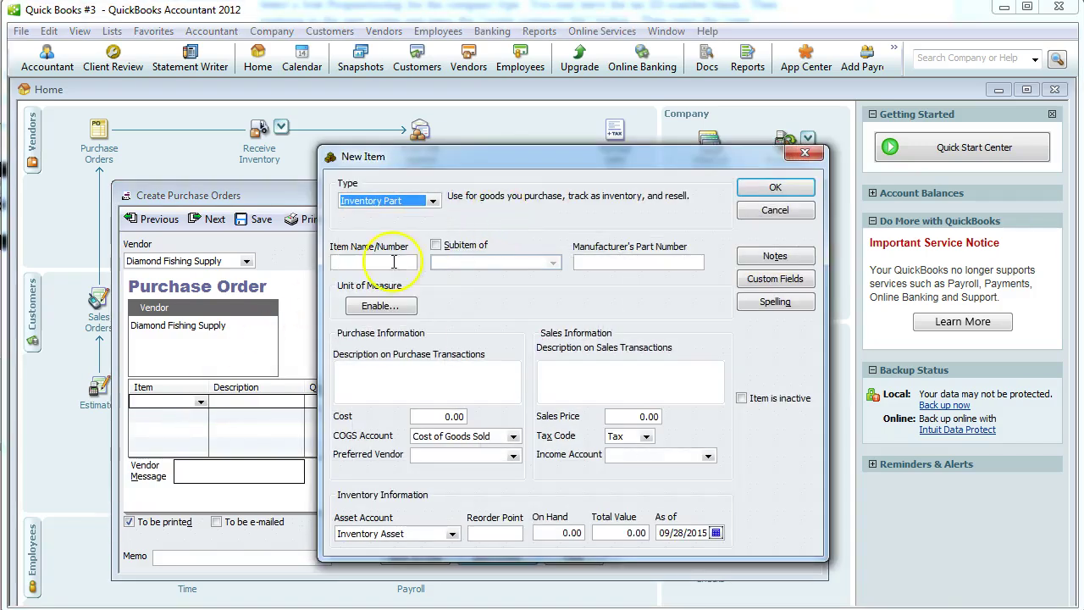
{"action": "left_click", "coordinate": [370, 264]}
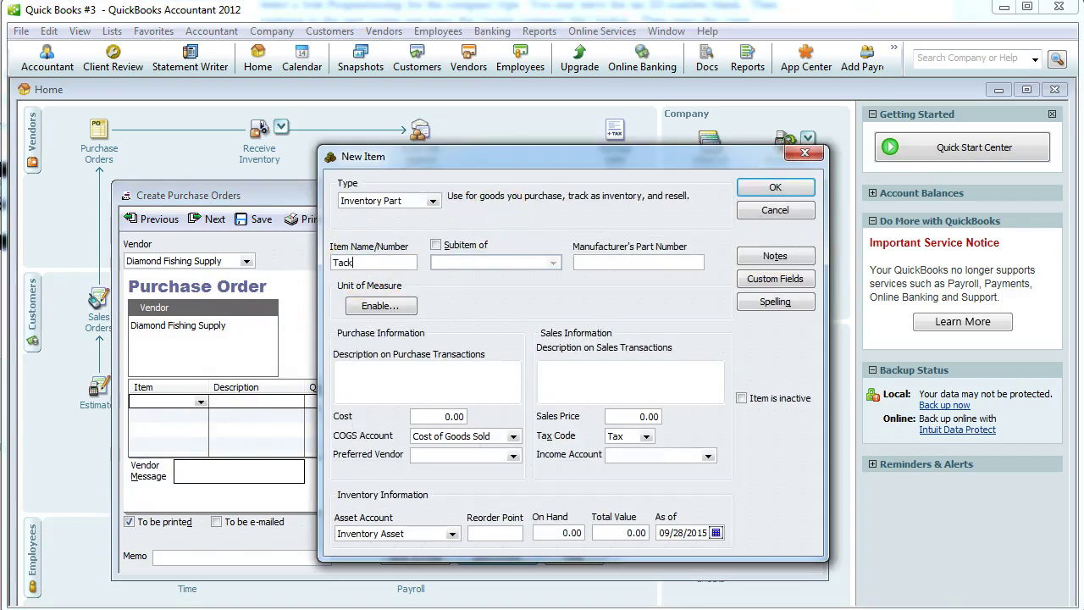
{"action": "key", "text": "Tab"}
{"action": "key", "text": "Tab"}
{"action": "key", "text": "Tab"}
{"action": "key", "text": "Tab"}
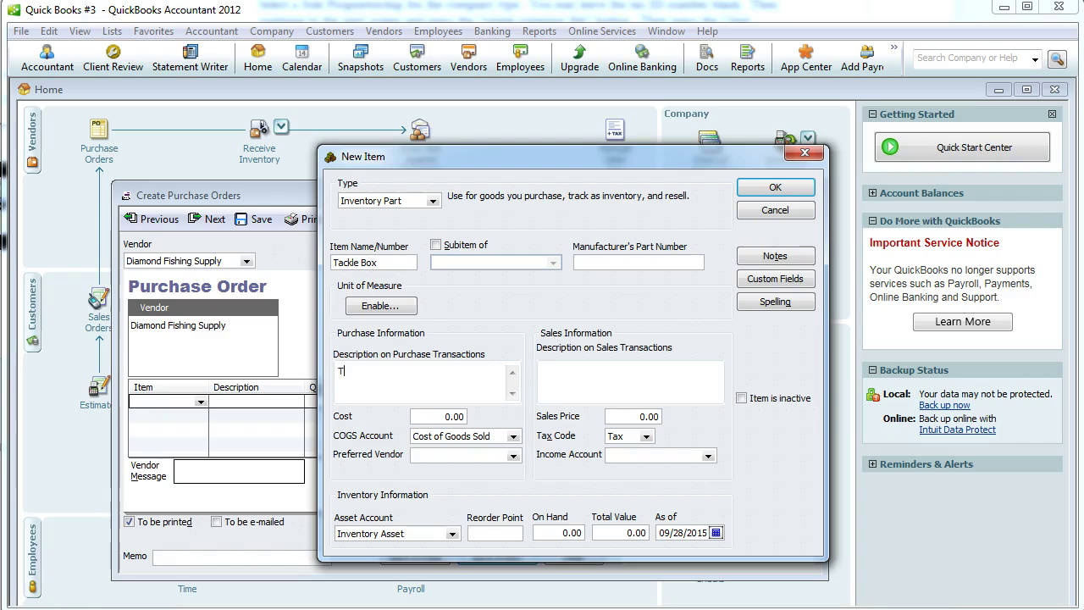
{"action": "key", "text": "Tab"}
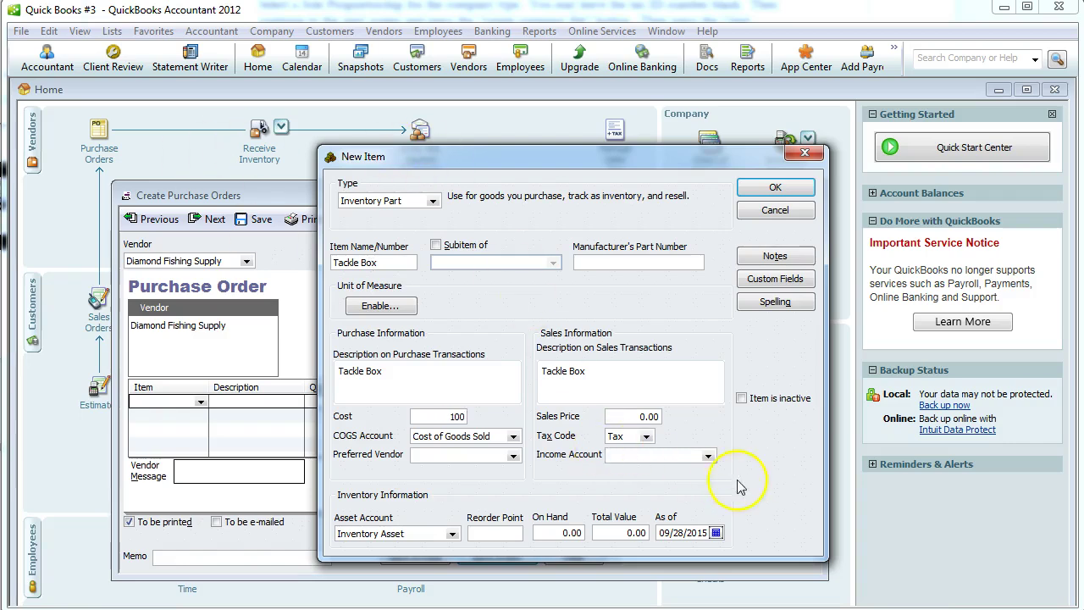
{"action": "left_click", "coordinate": [708, 455]}
{"action": "left_click", "coordinate": [694, 471]}
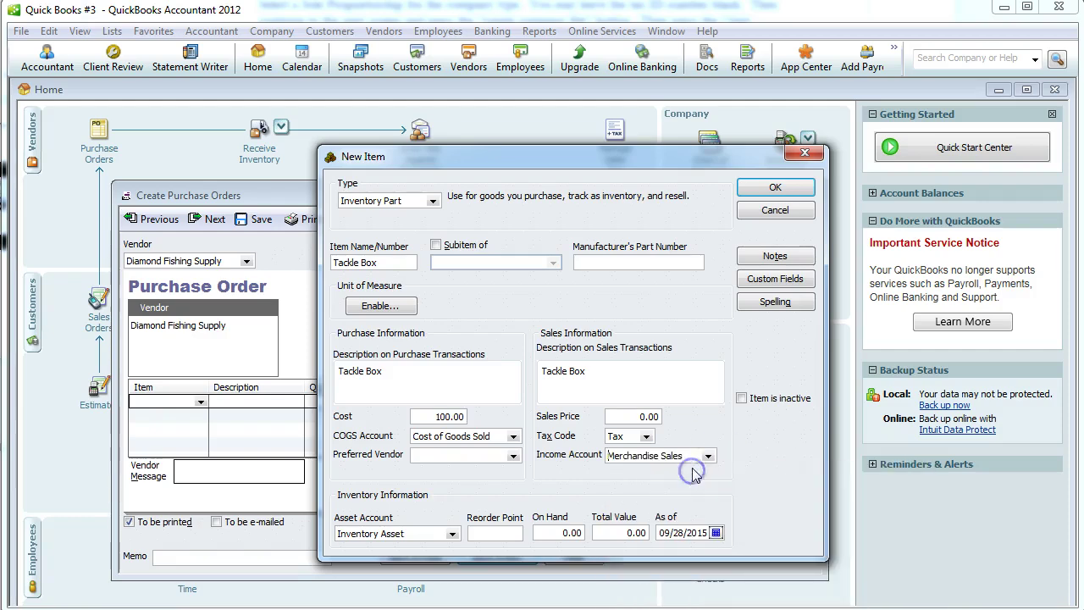
{"action": "key", "text": "alt+Tab"}
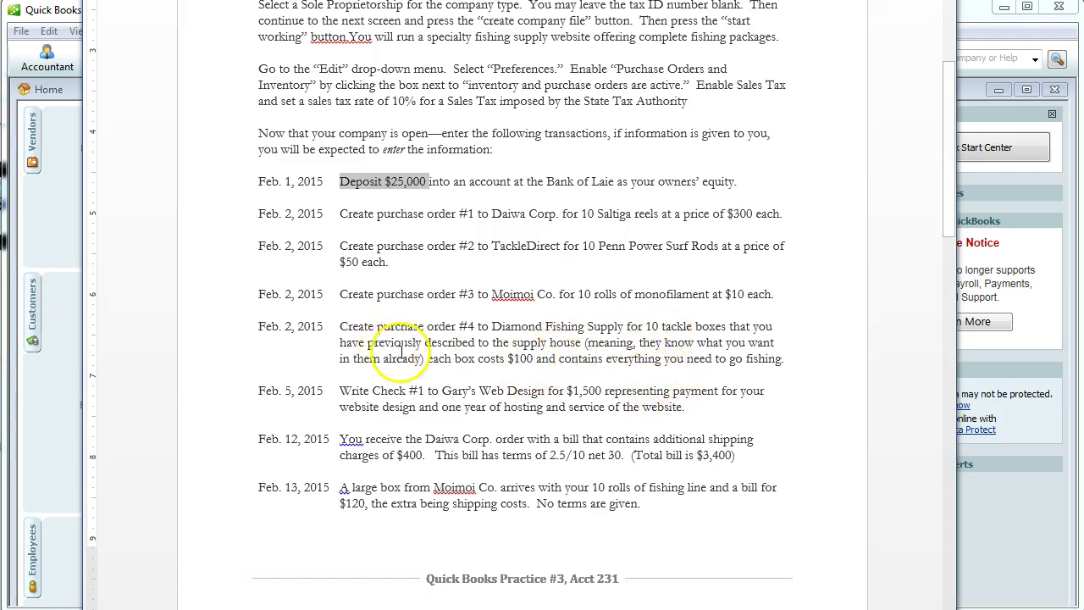
{"action": "key", "text": "alt+Tab"}
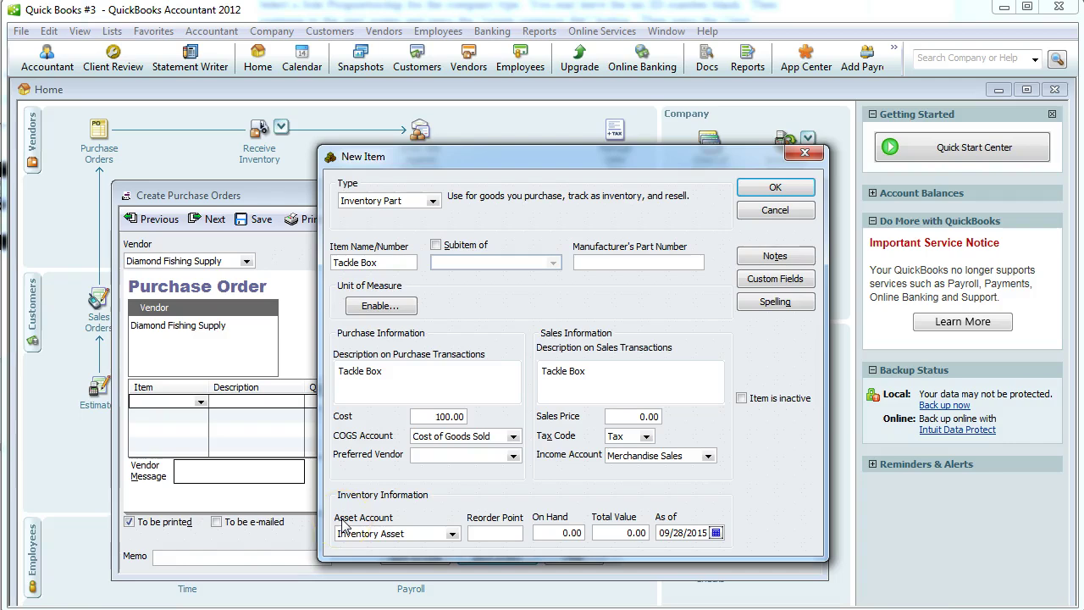
{"action": "left_click", "coordinate": [767, 187]}
Order 10 Tackle Boxes, add a memo, and save the past-dated purchase order.
{"action": "left_click", "coordinate": [332, 401]}
{"action": "type", "text": "10"}
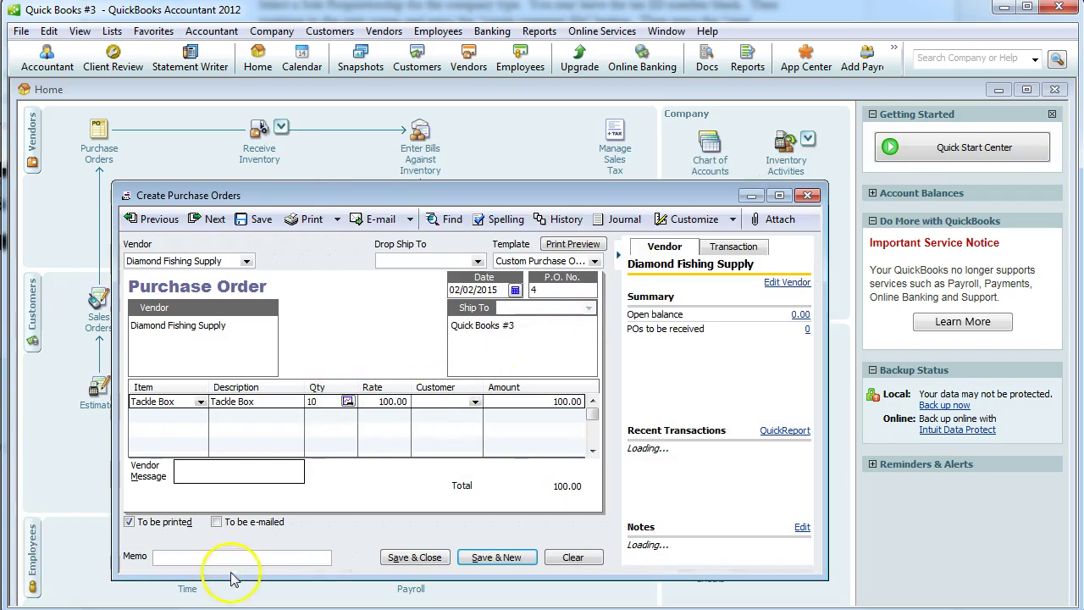
{"action": "left_click", "coordinate": [212, 556]}
{"action": "type", "text": "Tackle Boxes"}
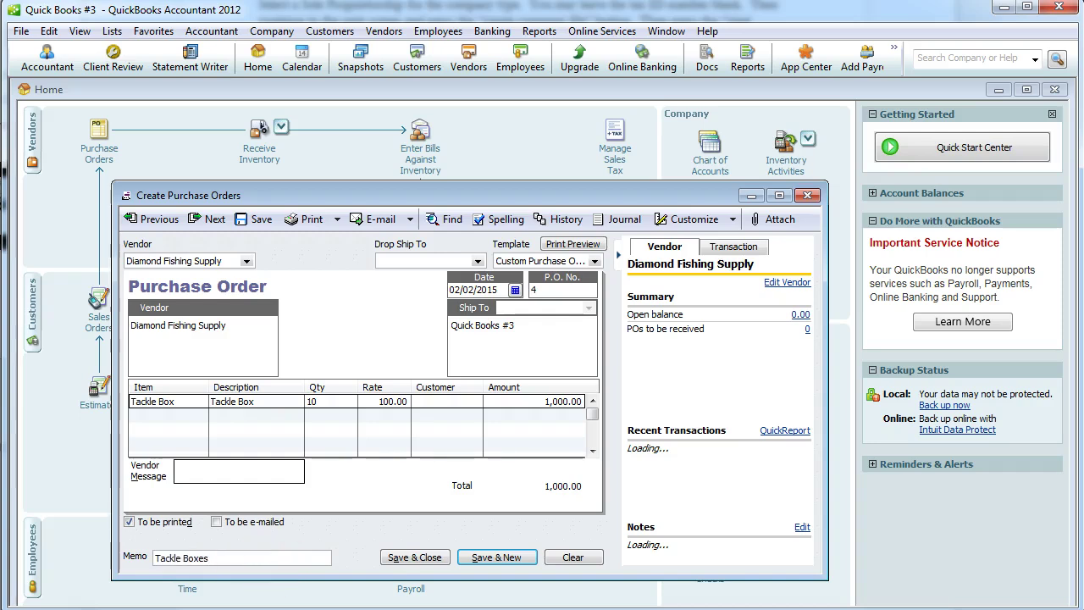
{"action": "left_click", "coordinate": [414, 557]}
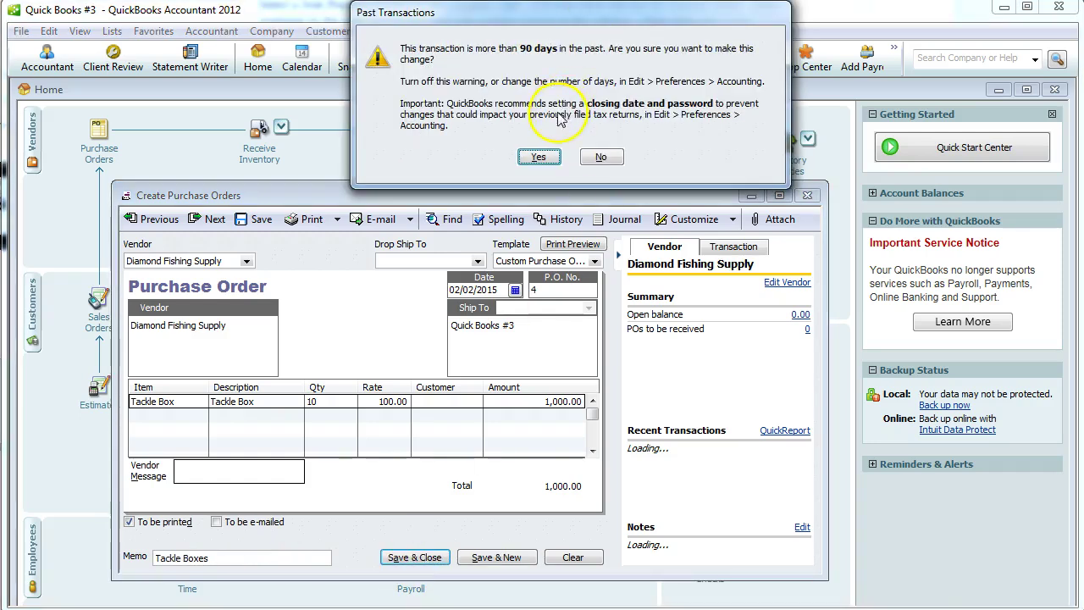
{"action": "left_click", "coordinate": [538, 156]}
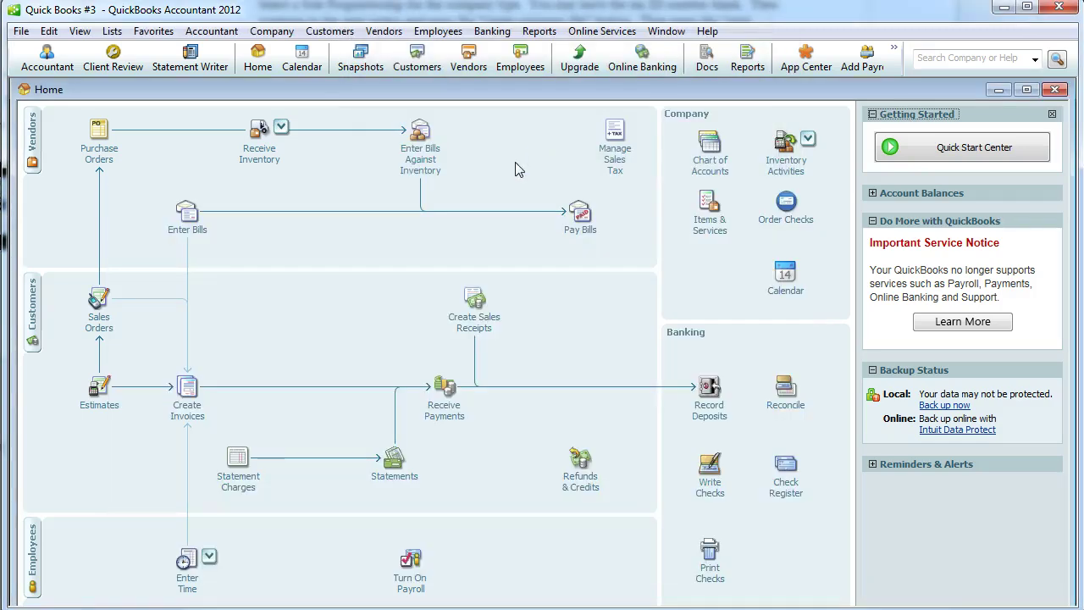
Start a new check dated 02/05/2015, not marked to be printed.
{"action": "key", "text": "alt+Tab"}
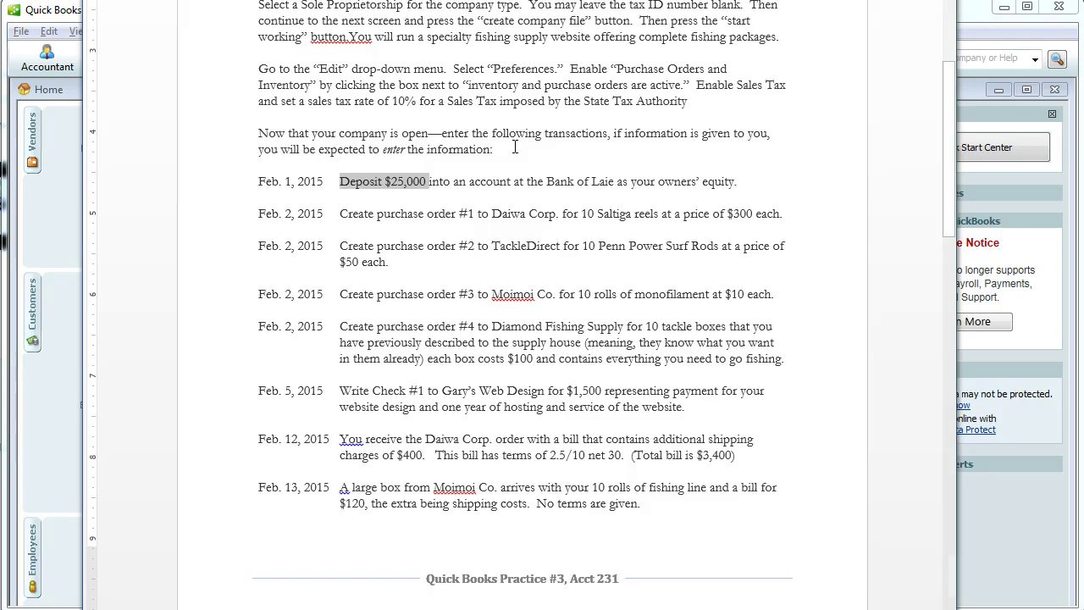
{"action": "scroll", "coordinate": [491, 269], "scroll_direction": "down", "scroll_amount": 3}
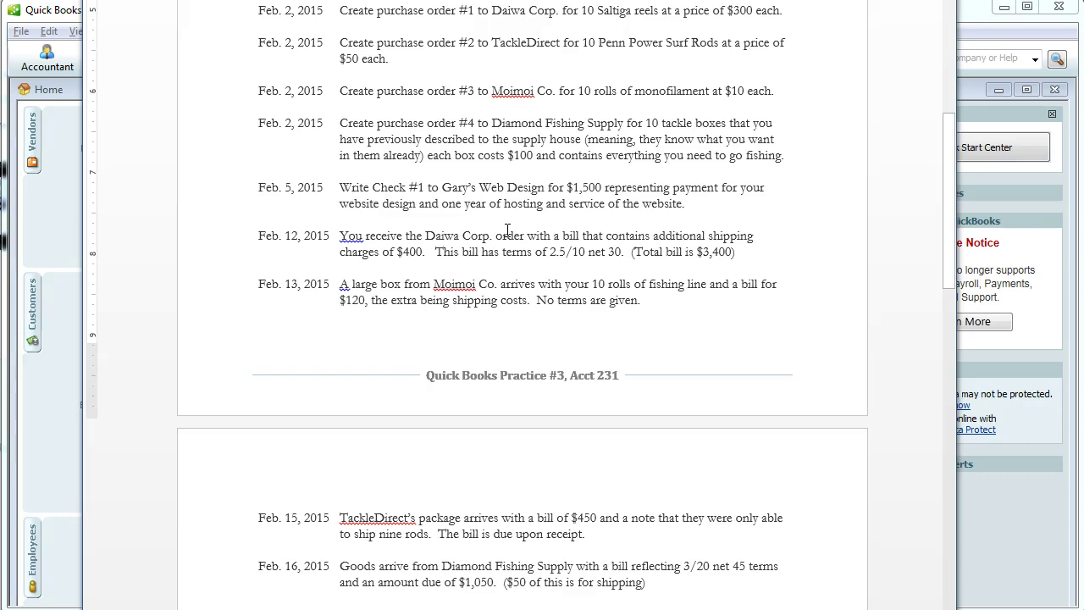
{"action": "key", "text": "alt+Tab"}
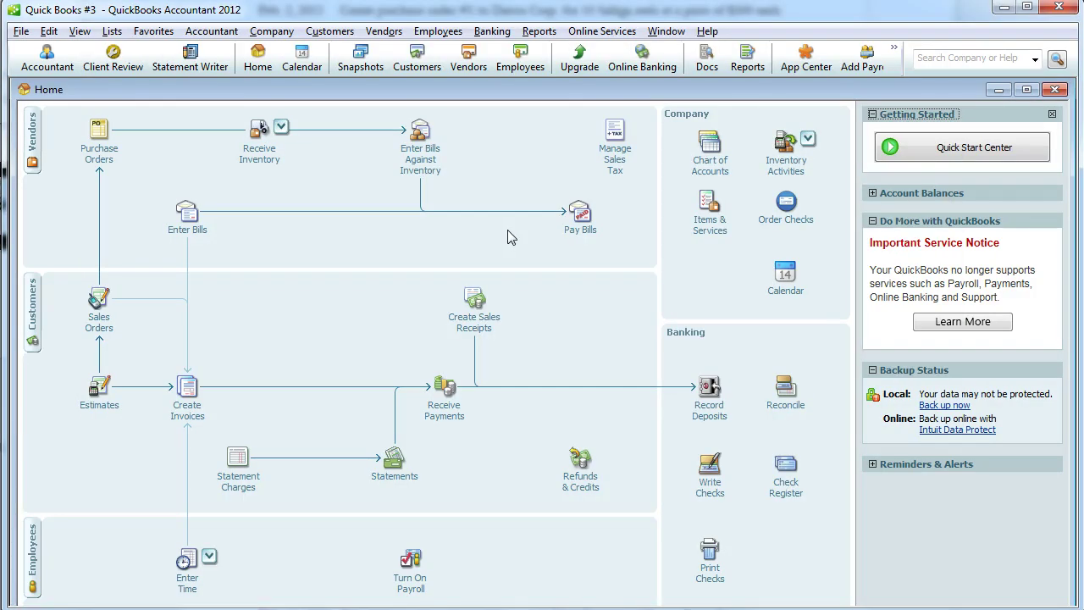
{"action": "left_click", "coordinate": [702, 489]}
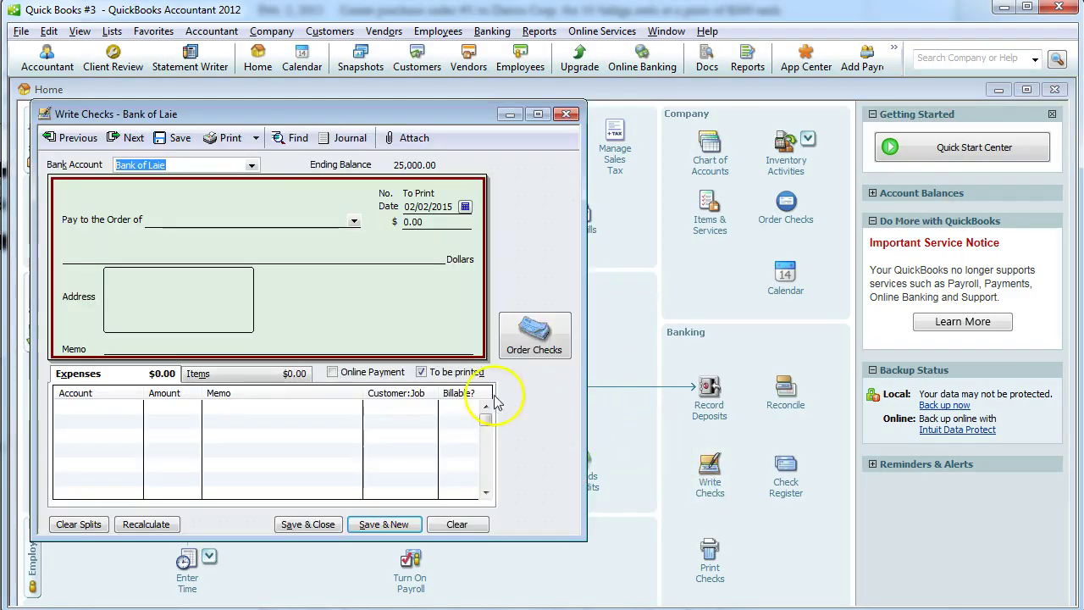
{"action": "left_click", "coordinate": [430, 376]}
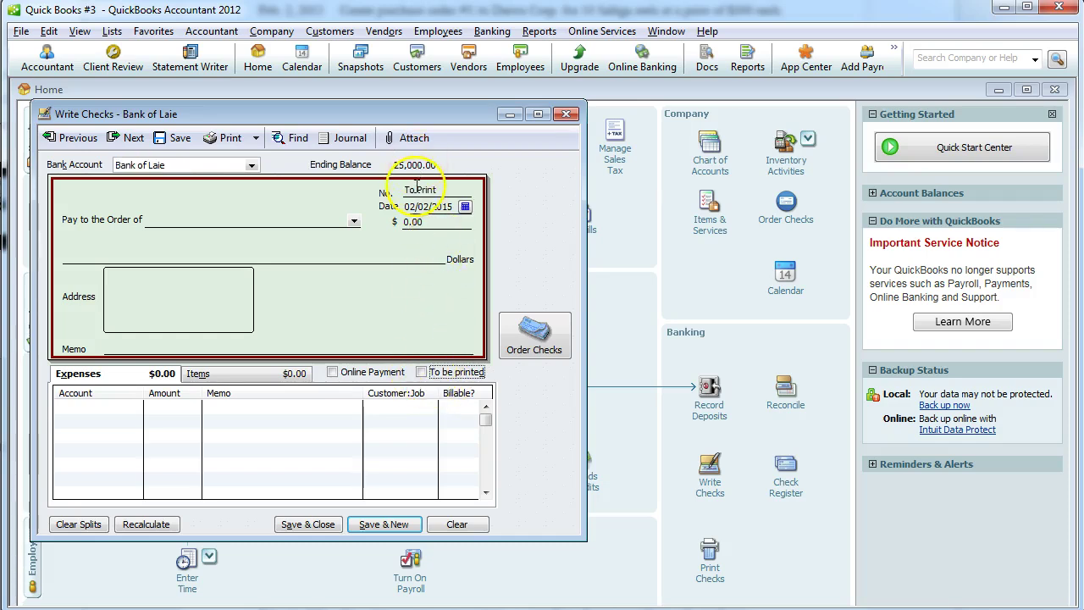
{"action": "left_click", "coordinate": [465, 207]}
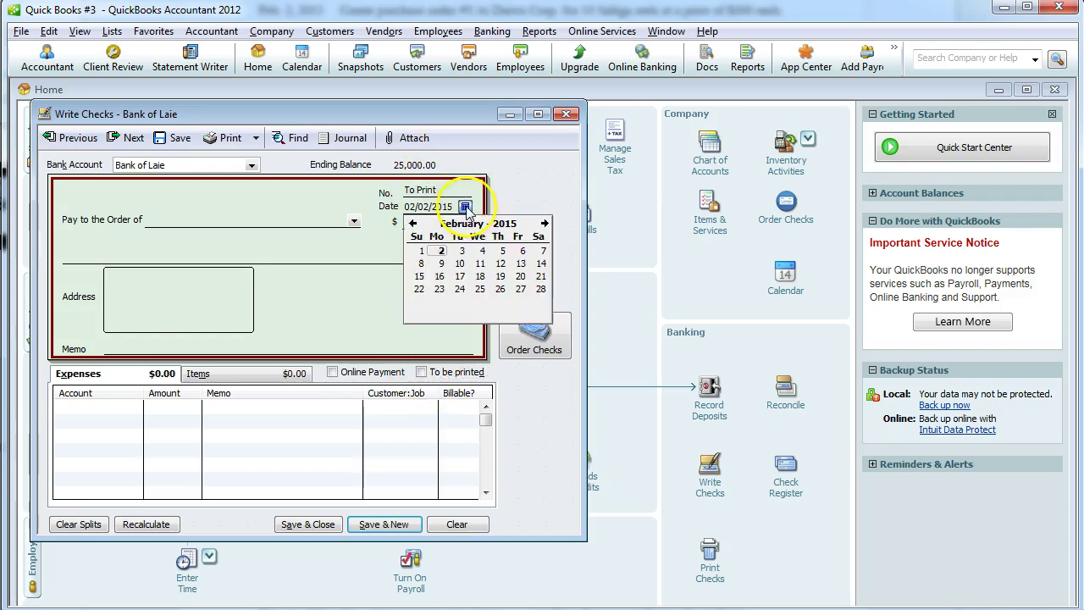
{"action": "left_click", "coordinate": [498, 251]}
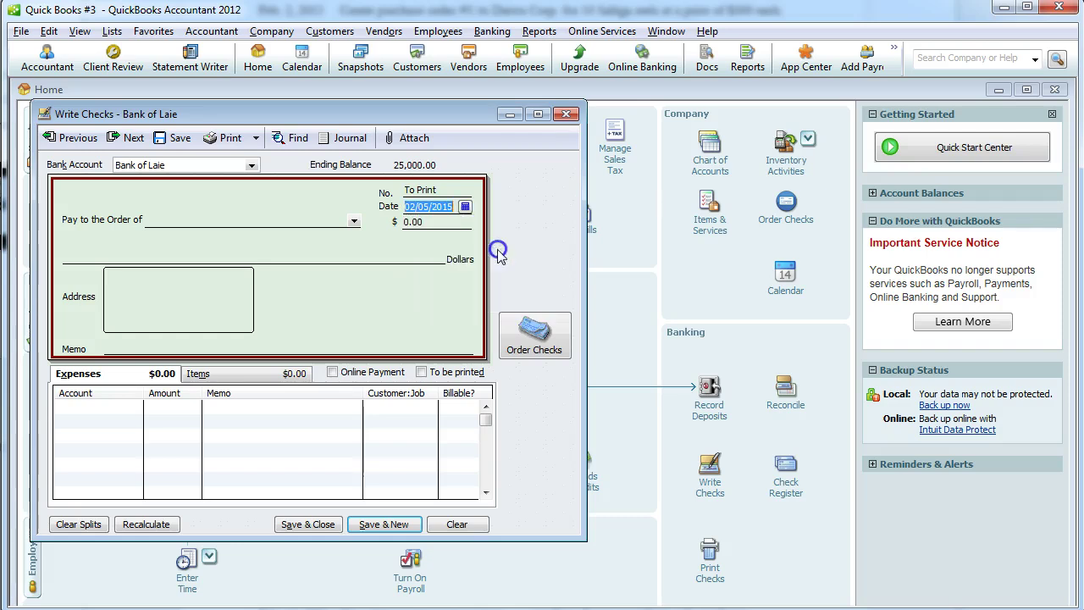
Set check number 1 and add Gary's Web Design as a new vendor payee.
{"action": "left_click", "coordinate": [445, 189]}
{"action": "type", "text": "1"}
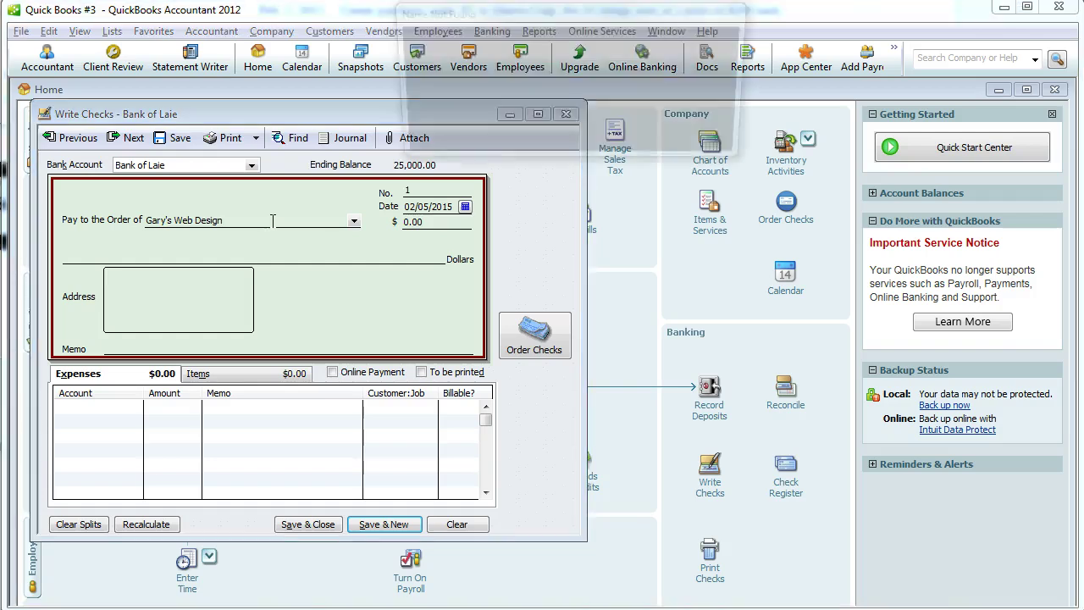
{"action": "key", "text": "Tab"}
{"action": "left_click", "coordinate": [479, 135]}
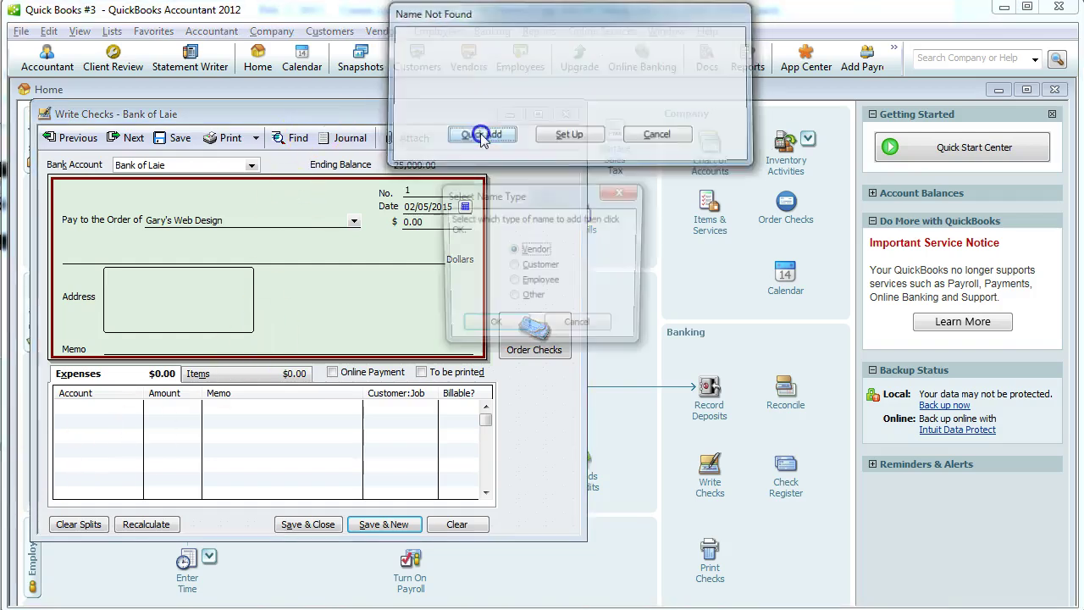
{"action": "left_click", "coordinate": [501, 329]}
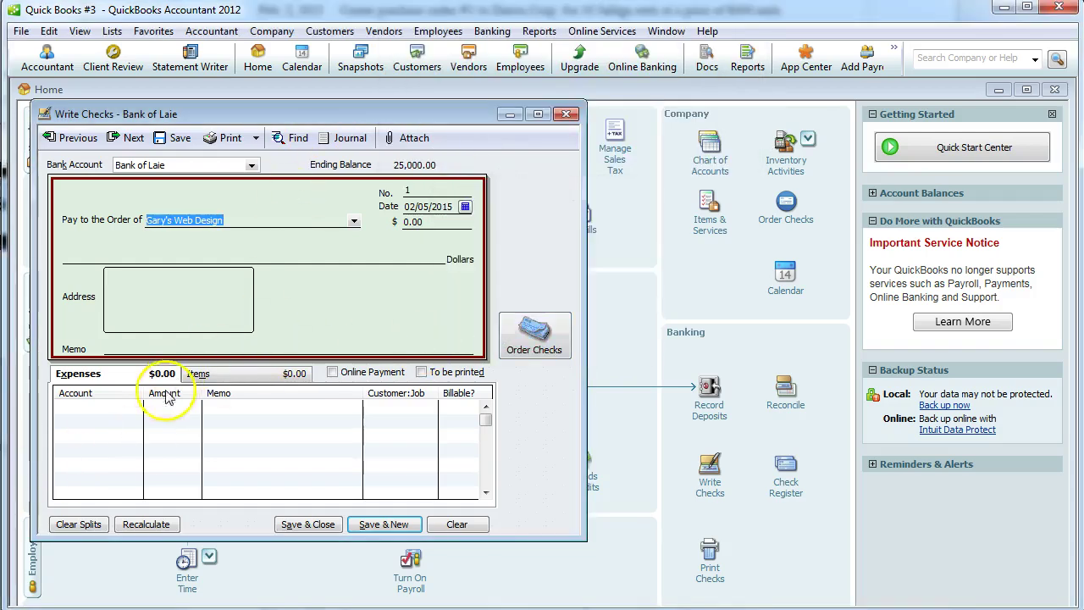
Charge 1,500.00 to Computer and Internet Expenses with a hosting memo.
{"action": "left_click", "coordinate": [113, 406]}
{"action": "left_click", "coordinate": [135, 408]}
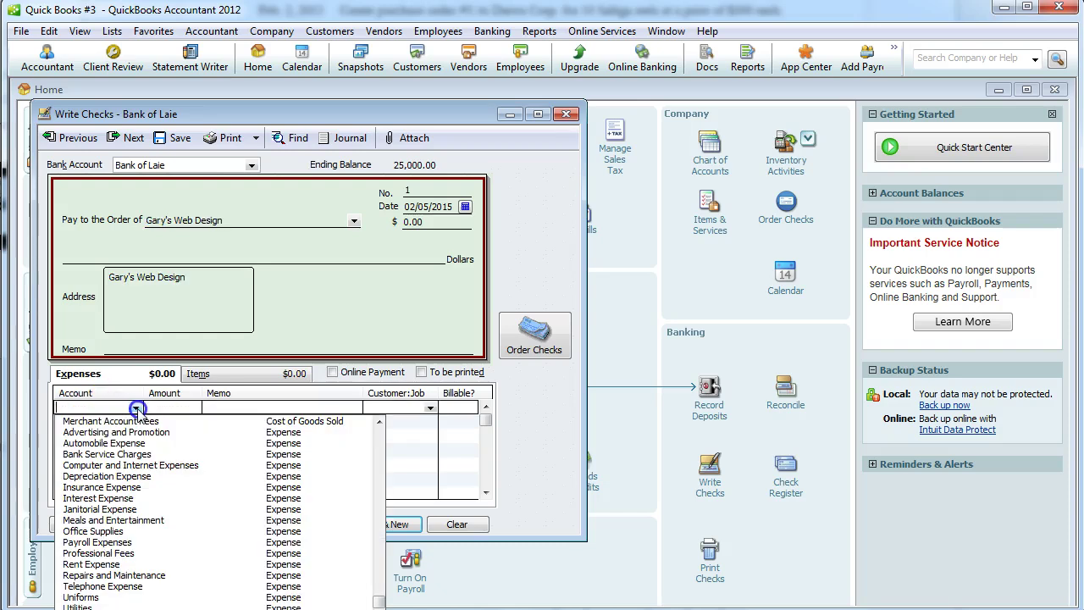
{"action": "left_click", "coordinate": [126, 466]}
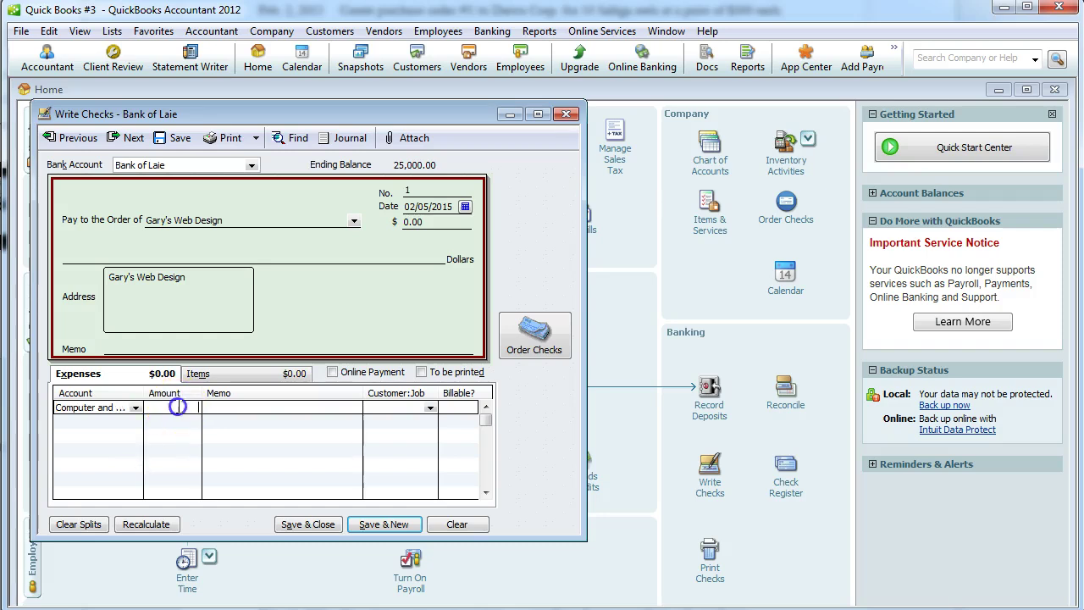
{"action": "type", "text": "1,5"}
{"action": "type", "text": "00"}
{"action": "key", "text": "Tab"}
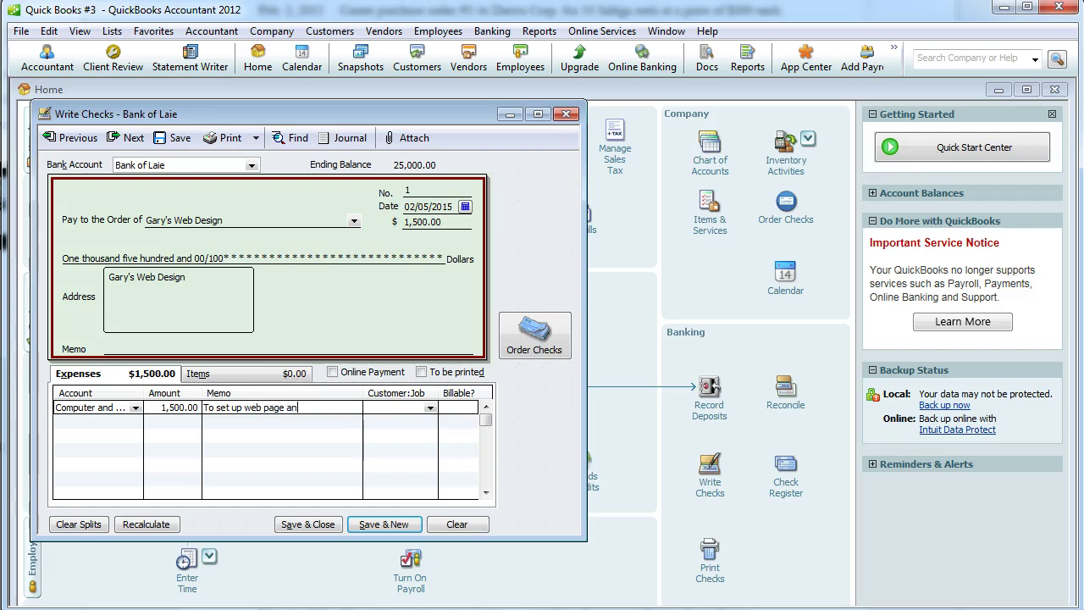
{"action": "type", "text": "hosting"}
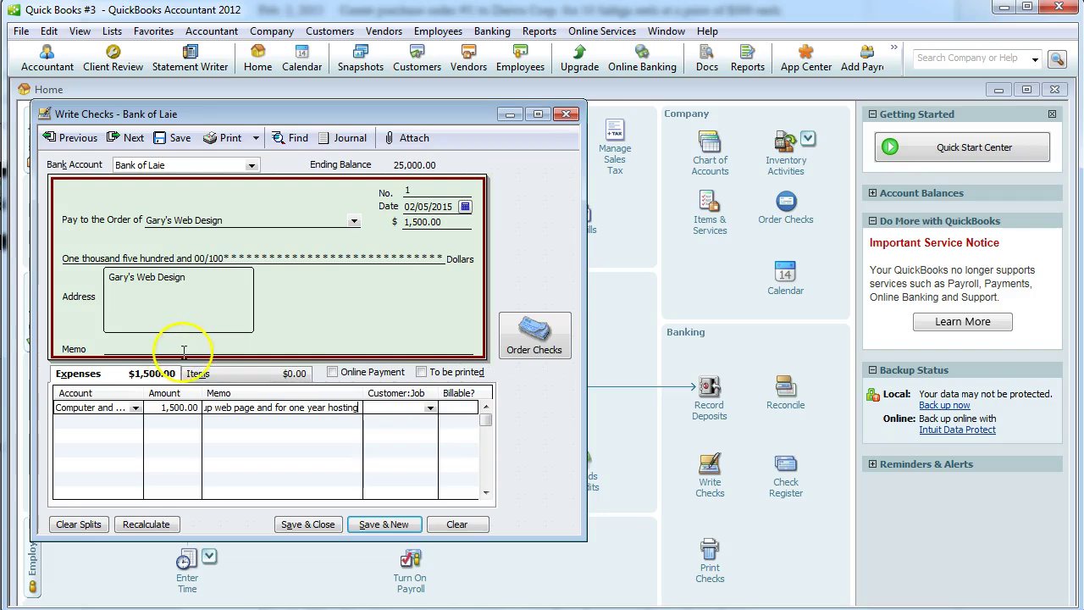
{"action": "left_click", "coordinate": [185, 347]}
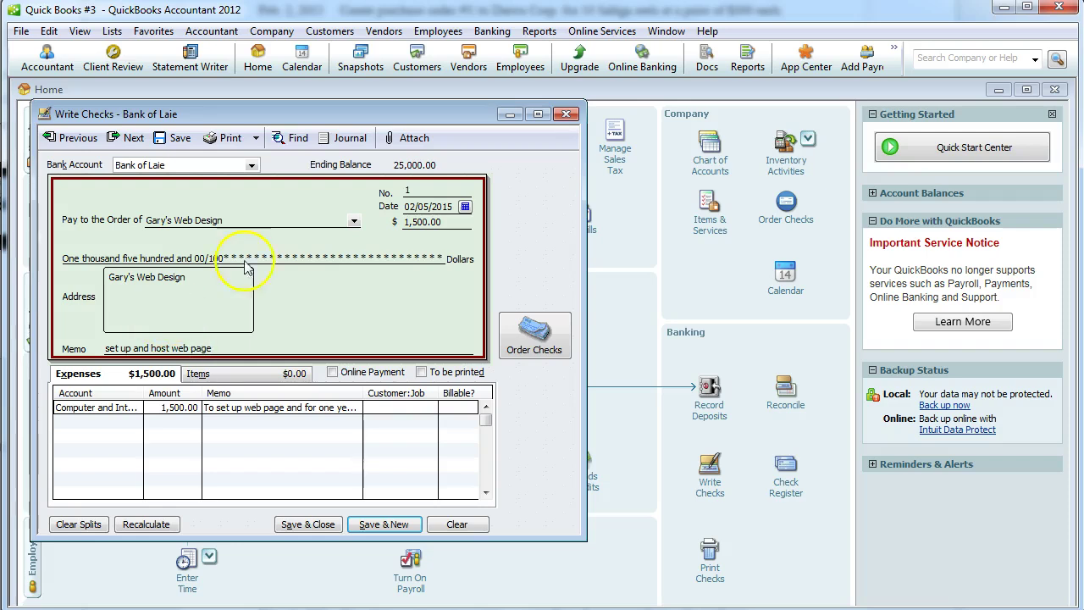
Save the check, confirming the back-dated transaction.
{"action": "key", "text": "alt+Tab"}
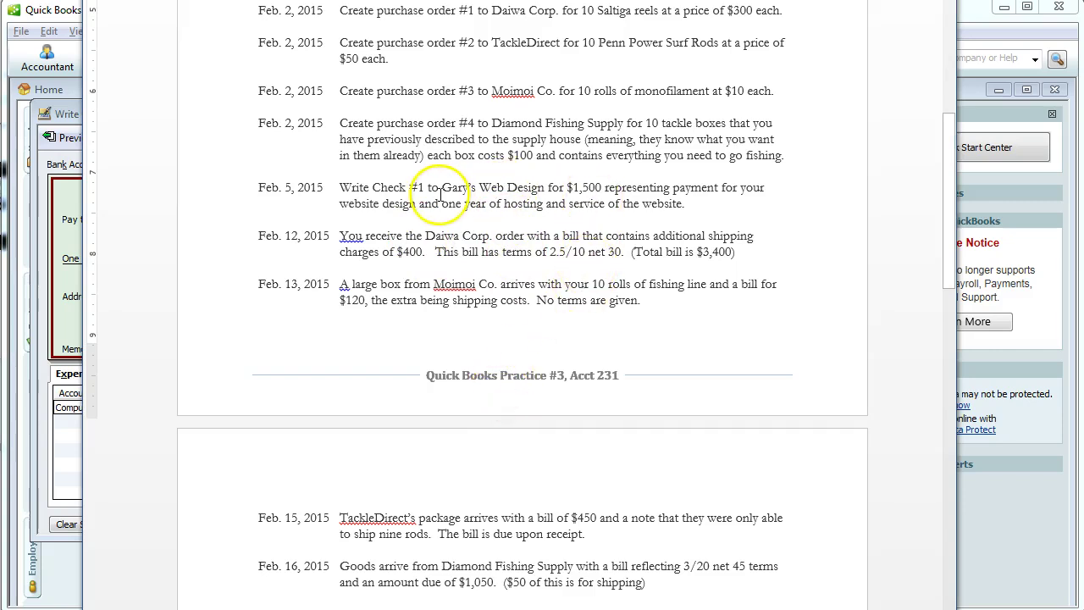
{"action": "key", "text": "alt+Tab"}
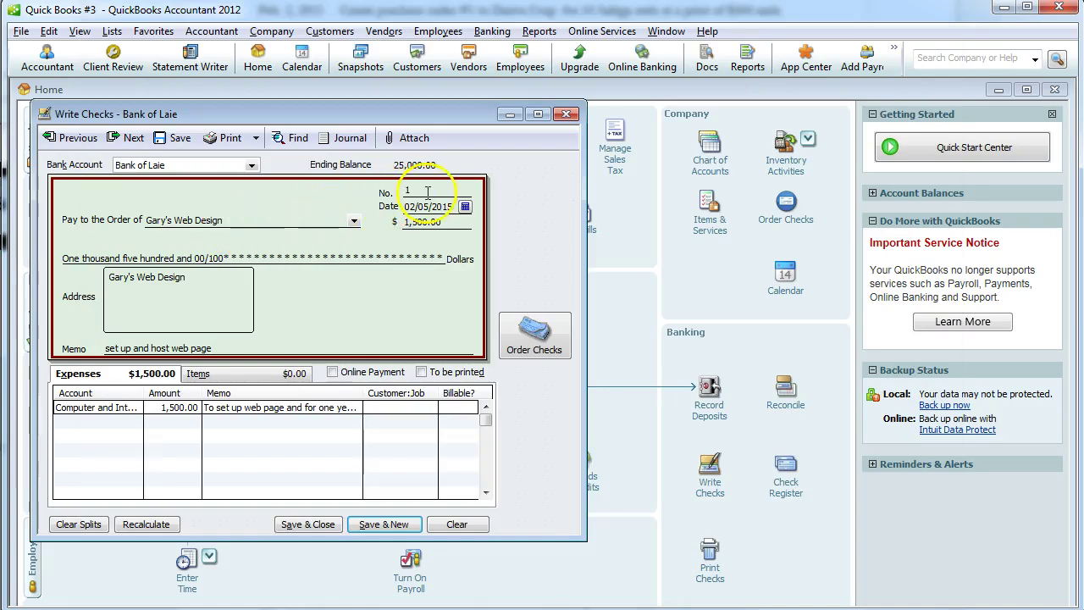
{"action": "left_click", "coordinate": [308, 523]}
{"action": "left_click", "coordinate": [541, 157]}
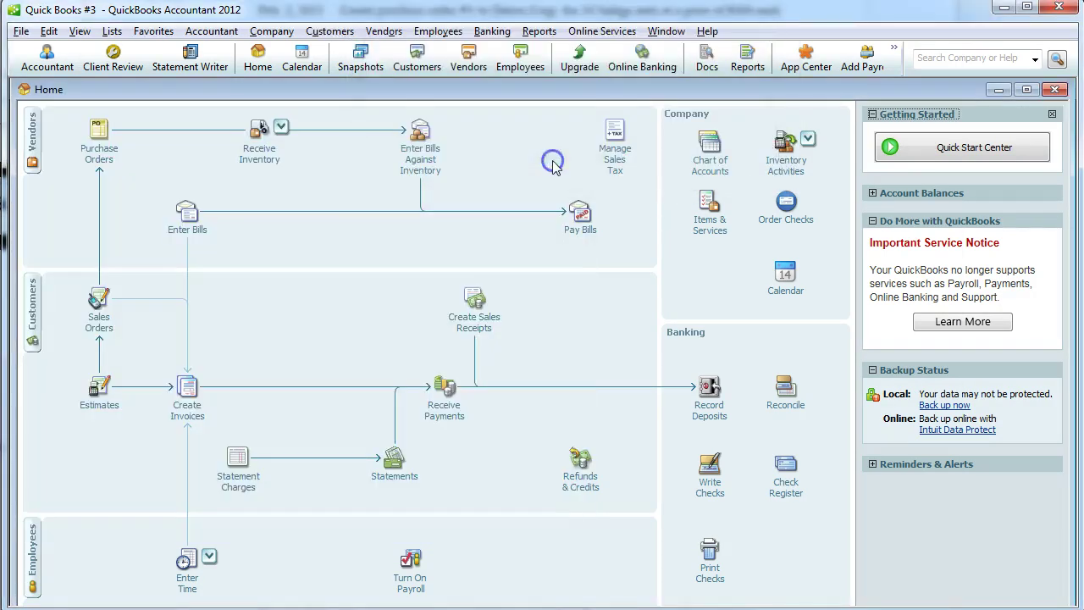
{"action": "key", "text": "alt+Tab"}
{"action": "scroll", "coordinate": [554, 169], "scroll_direction": "down", "scroll_amount": 4}
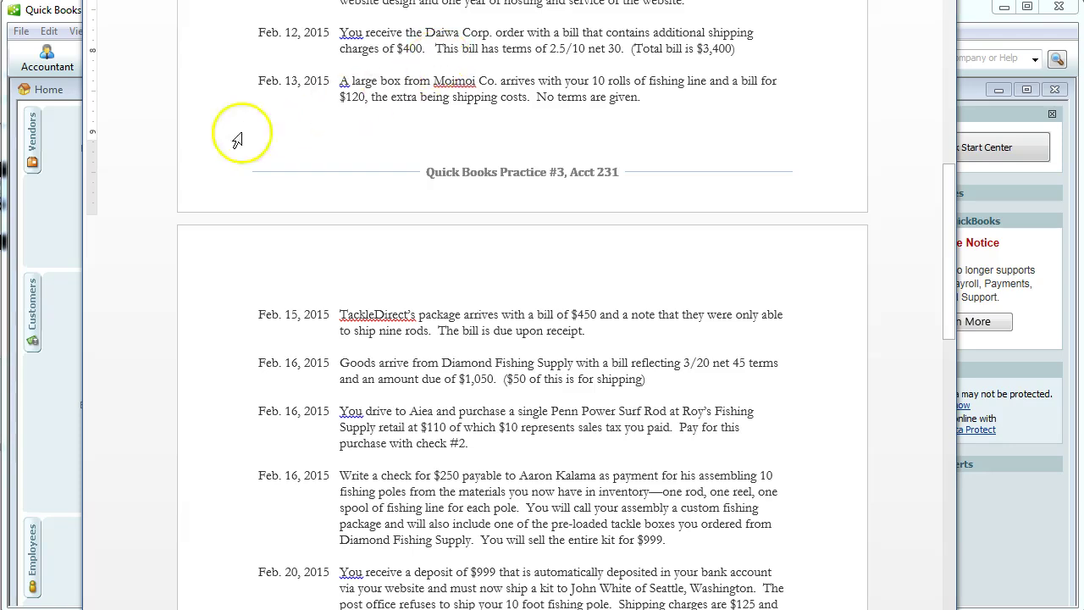
{"action": "left_click", "coordinate": [53, 211]}
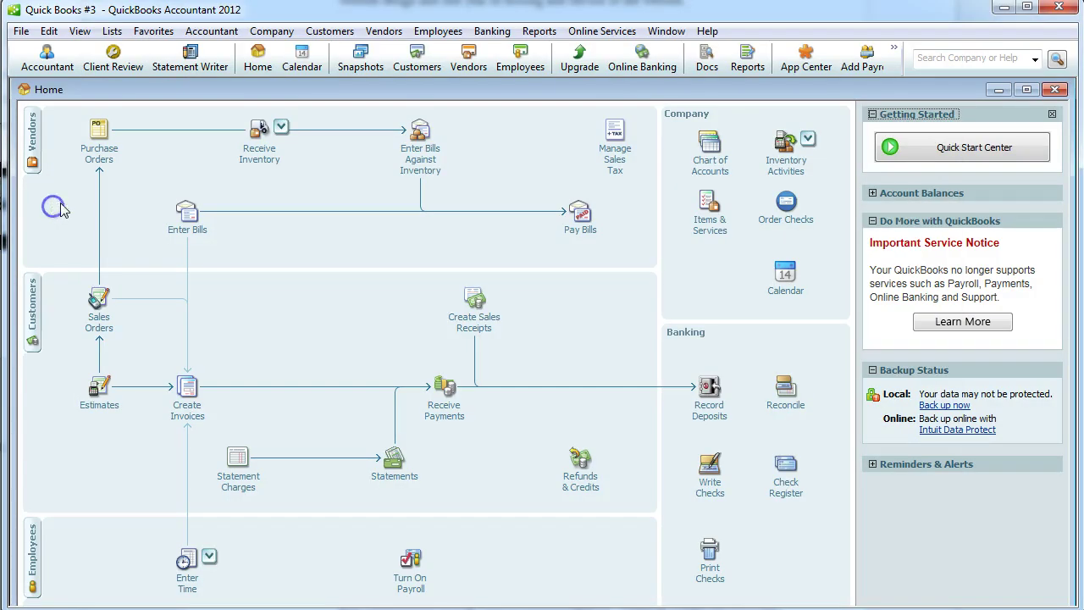
Begin receiving inventory with a bill dated 02/12/2015.
{"action": "left_click", "coordinate": [261, 139]}
{"action": "left_click", "coordinate": [329, 149]}
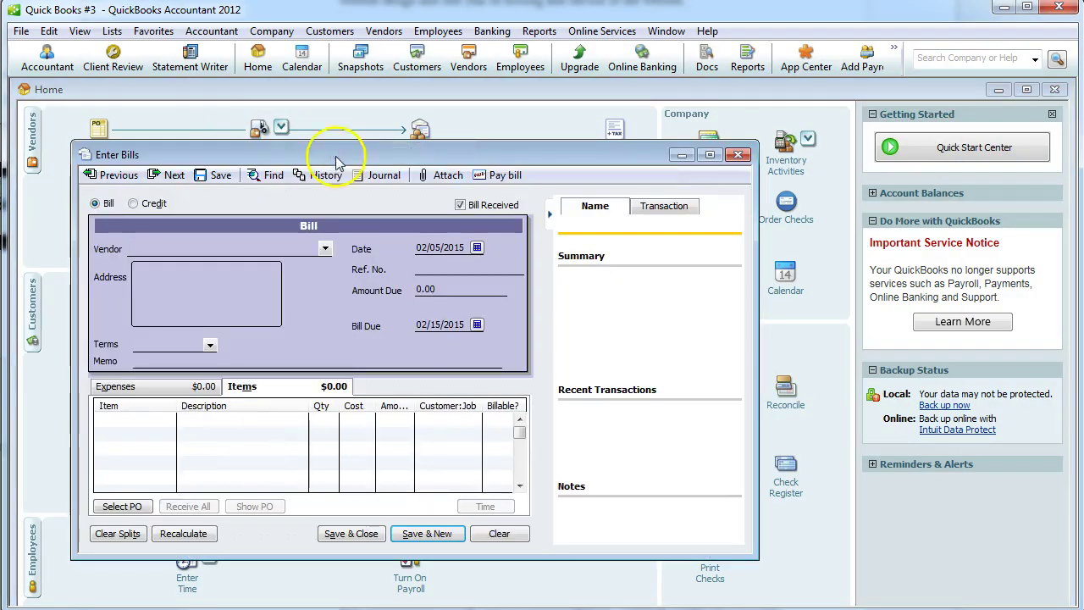
{"action": "left_click", "coordinate": [476, 247]}
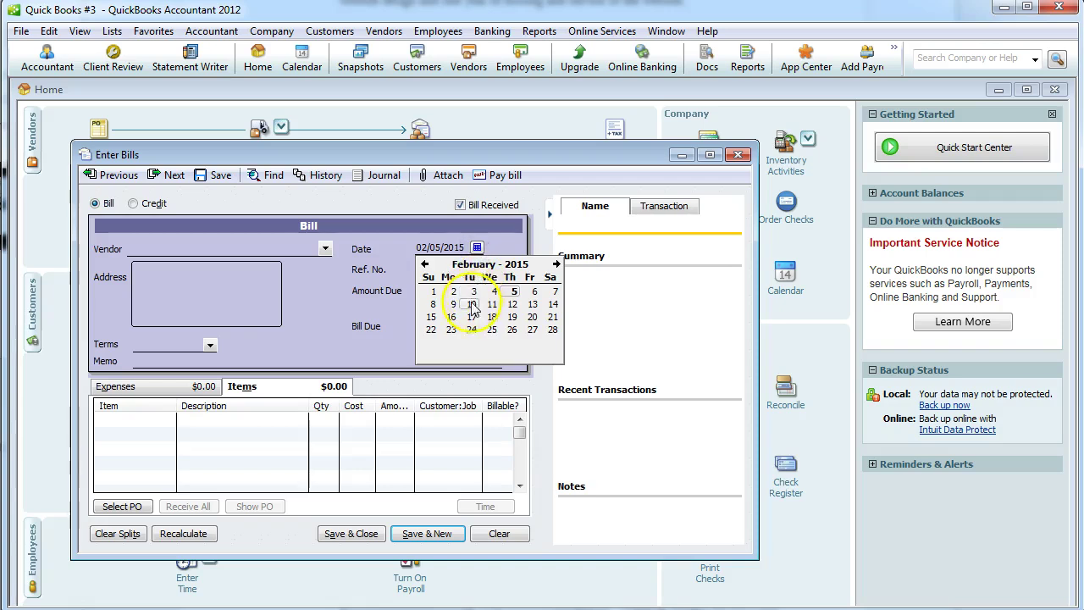
{"action": "left_click", "coordinate": [512, 304]}
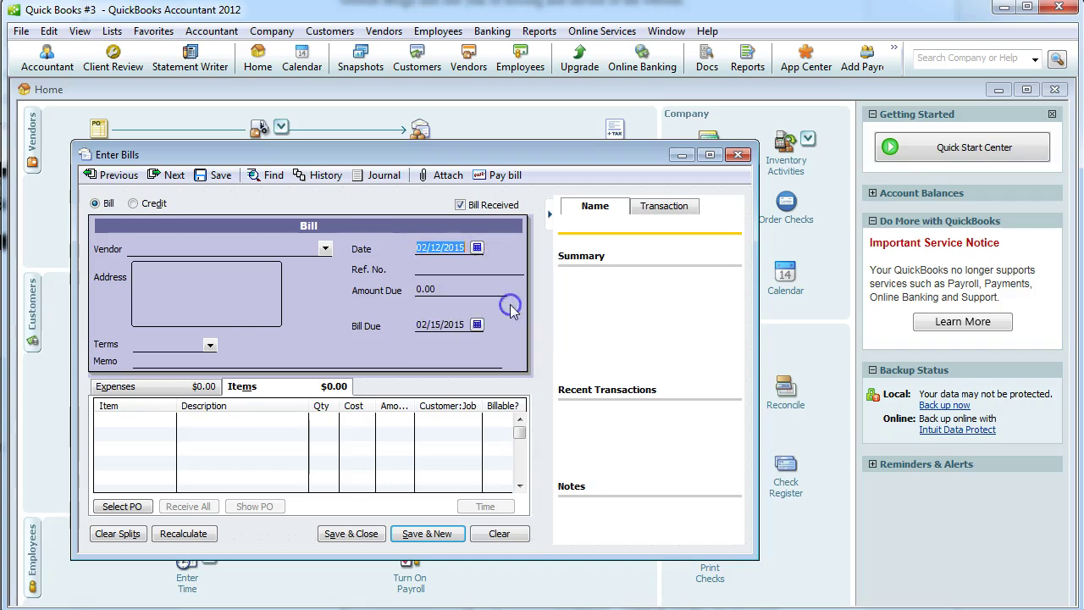
Select Daiwa Corp., receive its open purchase order 1, and begin adding new payment terms.
{"action": "left_click", "coordinate": [324, 248]}
{"action": "left_click", "coordinate": [241, 286]}
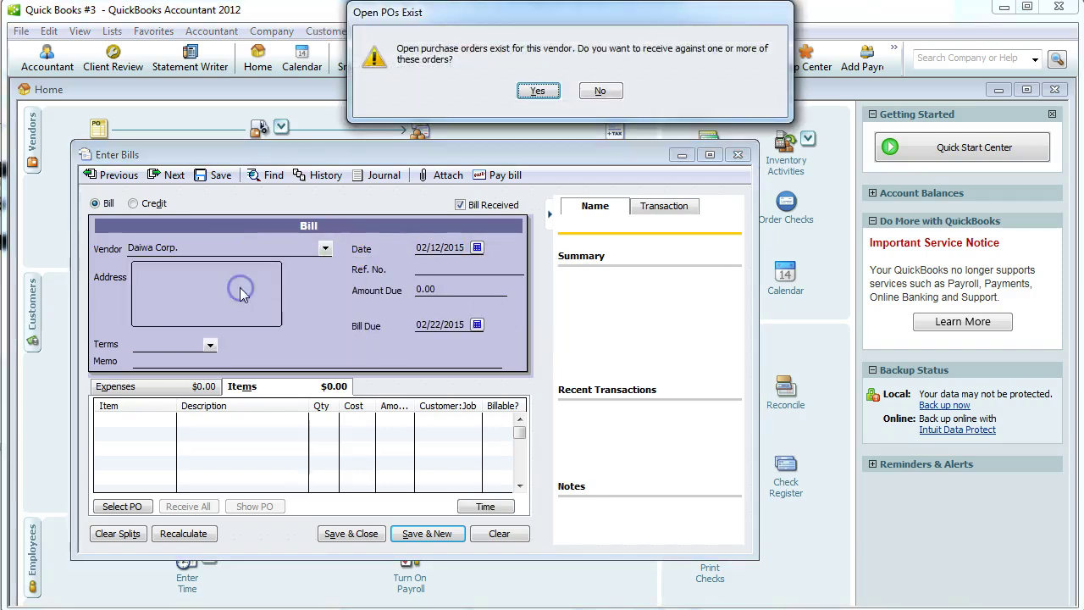
{"action": "left_click", "coordinate": [537, 91]}
{"action": "left_click", "coordinate": [351, 287]}
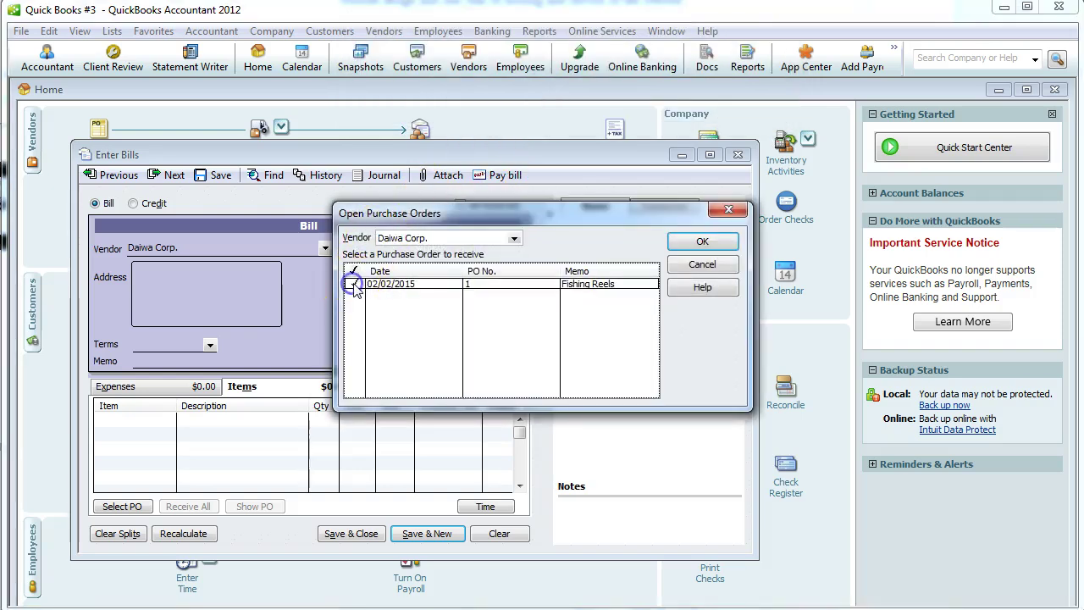
{"action": "left_click", "coordinate": [702, 242]}
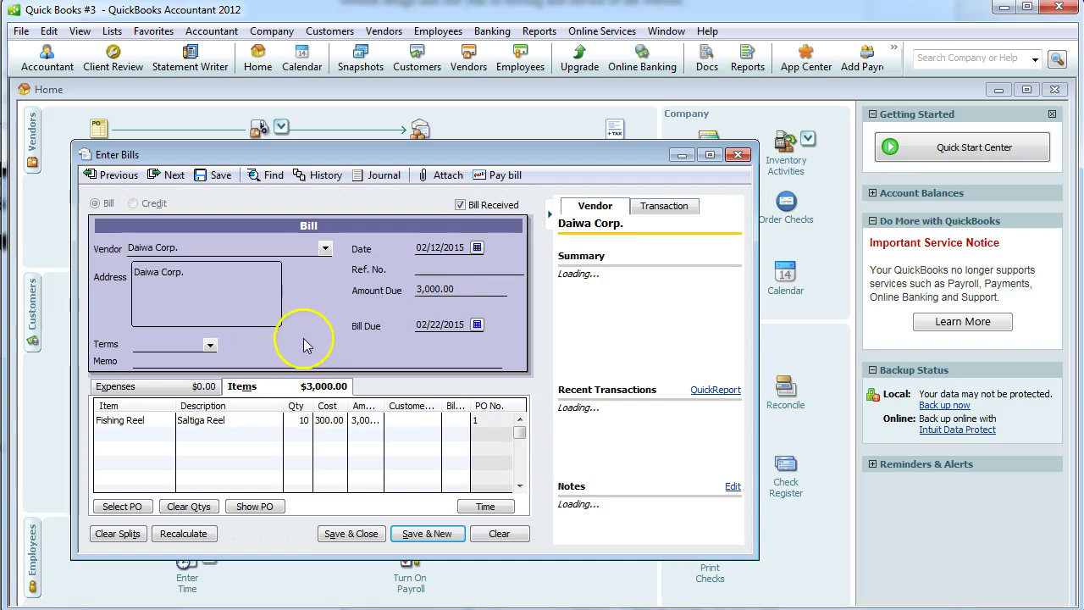
{"action": "left_click", "coordinate": [209, 346]}
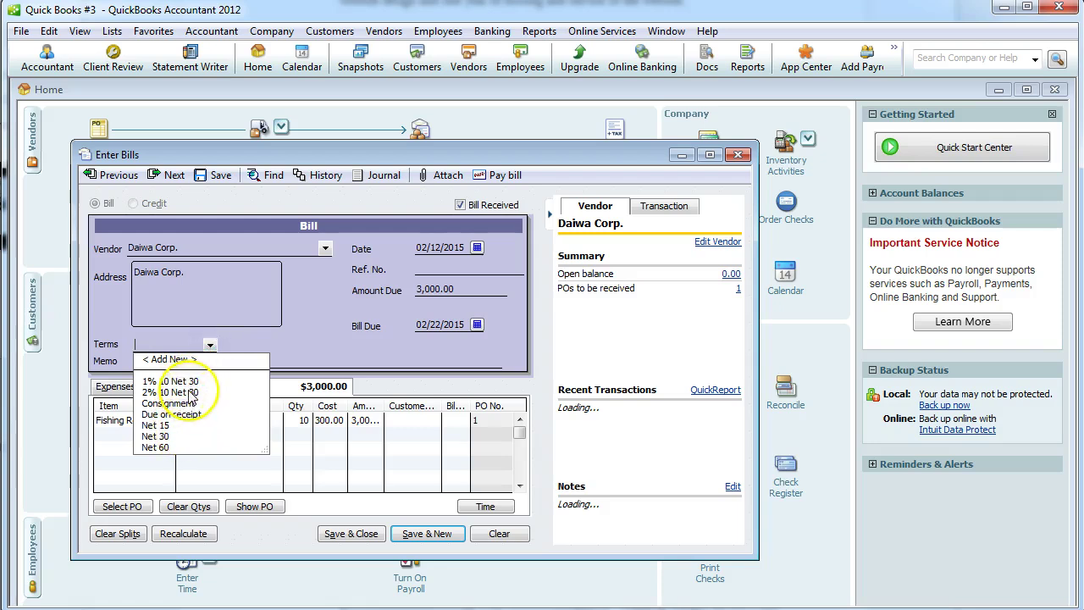
{"action": "left_click", "coordinate": [174, 359]}
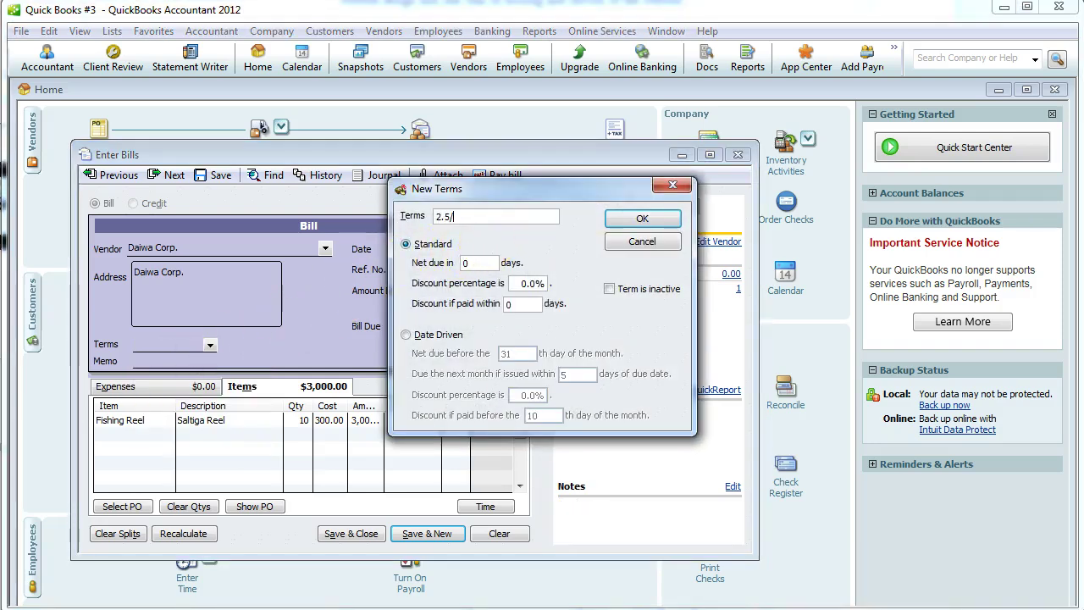
Define terms '2.5/10 net 30': net due in 30 days, 2.5% discount within 10 days.
{"action": "type", "text": "2.5/10 net 30"}
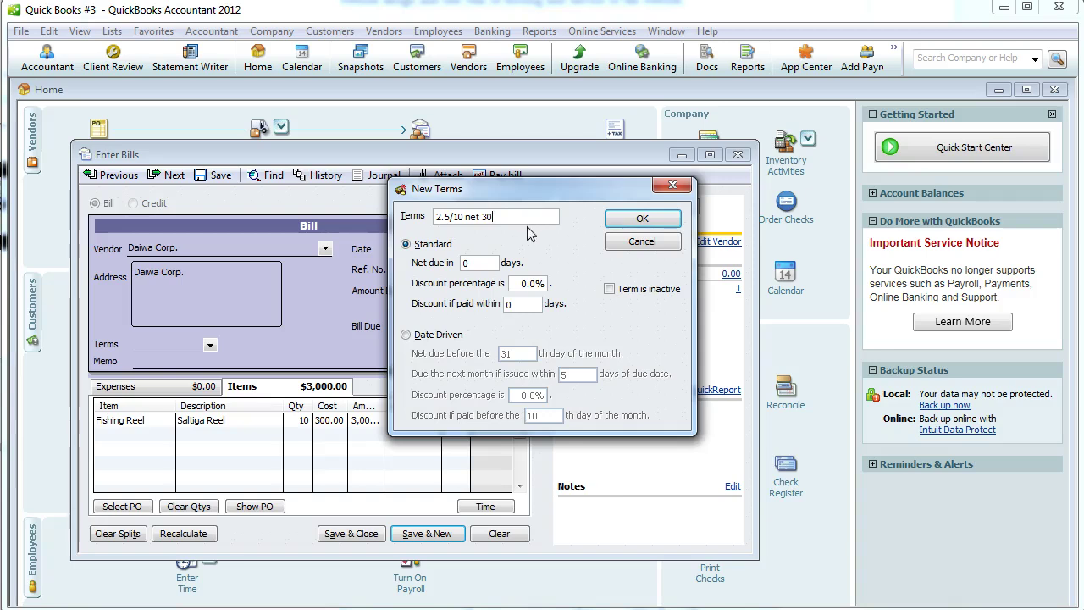
{"action": "left_click", "coordinate": [458, 263]}
{"action": "type", "text": "3"}
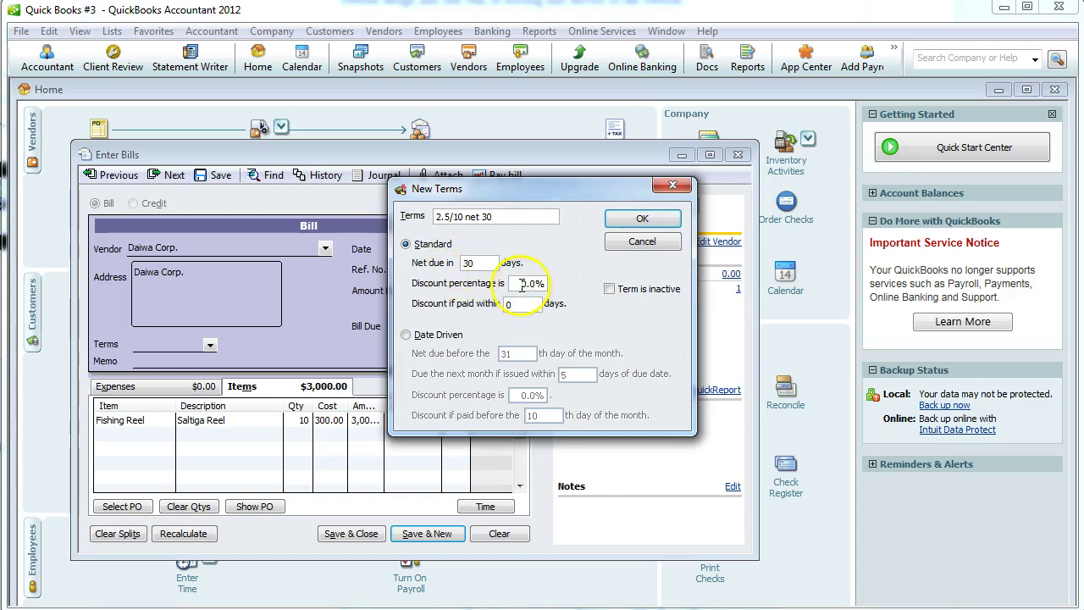
{"action": "left_click", "coordinate": [535, 284]}
{"action": "type", "text": "2.5"}
{"action": "left_click", "coordinate": [510, 303]}
{"action": "left_click", "coordinate": [482, 266]}
{"action": "left_click", "coordinate": [508, 305]}
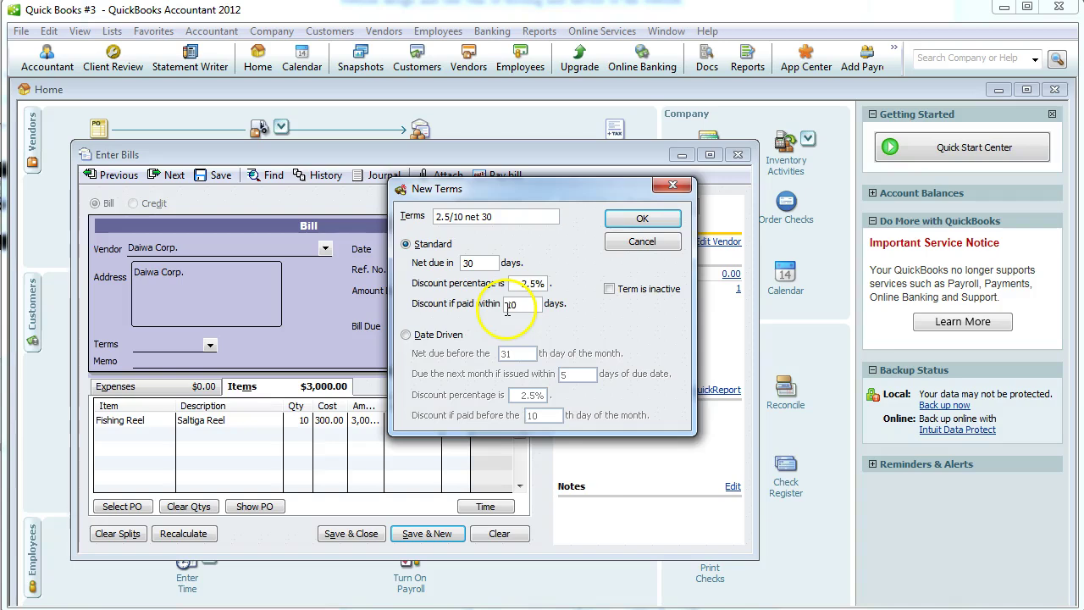
{"action": "left_click", "coordinate": [642, 218]}
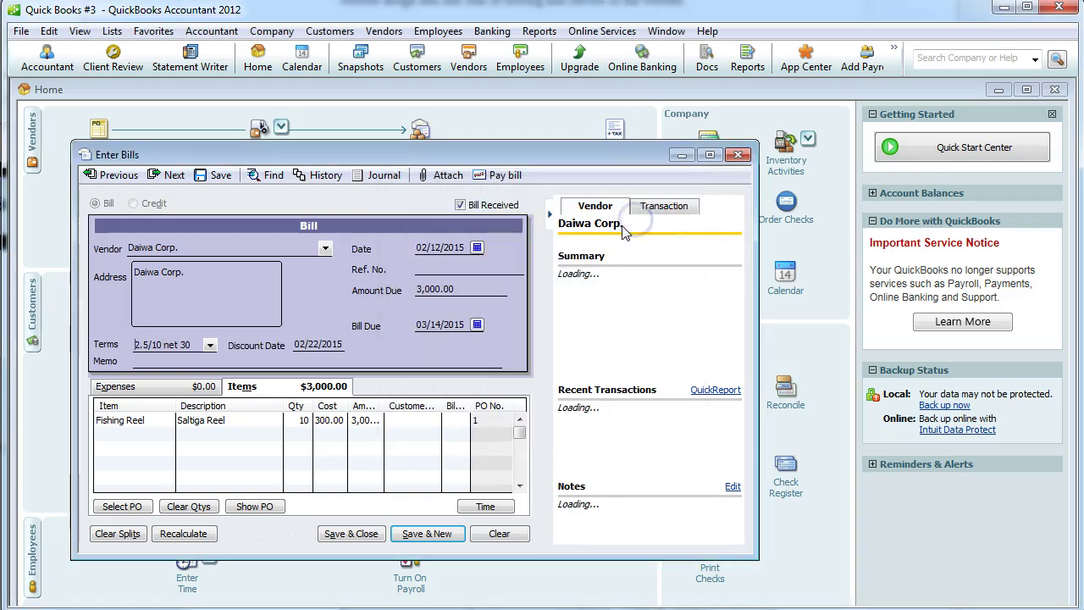
Add memo Fishing Reel and change the reel line amount to 3,400.00, recalculating totals.
{"action": "left_click", "coordinate": [290, 360]}
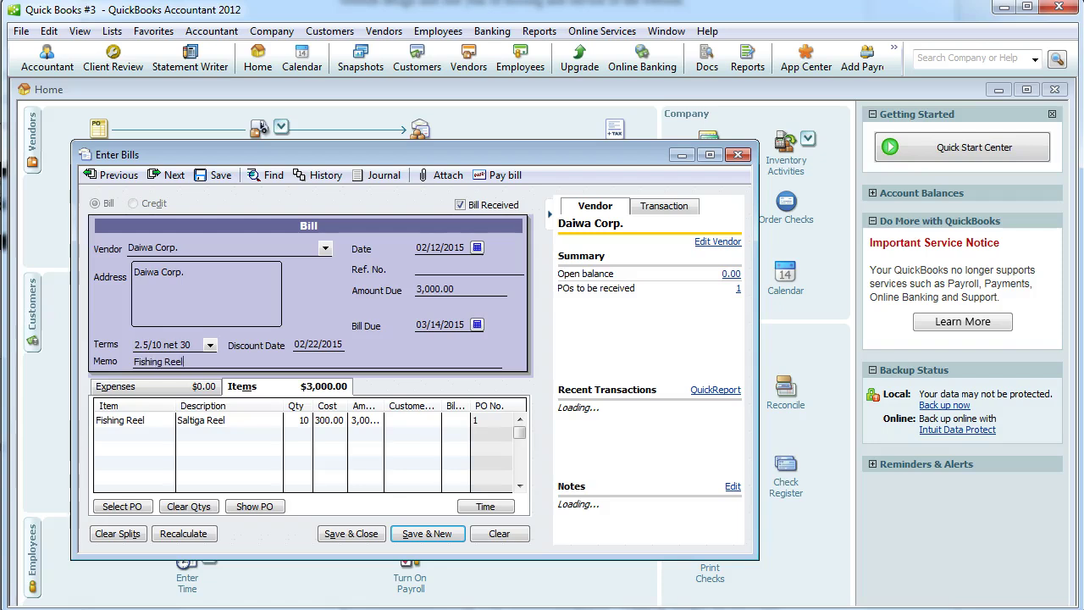
{"action": "left_click_drag", "start_coordinate": [385, 406], "coordinate": [403, 406]}
{"action": "left_click", "coordinate": [379, 420]}
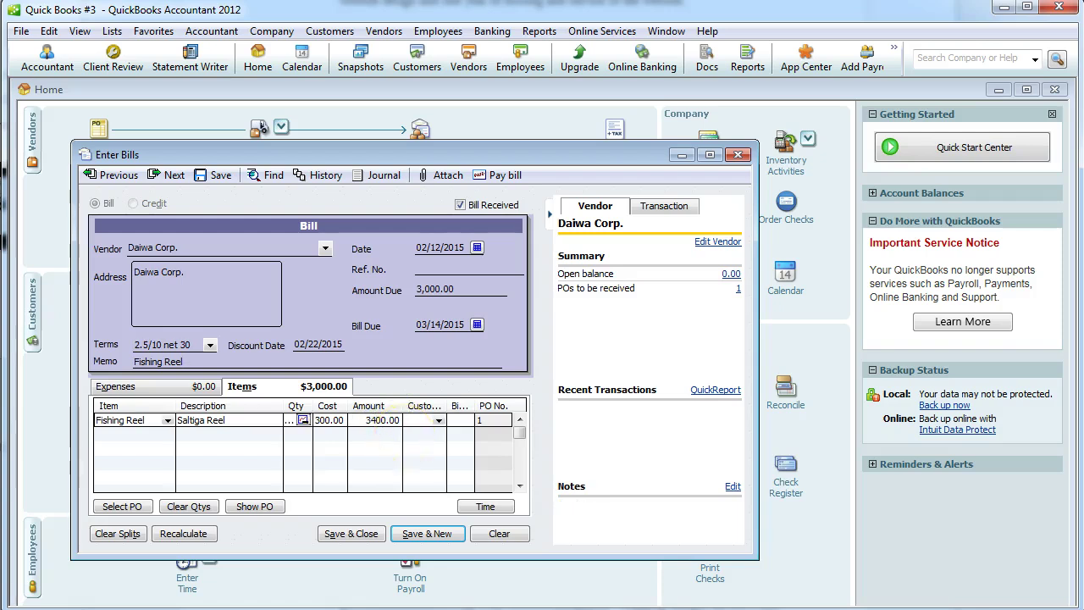
{"action": "type", "text": "3400.00"}
{"action": "left_click", "coordinate": [194, 533]}
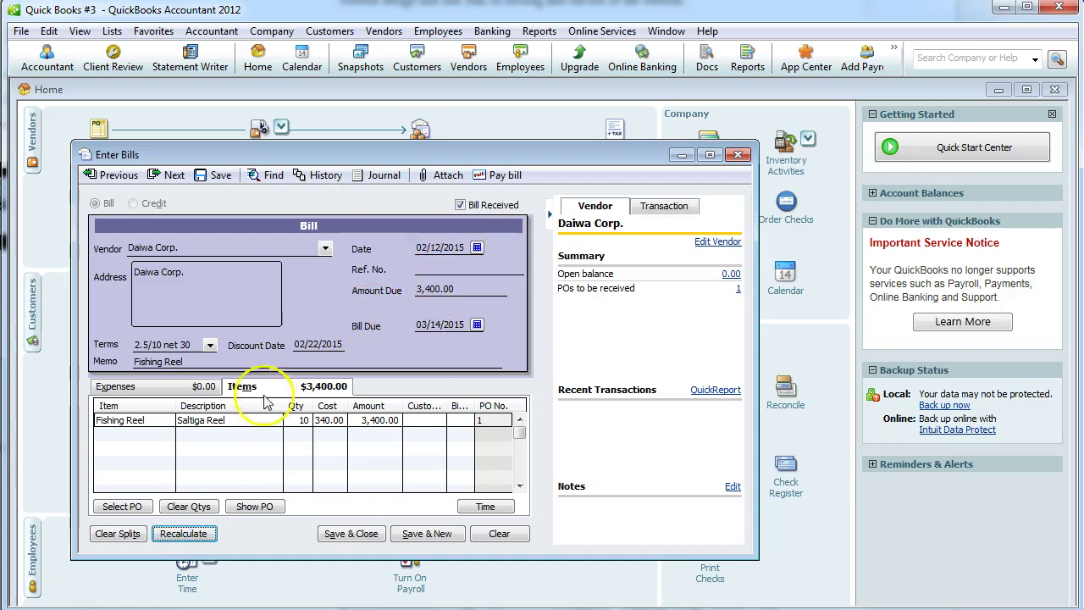
Save the bill, confirming the back-date and keeping the new terms for Daiwa Corp.
{"action": "key", "text": "alt+Tab"}
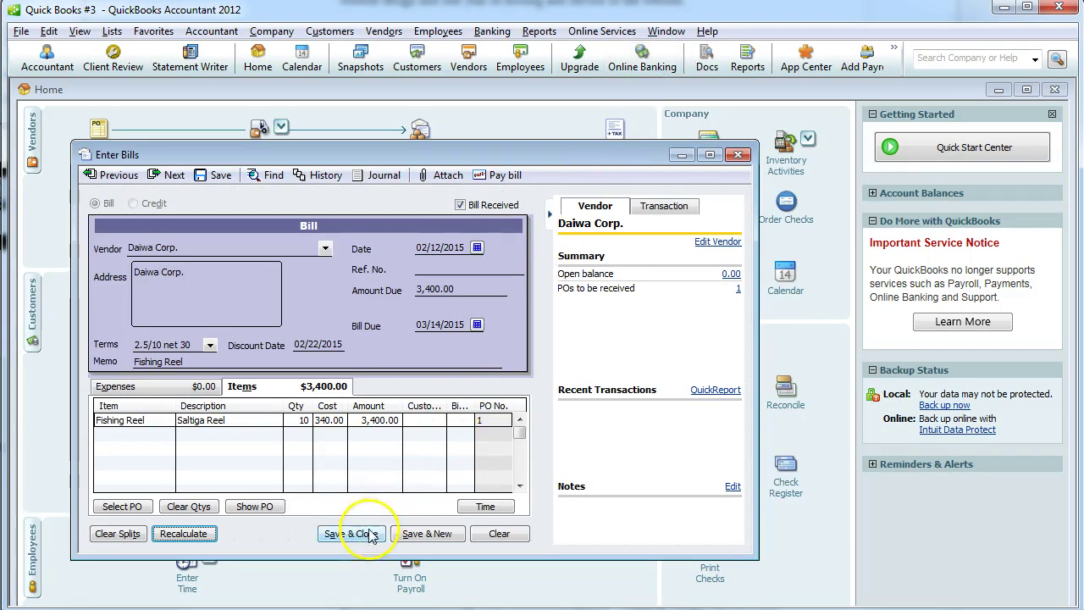
{"action": "left_click", "coordinate": [364, 537]}
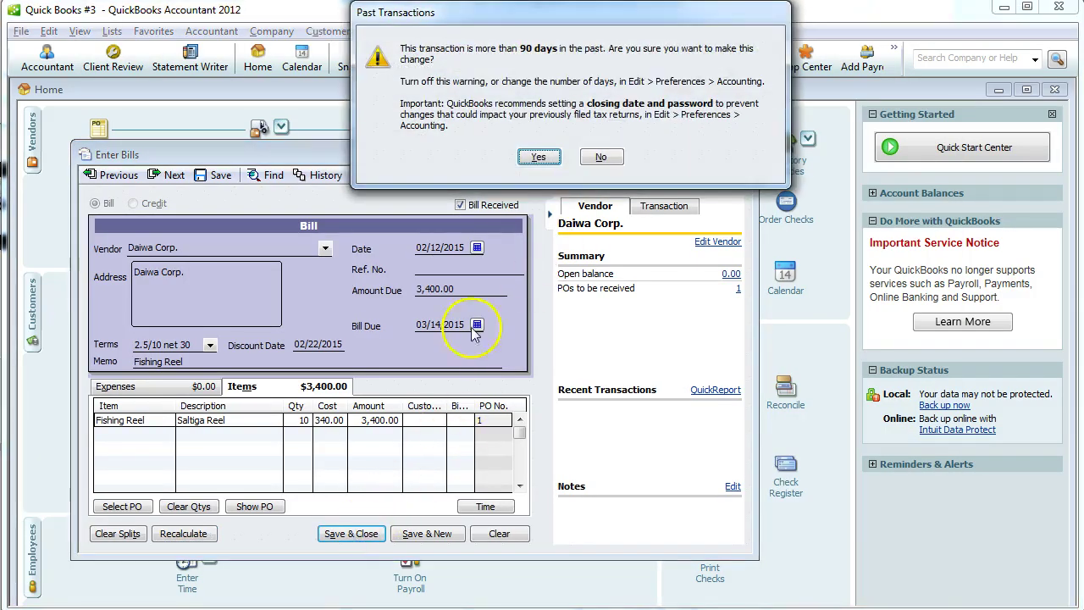
{"action": "left_click", "coordinate": [549, 151]}
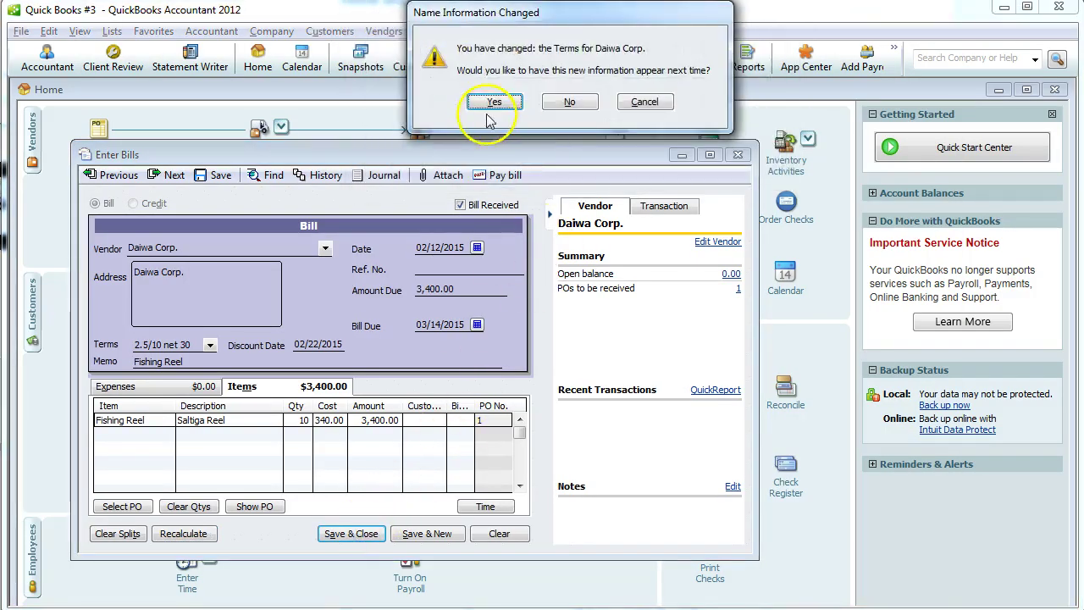
{"action": "left_click", "coordinate": [494, 102]}
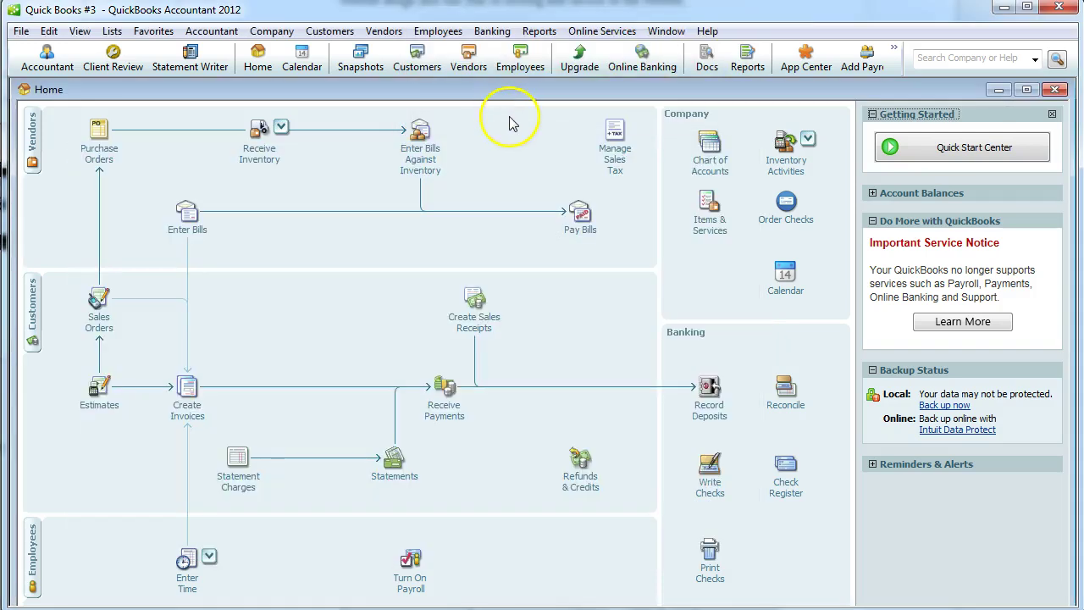
Start a Receive Inventory with Bill entry dated 02/13/2015.
{"action": "key", "text": "alt+Tab"}
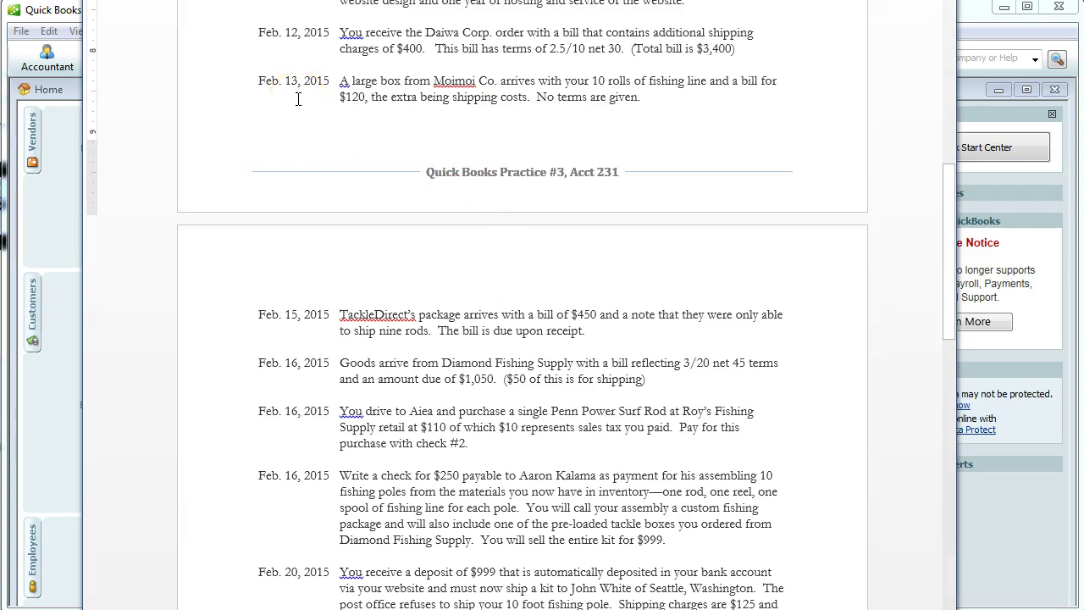
{"action": "left_click", "coordinate": [343, 101]}
{"action": "key", "text": "alt+Tab"}
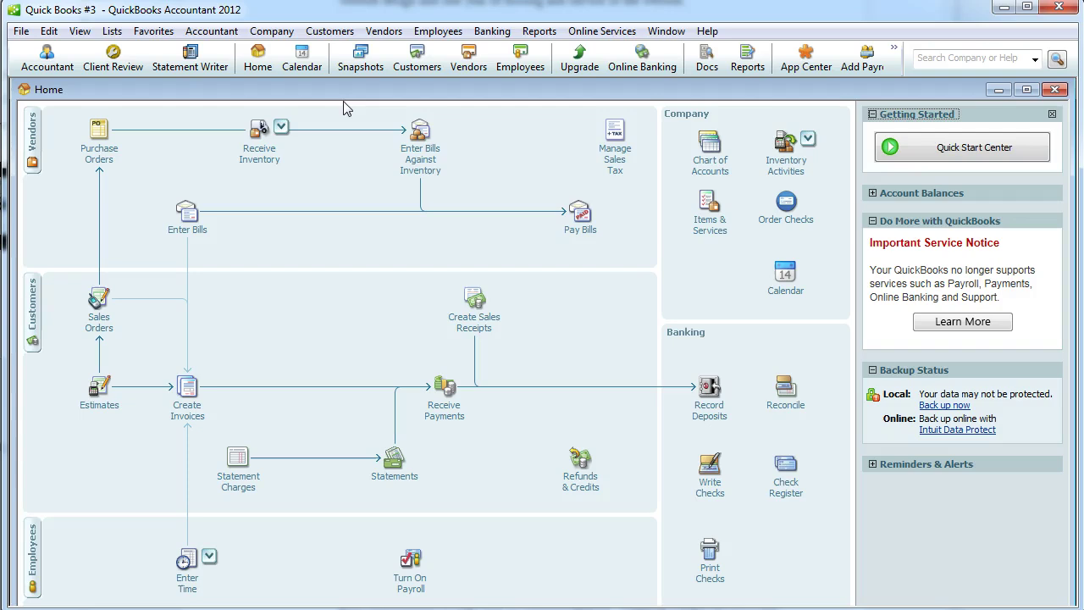
{"action": "left_click", "coordinate": [352, 156]}
{"action": "left_click", "coordinate": [262, 151]}
{"action": "left_click", "coordinate": [339, 150]}
{"action": "left_click", "coordinate": [436, 244]}
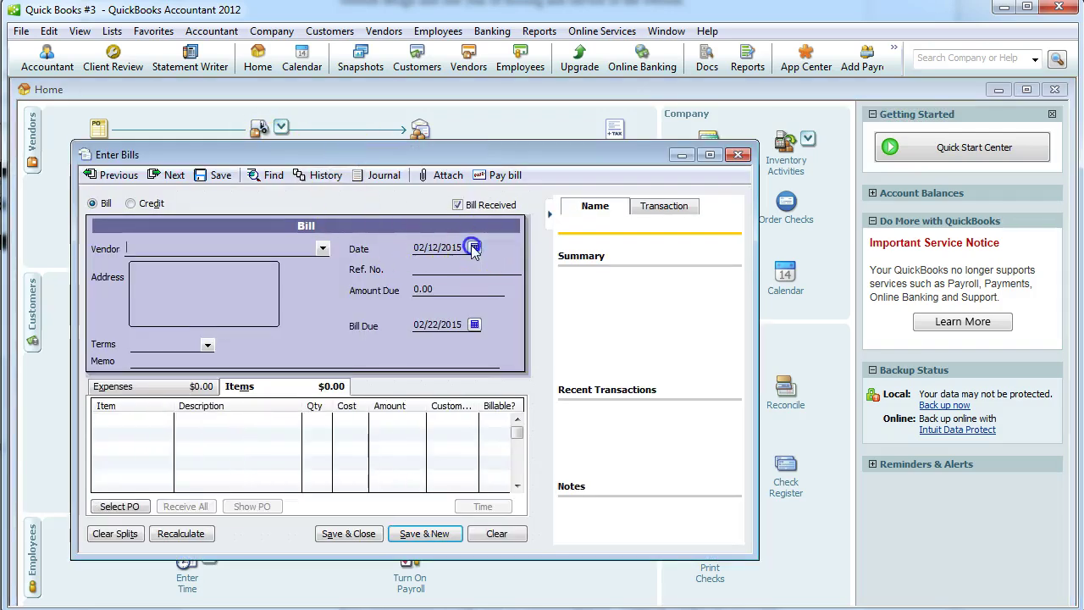
{"action": "left_click", "coordinate": [473, 247]}
{"action": "left_click", "coordinate": [529, 303]}
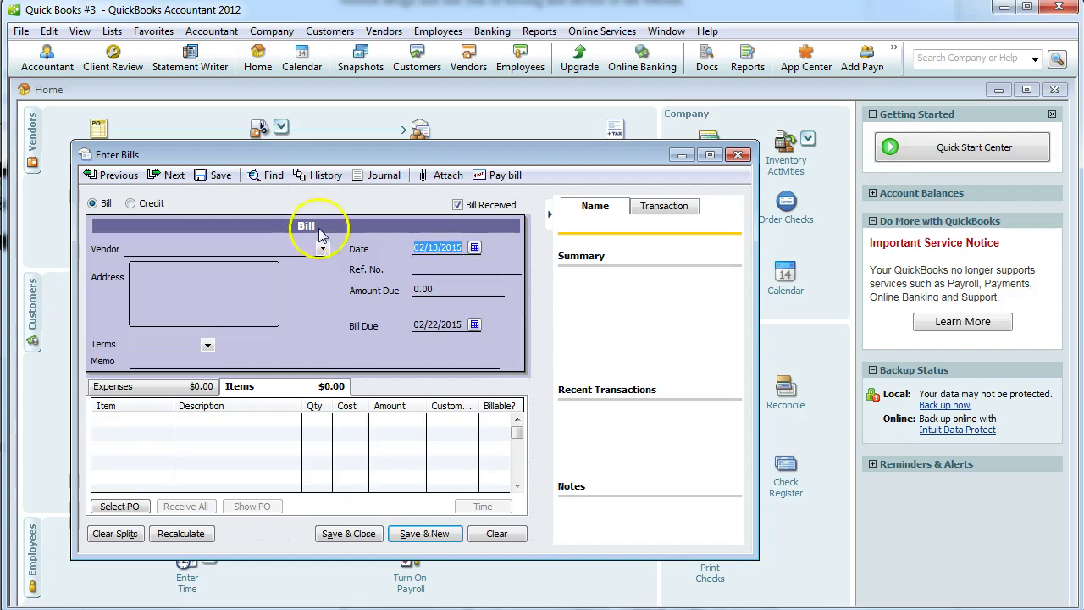
Choose Moimoi Co. as vendor and receive its open fishing line purchase order.
{"action": "left_click", "coordinate": [321, 248]}
{"action": "left_click", "coordinate": [161, 318]}
{"action": "left_click", "coordinate": [538, 90]}
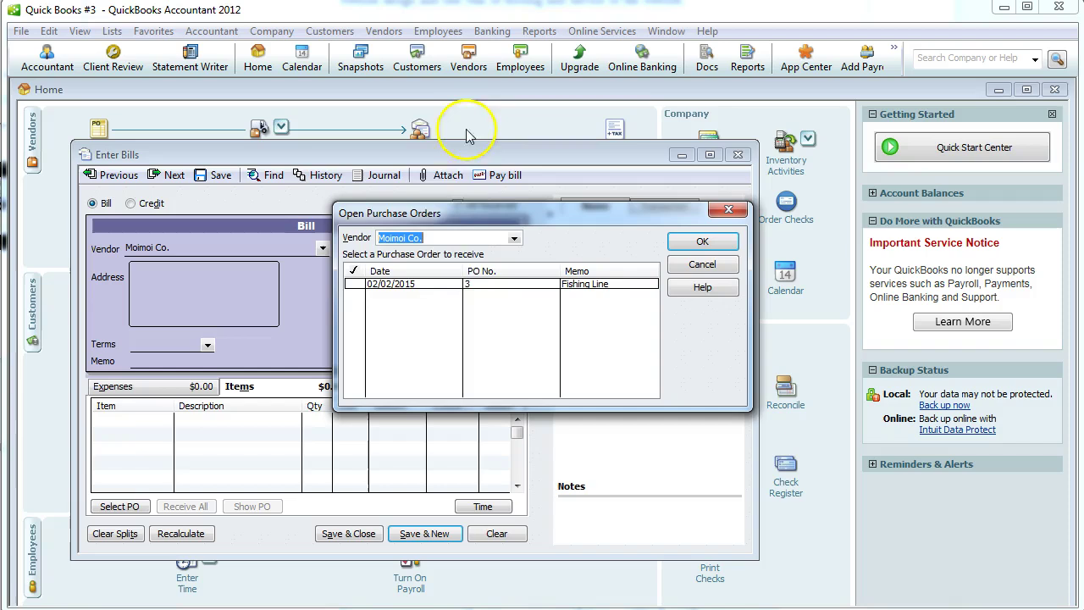
{"action": "left_click", "coordinate": [361, 285]}
{"action": "left_click", "coordinate": [699, 243]}
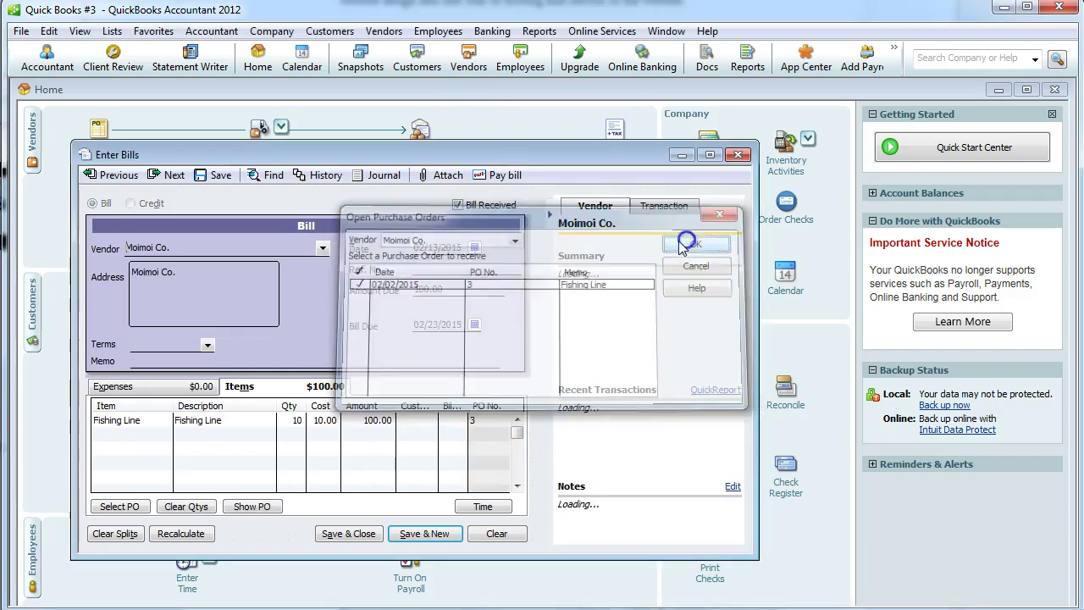
Set terms to Due on receipt, add a memo, and set cost to 12.00 for a 120.00 total, then save.
{"action": "key", "text": "alt+Tab"}
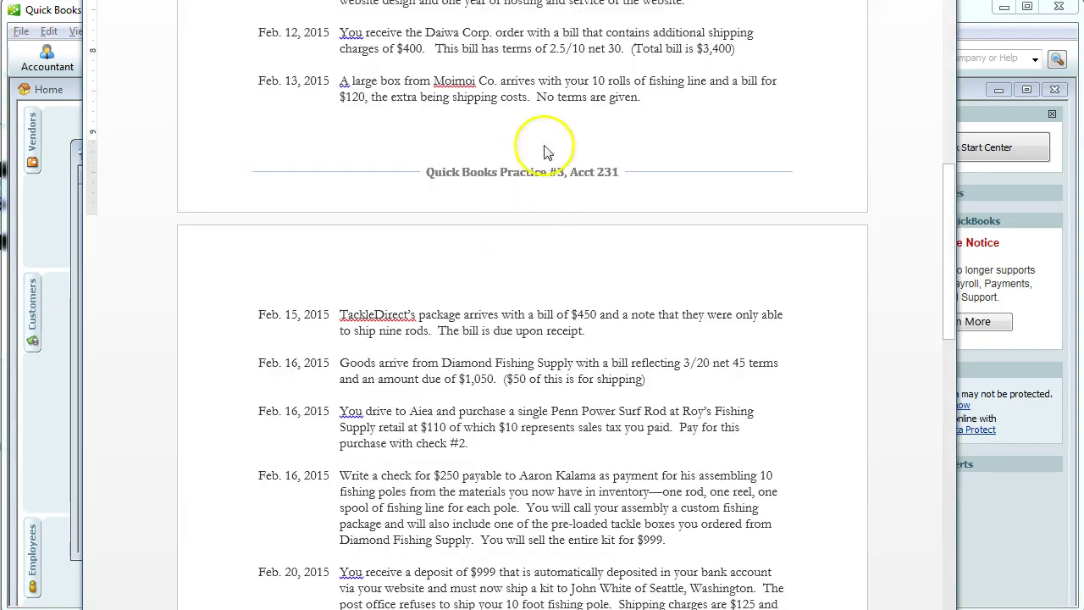
{"action": "key", "text": "alt+Tab"}
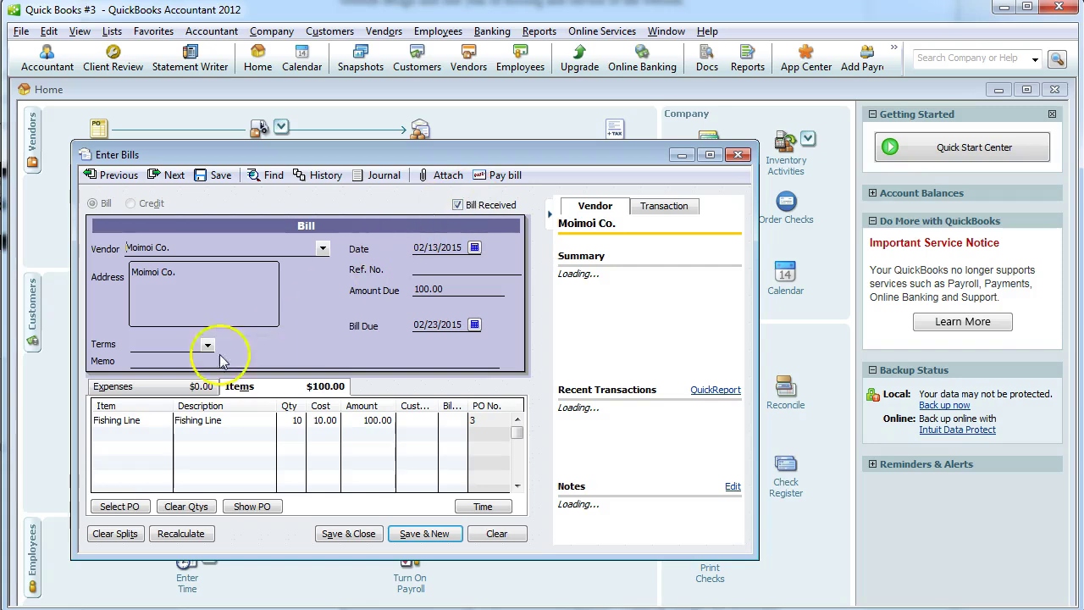
{"action": "left_click", "coordinate": [207, 344]}
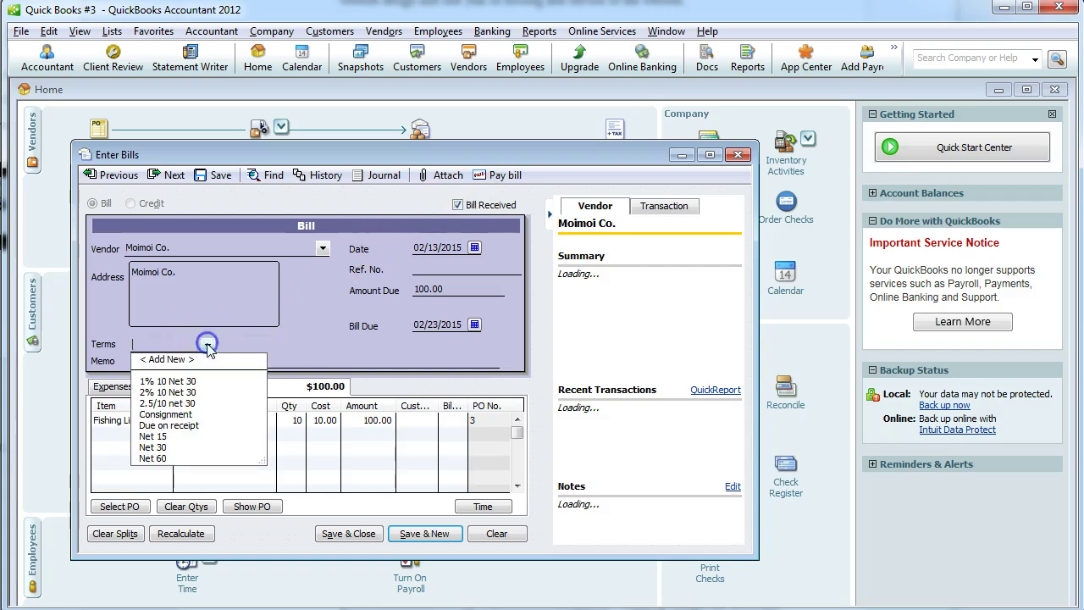
{"action": "left_click", "coordinate": [197, 430]}
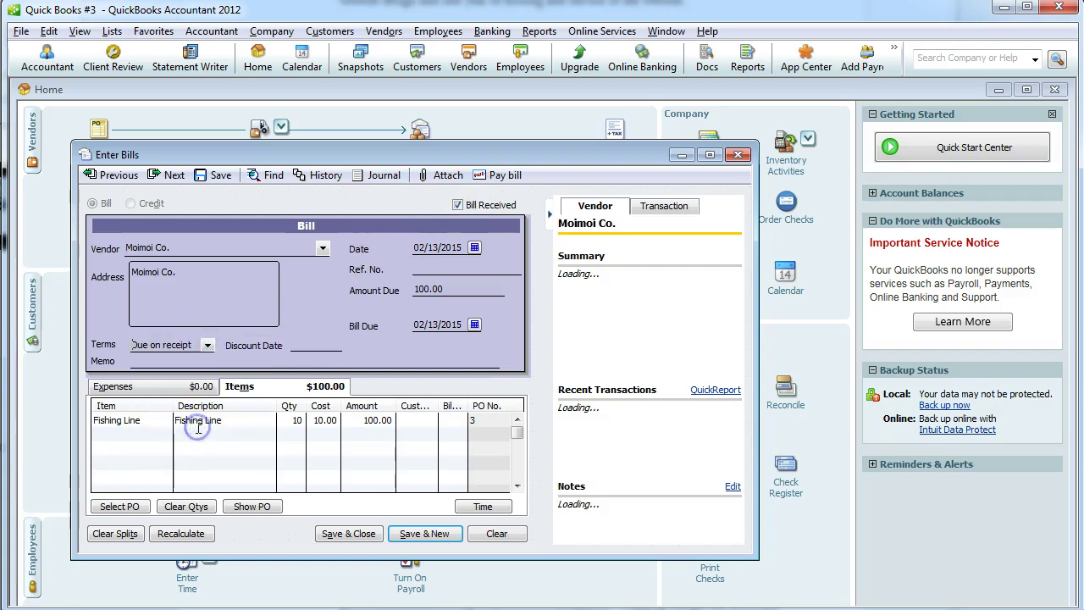
{"action": "left_click", "coordinate": [238, 360]}
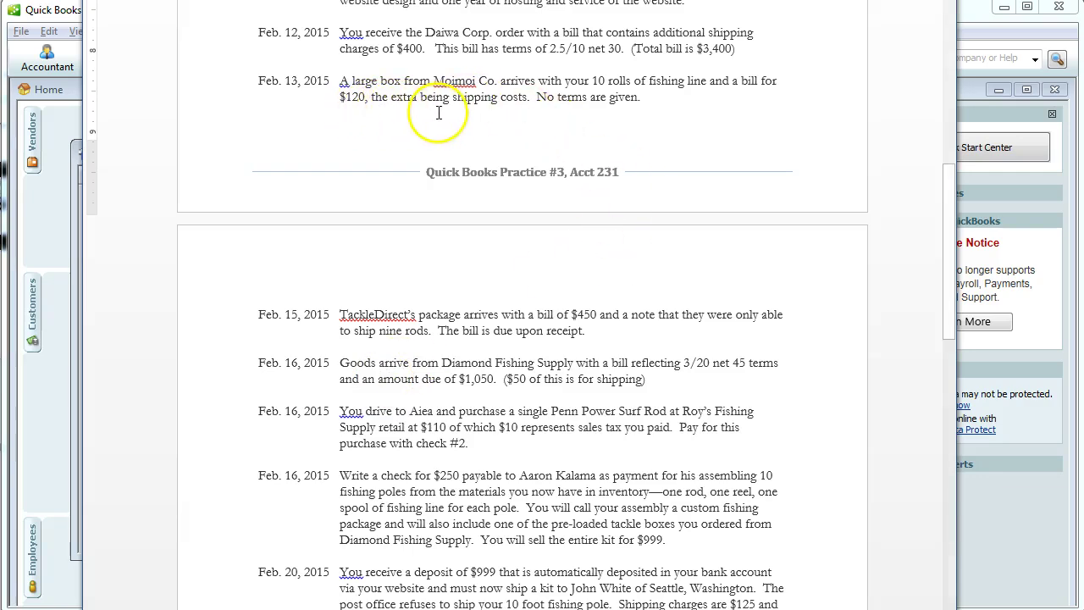
{"action": "key", "text": "alt+Tab"}
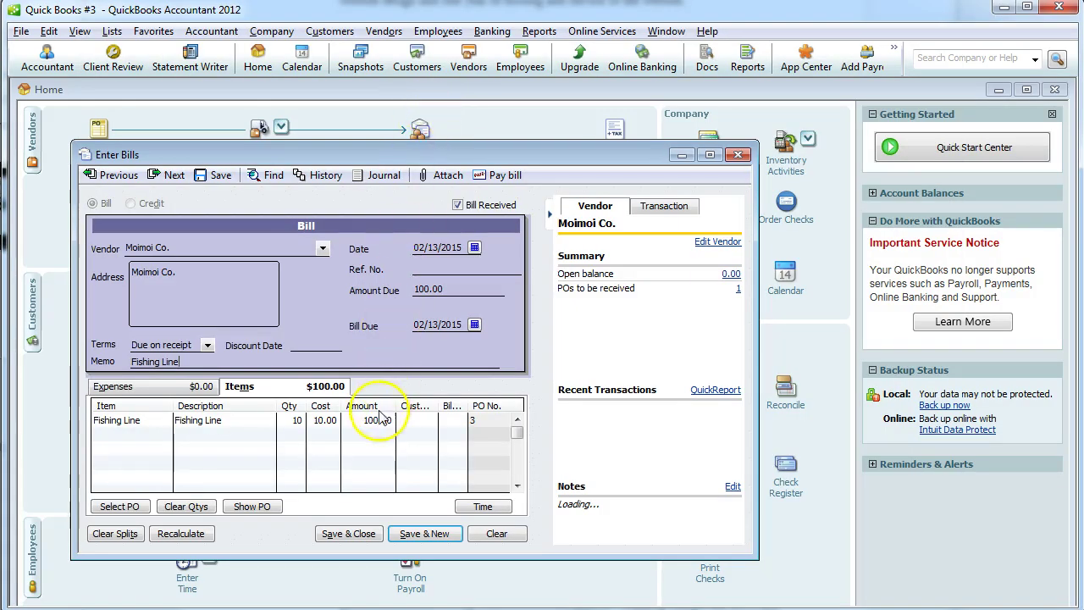
{"action": "left_click", "coordinate": [375, 420]}
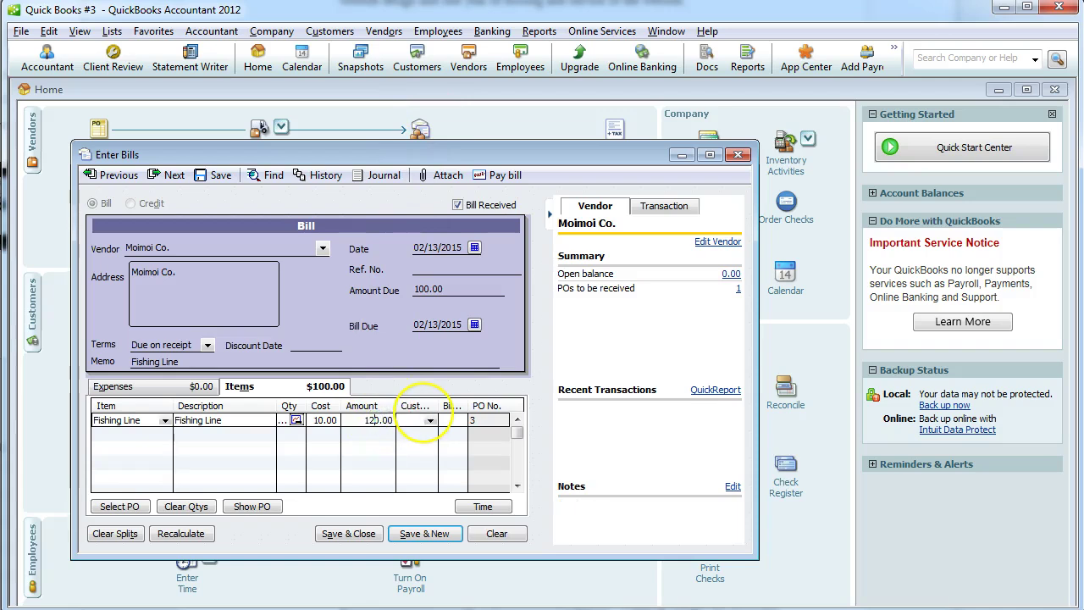
{"action": "left_click", "coordinate": [181, 534]}
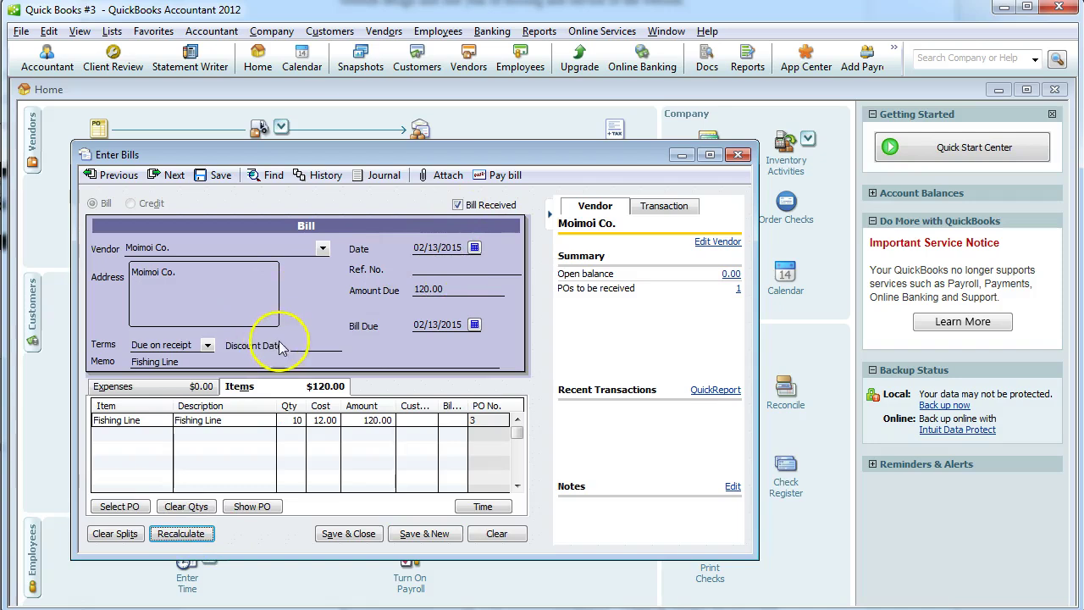
{"action": "left_click", "coordinate": [346, 534]}
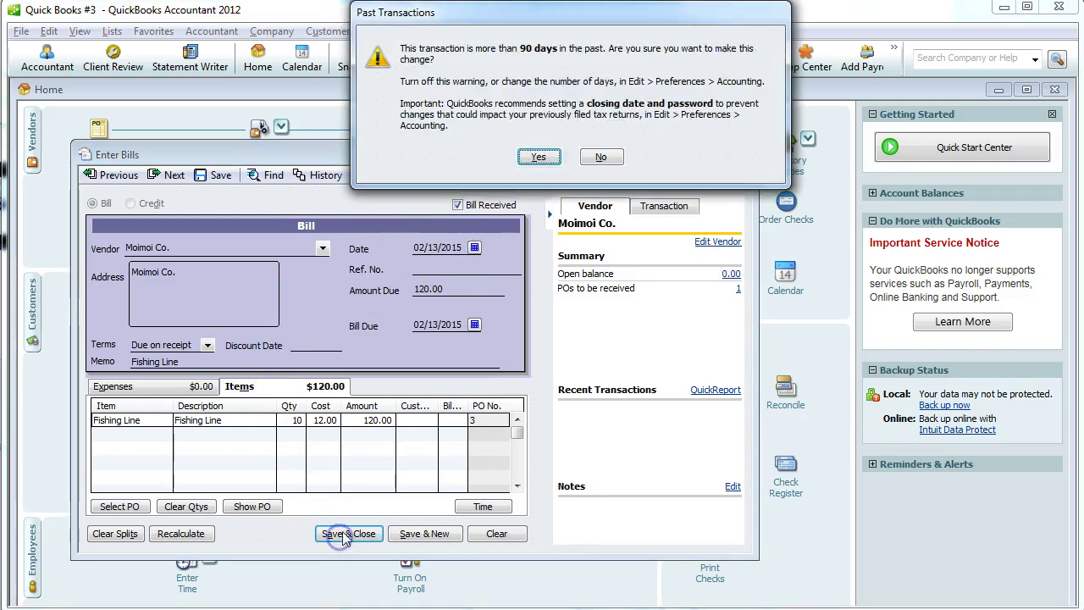
{"action": "left_click", "coordinate": [523, 157]}
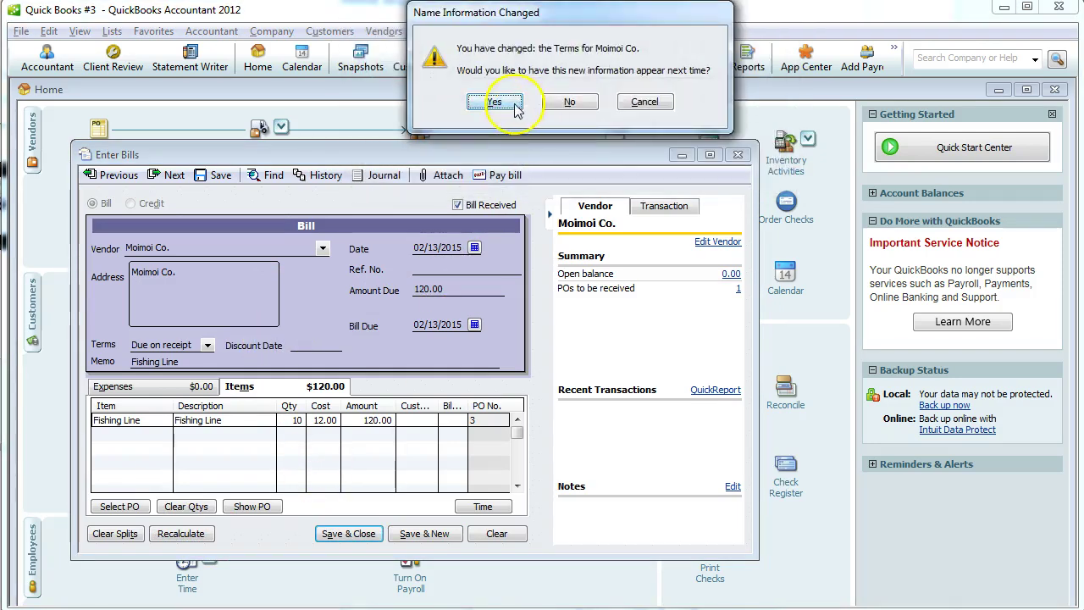
{"action": "left_click", "coordinate": [515, 106]}
Scroll the assignment down to the Feb. 15 TackleDirect $450 bill, then return to QuickBooks.
{"action": "key", "text": "alt+Tab"}
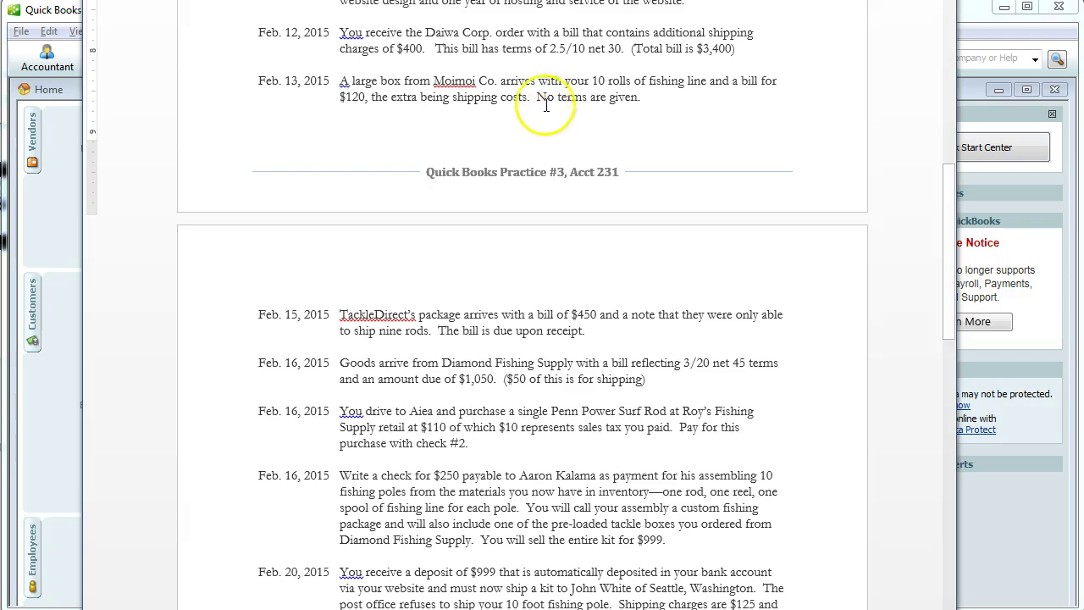
{"action": "scroll", "coordinate": [455, 119], "scroll_direction": "down", "scroll_amount": 3}
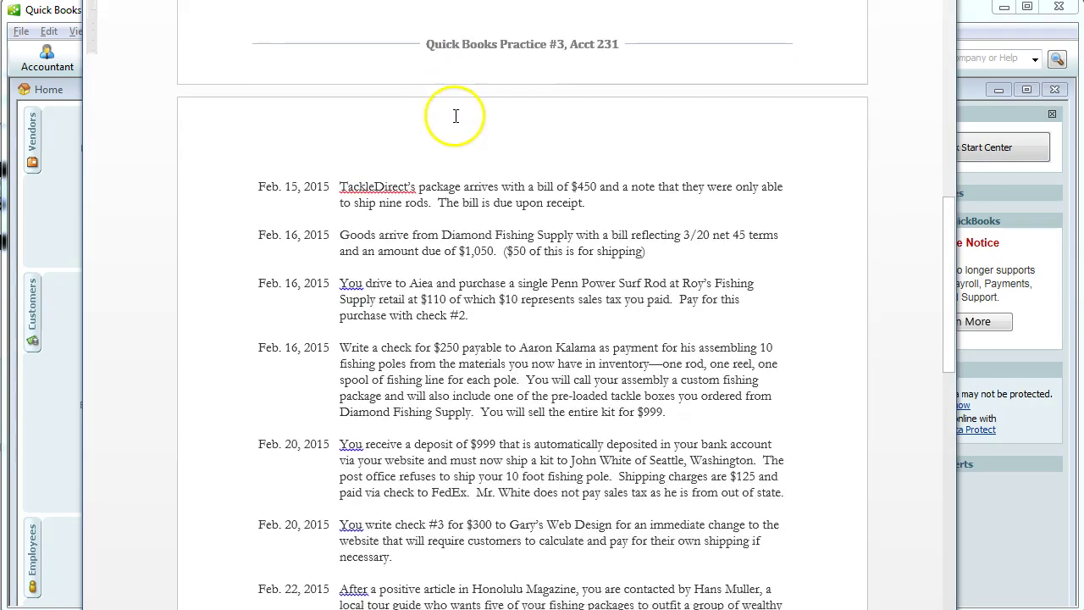
{"action": "scroll", "coordinate": [449, 119], "scroll_direction": "down", "scroll_amount": 2}
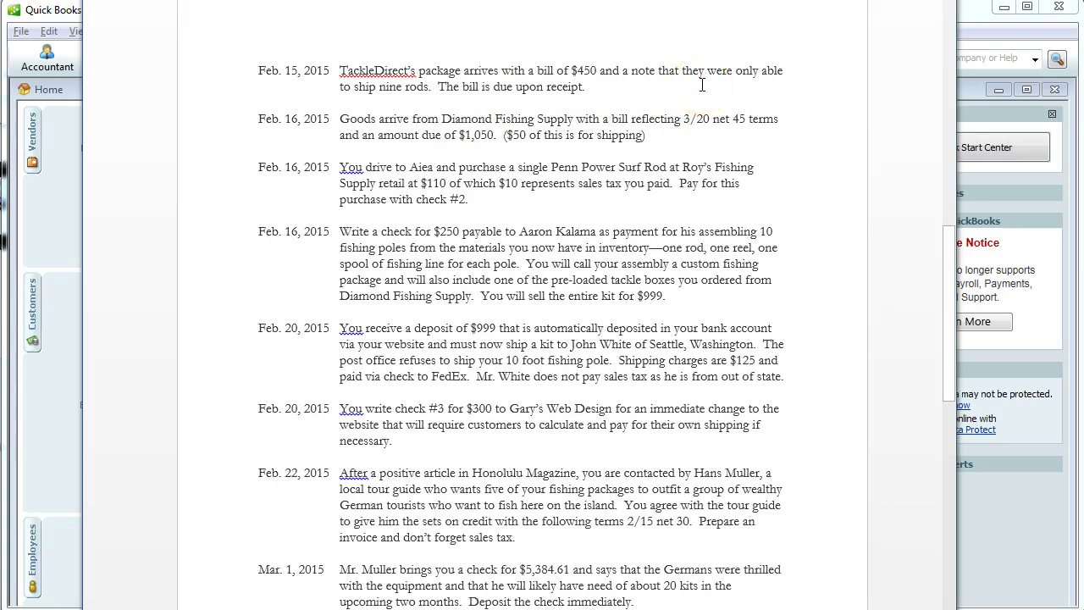
{"action": "key", "text": "alt+Tab"}
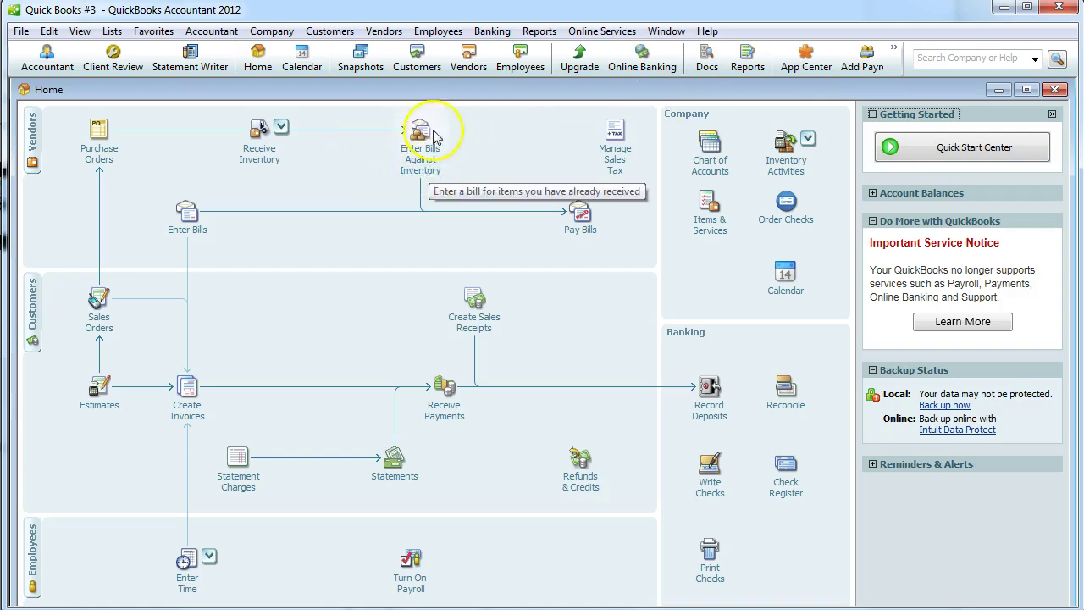
{"action": "key", "text": "alt+Tab"}
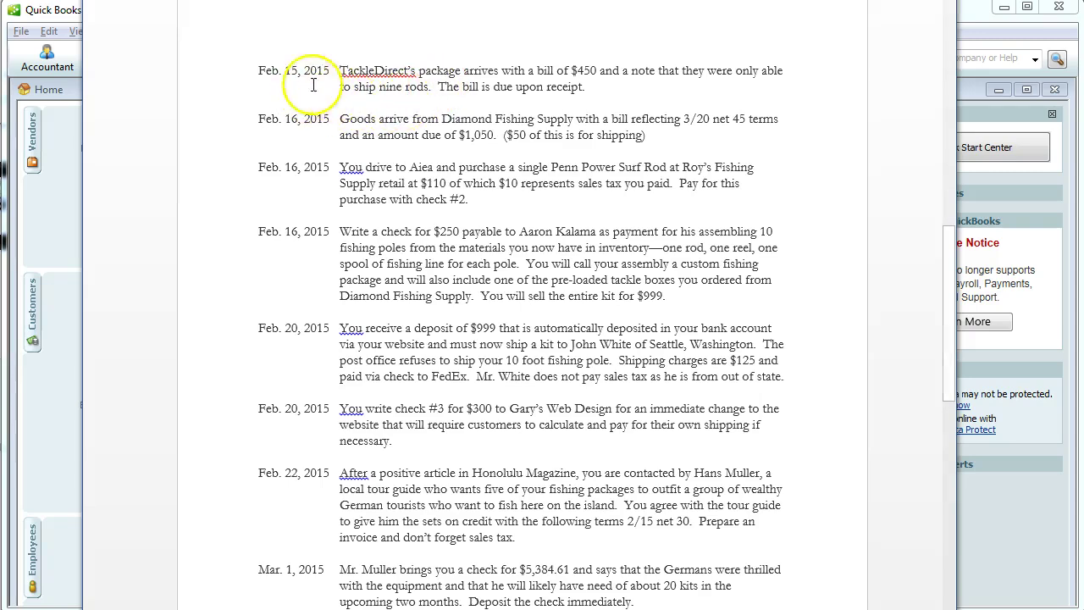
{"action": "key", "text": "alt+Tab"}
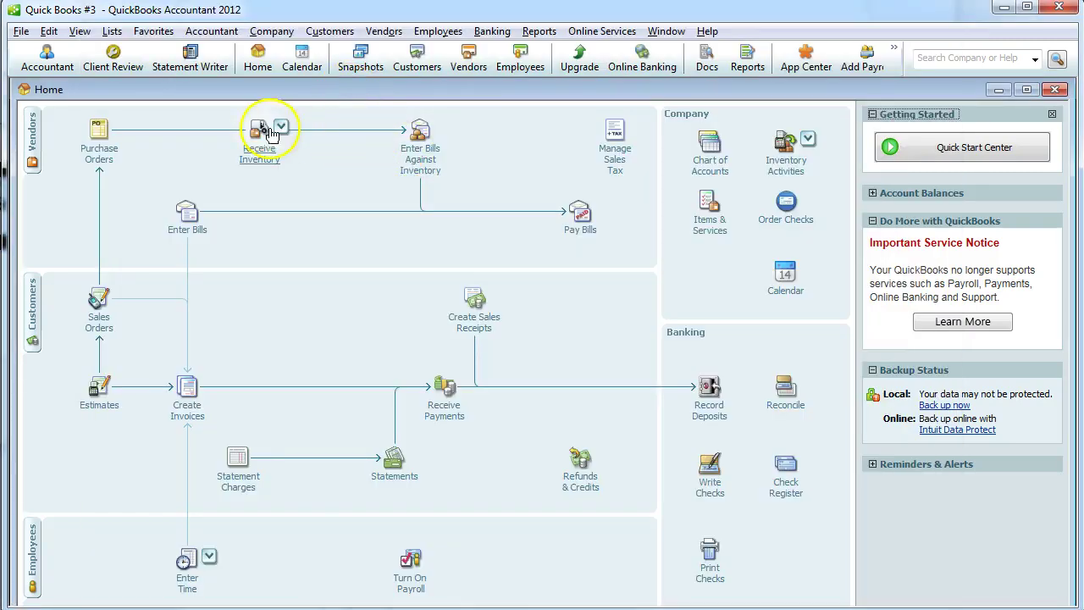
Start a 02/15/2015 inventory bill from TackleDirect receiving purchase order 2.
{"action": "left_click", "coordinate": [264, 154]}
{"action": "left_click", "coordinate": [329, 150]}
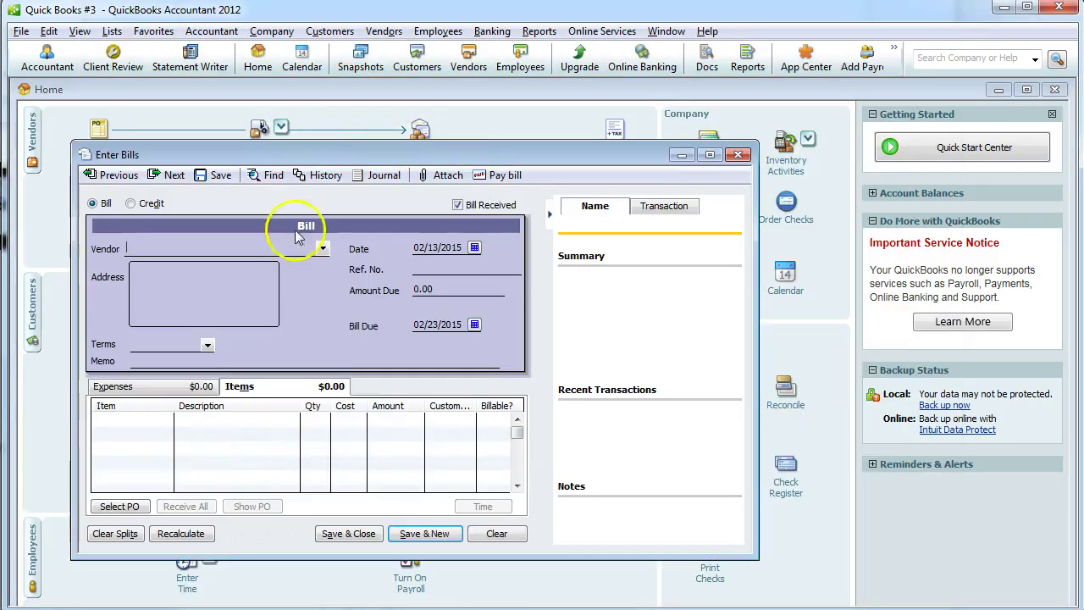
{"action": "left_click", "coordinate": [477, 249]}
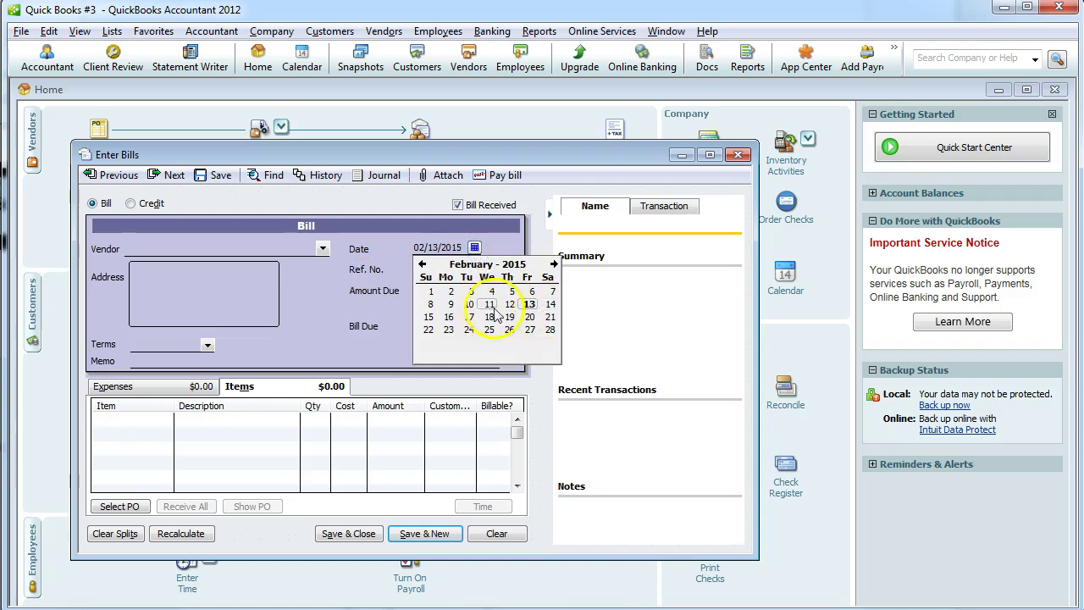
{"action": "left_click", "coordinate": [426, 318]}
{"action": "left_click", "coordinate": [322, 248]}
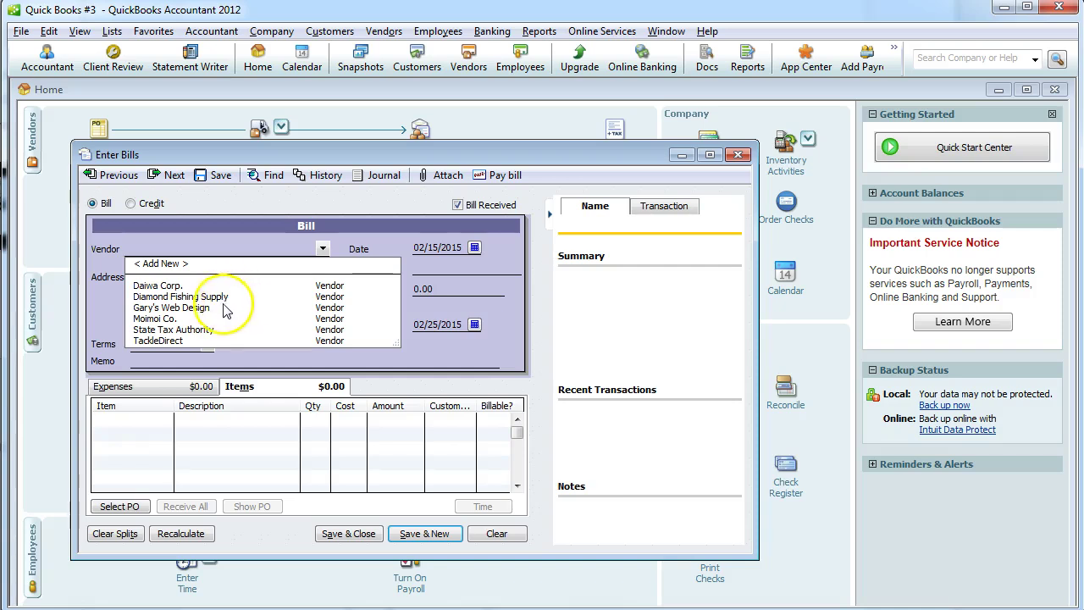
{"action": "left_click", "coordinate": [193, 344]}
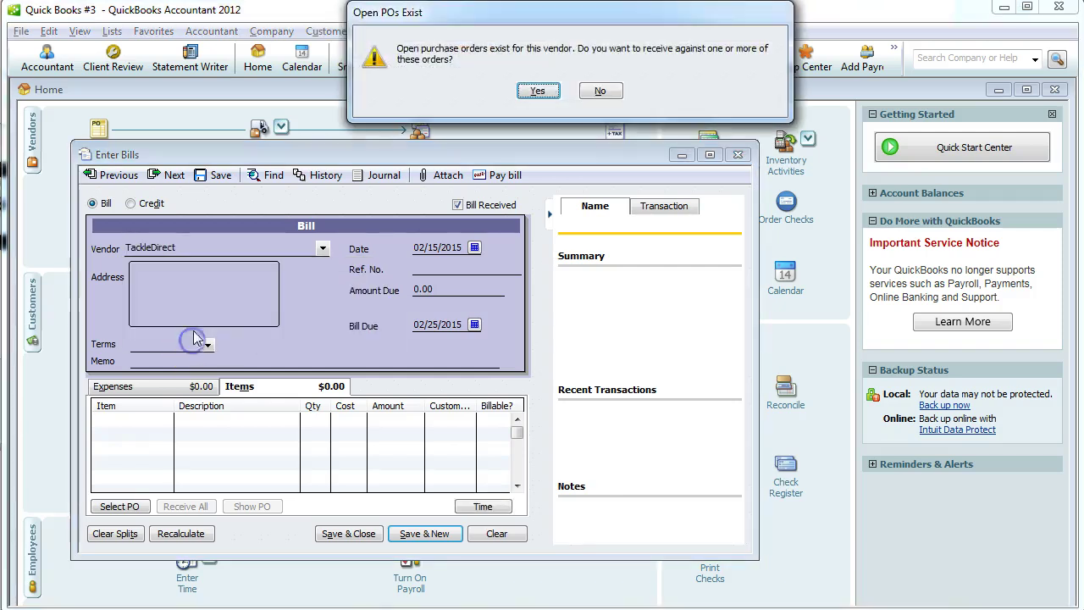
{"action": "left_click", "coordinate": [546, 92]}
{"action": "left_click", "coordinate": [351, 283]}
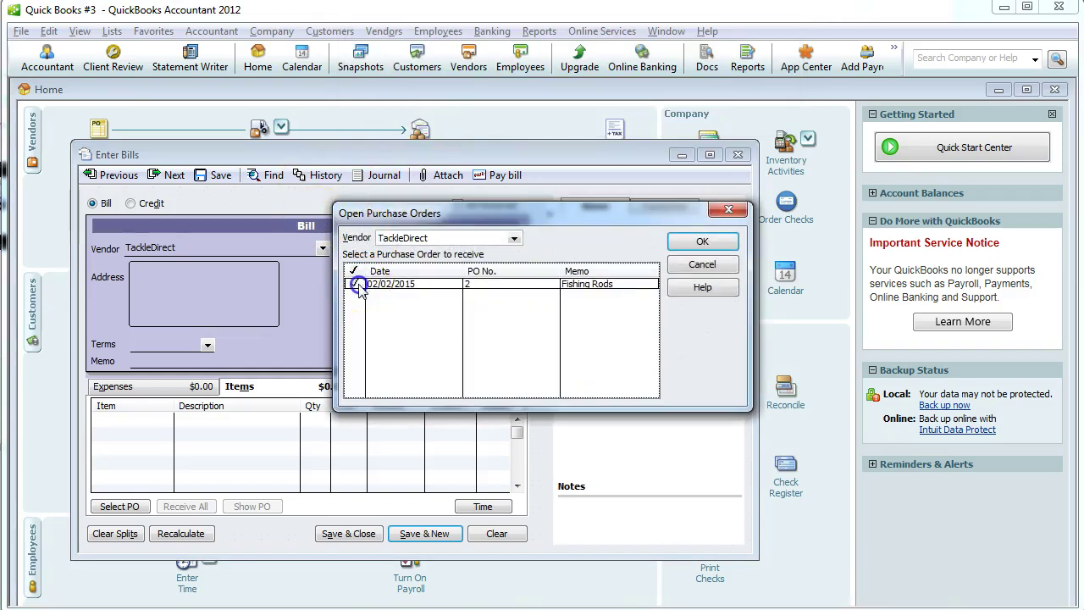
{"action": "left_click", "coordinate": [702, 241]}
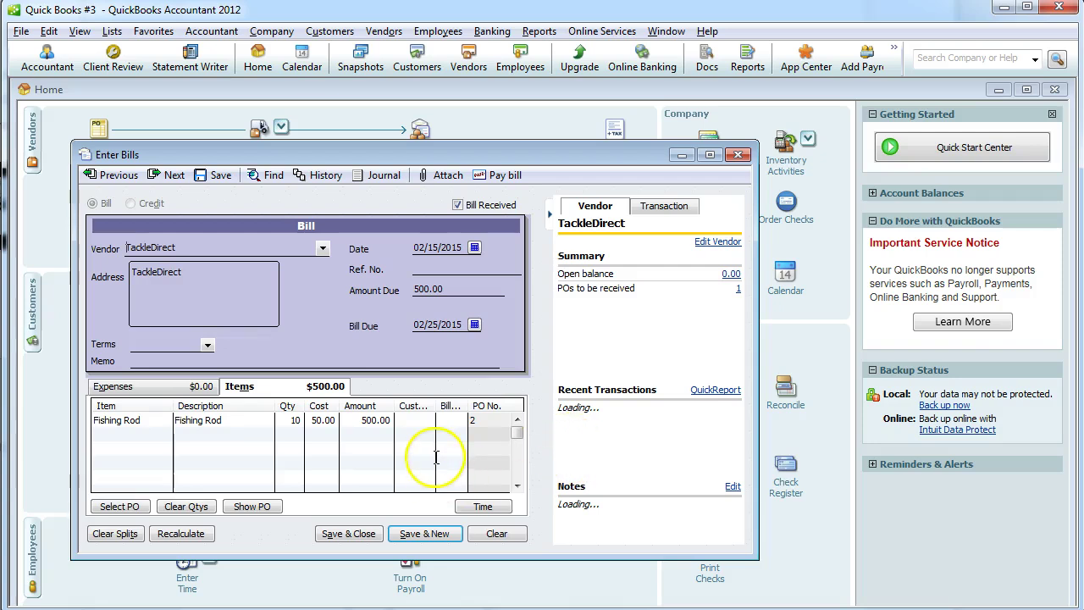
Change the Fishing Rod quantity to 9 so the bill totals 450.00.
{"action": "left_click", "coordinate": [294, 421]}
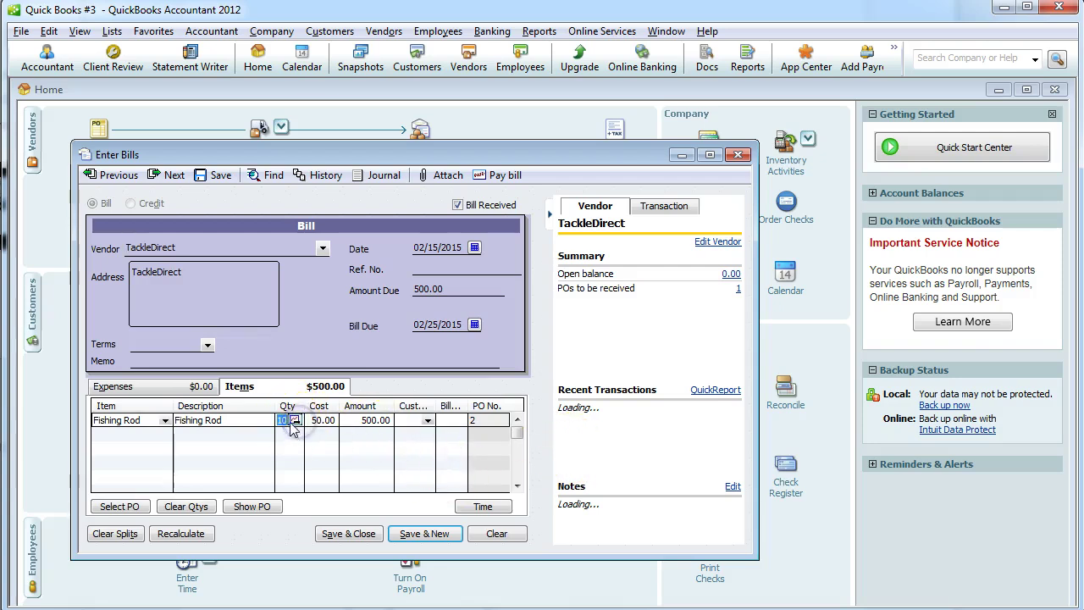
{"action": "type", "text": "9"}
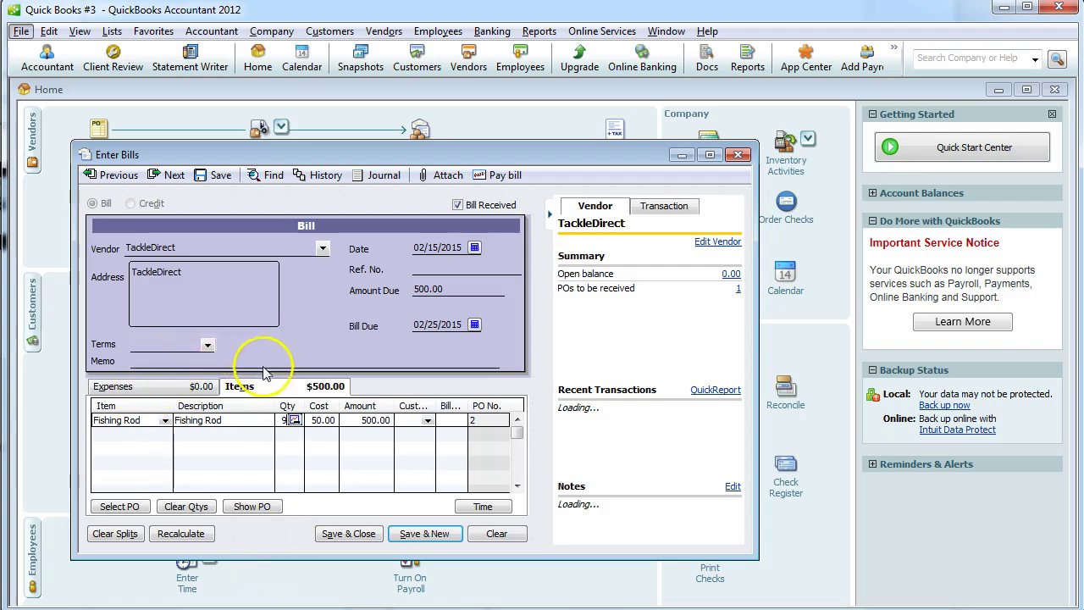
{"action": "left_click", "coordinate": [155, 348]}
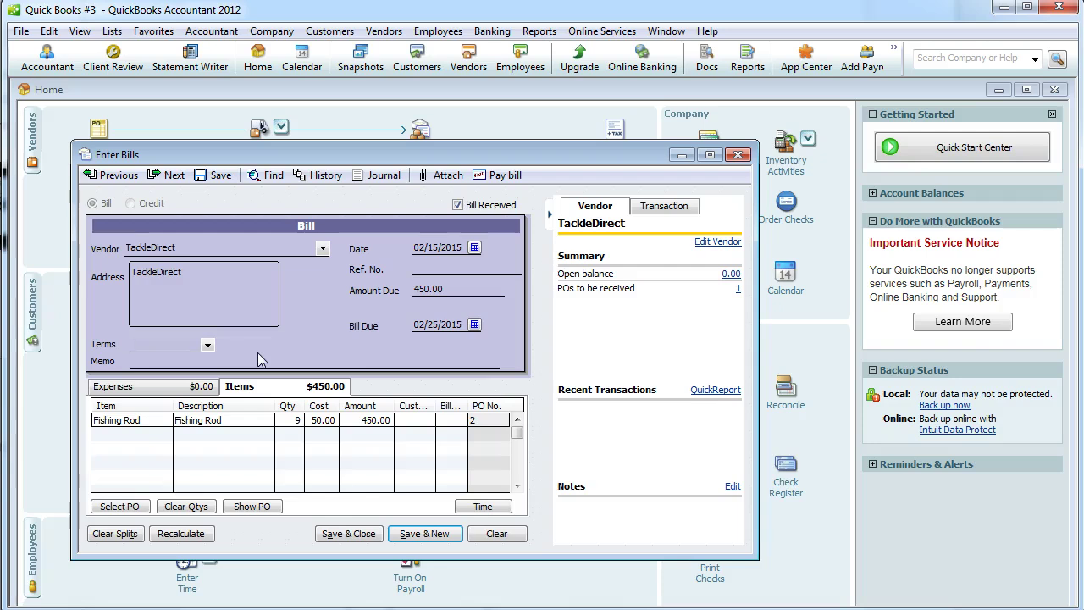
{"action": "key", "text": "alt+Tab"}
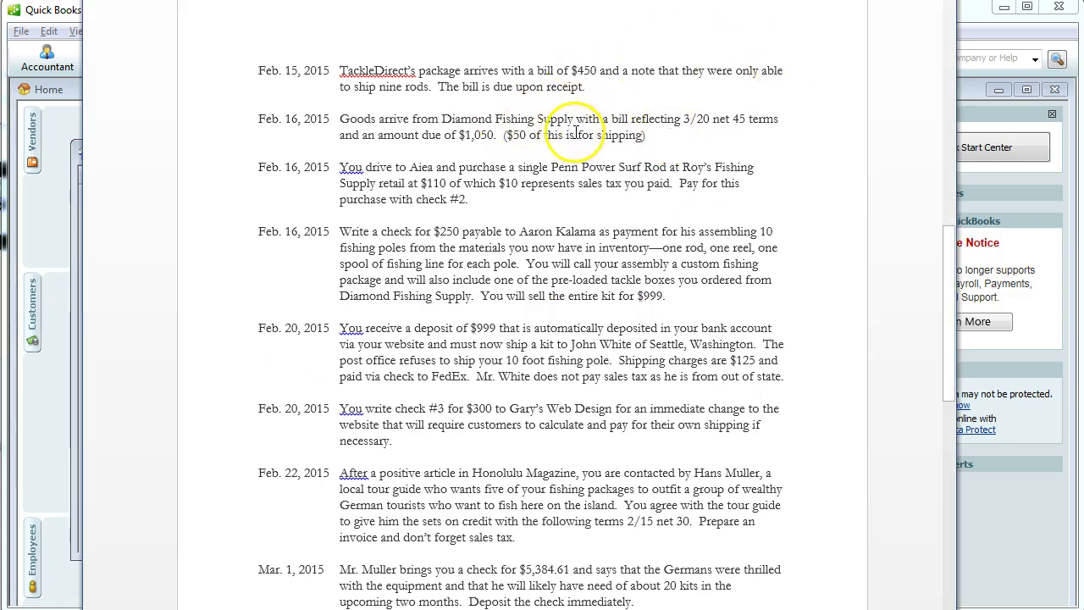
Give the TackleDirect bill Due on receipt terms and a 'Fishing' memo, then save it.
{"action": "key", "text": "alt+Tab"}
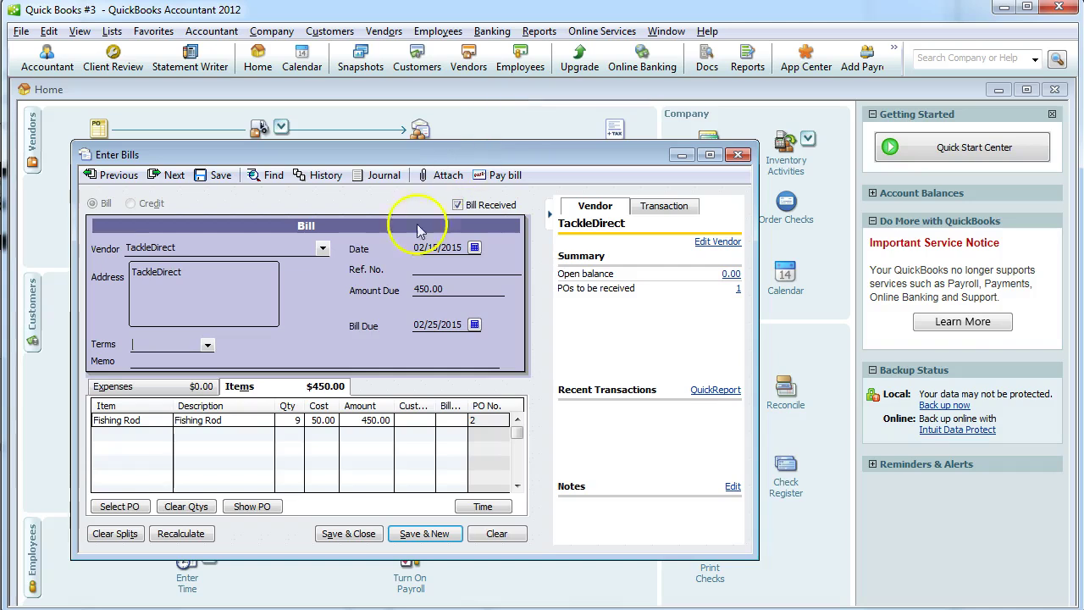
{"action": "left_click", "coordinate": [207, 345]}
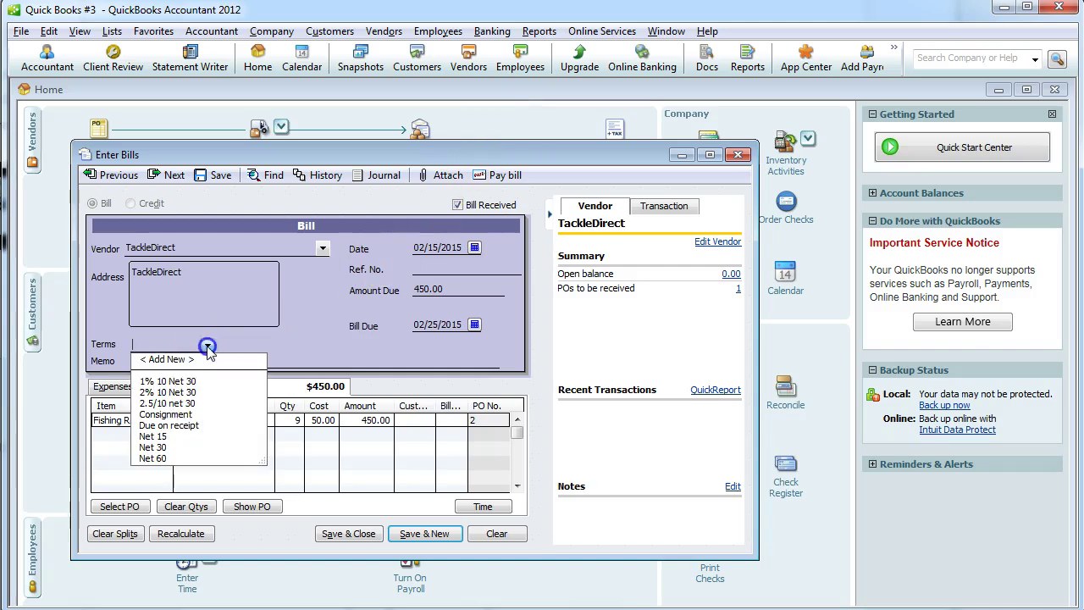
{"action": "left_click", "coordinate": [169, 425]}
{"action": "left_click", "coordinate": [165, 360]}
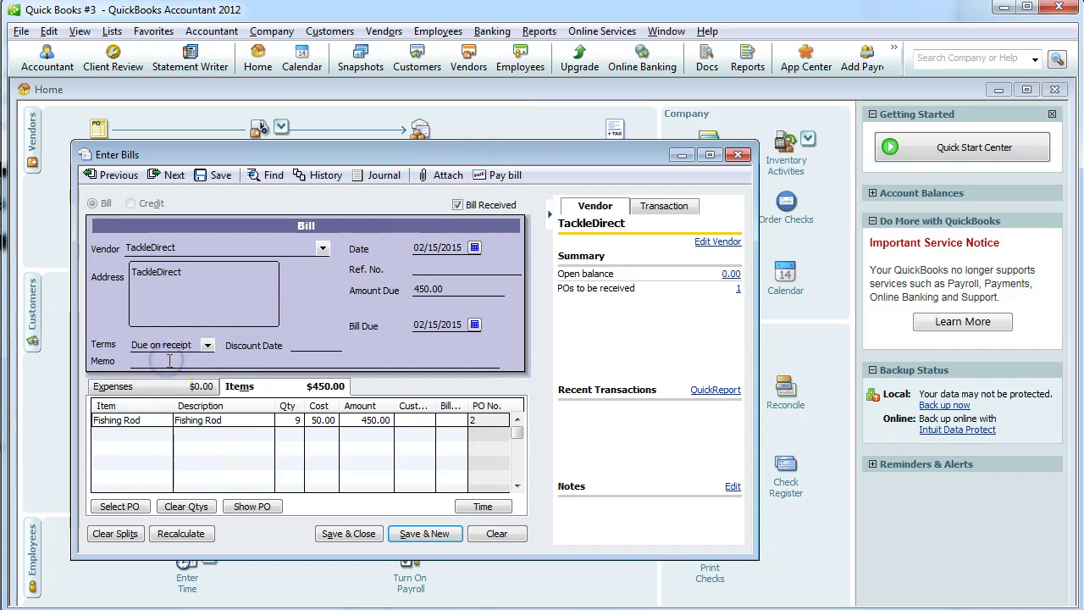
{"action": "type", "text": "Fishing Rod"}
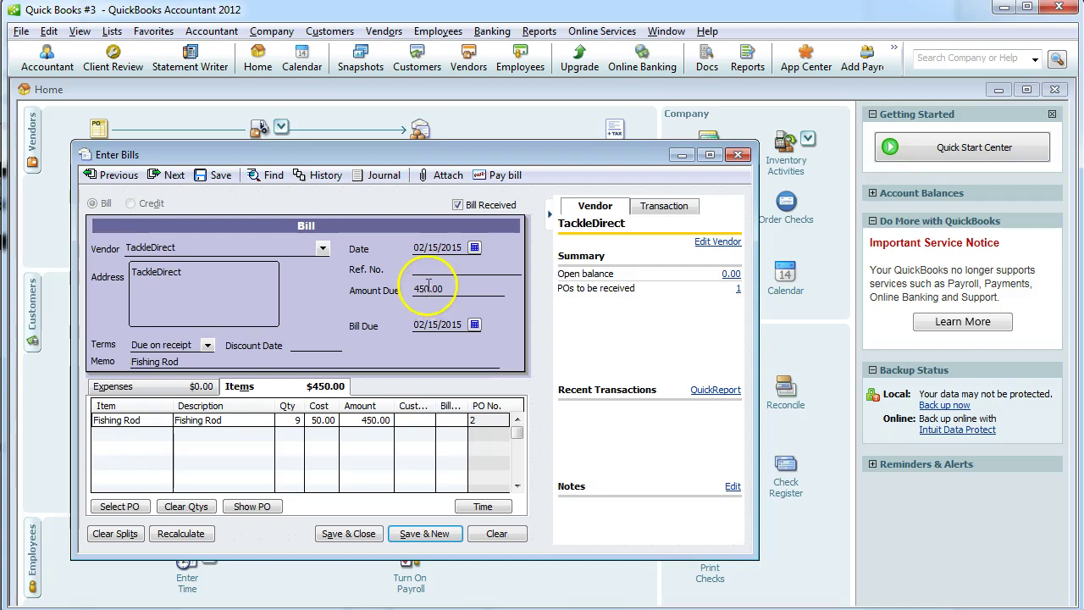
{"action": "left_click", "coordinate": [348, 533]}
{"action": "left_click", "coordinate": [542, 158]}
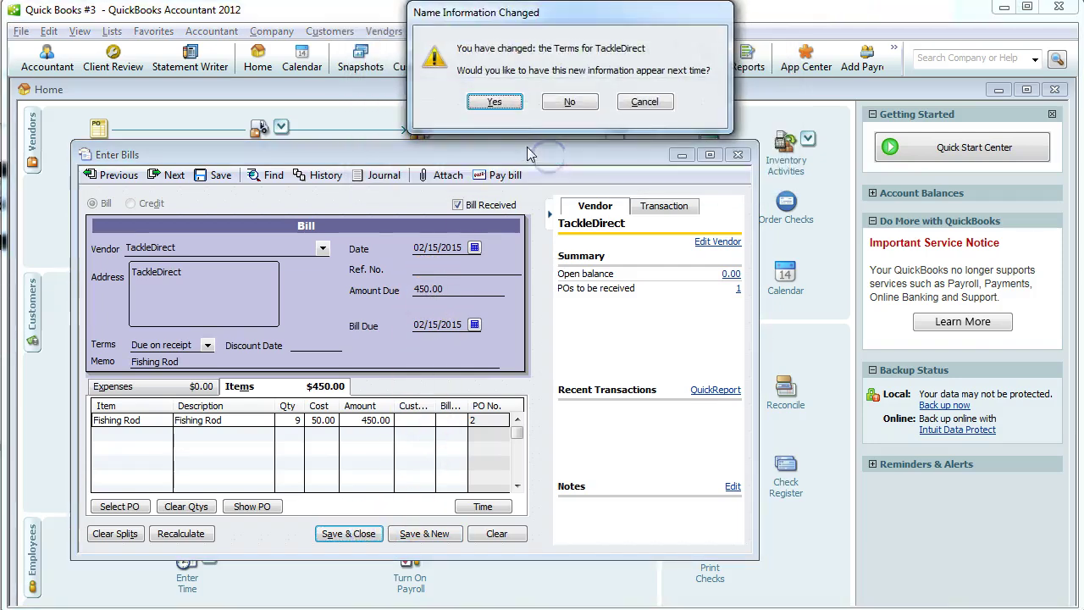
{"action": "left_click", "coordinate": [493, 101]}
{"action": "key", "text": "alt+Tab"}
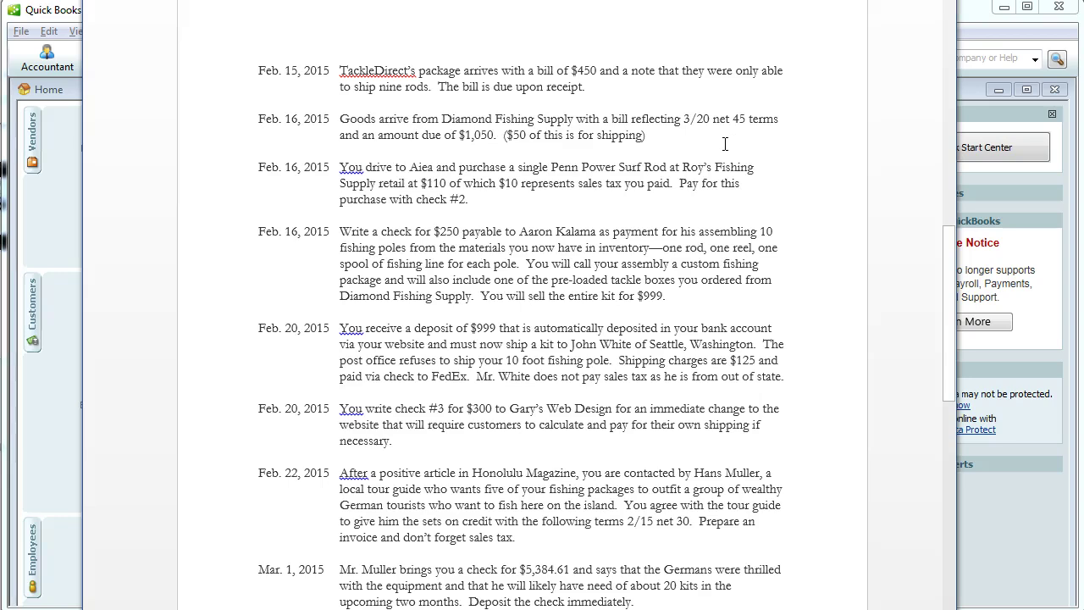
{"action": "key", "text": "alt+Tab"}
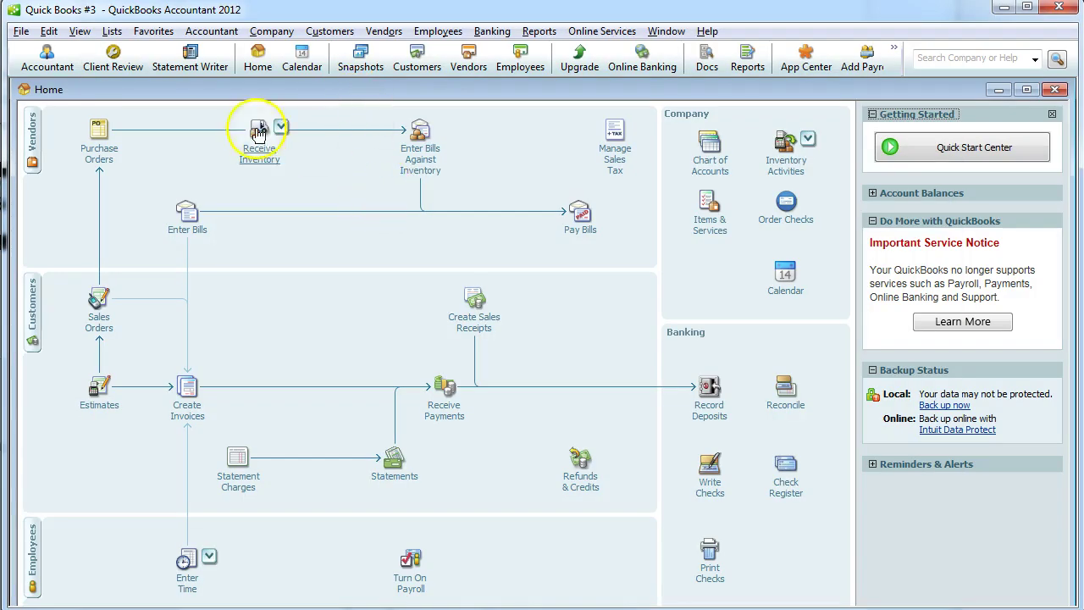
Start a 02/16/2015 Diamond Fishing Supply bill receiving PO 4's tackle boxes.
{"action": "left_click", "coordinate": [258, 133]}
{"action": "left_click", "coordinate": [360, 156]}
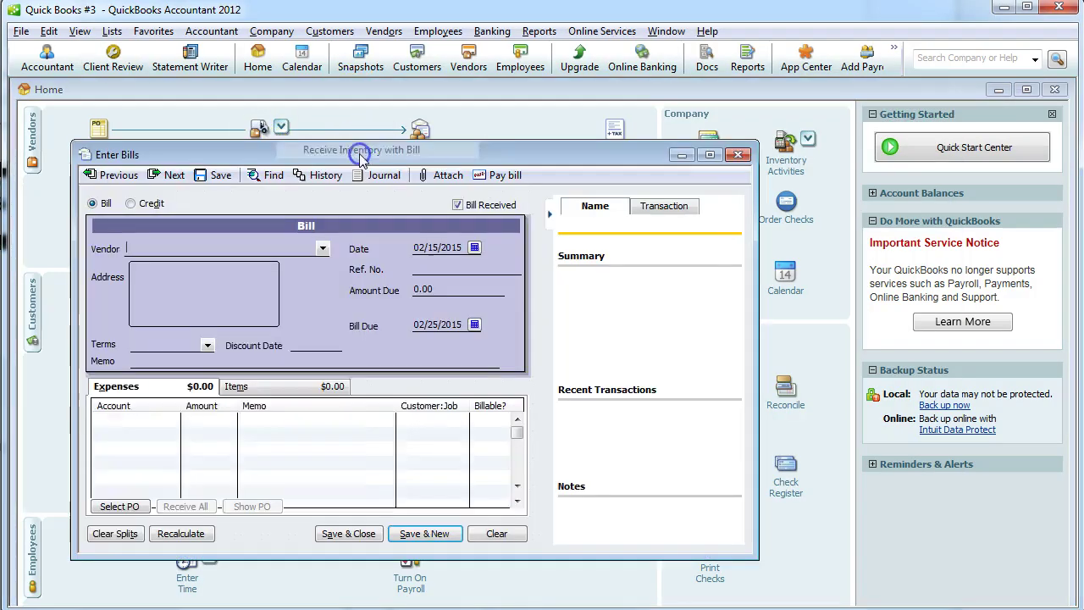
{"action": "left_click", "coordinate": [474, 247]}
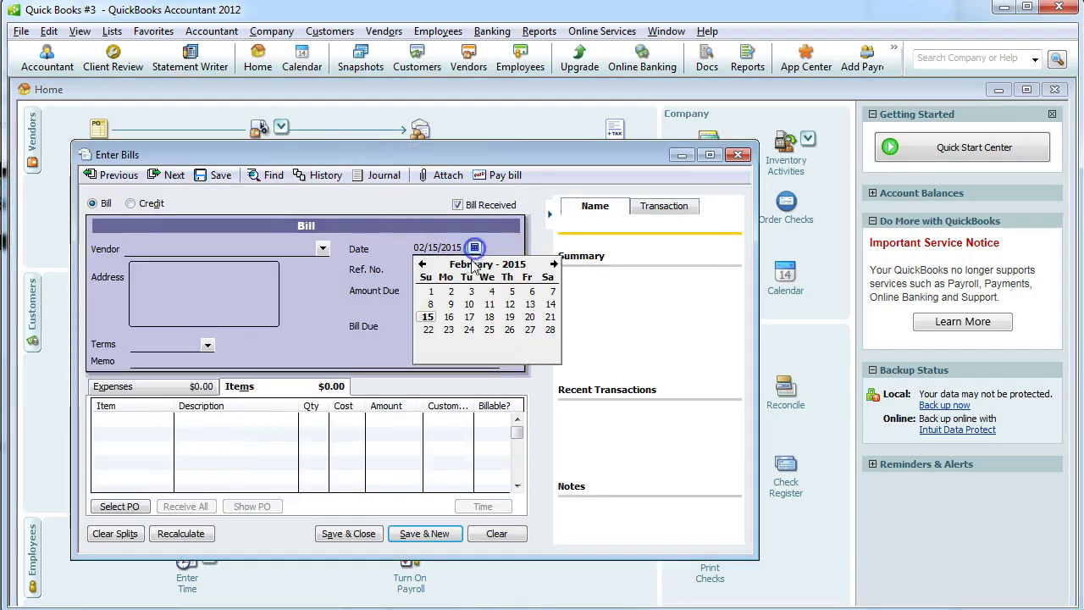
{"action": "left_click", "coordinate": [449, 317]}
{"action": "left_click", "coordinate": [323, 248]}
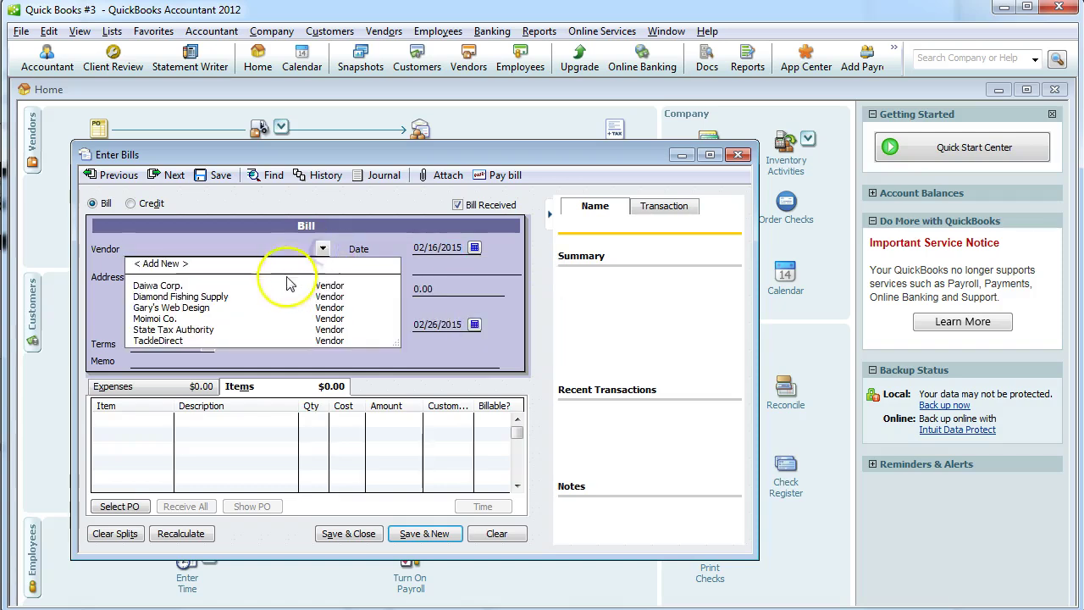
{"action": "left_click", "coordinate": [266, 297]}
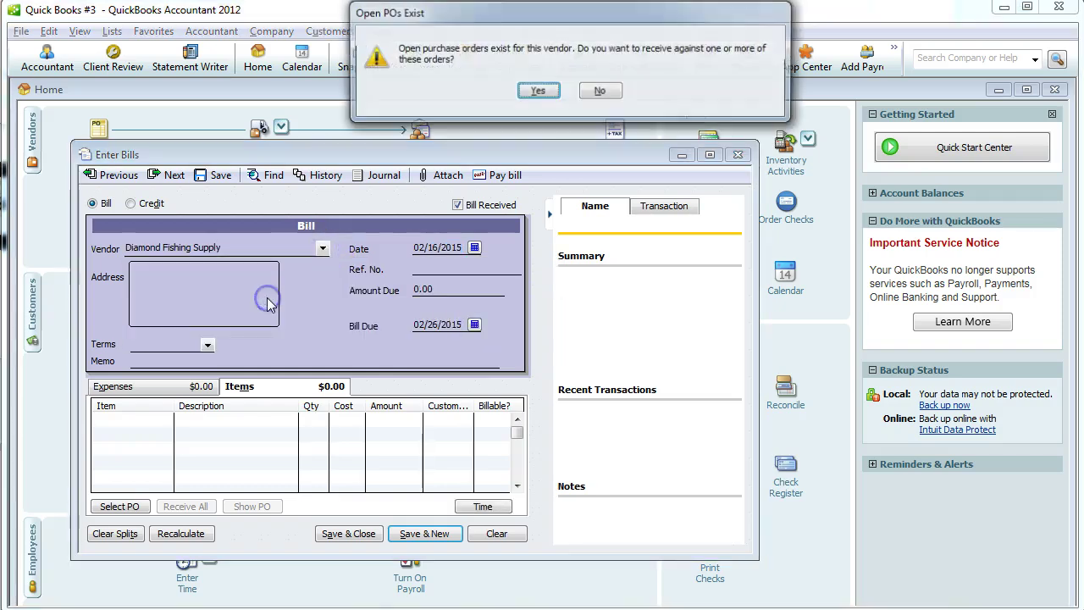
{"action": "left_click", "coordinate": [555, 96]}
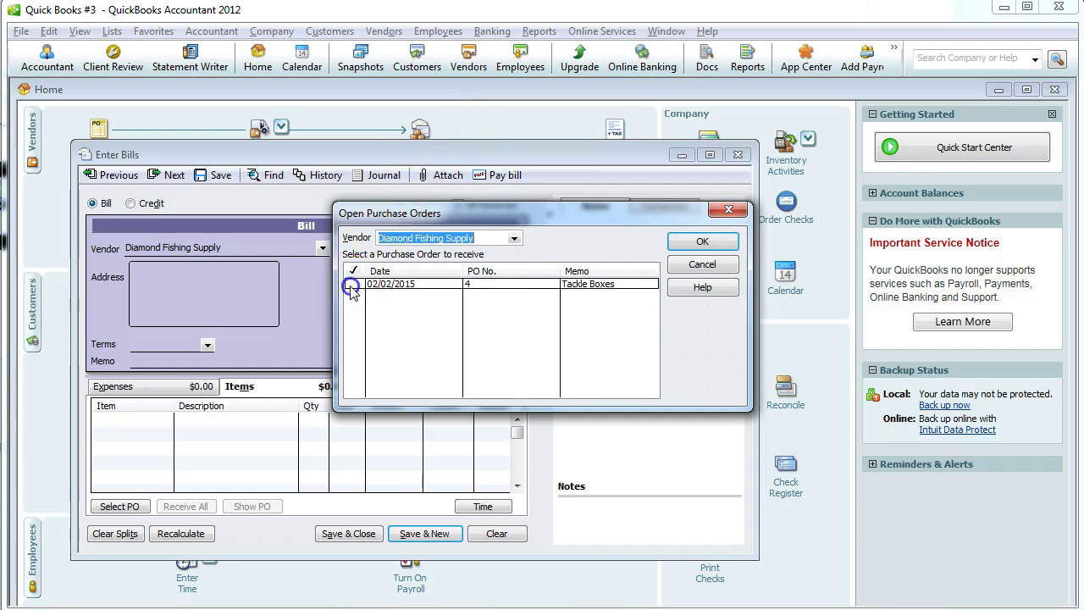
{"action": "left_click", "coordinate": [352, 285]}
{"action": "left_click", "coordinate": [702, 241]}
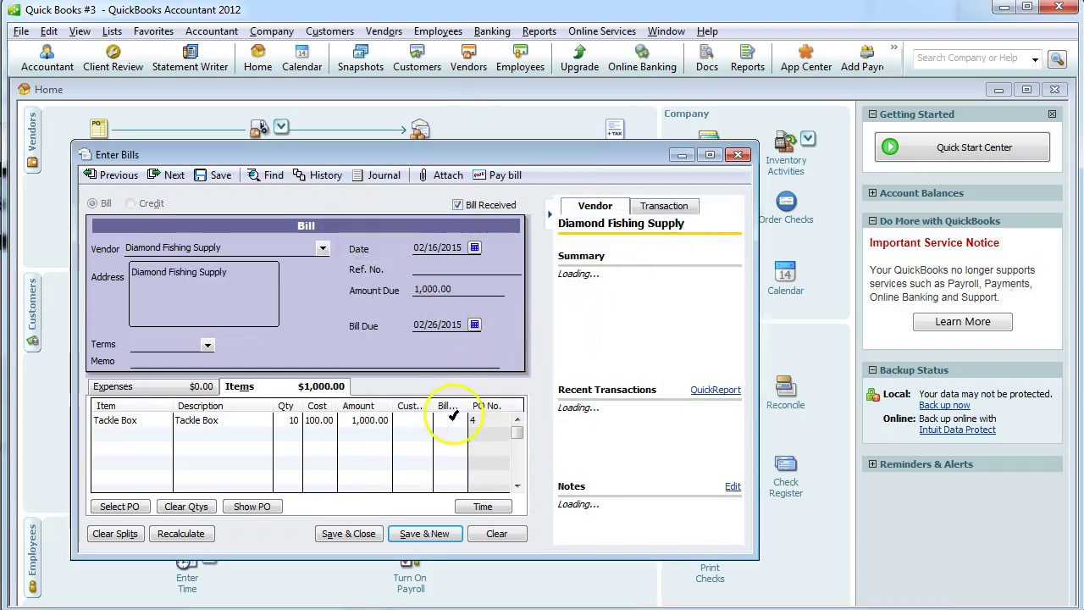
Set the Tackle Box cost to 105 so the bill totals 1,050.00.
{"action": "left_click", "coordinate": [362, 420]}
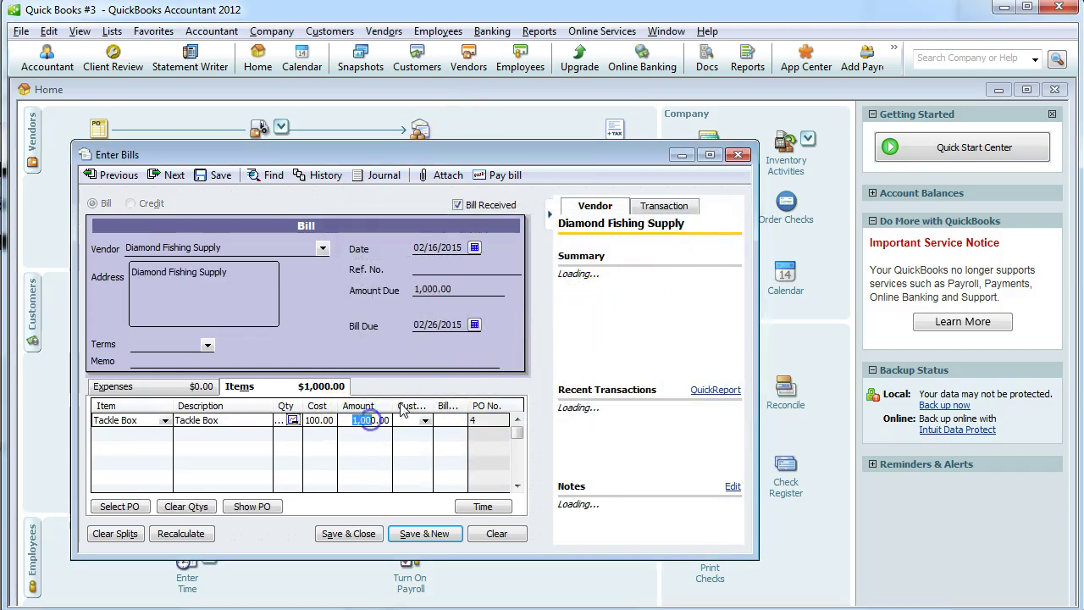
{"action": "type", "text": "10"}
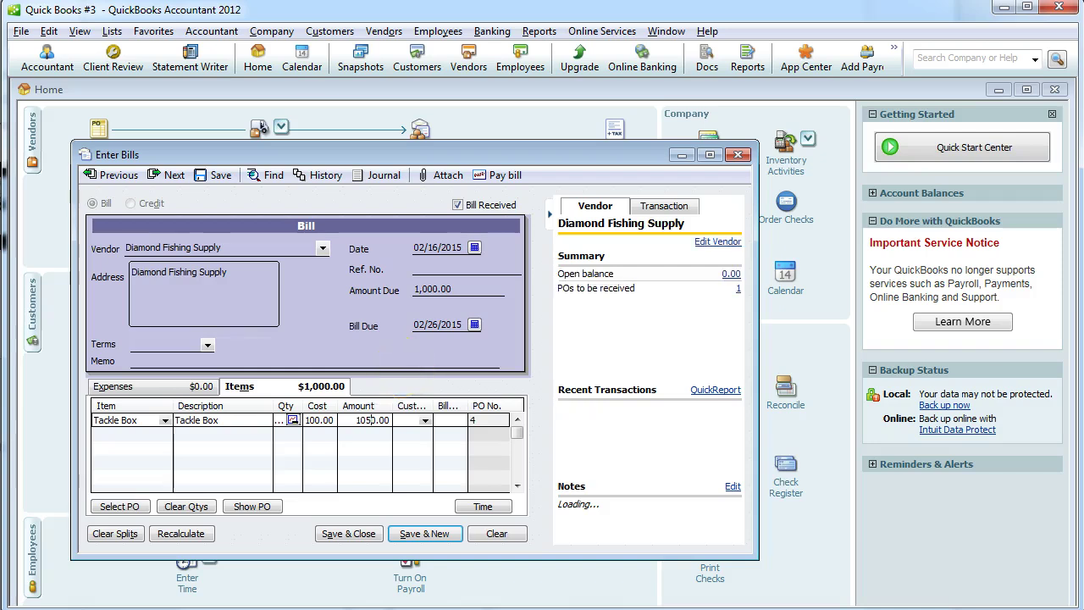
{"action": "type", "text": "5"}
{"action": "left_click", "coordinate": [200, 533]}
{"action": "left_click", "coordinate": [207, 344]}
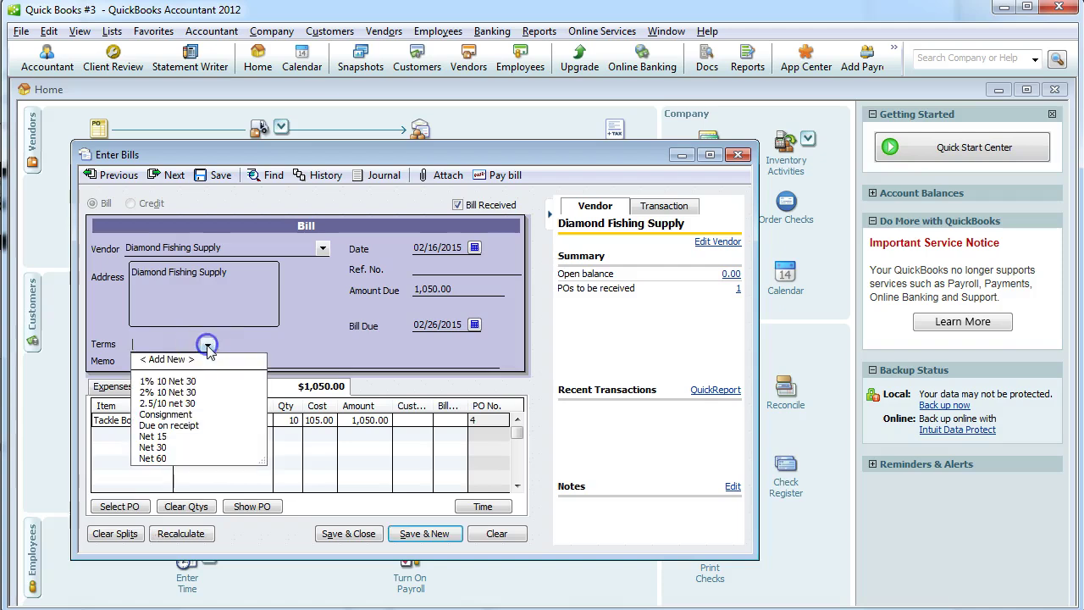
Create new 3/20 net 45 terms: due in 45 days, 3% discount within 20 days.
{"action": "left_click", "coordinate": [203, 360]}
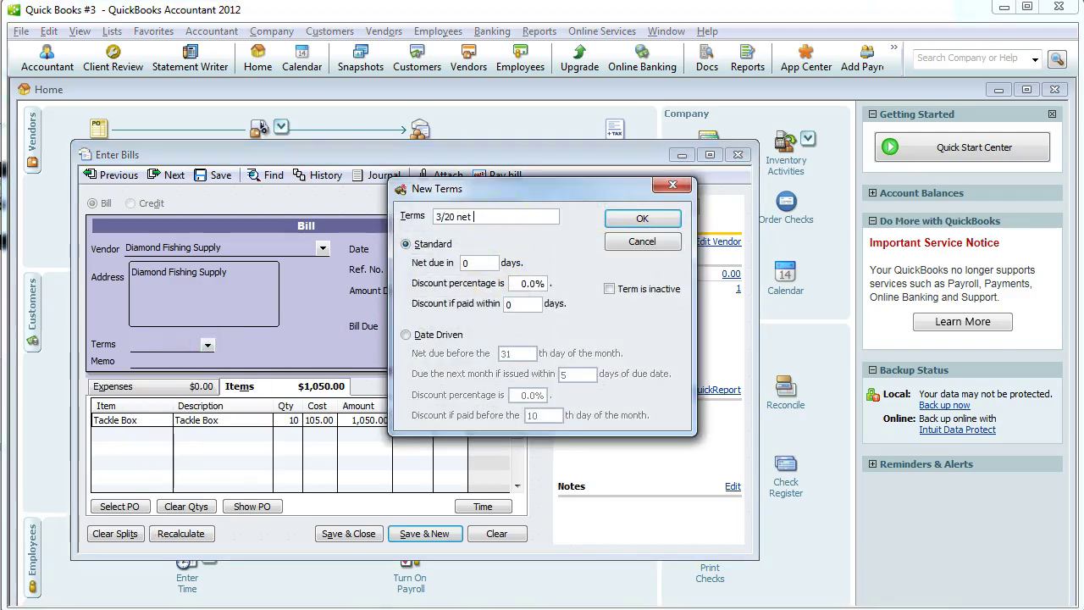
{"action": "left_click", "coordinate": [486, 262]}
{"action": "type", "text": "45"}
{"action": "key", "text": "Tab"}
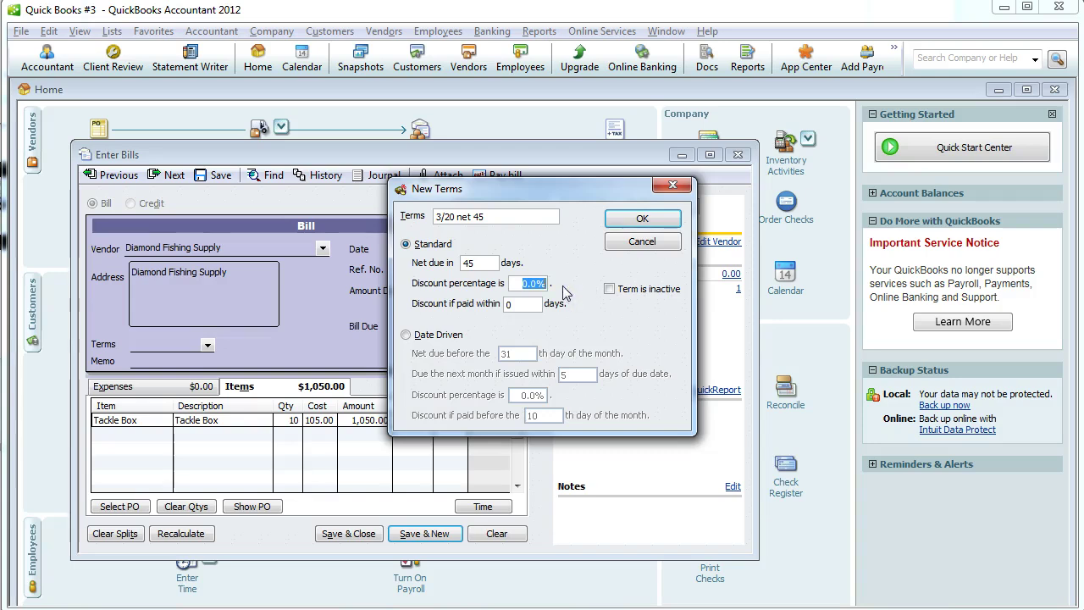
{"action": "type", "text": "3"}
{"action": "left_click", "coordinate": [501, 306]}
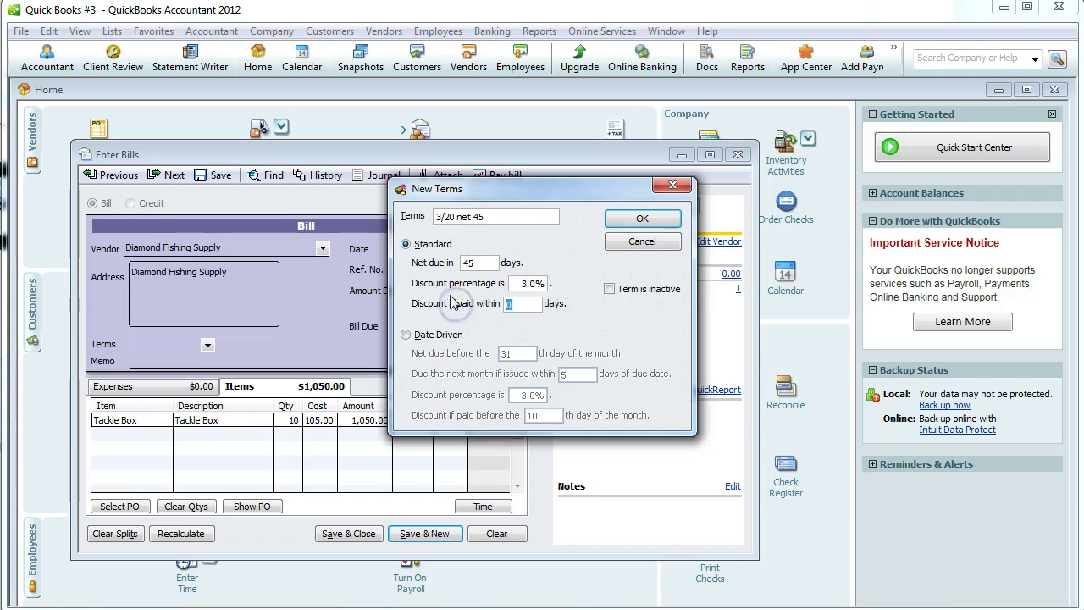
{"action": "left_click", "coordinate": [642, 218]}
Enter the memo 'Tackle Boxes' and save the bill, accepting both prompts.
{"action": "left_click", "coordinate": [223, 362]}
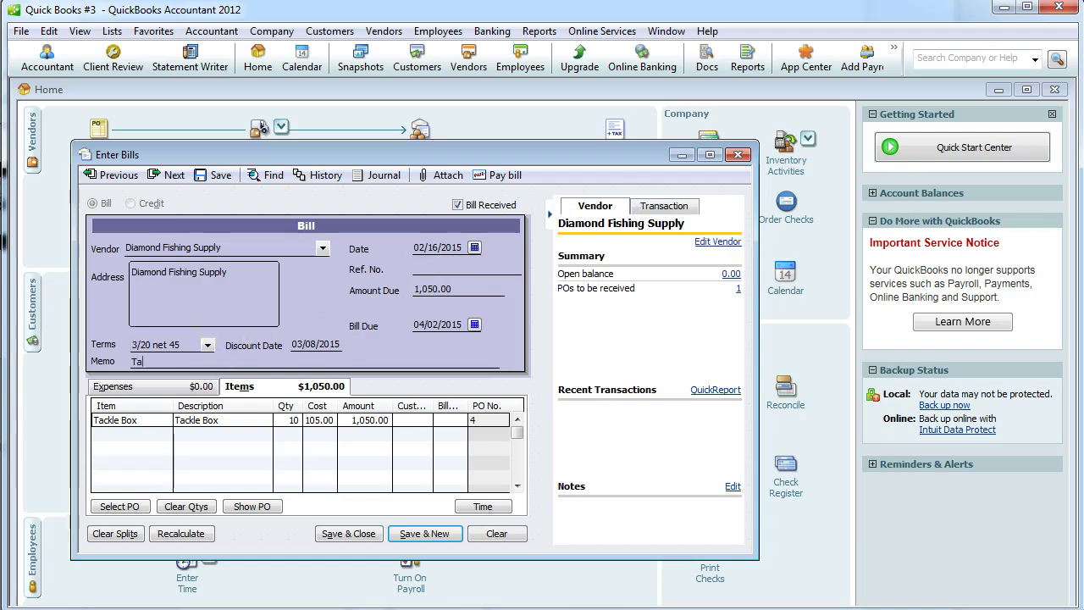
{"action": "type", "text": "Tackle Boxes"}
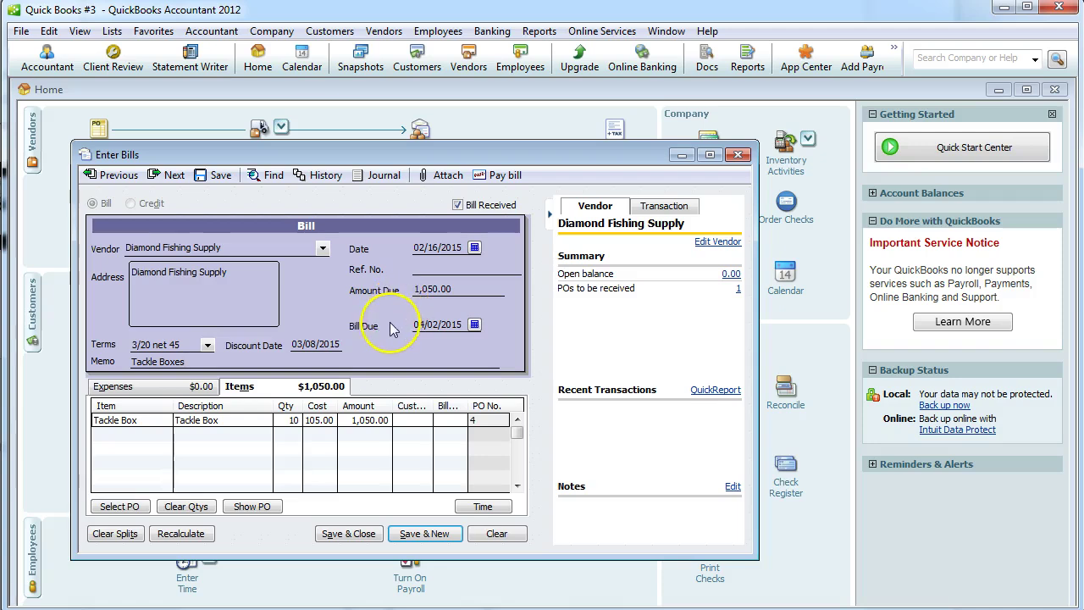
{"action": "left_click", "coordinate": [360, 535]}
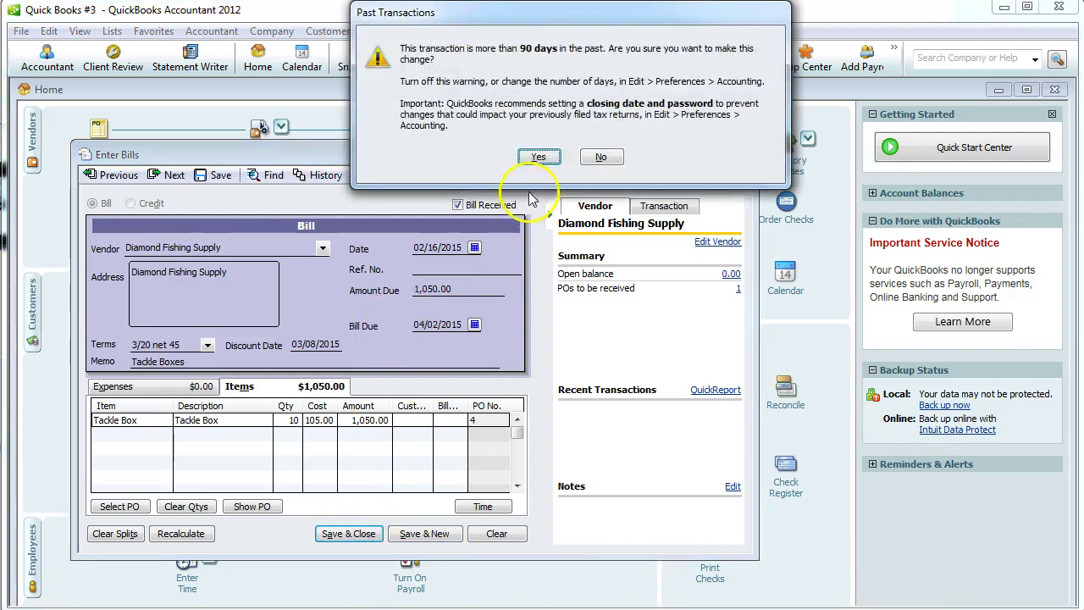
{"action": "left_click", "coordinate": [538, 158]}
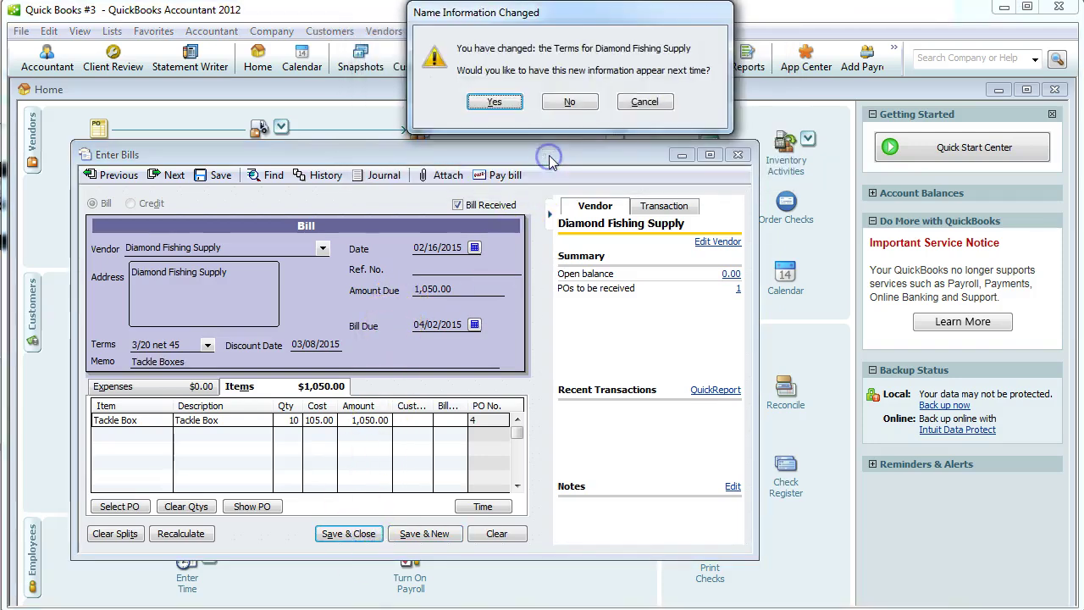
{"action": "left_click", "coordinate": [496, 103]}
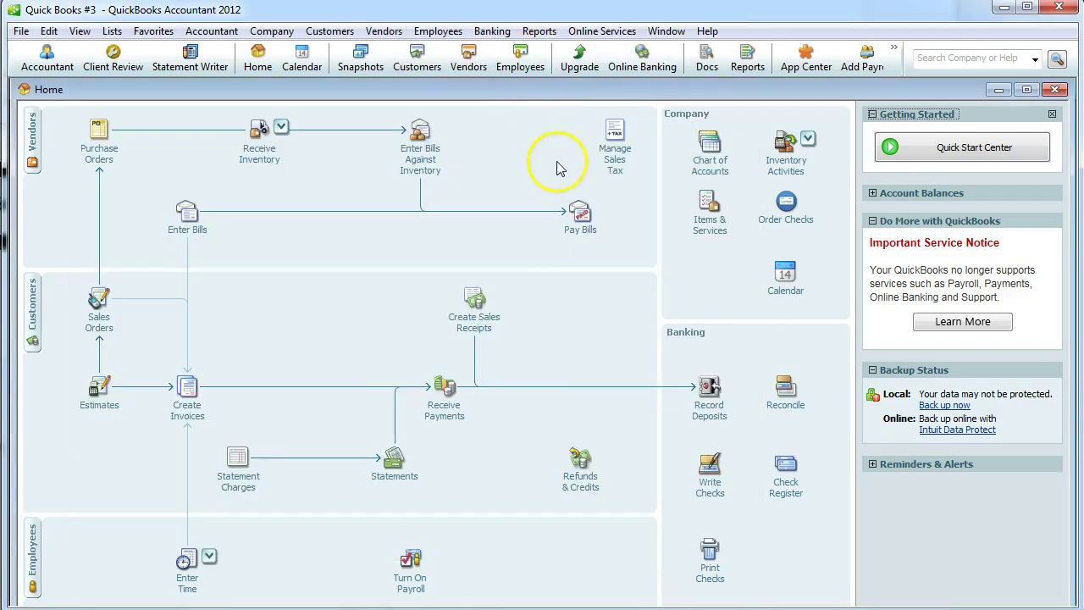
Review the Feb. 16 assignment entries and open a new Bank of Laie check.
{"action": "key", "text": "alt+Tab"}
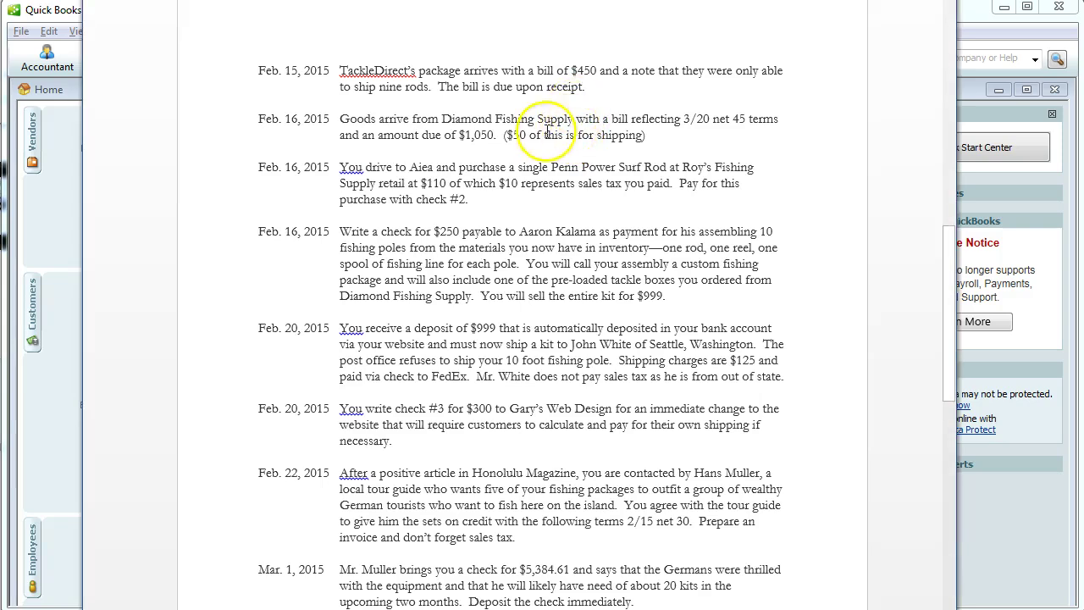
{"action": "scroll", "coordinate": [427, 137], "scroll_direction": "down", "scroll_amount": 3}
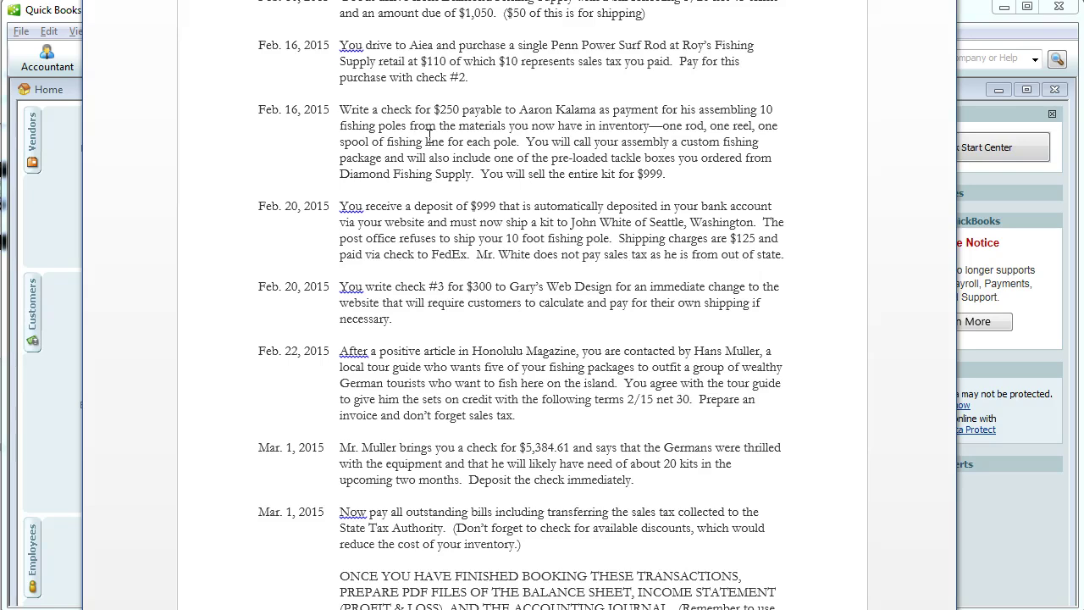
{"action": "left_click", "coordinate": [487, 70]}
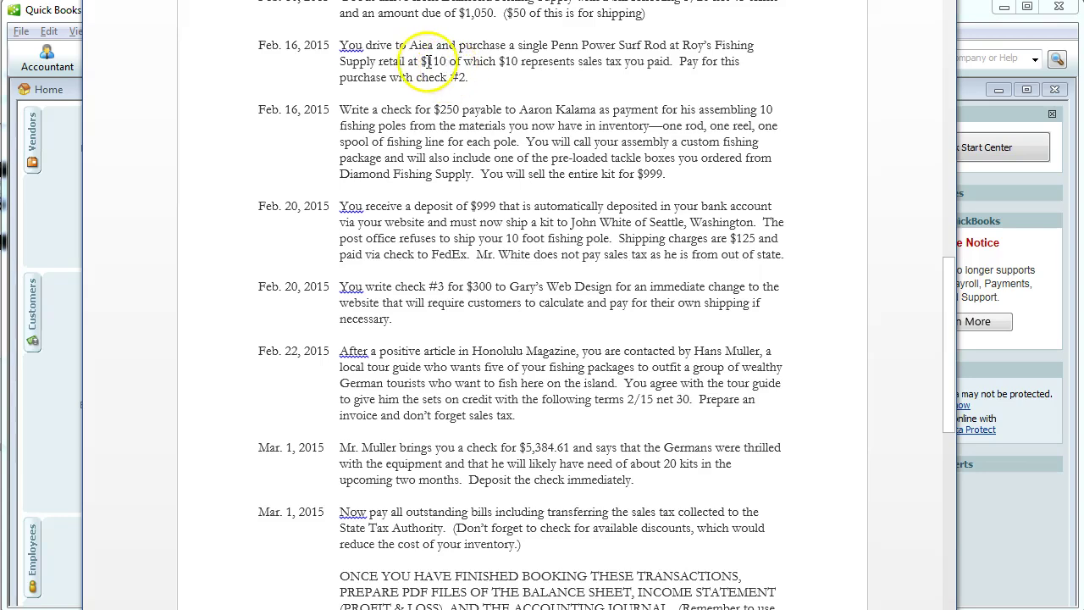
{"action": "left_click", "coordinate": [992, 523]}
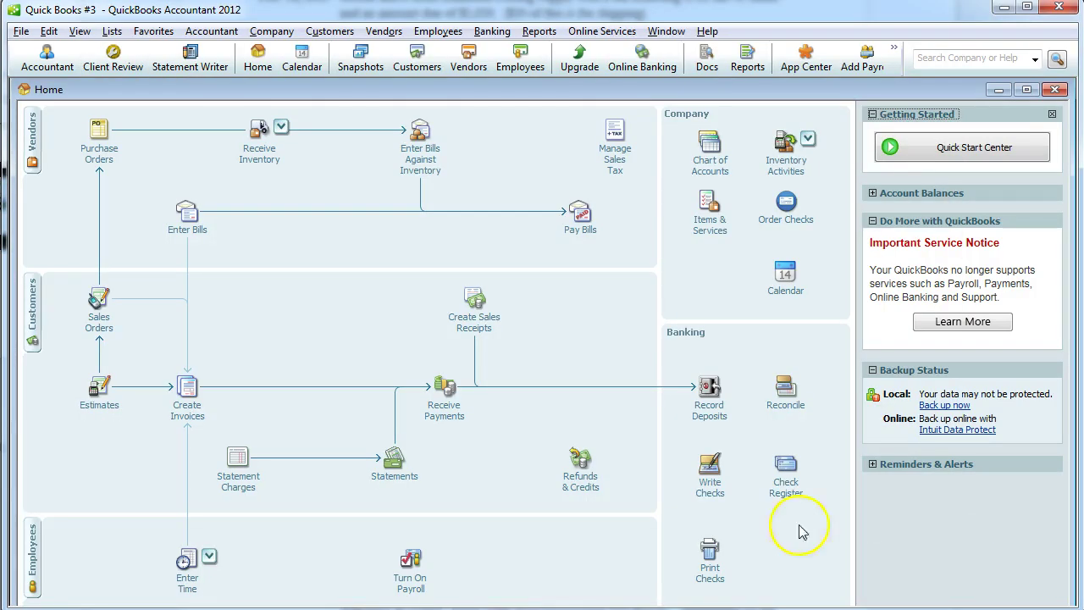
{"action": "left_click", "coordinate": [709, 483]}
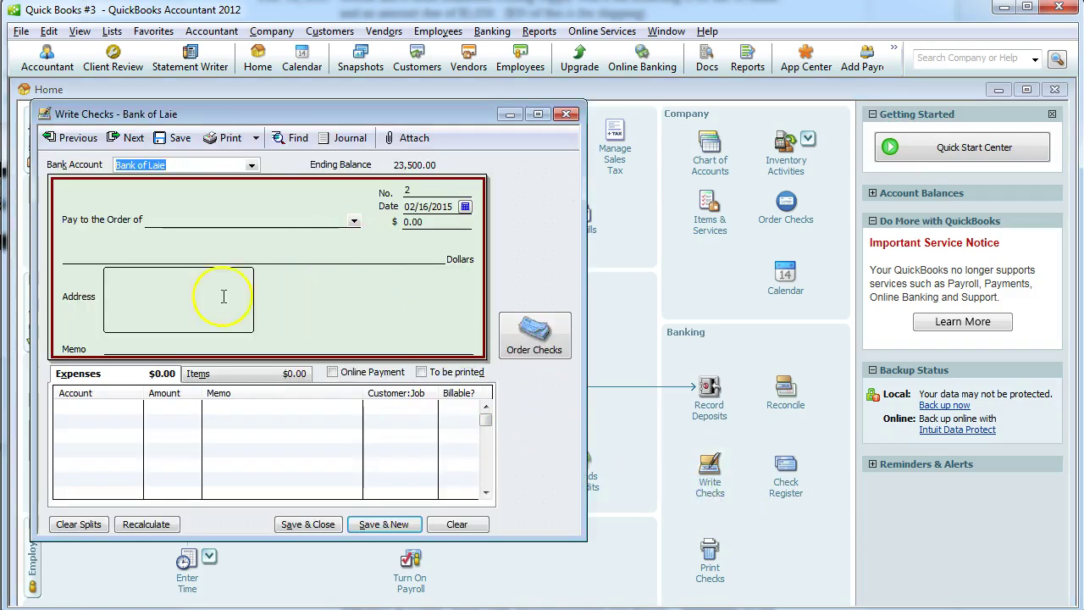
{"action": "left_click", "coordinate": [111, 407]}
Add an Other Expense account named Inventory Adjustment on the check's first expense line.
{"action": "left_click", "coordinate": [135, 408]}
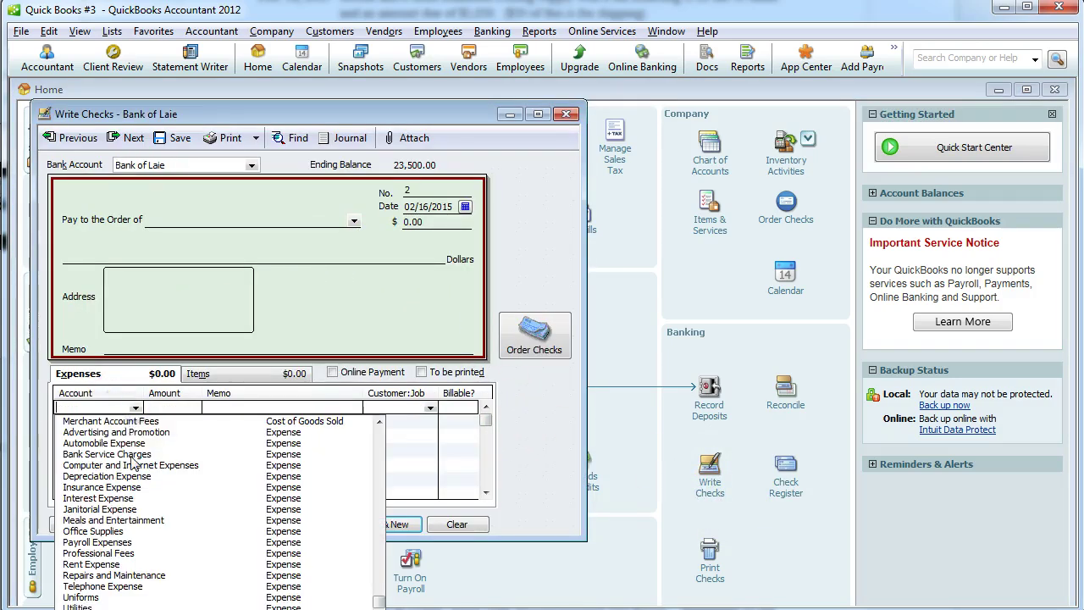
{"action": "scroll", "coordinate": [97, 447], "scroll_direction": "up", "scroll_amount": 5}
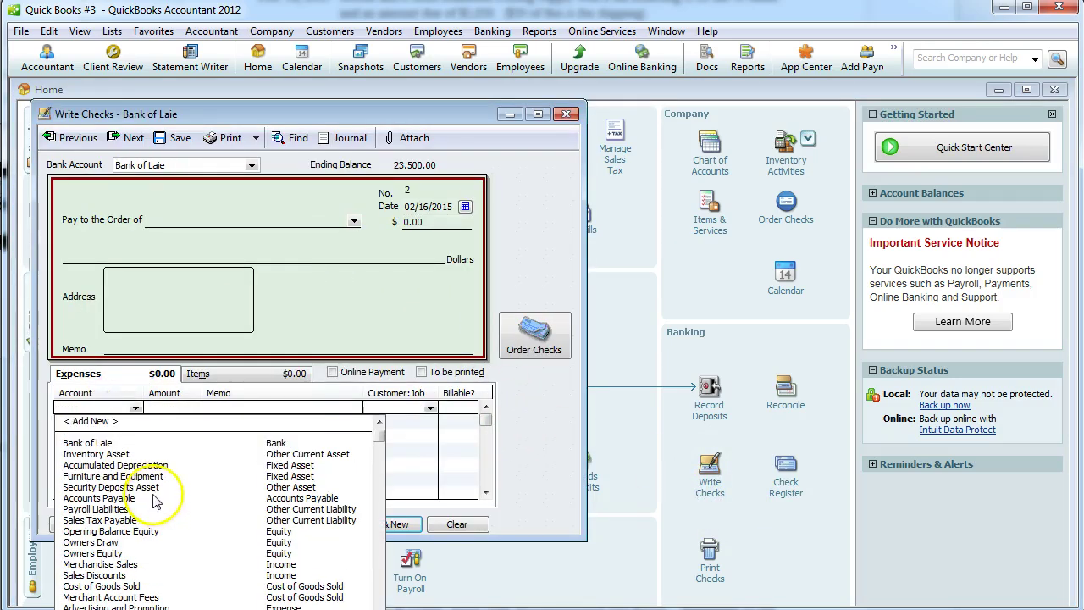
{"action": "left_click", "coordinate": [93, 420]}
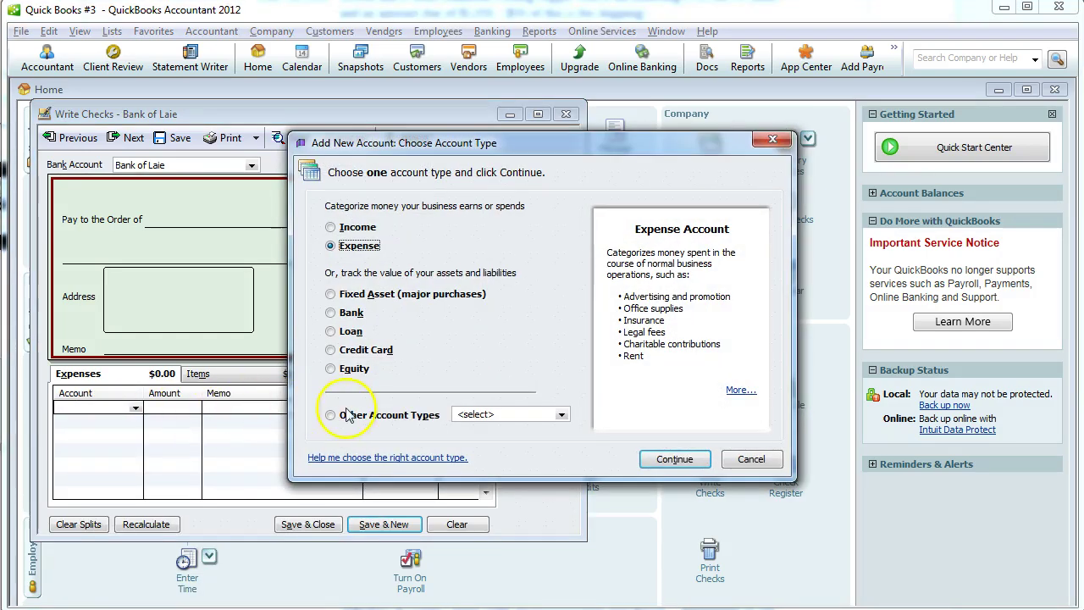
{"action": "left_click", "coordinate": [330, 415]}
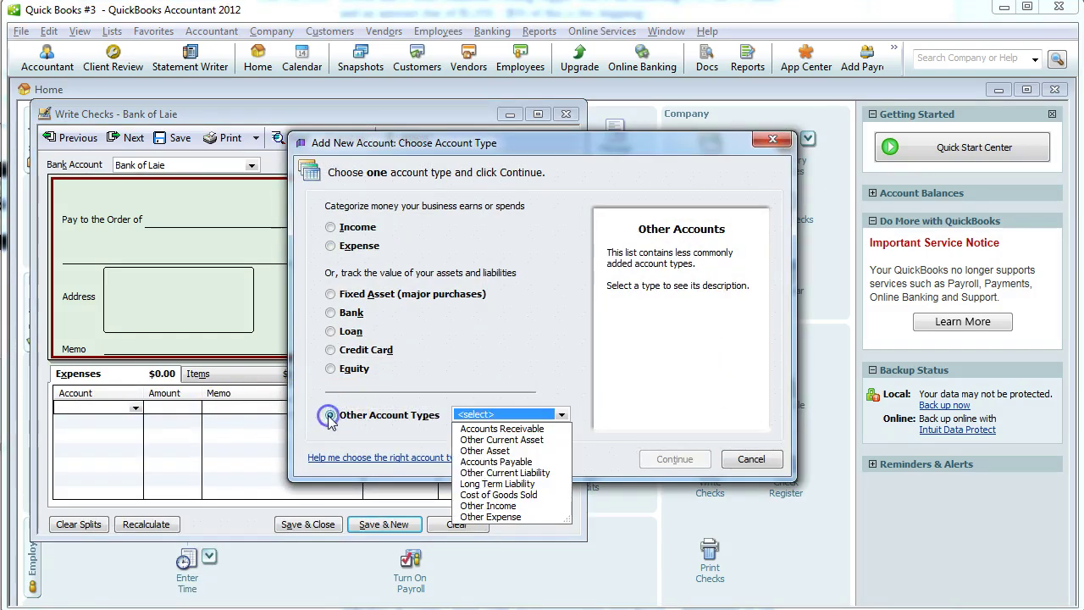
{"action": "left_click", "coordinate": [476, 517]}
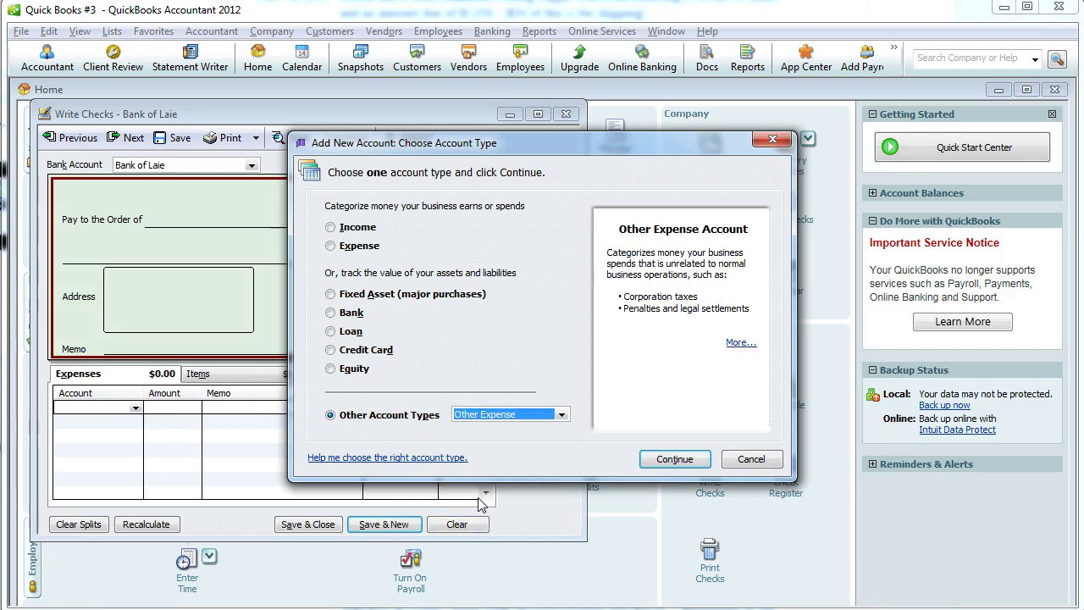
{"action": "left_click", "coordinate": [474, 499]}
{"action": "left_click", "coordinate": [696, 460]}
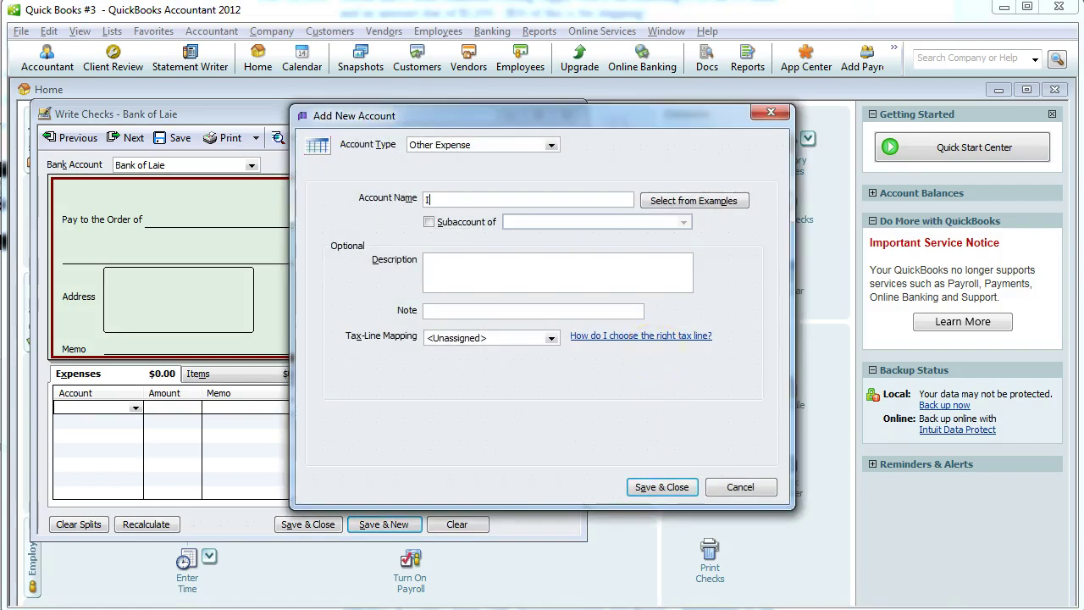
{"action": "type", "text": "Inventory Adjustment"}
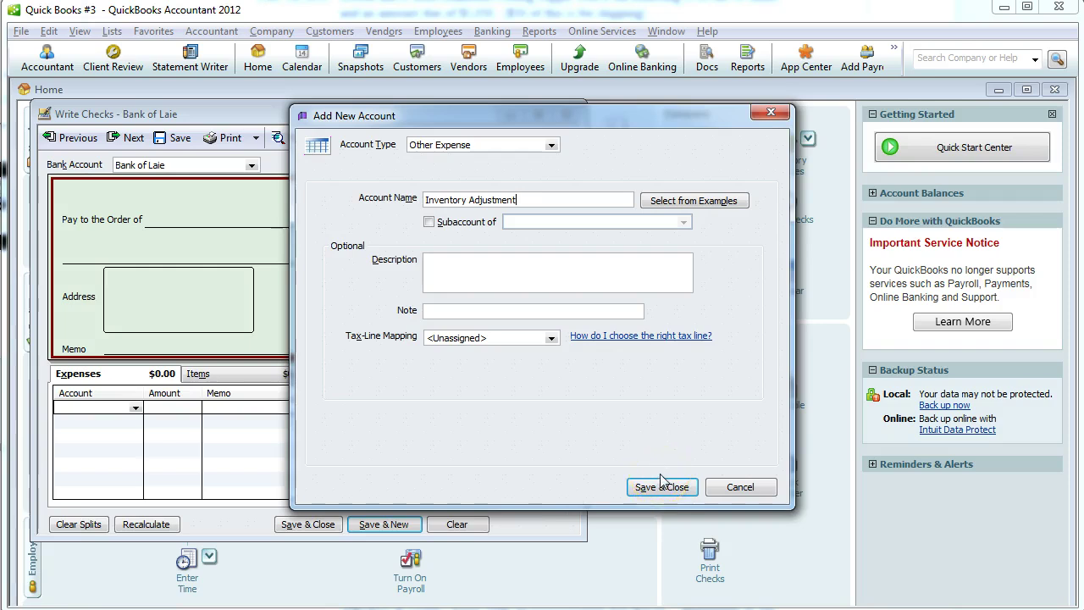
{"action": "left_click", "coordinate": [663, 486]}
{"action": "left_click", "coordinate": [205, 217]}
Quick Add Roy's Fishing Supply as a vendor and make it the check's payee.
{"action": "key", "text": "alt+Tab"}
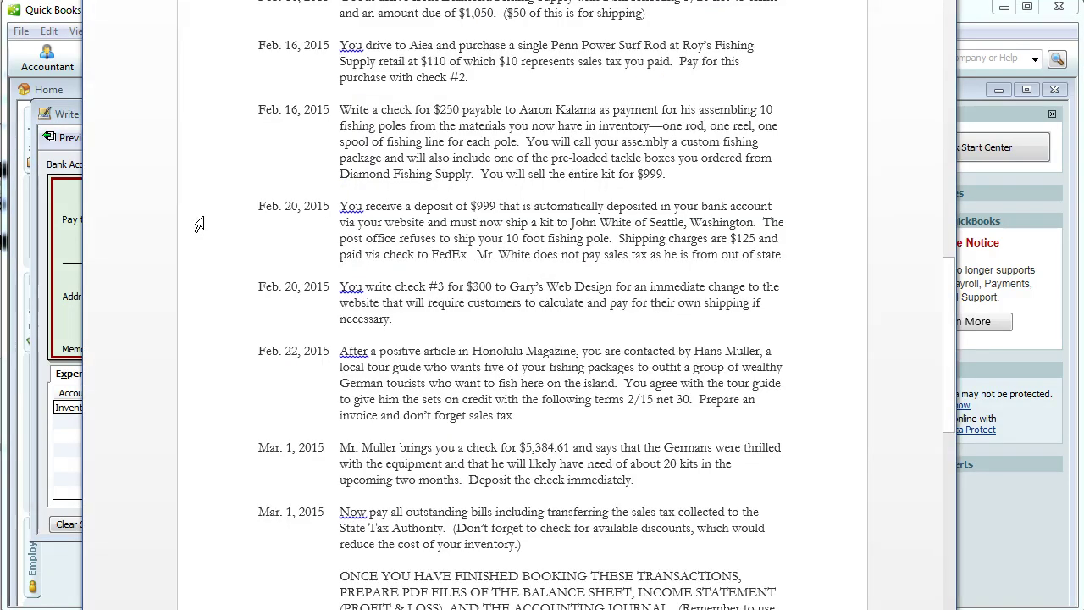
{"action": "key", "text": "alt+Tab"}
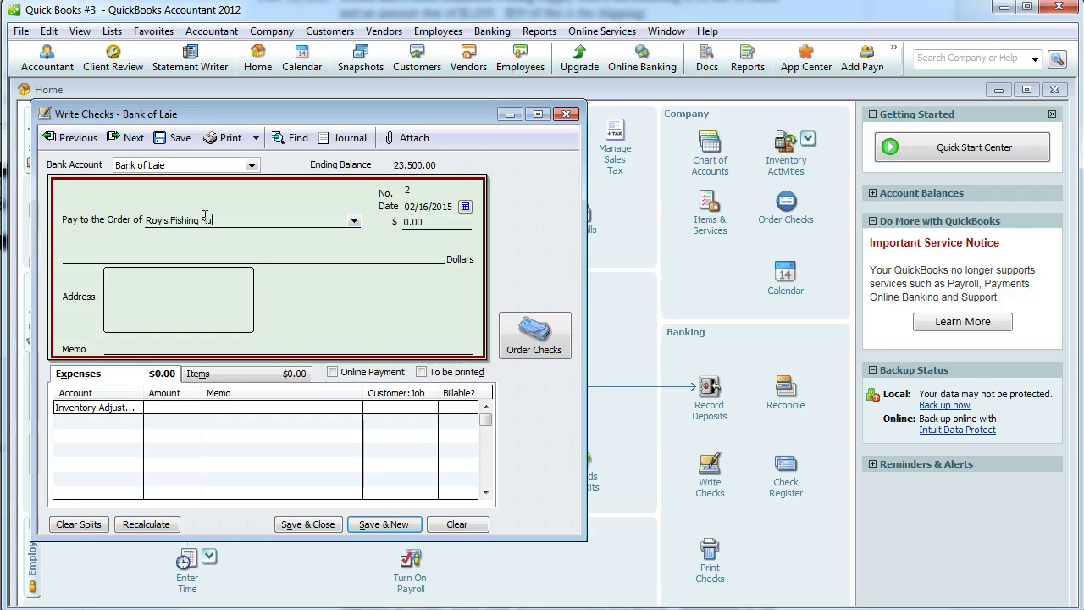
{"action": "key", "text": "Tab"}
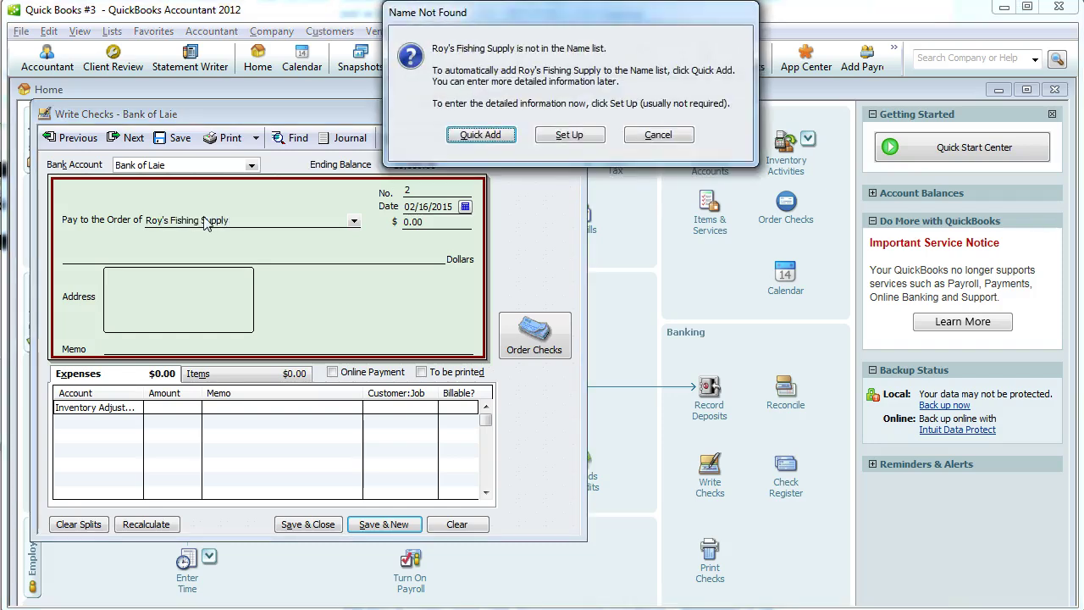
{"action": "left_click", "coordinate": [481, 135]}
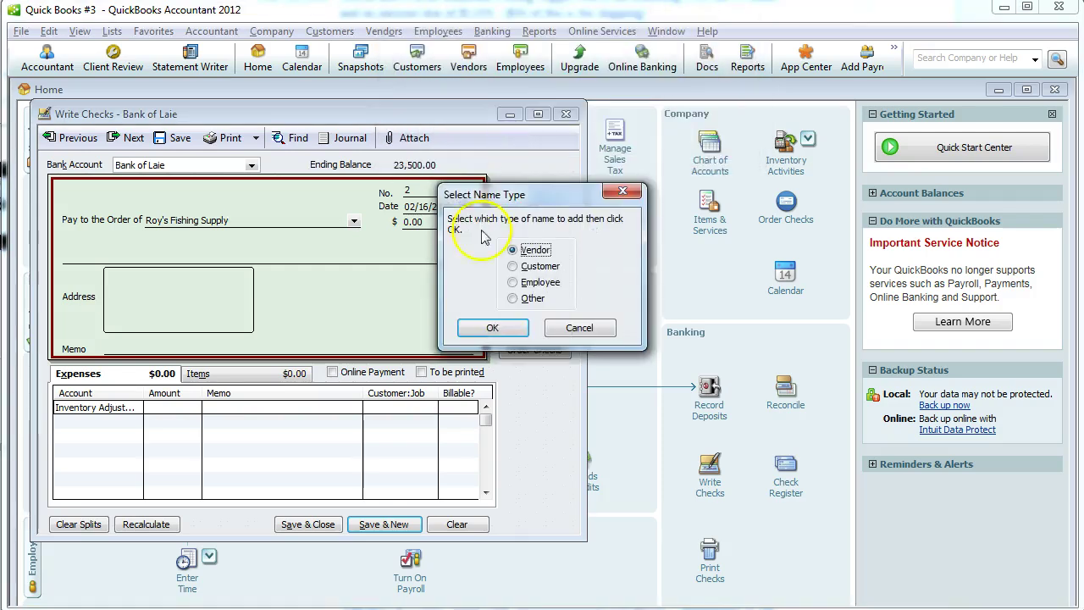
{"action": "left_click", "coordinate": [483, 328]}
{"action": "left_click", "coordinate": [167, 345]}
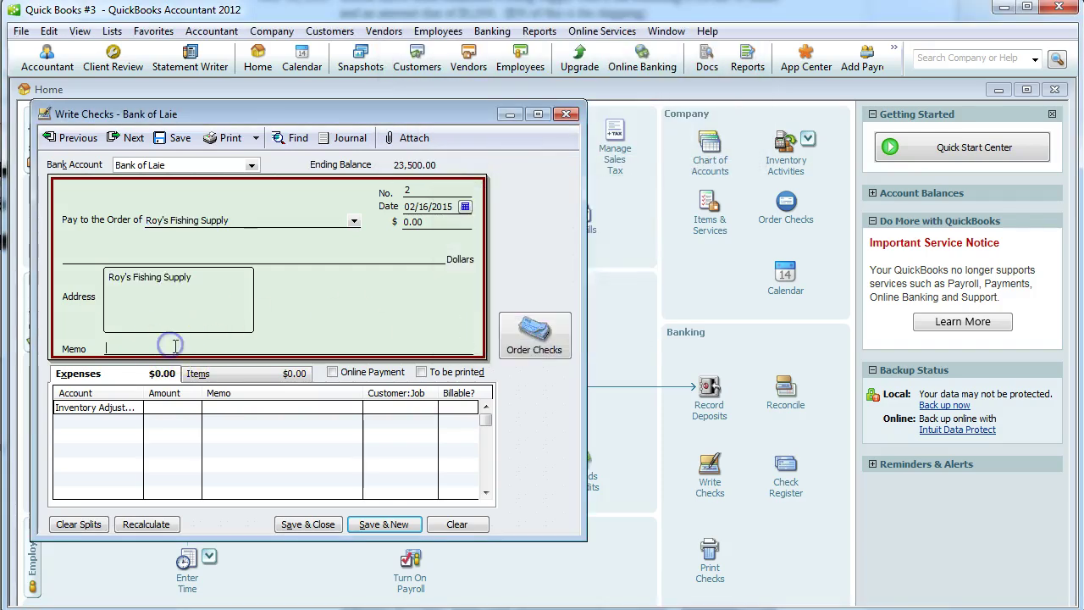
Enter memo 'Replacement Fishing Rod' and a 110.00 expense to Inventory Adjustment.
{"action": "type", "text": "Replacement Fishing Rod"}
{"action": "left_click", "coordinate": [169, 409]}
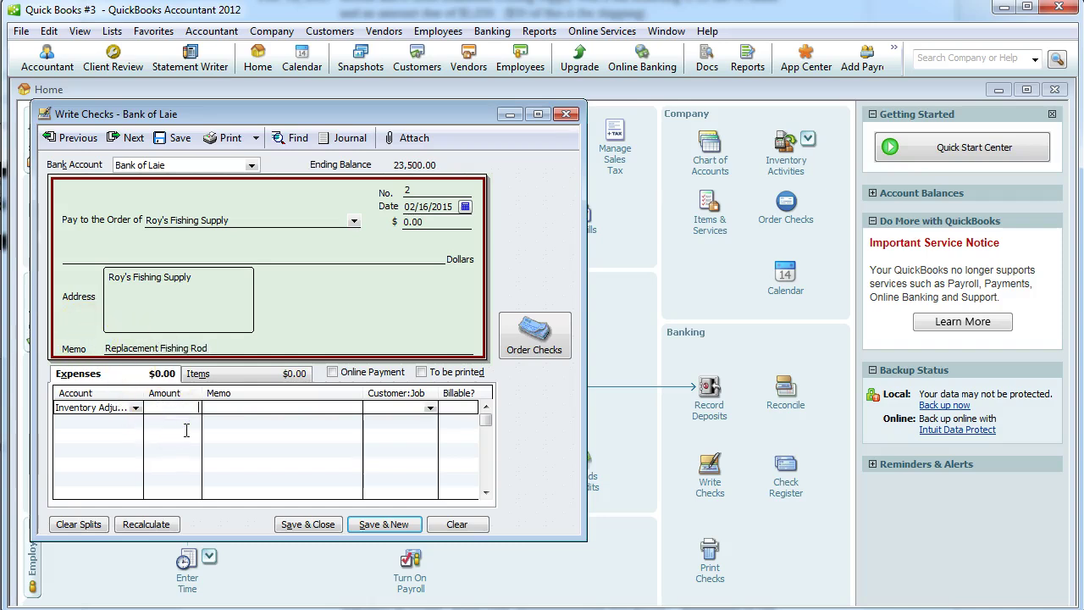
{"action": "key", "text": "Tab"}
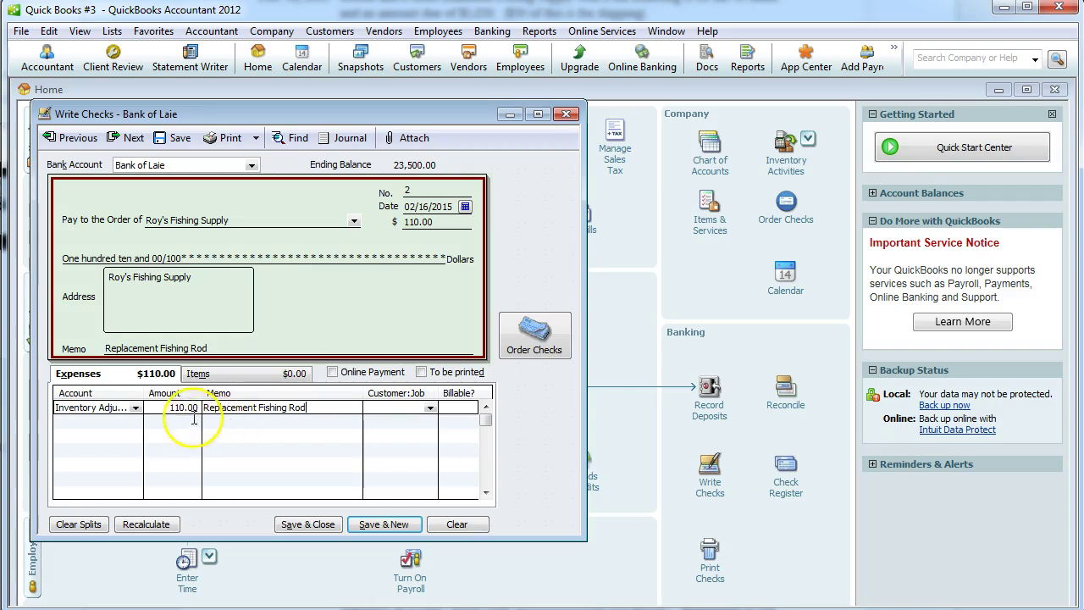
{"action": "left_click_drag", "start_coordinate": [144, 393], "coordinate": [175, 393]}
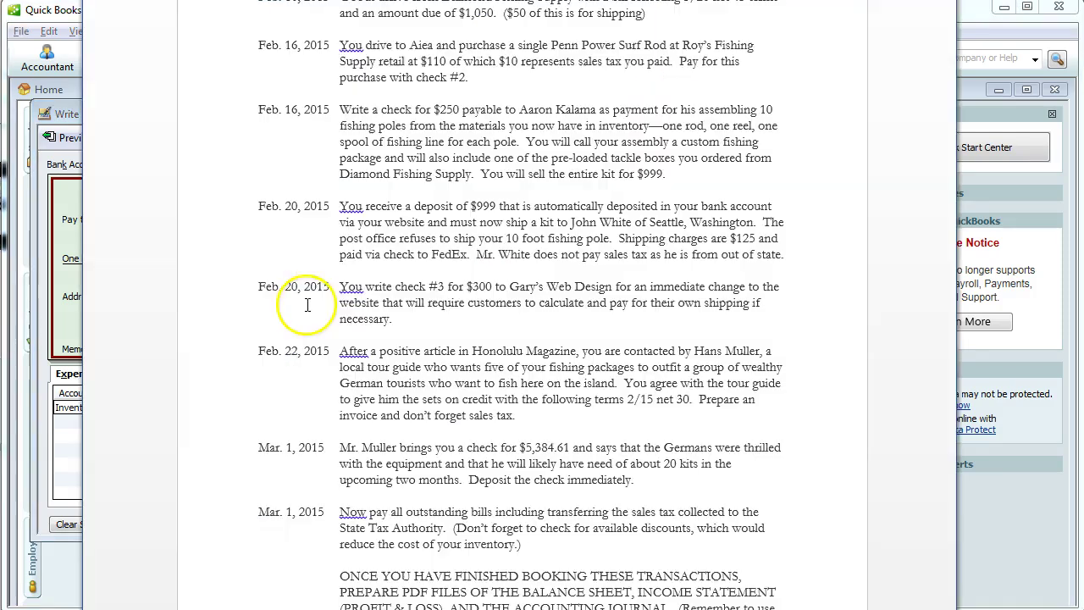
{"action": "key", "text": "alt+Tab"}
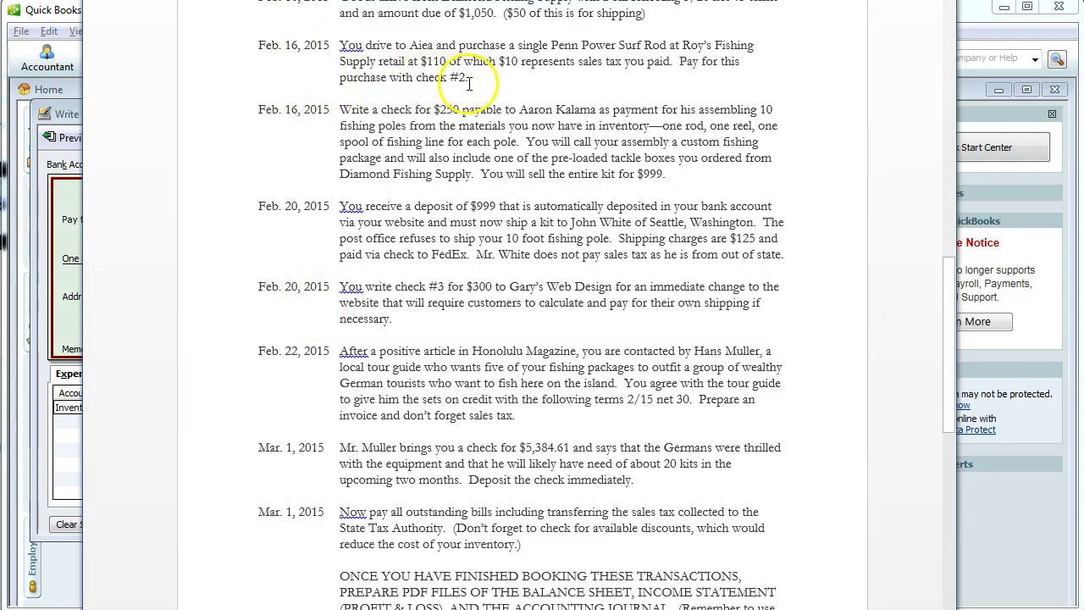
{"action": "key", "text": "alt+Tab"}
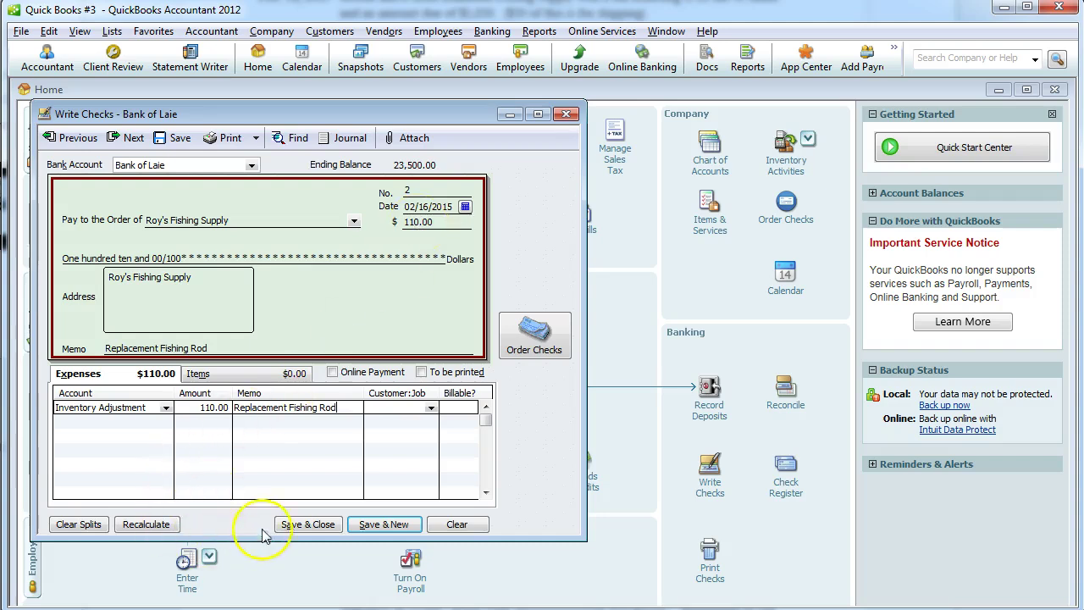
Save the Roy's Fishing Supply check and start an Adjust Quantity/Value On Hand entry.
{"action": "left_click", "coordinate": [300, 524]}
{"action": "left_click", "coordinate": [542, 156]}
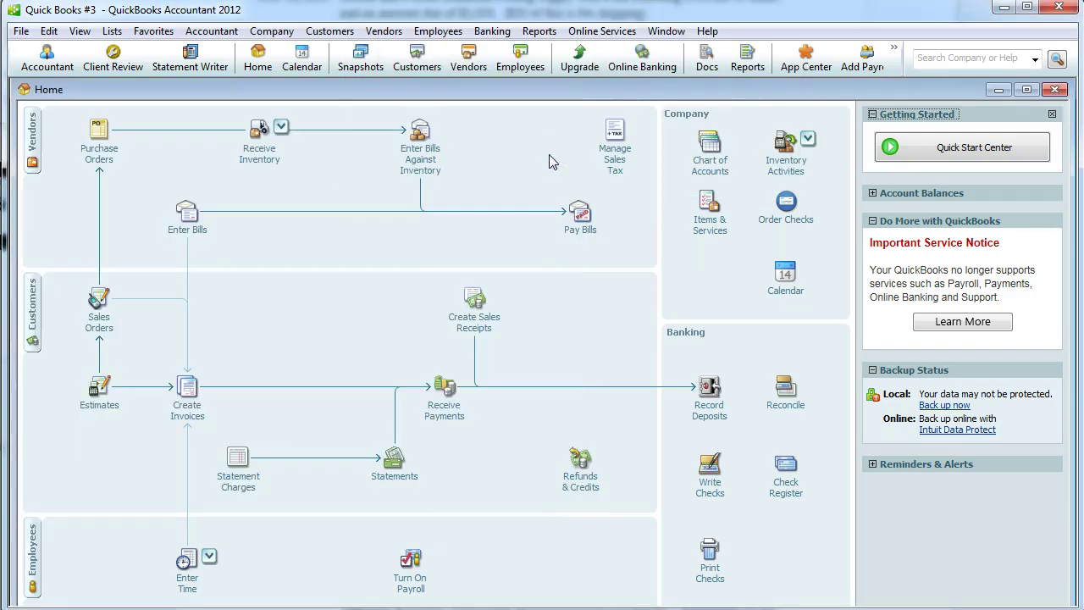
{"action": "left_click", "coordinate": [782, 172]}
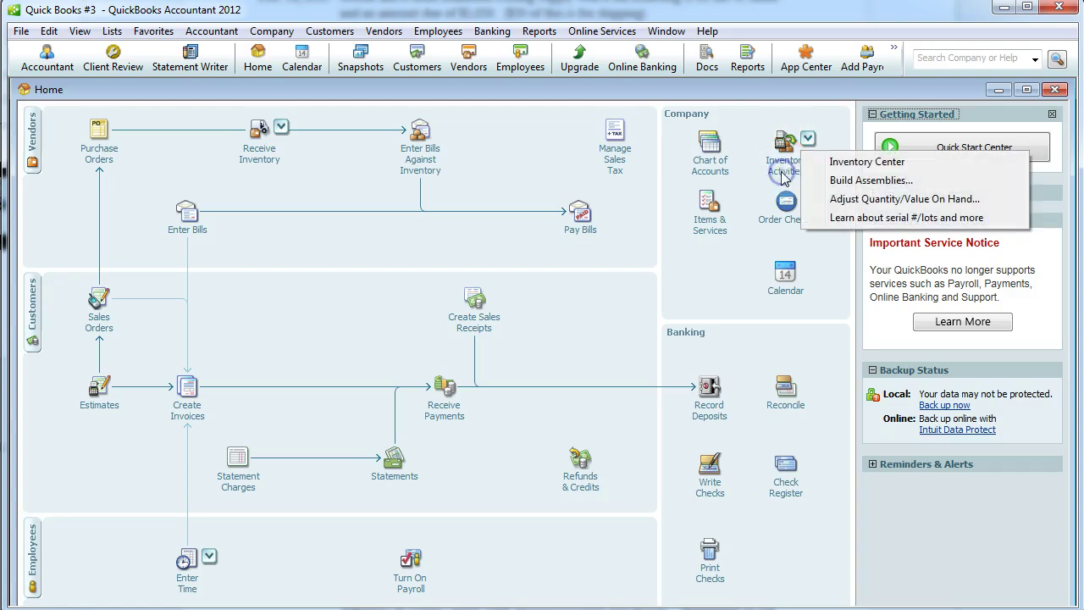
{"action": "left_click", "coordinate": [849, 203]}
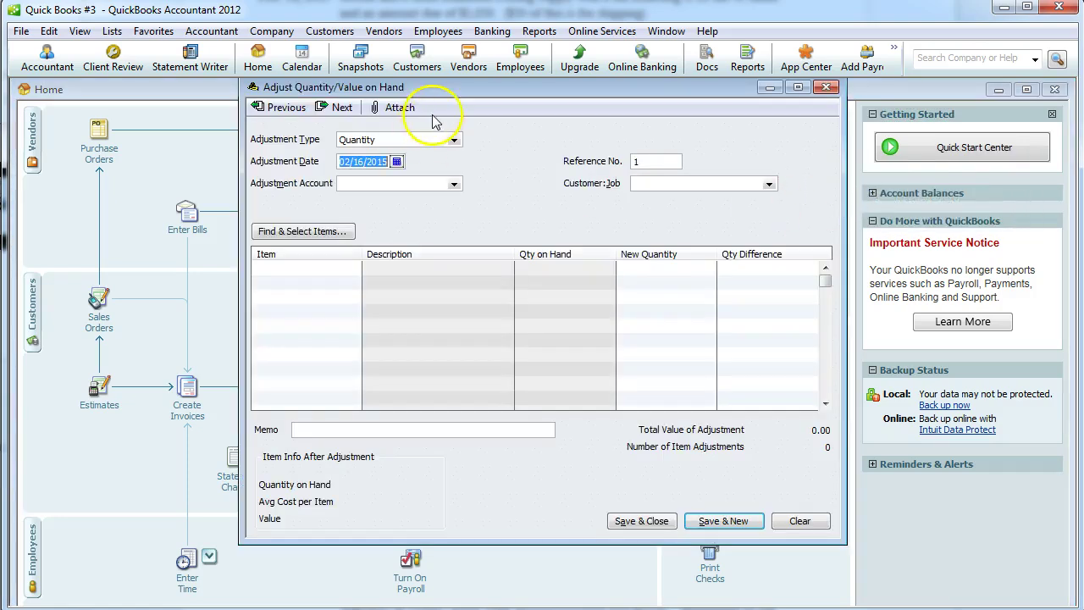
Set the adjustment type to Quantity and Total Value, charged to Inventory Adjustment.
{"action": "left_click", "coordinate": [455, 140]}
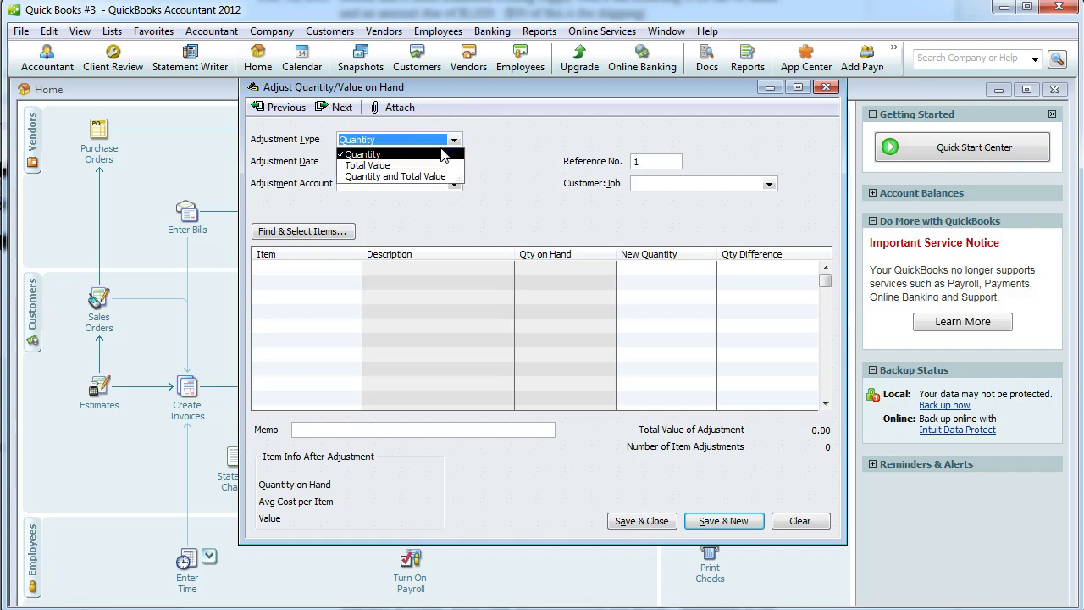
{"action": "left_click", "coordinate": [432, 176]}
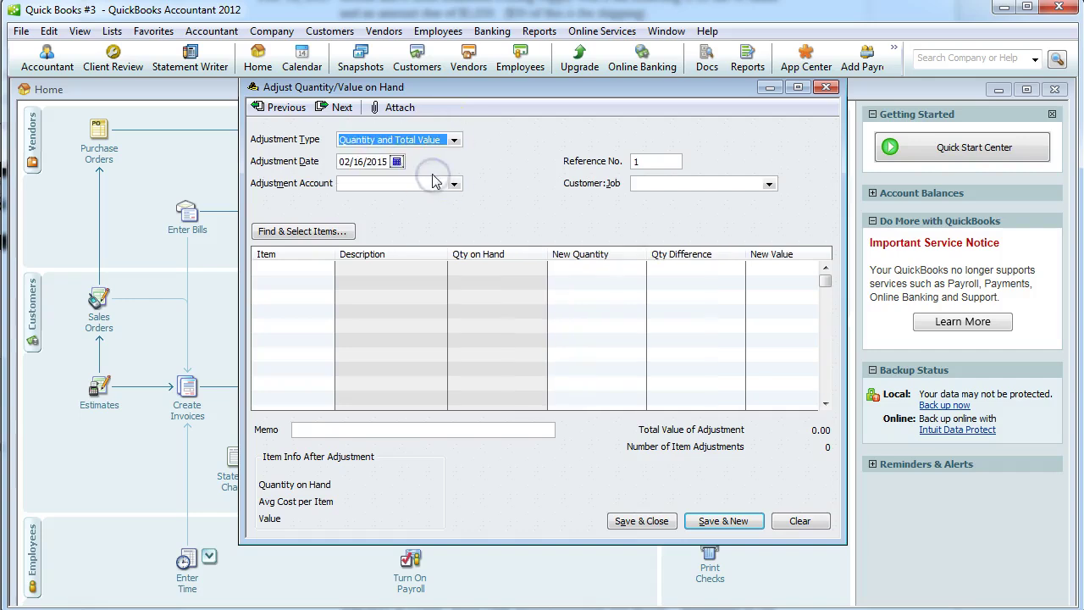
{"action": "left_click", "coordinate": [454, 184]}
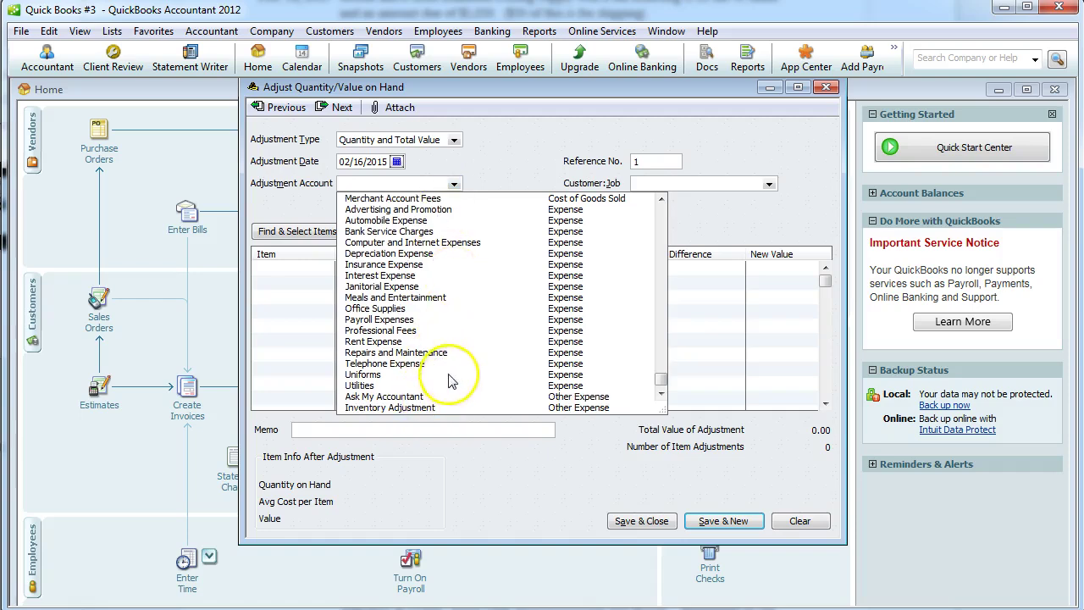
{"action": "scroll", "coordinate": [446, 364], "scroll_direction": "up", "scroll_amount": 5}
{"action": "left_click", "coordinate": [454, 184]}
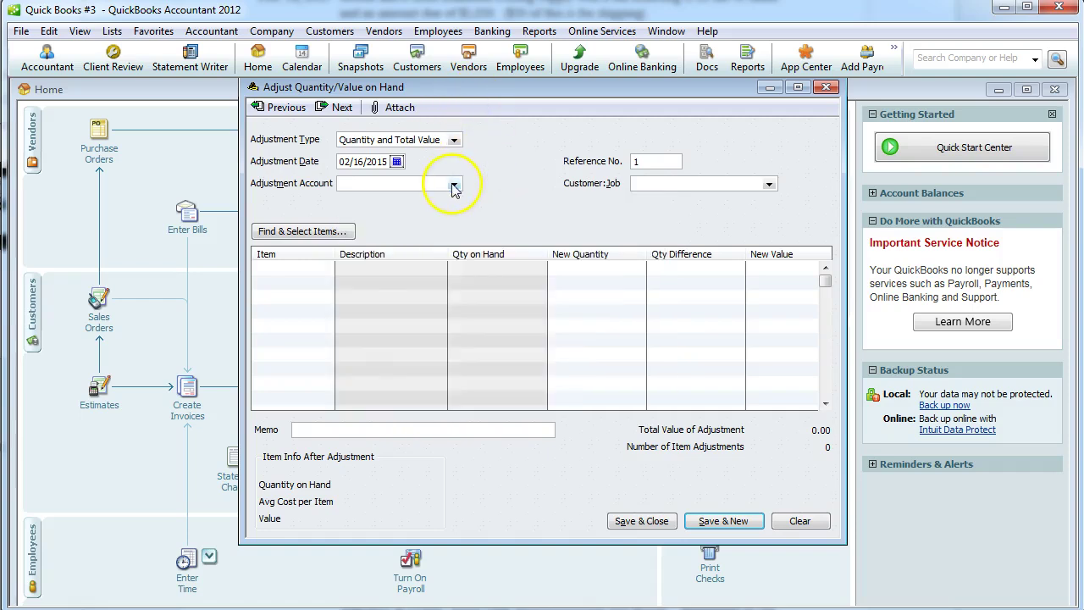
{"action": "left_click", "coordinate": [453, 184]}
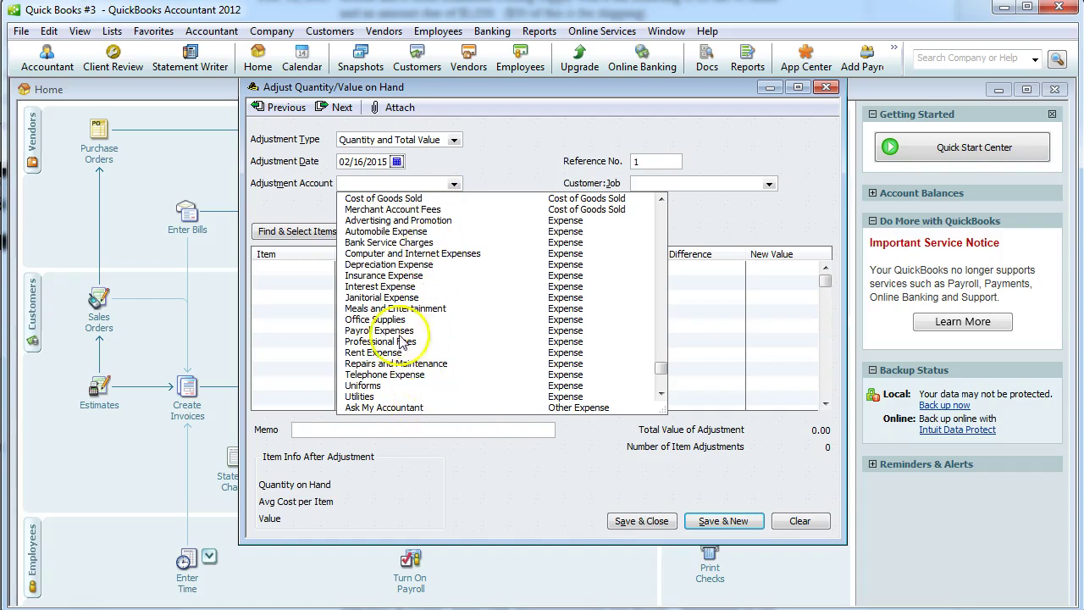
{"action": "left_click_drag", "start_coordinate": [655, 364], "coordinate": [657, 379]}
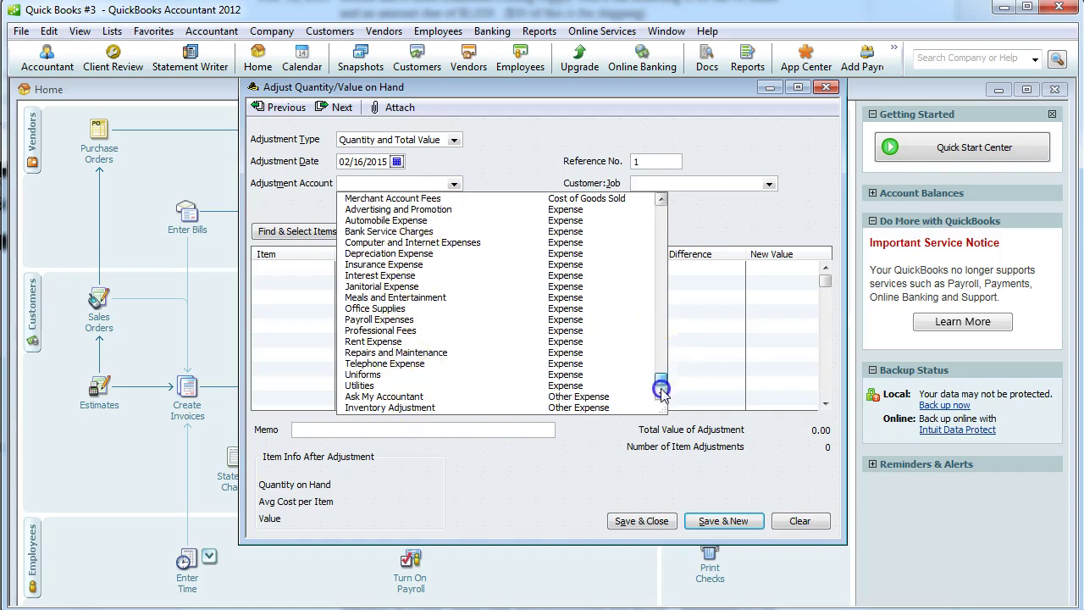
{"action": "left_click", "coordinate": [442, 410]}
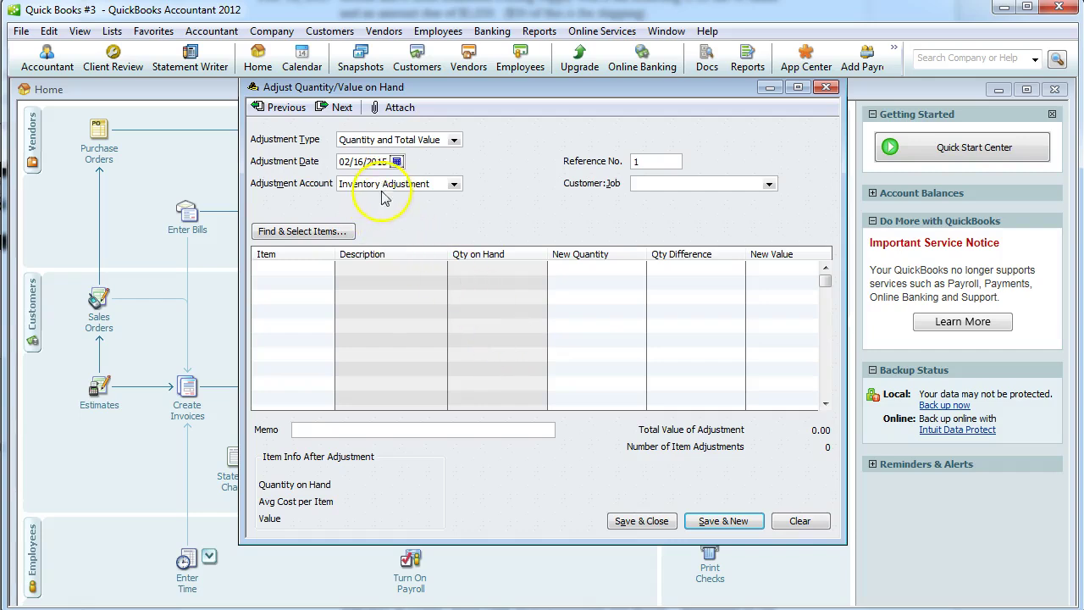
Adjust Fishing Rod to 10 on hand valued at 560.00 as a replacement rod, and save.
{"action": "left_click", "coordinate": [311, 267]}
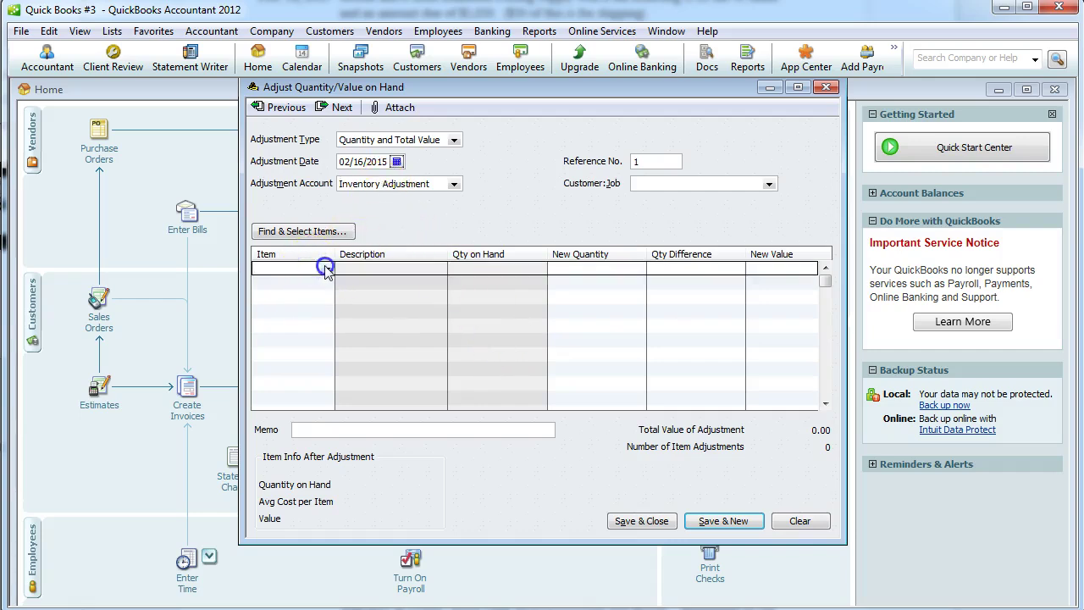
{"action": "left_click", "coordinate": [326, 268]}
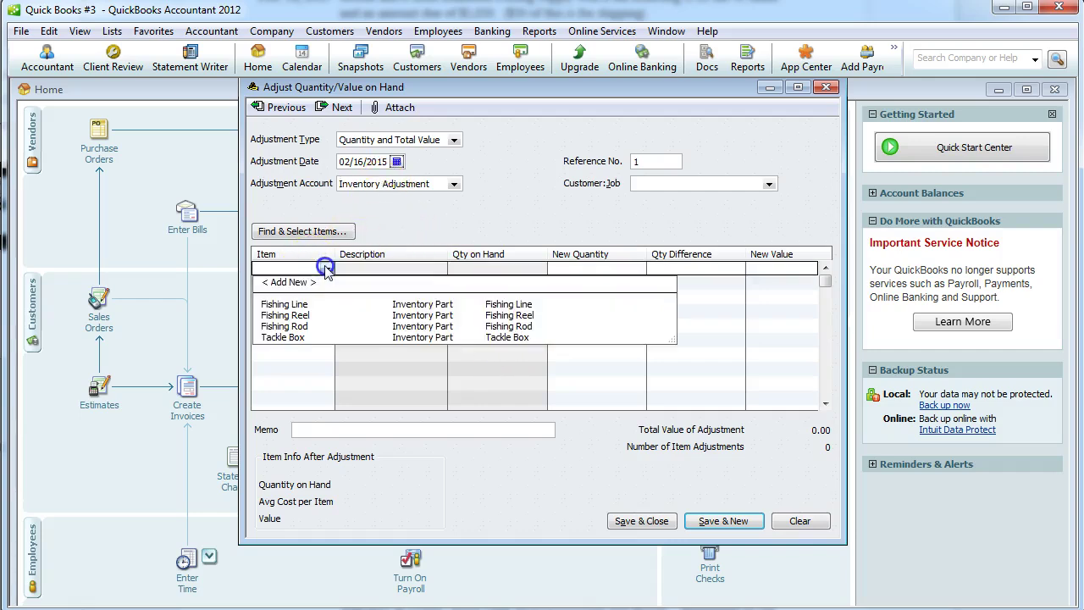
{"action": "left_click", "coordinate": [305, 327]}
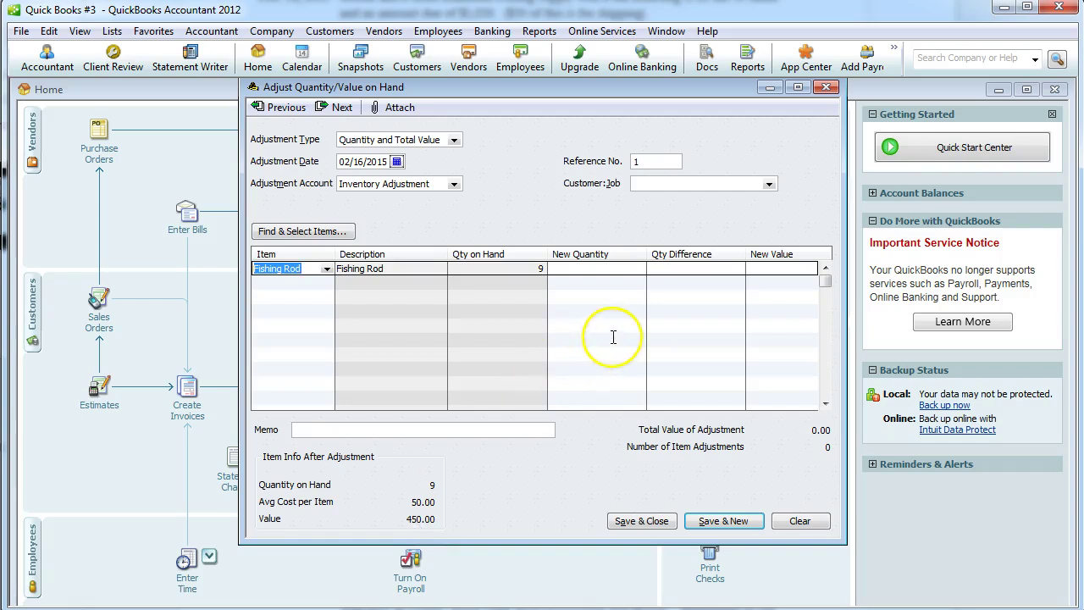
{"action": "left_click", "coordinate": [622, 267]}
{"action": "type", "text": "10"}
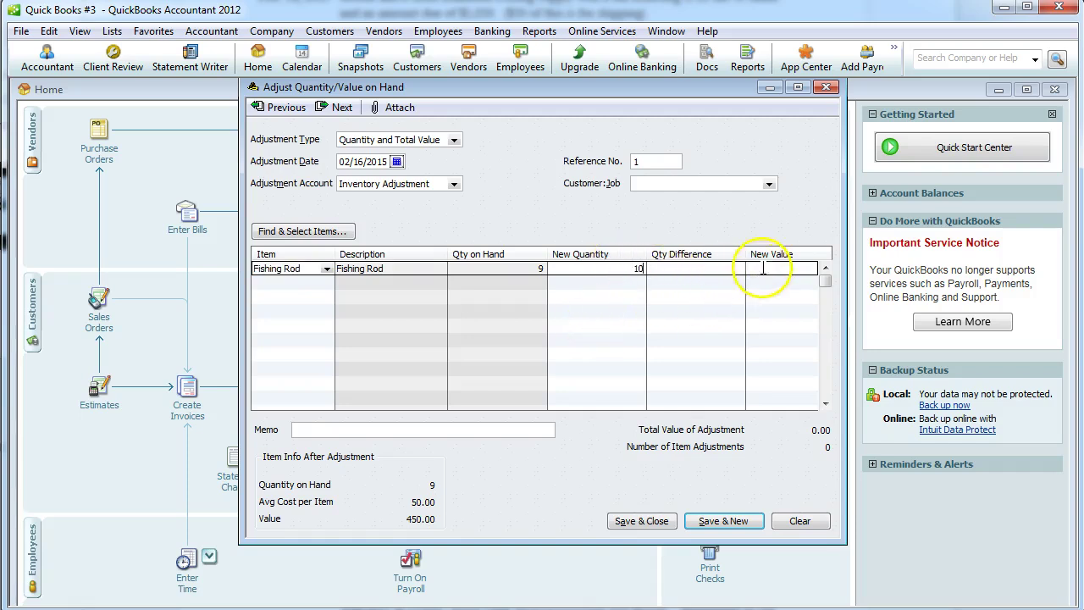
{"action": "left_click", "coordinate": [733, 268]}
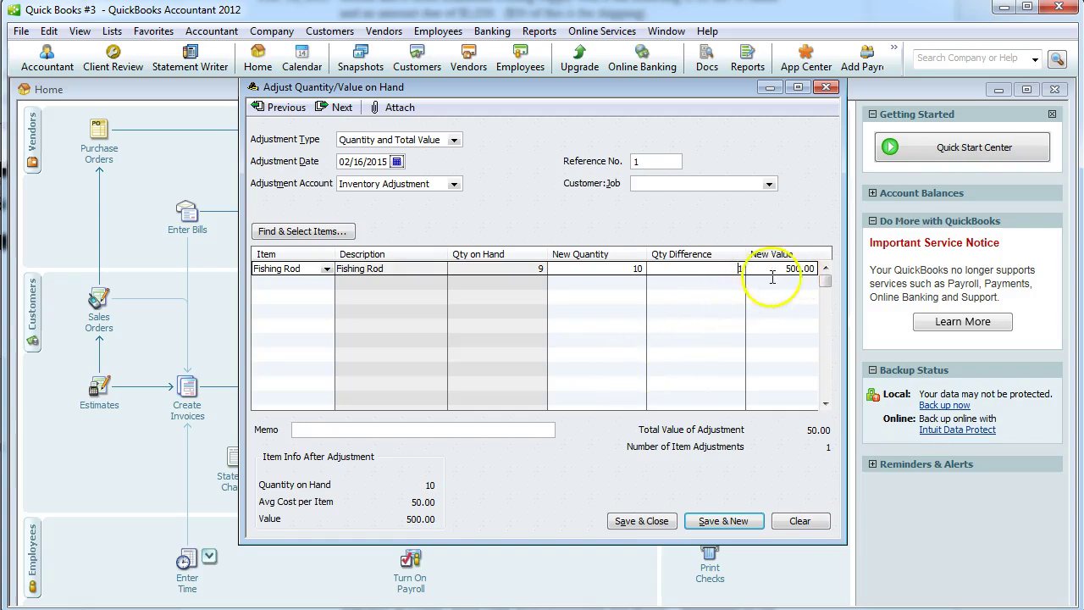
{"action": "left_click", "coordinate": [803, 269]}
{"action": "left_click", "coordinate": [794, 269]}
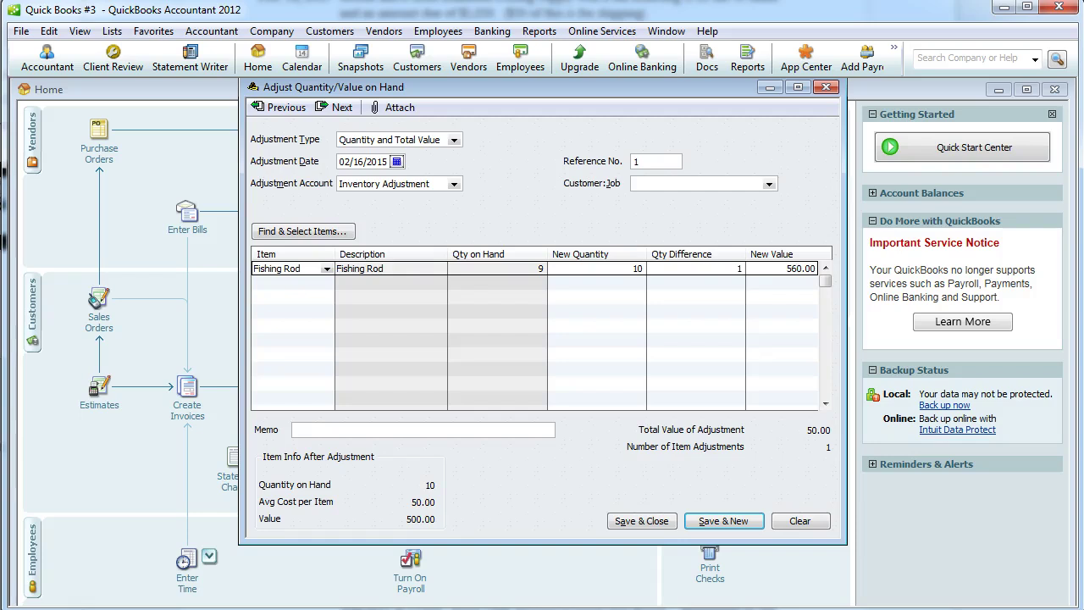
{"action": "left_click", "coordinate": [395, 430]}
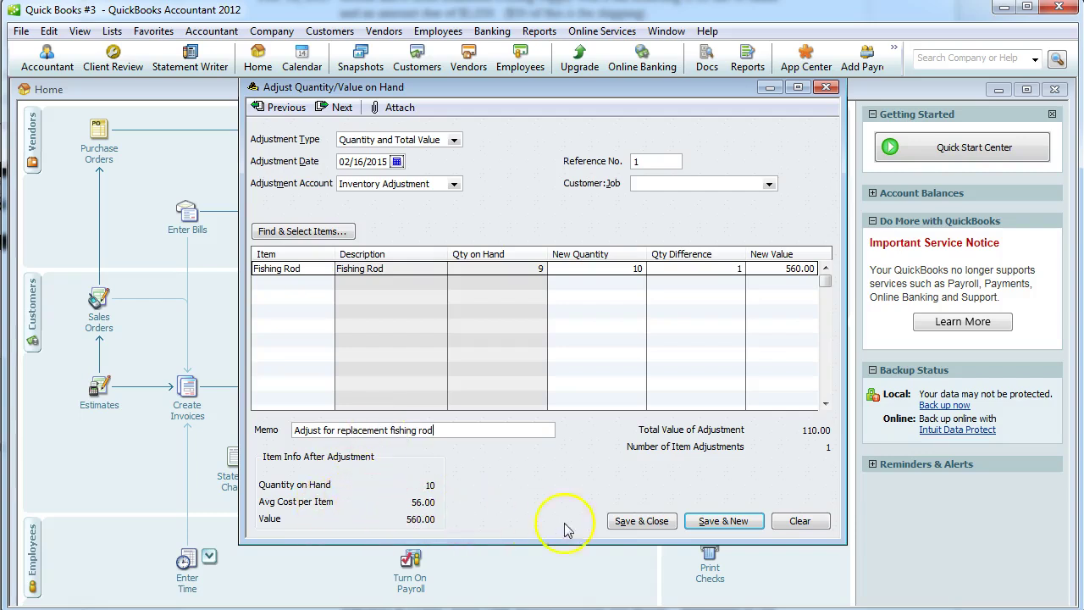
{"action": "left_click", "coordinate": [641, 522]}
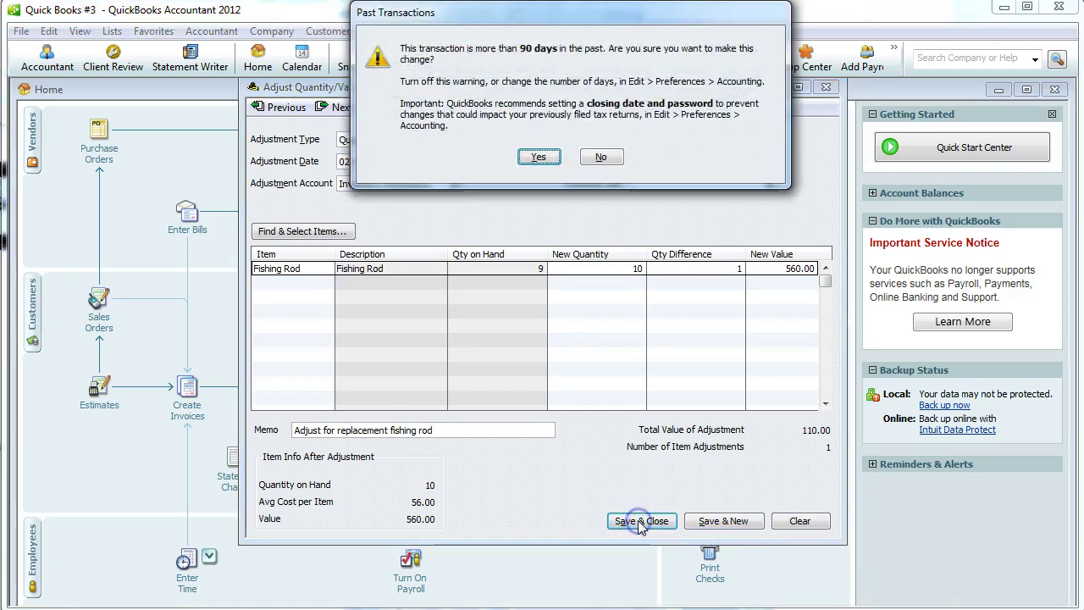
{"action": "left_click", "coordinate": [540, 156]}
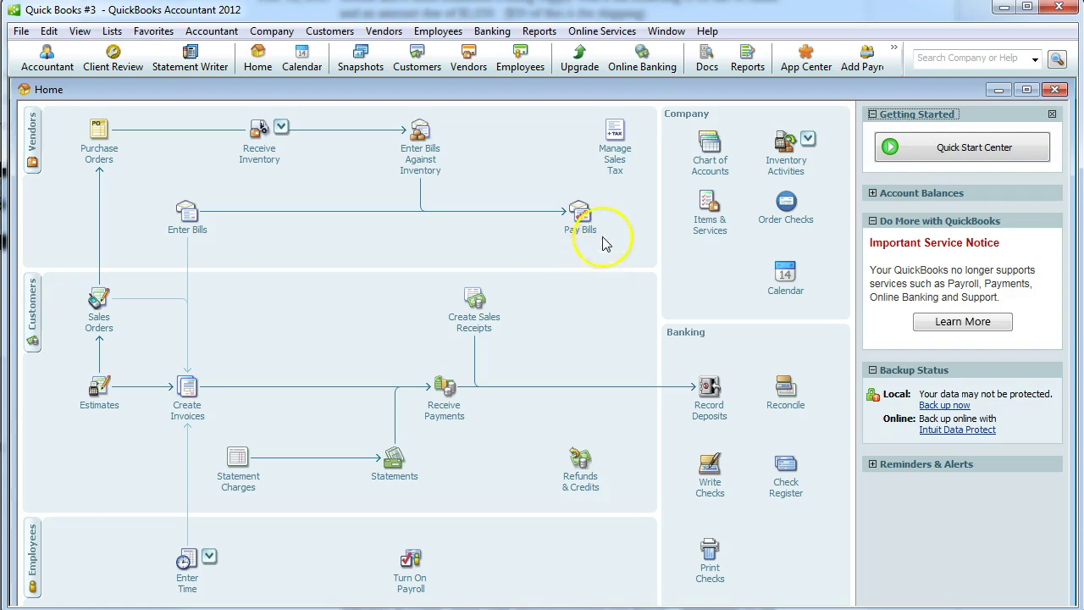
View the standard Profit & Loss report for all dates, then close it without memorizing.
{"action": "left_click", "coordinate": [539, 32]}
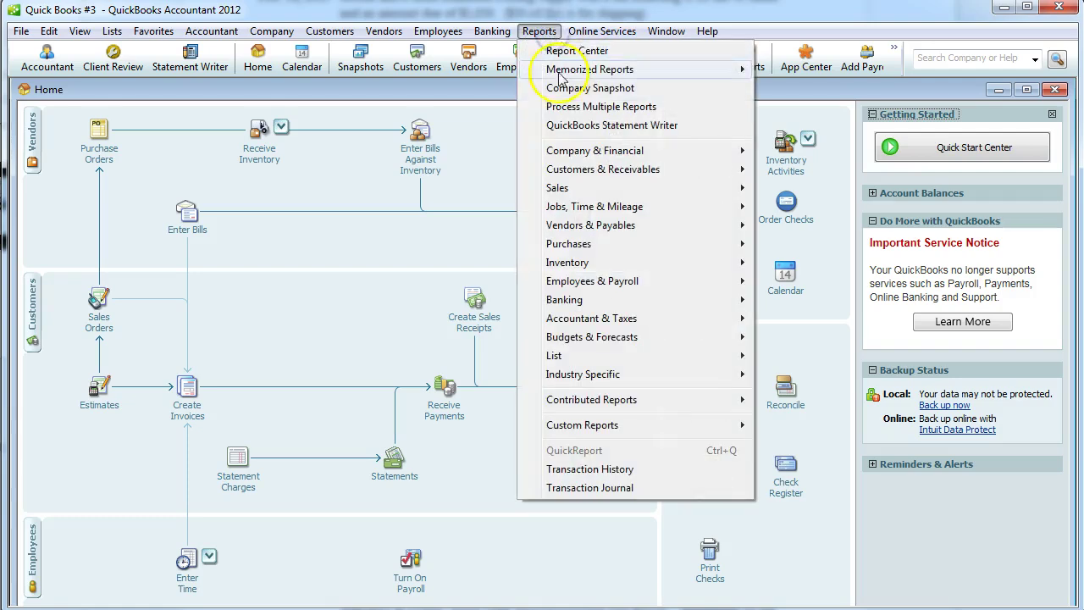
{"action": "mouse_move", "coordinate": [546, 150]}
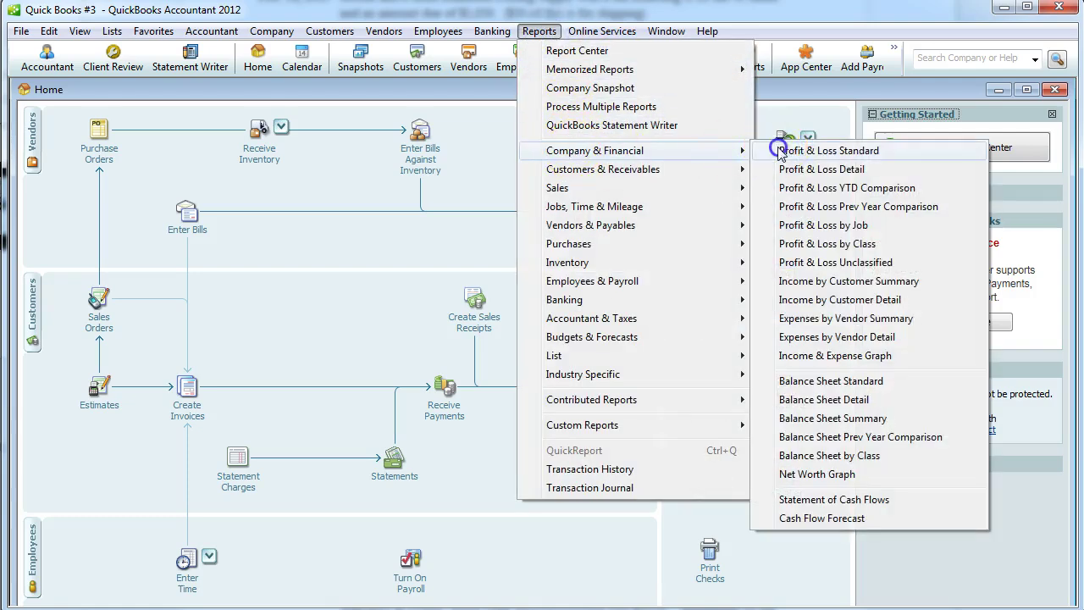
{"action": "left_click", "coordinate": [772, 151]}
{"action": "left_click", "coordinate": [357, 302]}
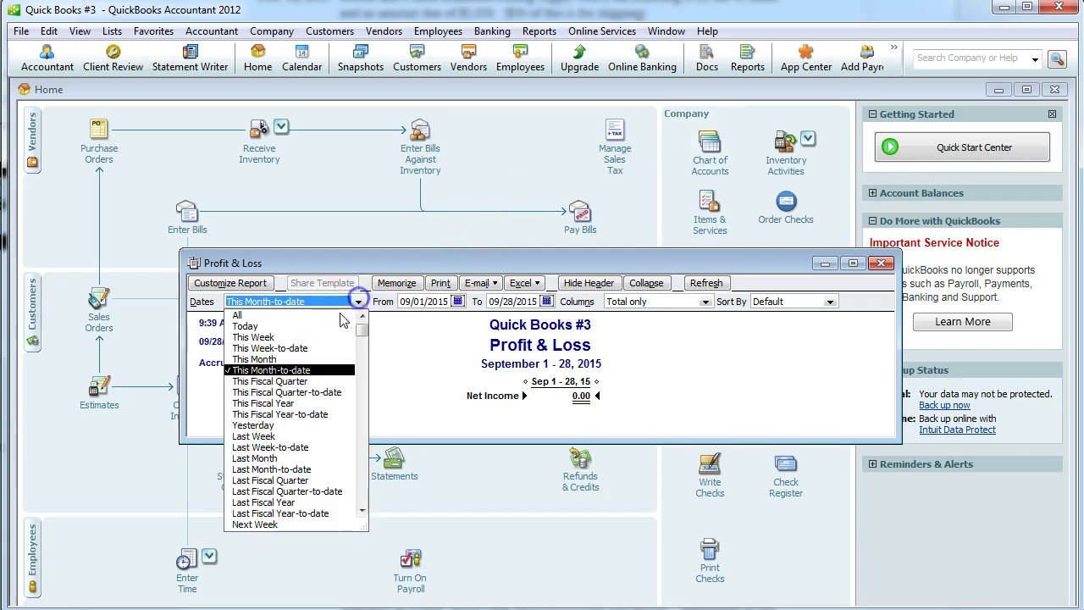
{"action": "left_click", "coordinate": [330, 314]}
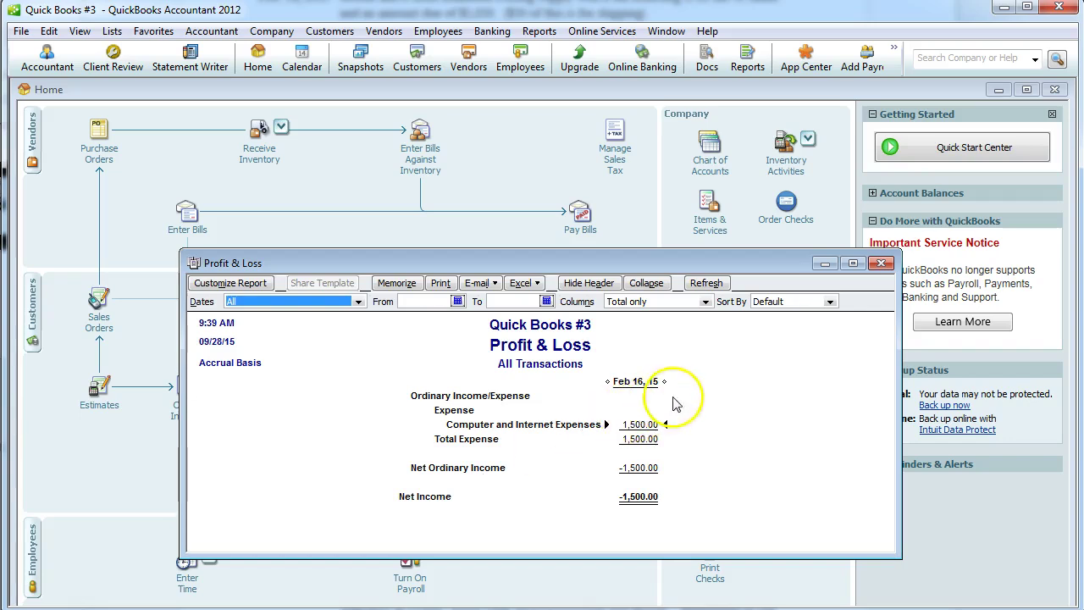
{"action": "left_click", "coordinate": [880, 265]}
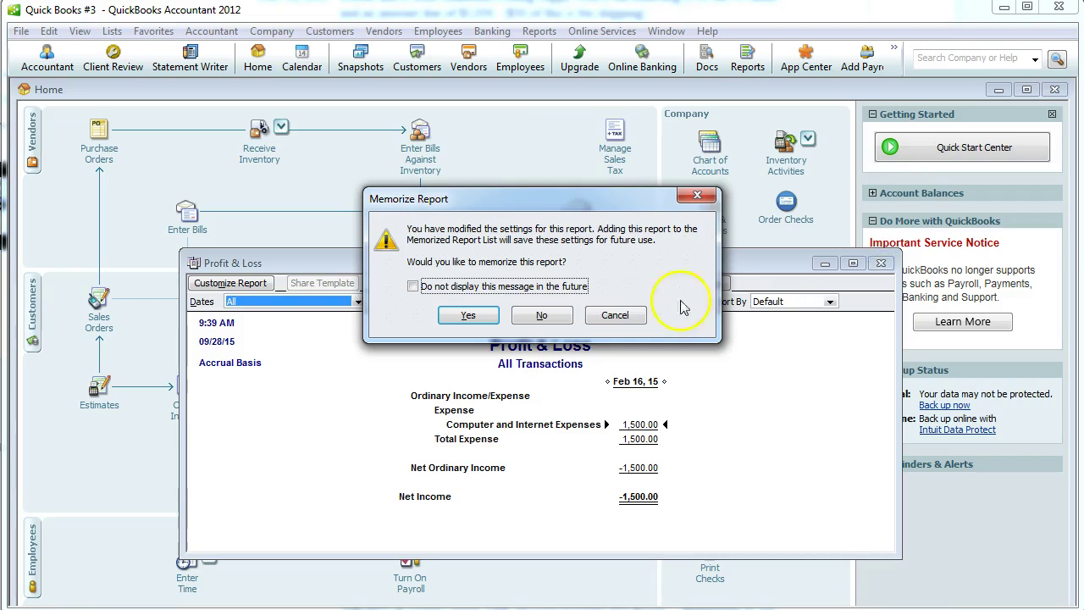
{"action": "left_click", "coordinate": [516, 381]}
Read the closing PDF instructions in Word, then start a new check in QuickBooks.
{"action": "key", "text": "alt+Tab"}
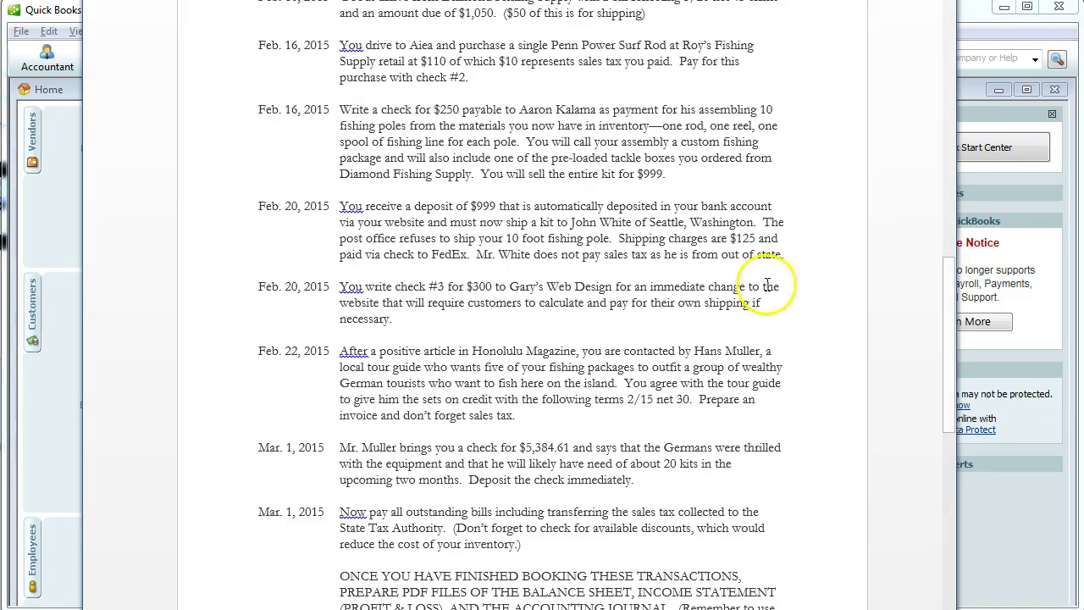
{"action": "scroll", "coordinate": [437, 117], "scroll_direction": "down", "scroll_amount": 2}
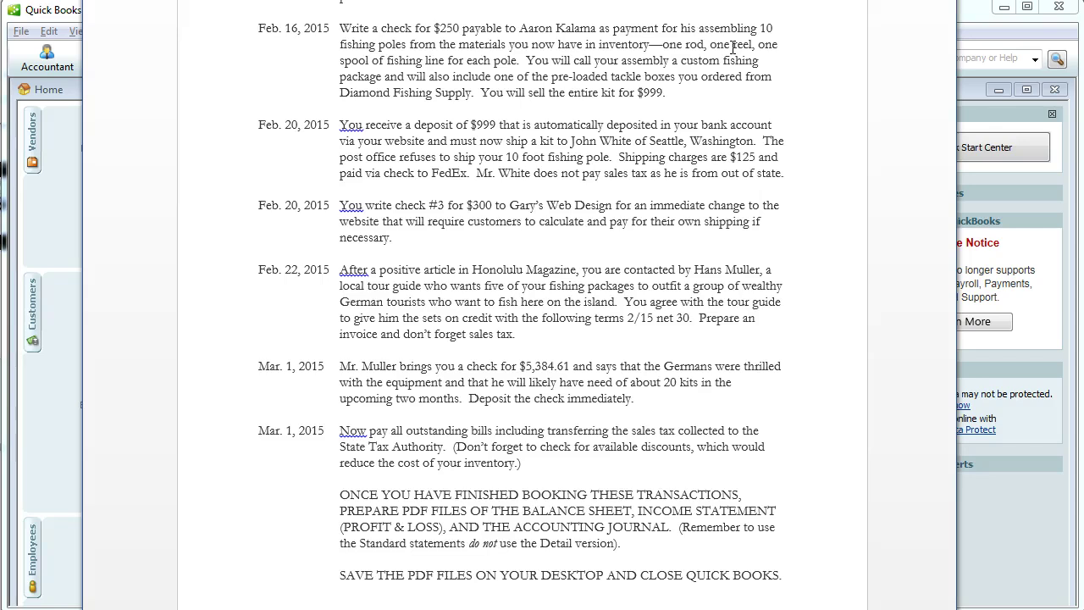
{"action": "left_click", "coordinate": [986, 535]}
{"action": "left_click", "coordinate": [710, 474]}
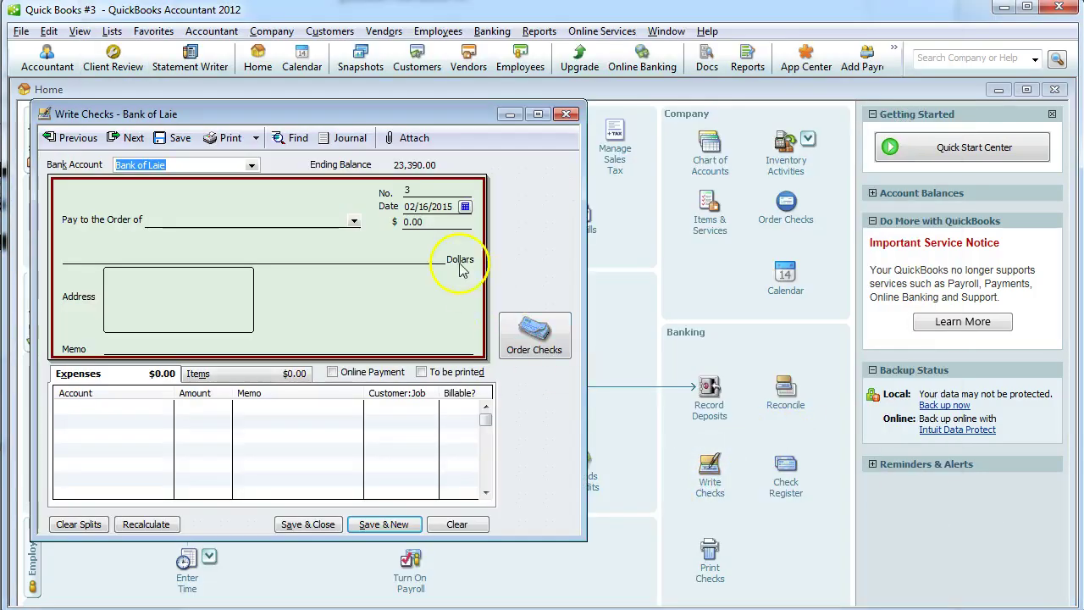
Enter the pole assembler's name as the check payee and quick-add them as a vendor.
{"action": "left_click", "coordinate": [292, 220]}
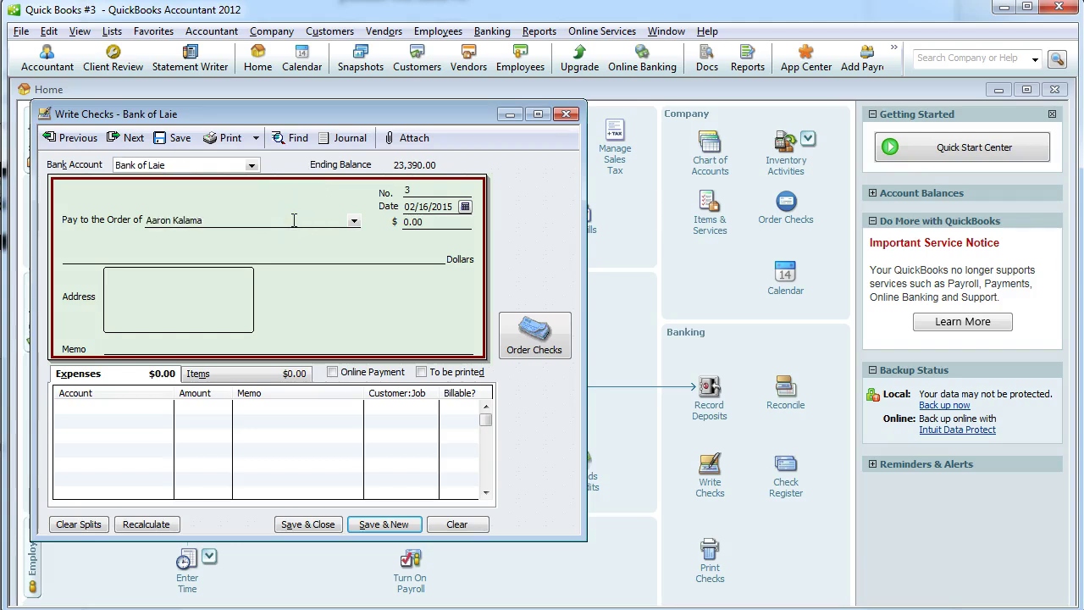
{"action": "key", "text": "Tab"}
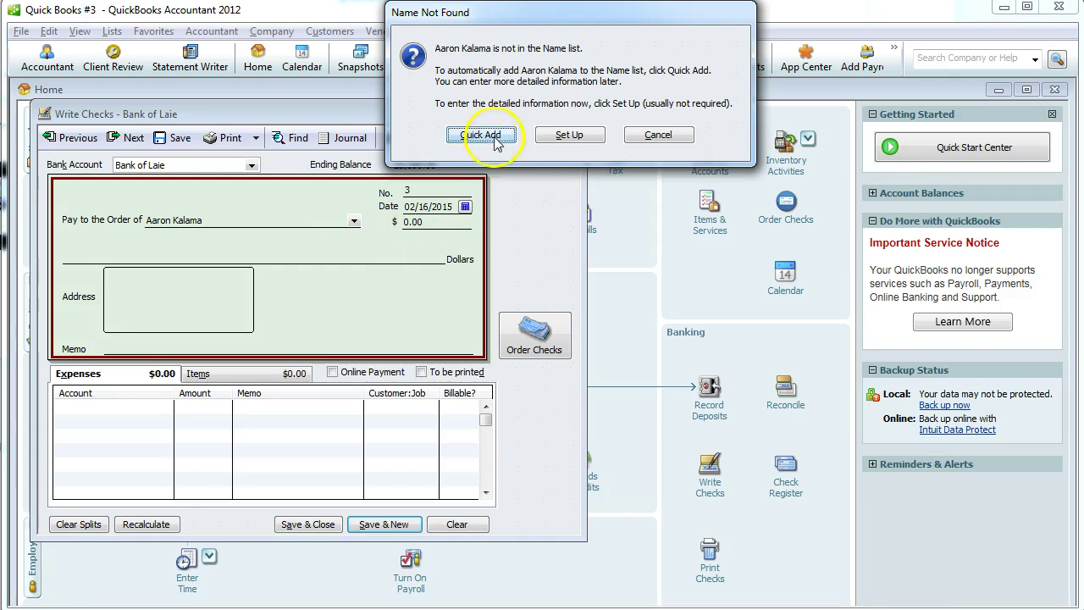
{"action": "left_click", "coordinate": [496, 139]}
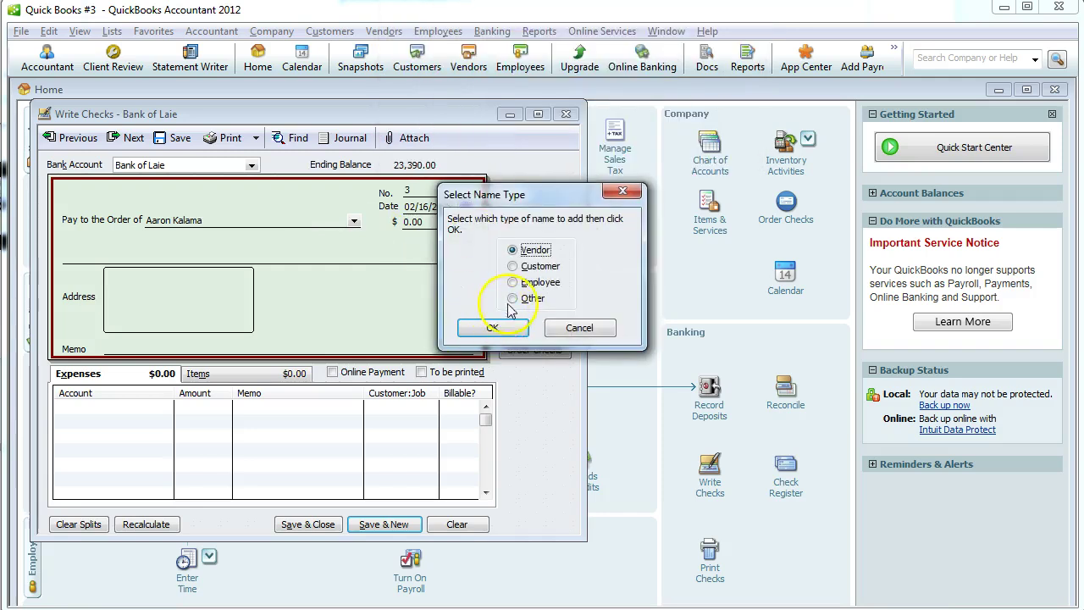
{"action": "left_click", "coordinate": [492, 328]}
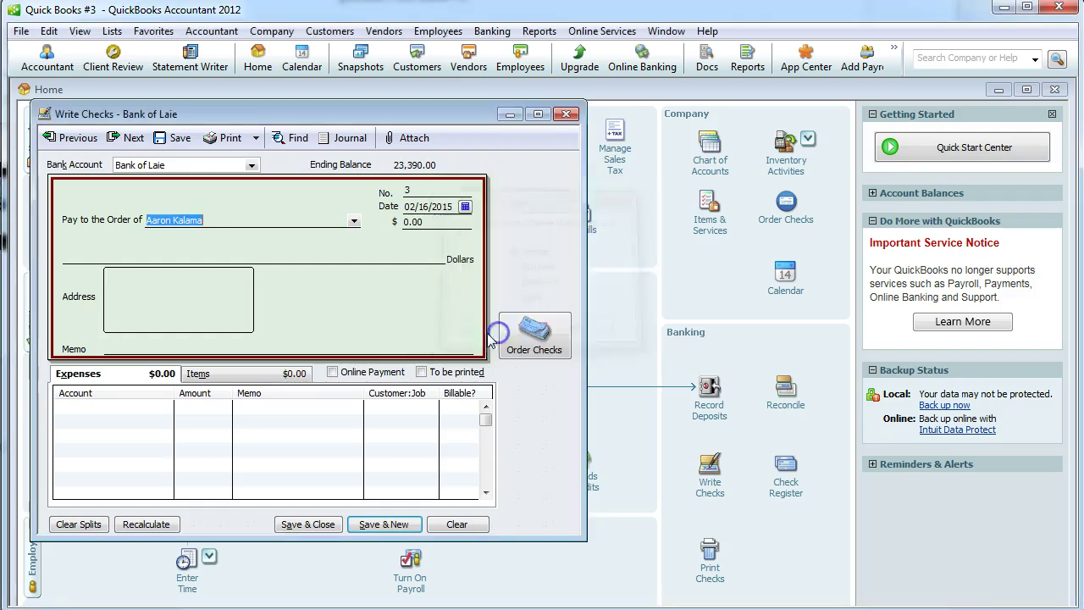
Charge 250.00 on the check's expense line to Inventory Adjustment.
{"action": "left_click", "coordinate": [106, 407]}
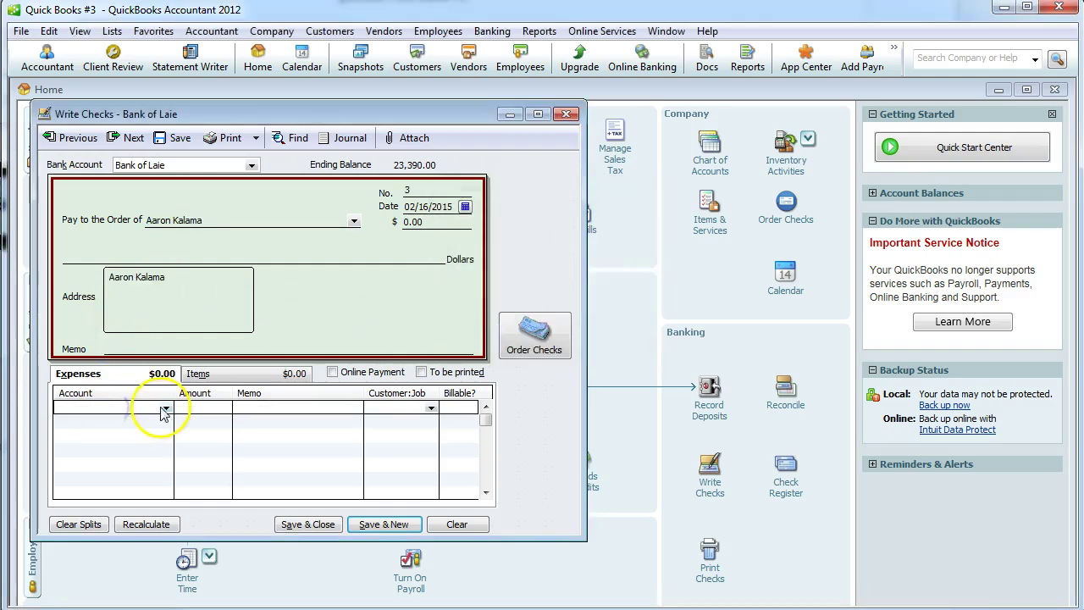
{"action": "left_click", "coordinate": [165, 409]}
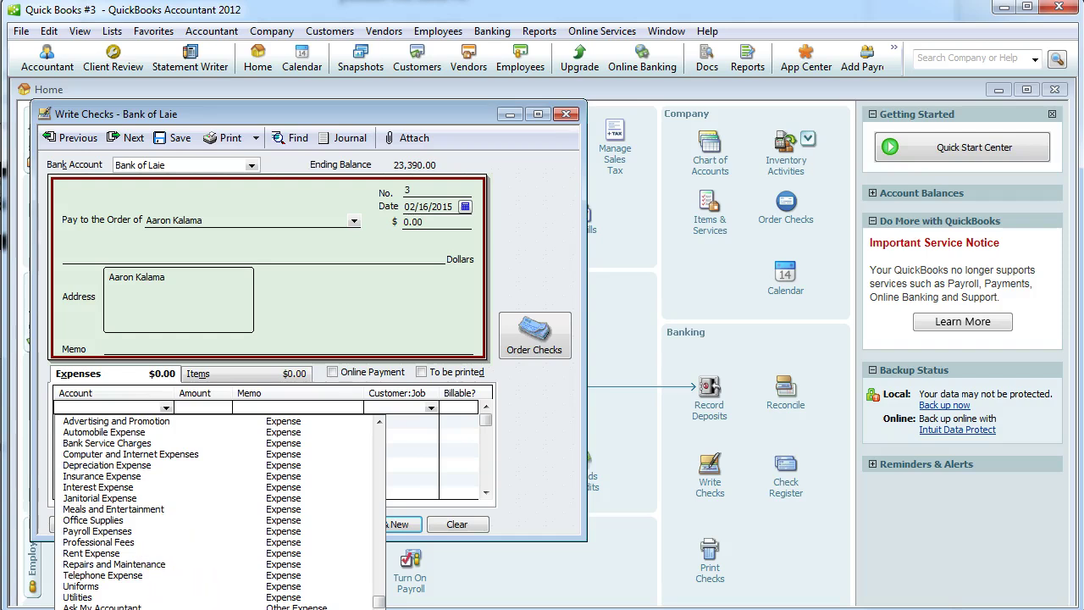
{"action": "key", "text": "Return"}
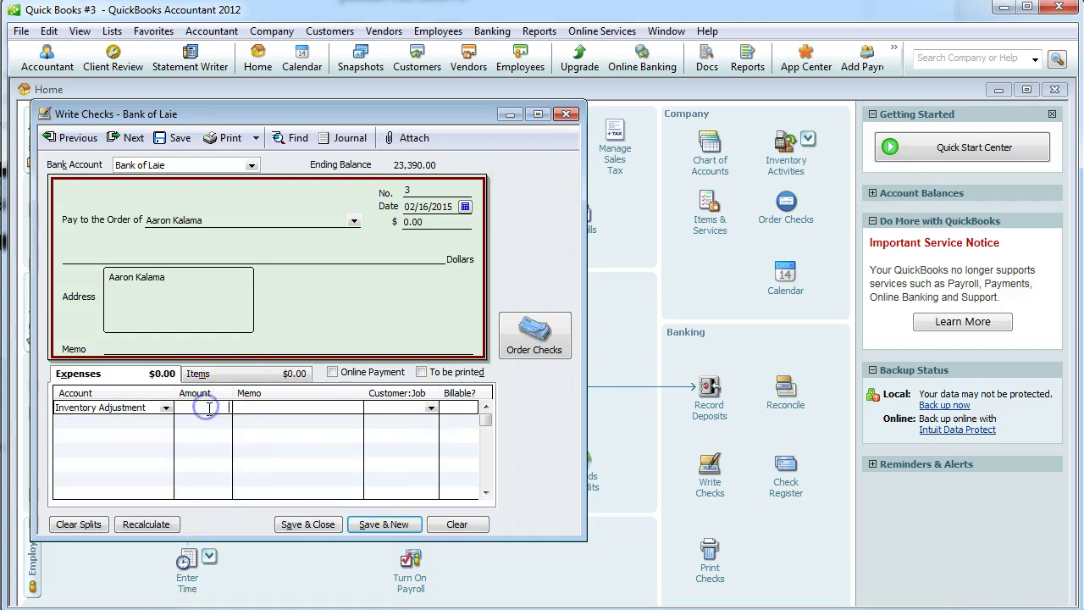
{"action": "left_click", "coordinate": [209, 407]}
{"action": "type", "text": "250"}
{"action": "key", "text": "Tab"}
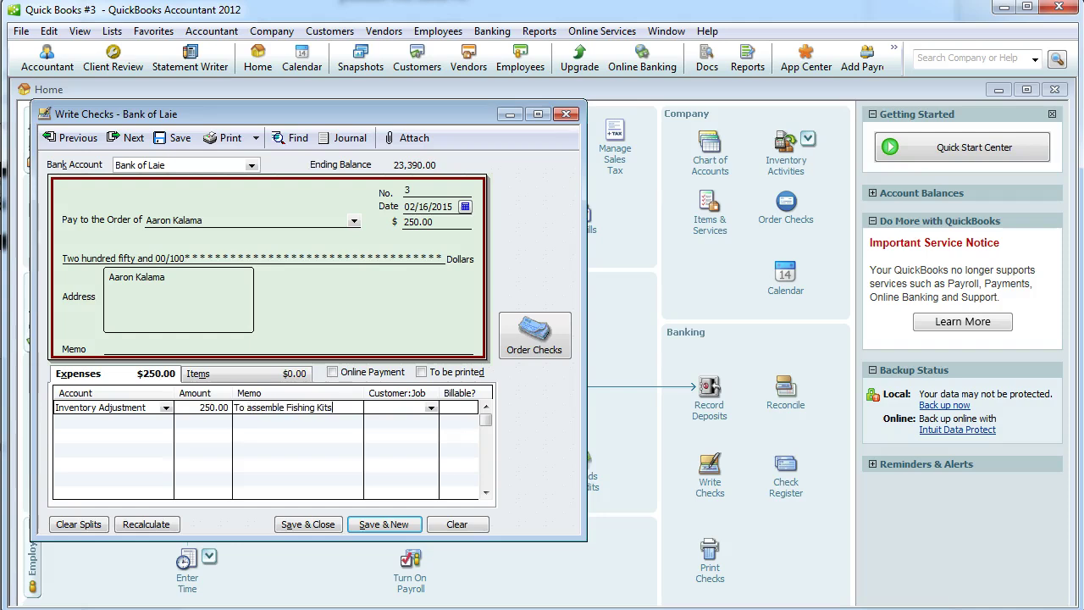
Add the memo 'To assemble fishing kits' and save check no. 3, accepting the past date.
{"action": "left_click", "coordinate": [161, 350]}
{"action": "type", "text": "To assemble fishing kits"}
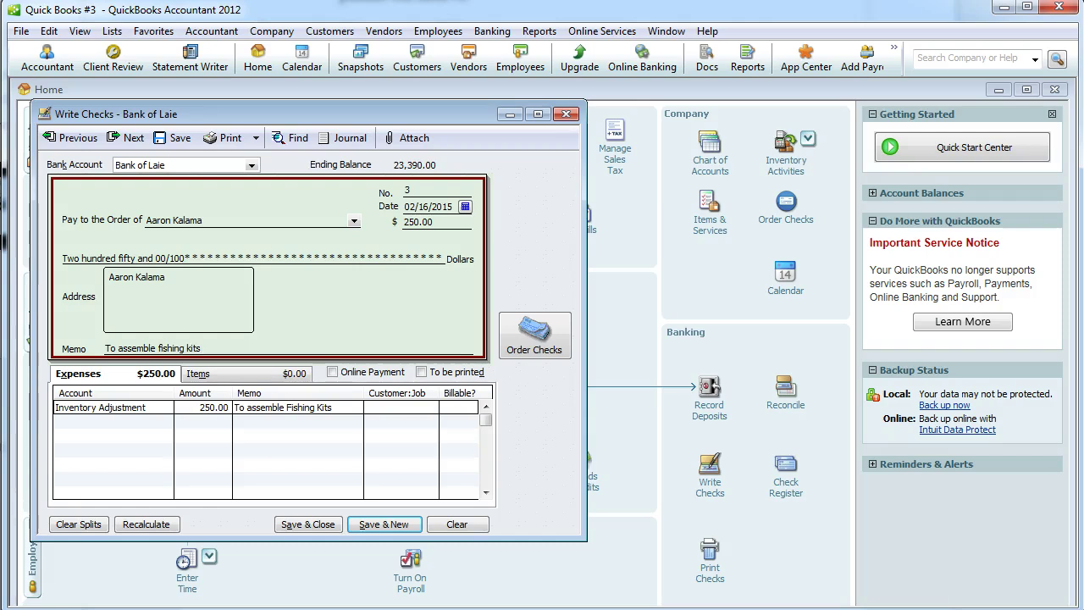
{"action": "key", "text": "alt+Tab"}
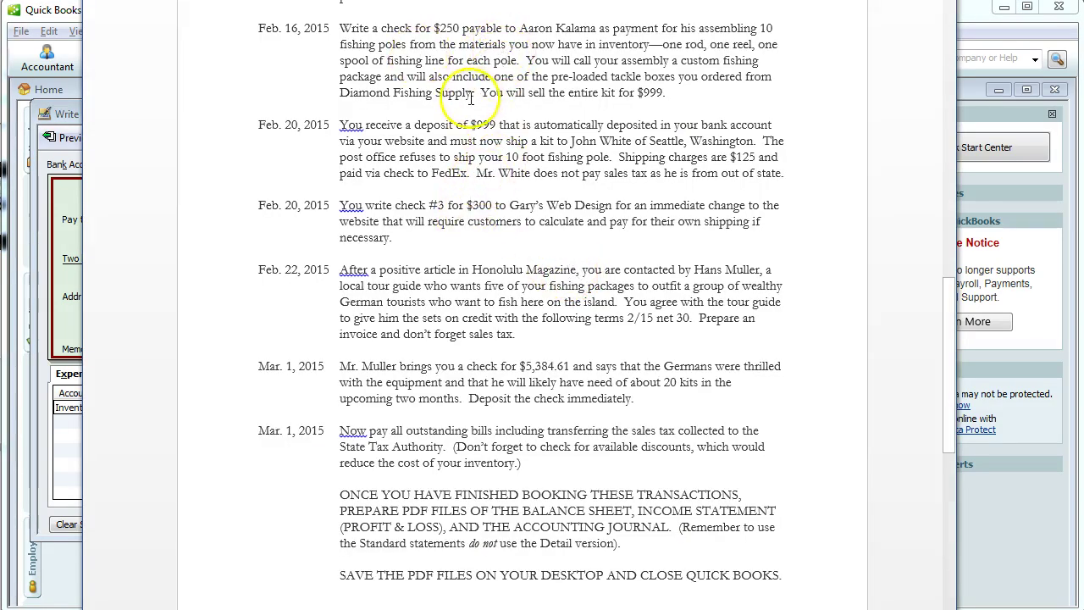
{"action": "key", "text": "alt+Tab"}
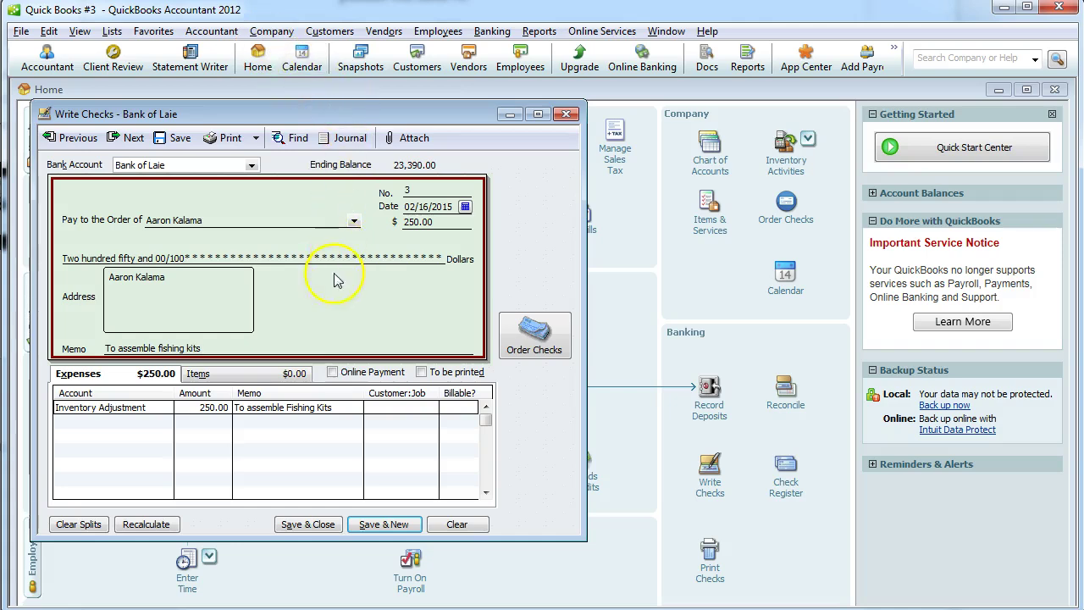
{"action": "left_click", "coordinate": [307, 524]}
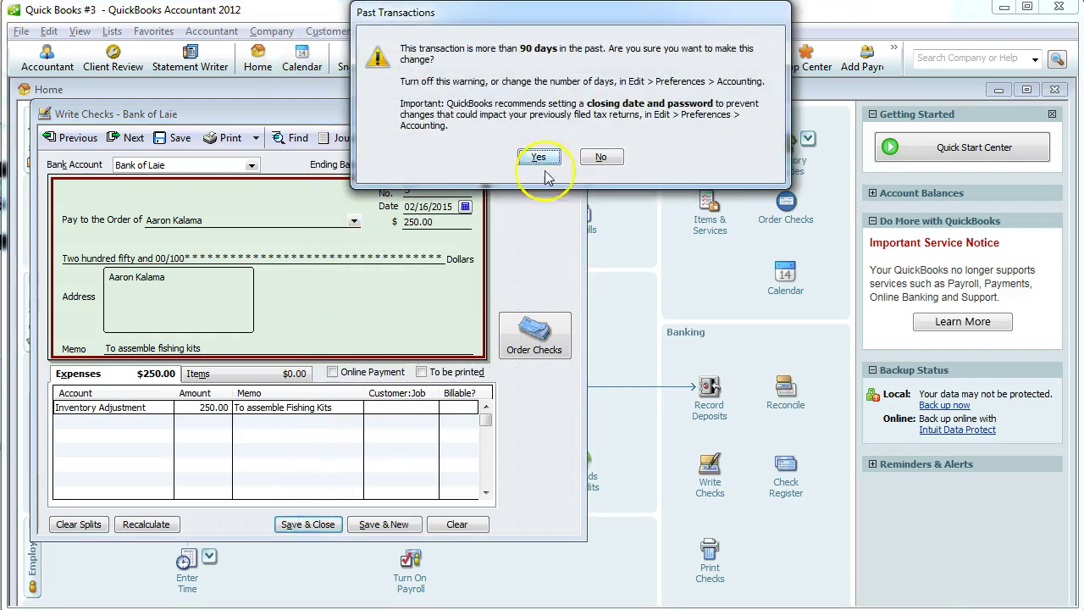
{"action": "left_click", "coordinate": [538, 156]}
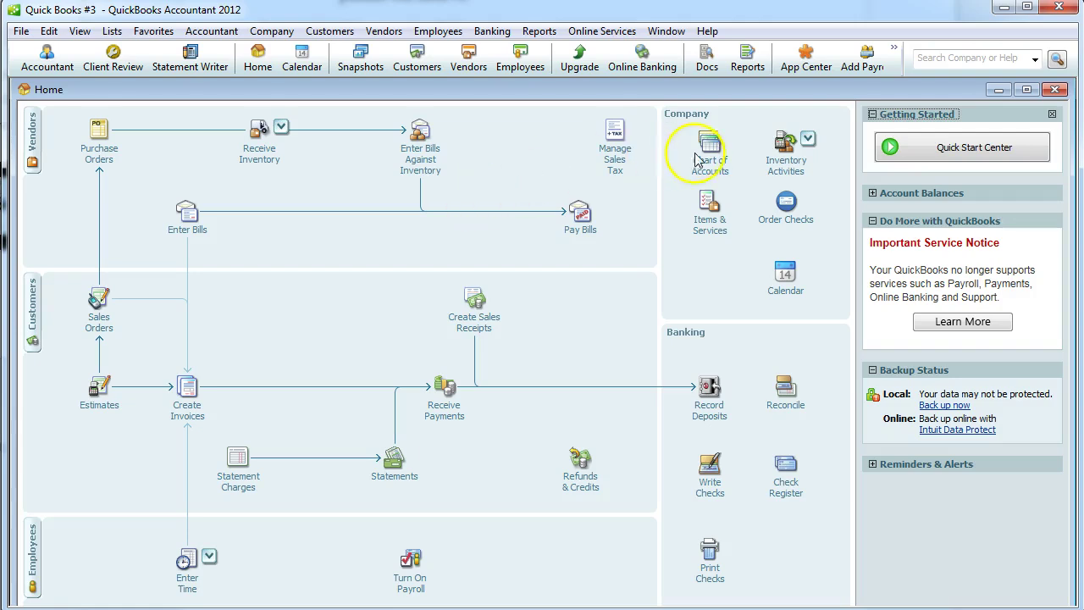
Enter Complete Fishing Package in Build Assemblies and add it as a new Inventory Assembly item.
{"action": "left_click", "coordinate": [781, 162]}
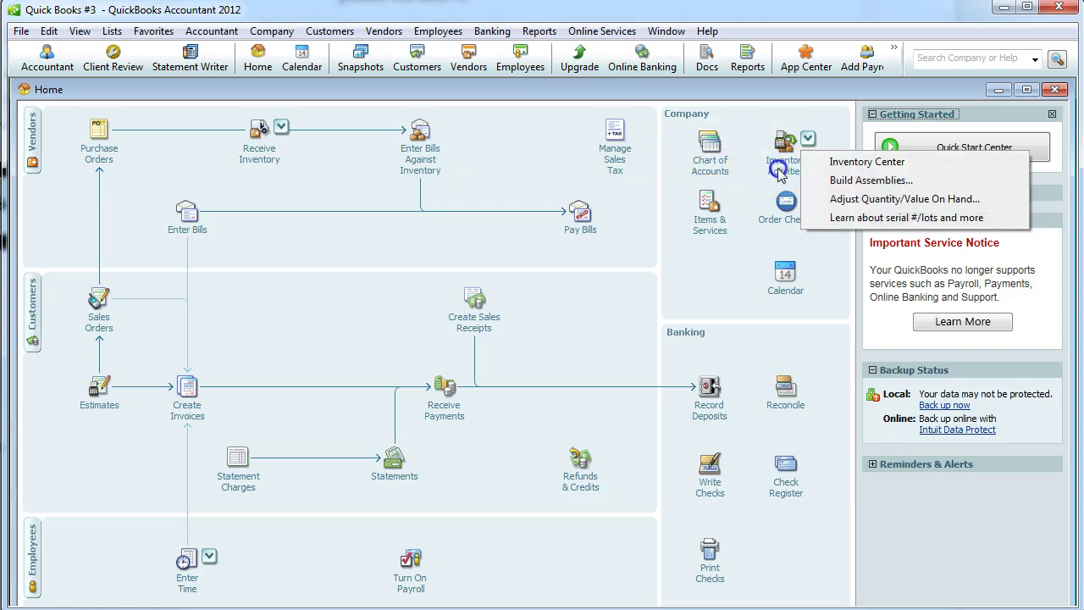
{"action": "left_click", "coordinate": [834, 181]}
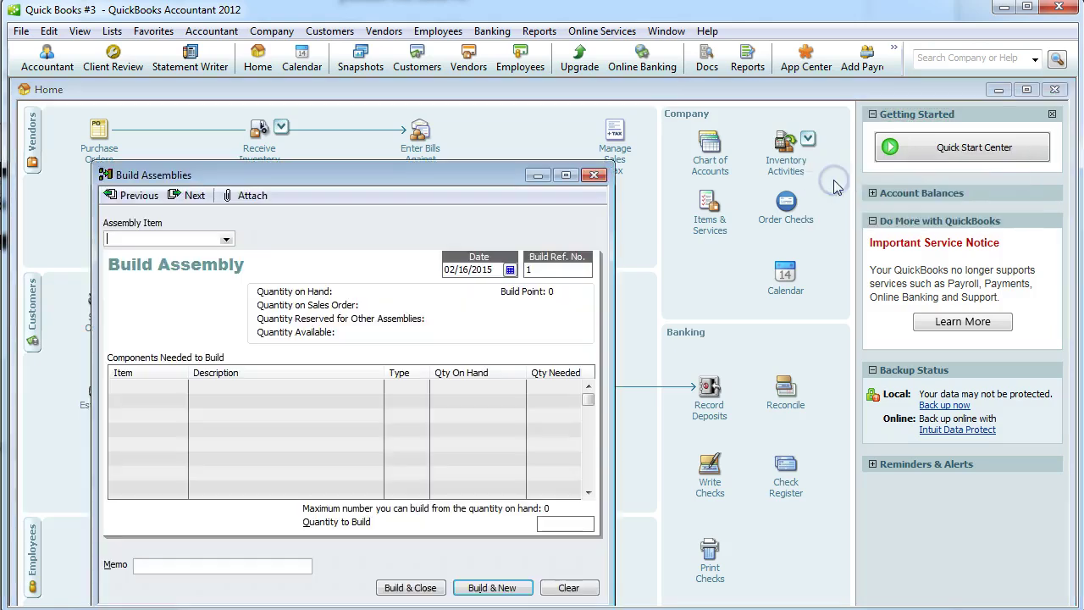
{"action": "left_click", "coordinate": [211, 241]}
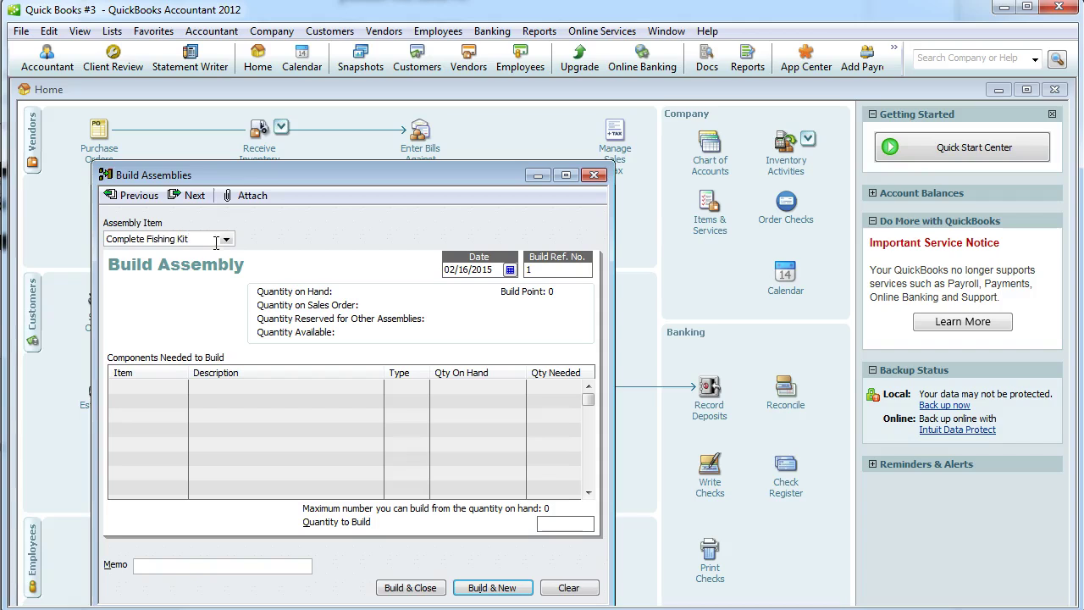
{"action": "key", "text": "alt+Tab"}
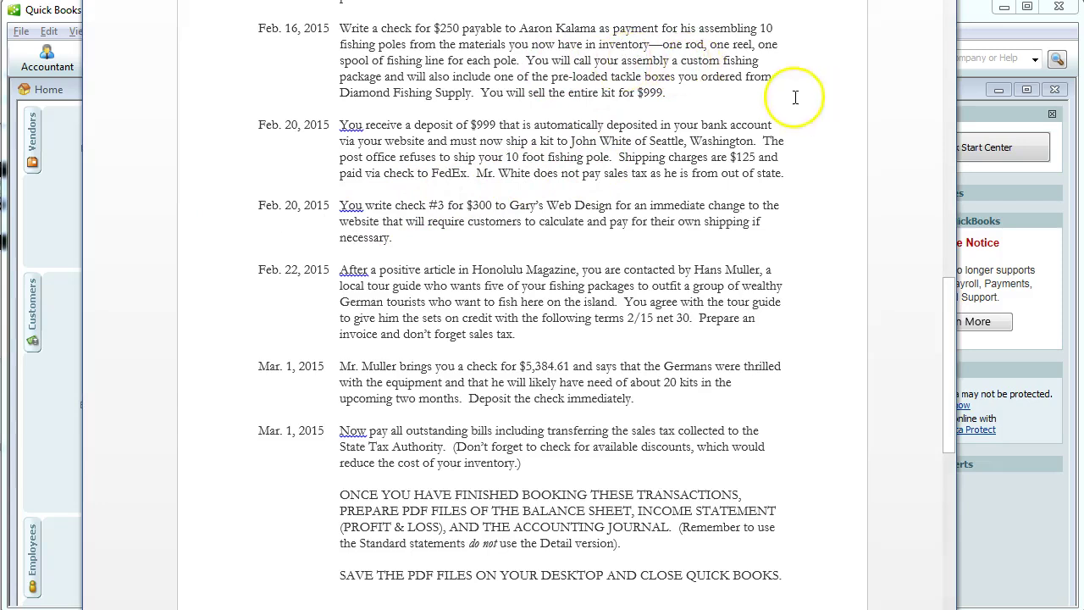
{"action": "key", "text": "alt+Tab"}
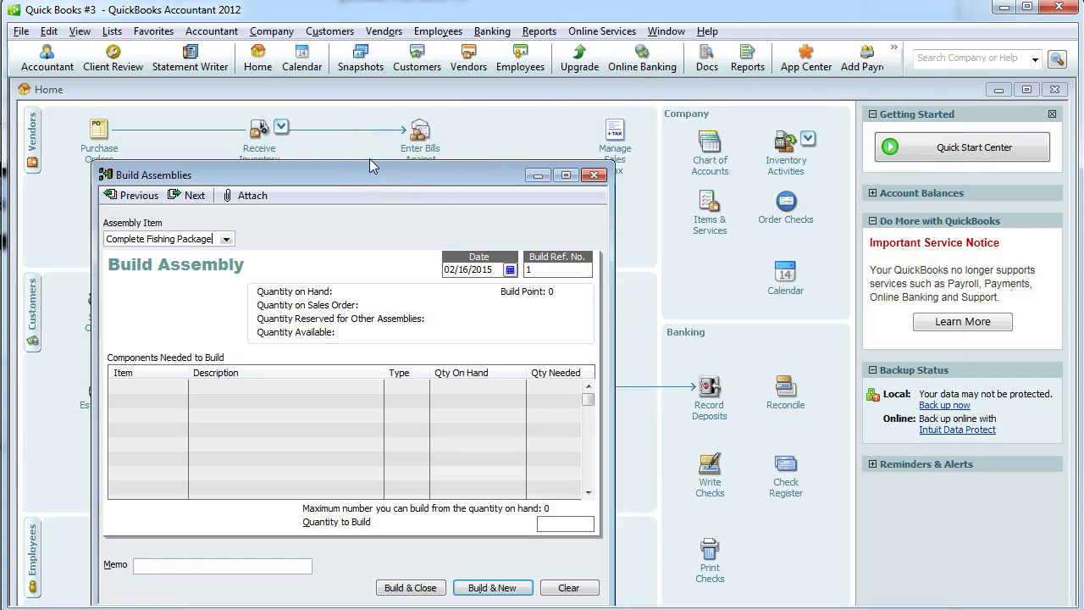
{"action": "key", "text": "Tab"}
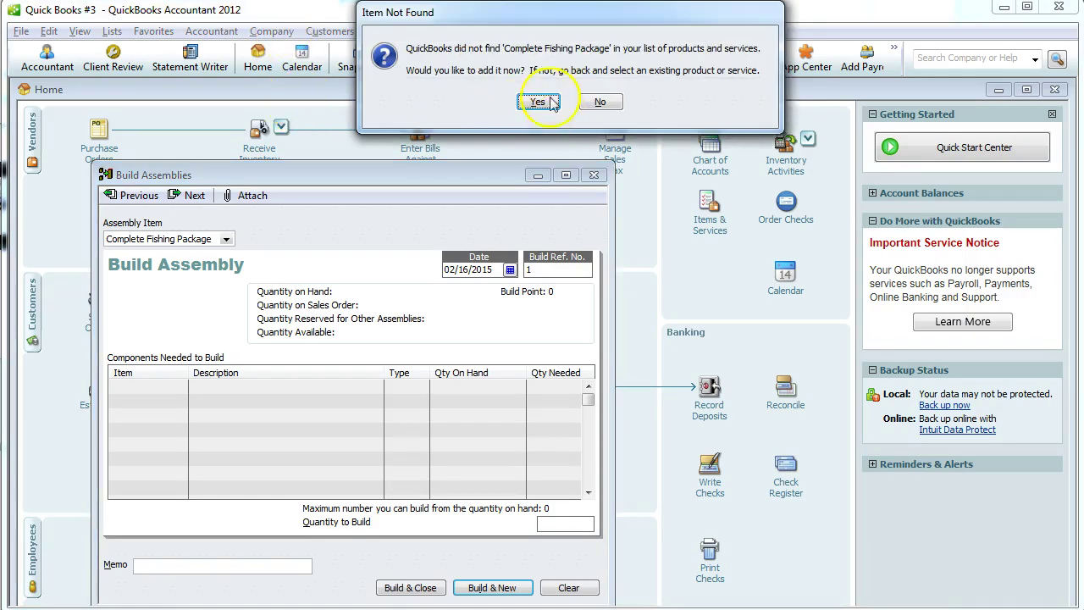
{"action": "left_click", "coordinate": [548, 100]}
{"action": "left_click", "coordinate": [598, 244]}
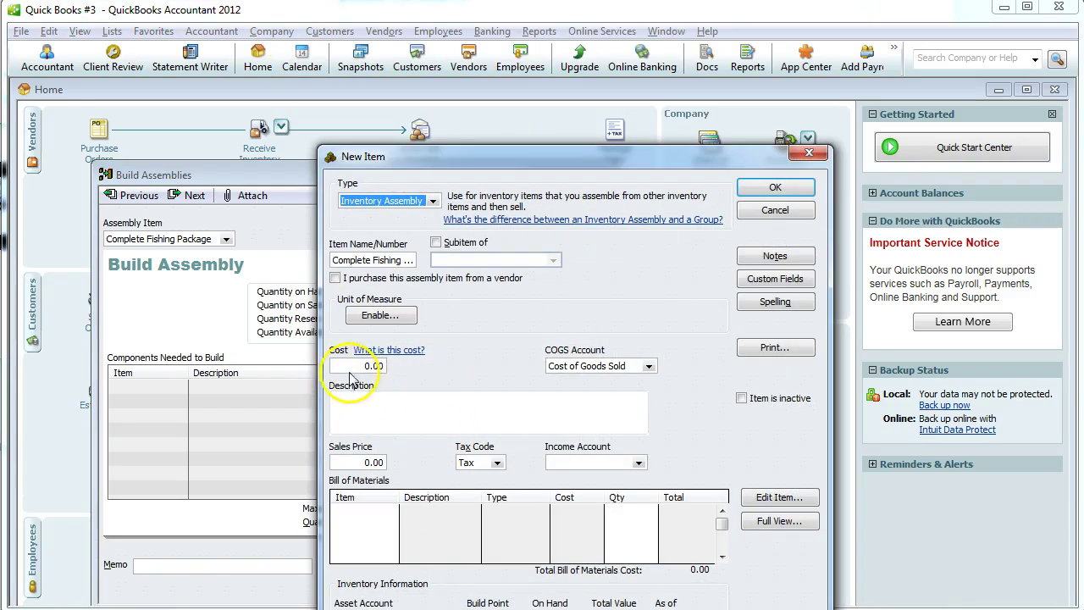
Give the assembly item Merchandise Sales as income account and a 999.00 sales price.
{"action": "left_click", "coordinate": [637, 462]}
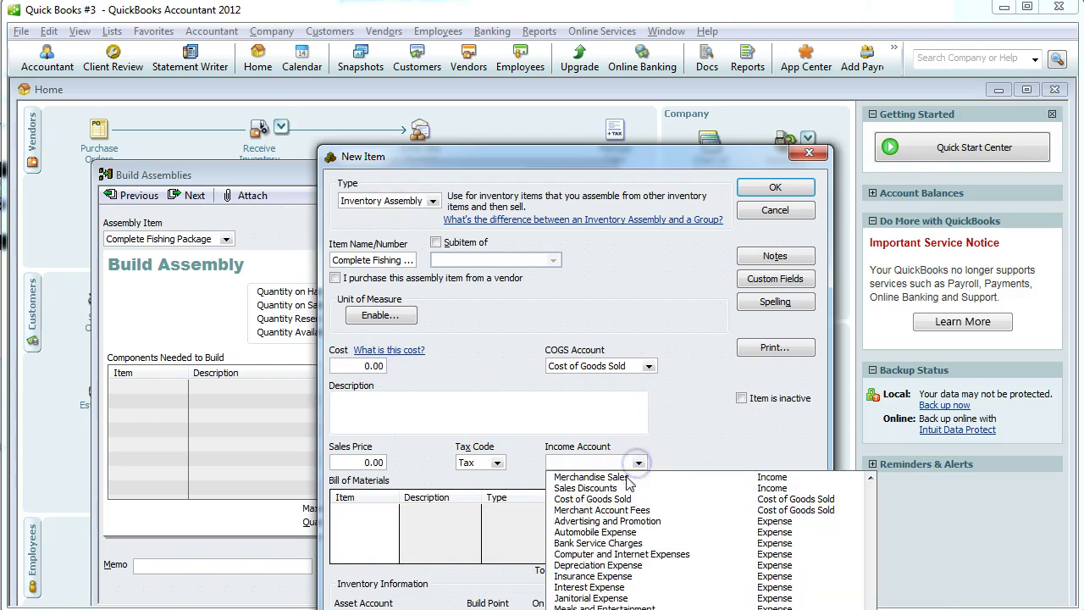
{"action": "left_click", "coordinate": [628, 479]}
{"action": "left_click_drag", "start_coordinate": [358, 461], "coordinate": [410, 461]}
{"action": "type", "text": "999"}
{"action": "left_click", "coordinate": [400, 403]}
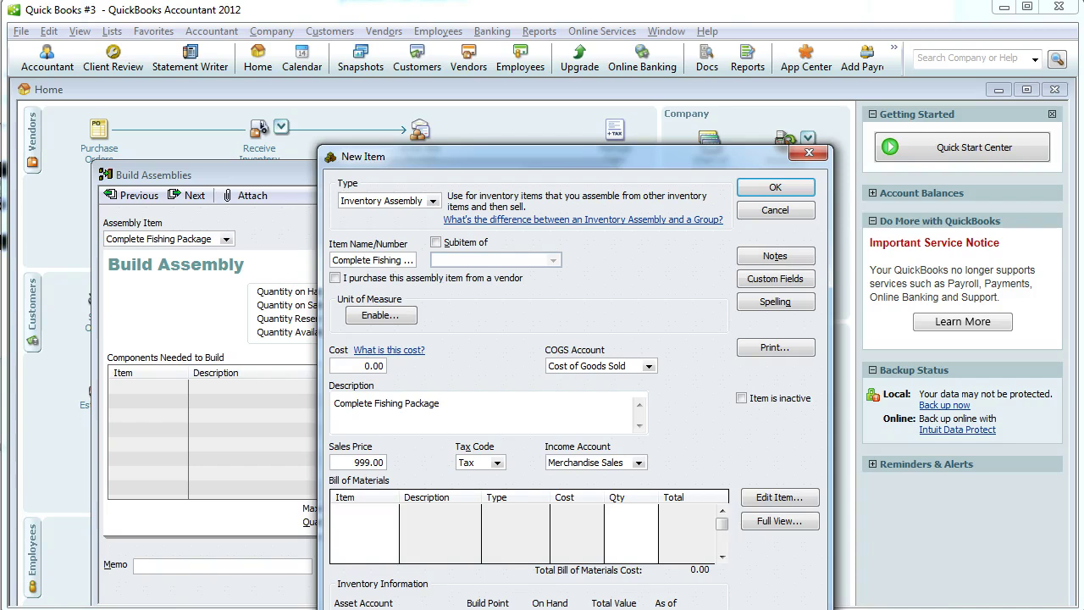
List Fishing Line, Fishing Reel, Fishing Rod and Tackle Box in the bill of materials and save the item.
{"action": "left_click", "coordinate": [370, 514]}
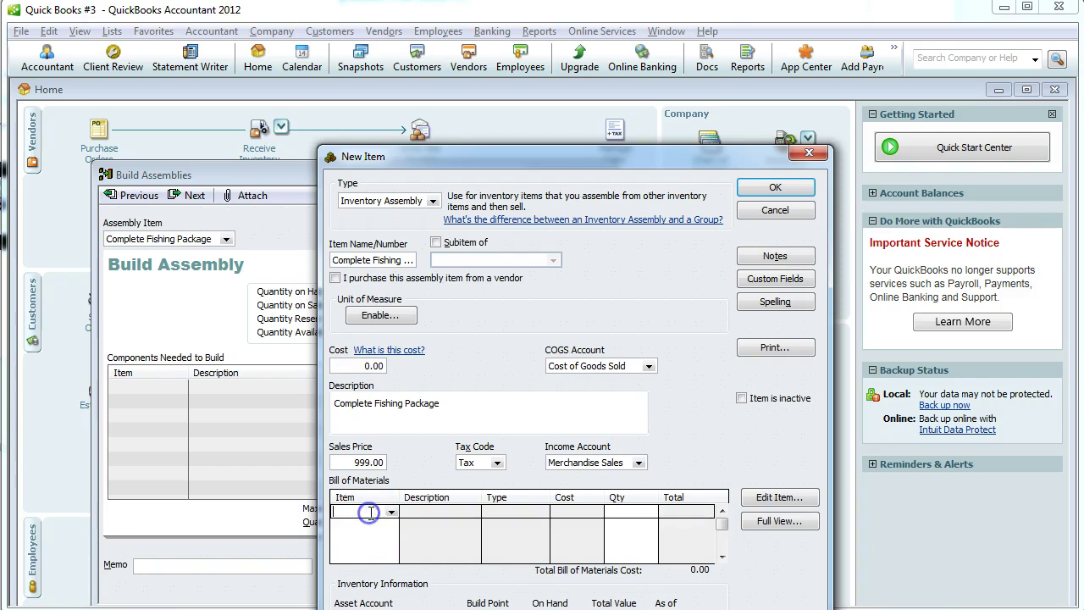
{"action": "left_click", "coordinate": [390, 512]}
{"action": "left_click", "coordinate": [380, 547]}
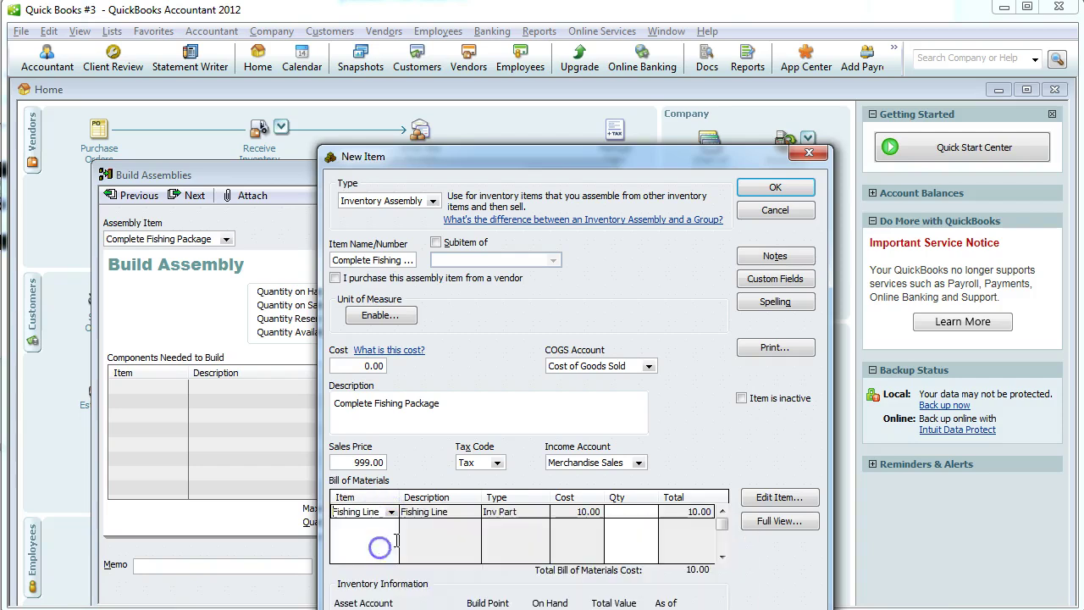
{"action": "left_click", "coordinate": [647, 514]}
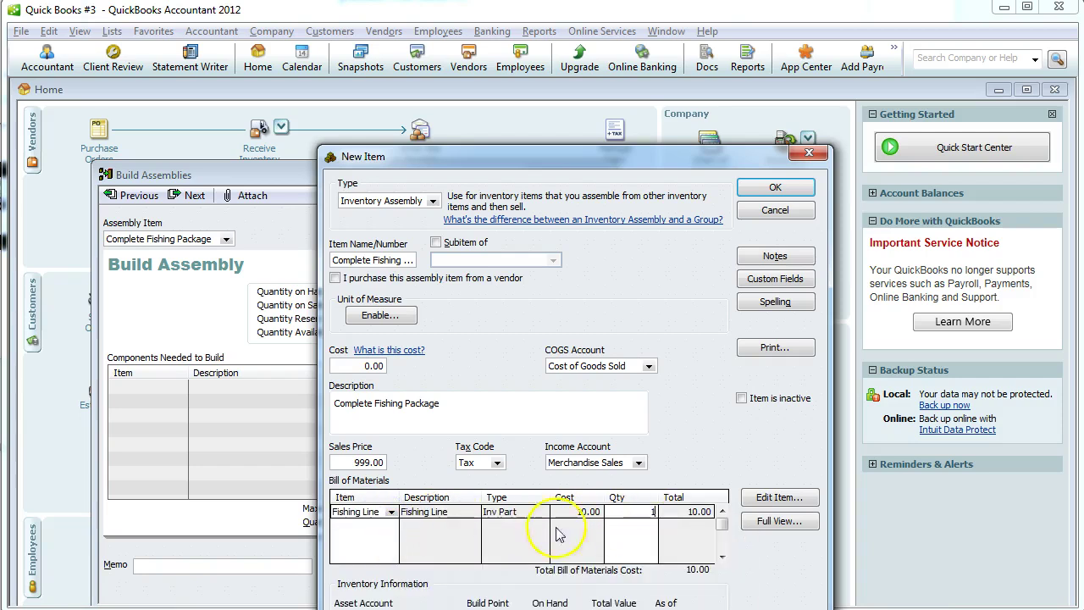
{"action": "left_click", "coordinate": [360, 526]}
{"action": "left_click", "coordinate": [376, 573]}
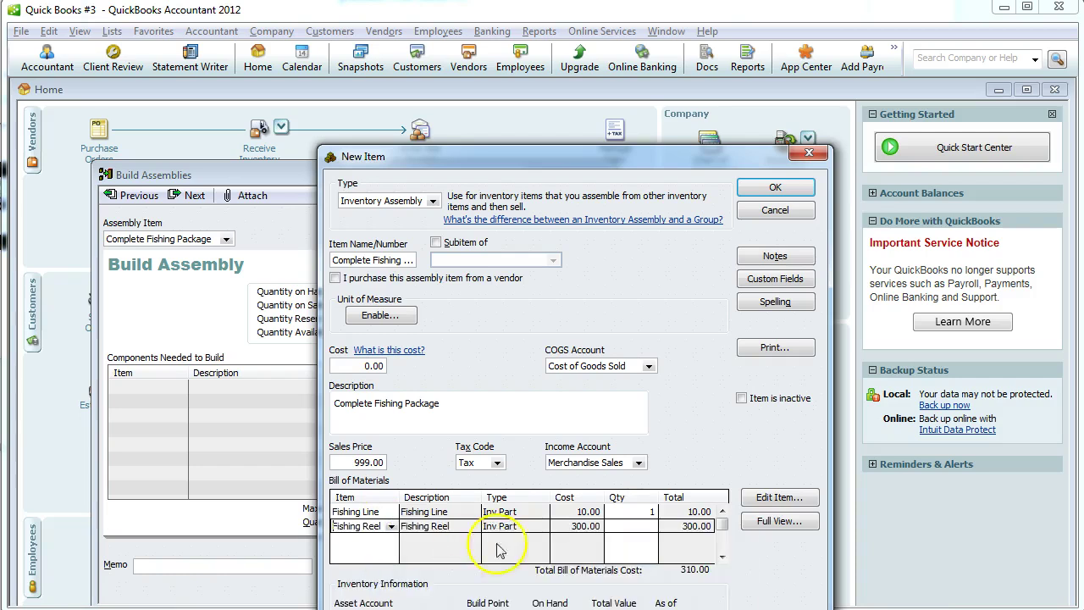
{"action": "left_click", "coordinate": [356, 539]}
{"action": "left_click", "coordinate": [381, 598]}
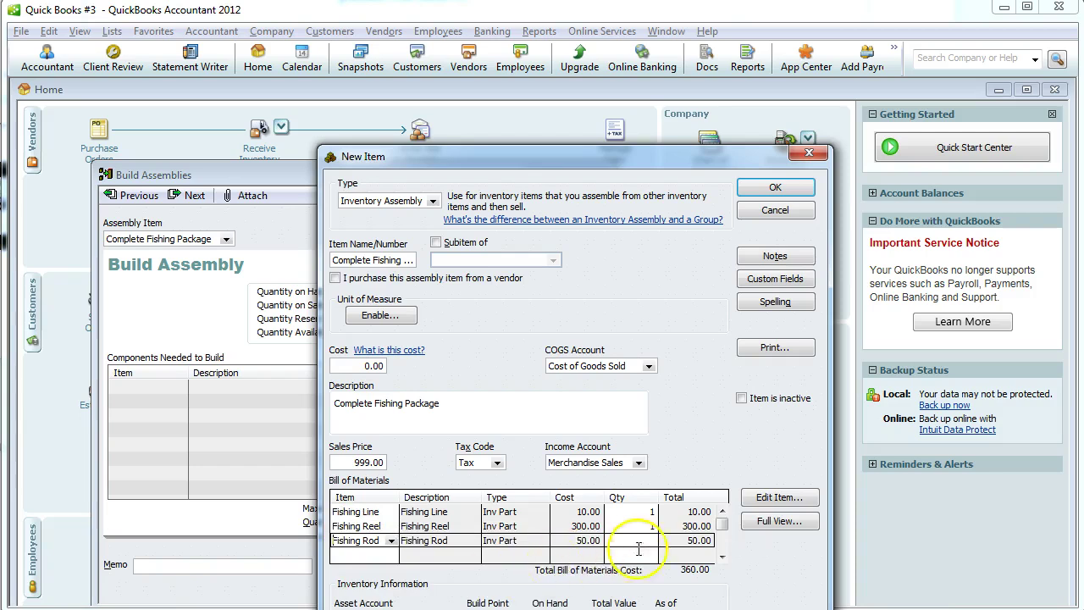
{"action": "left_click", "coordinate": [363, 554]}
{"action": "left_click", "coordinate": [484, 601]}
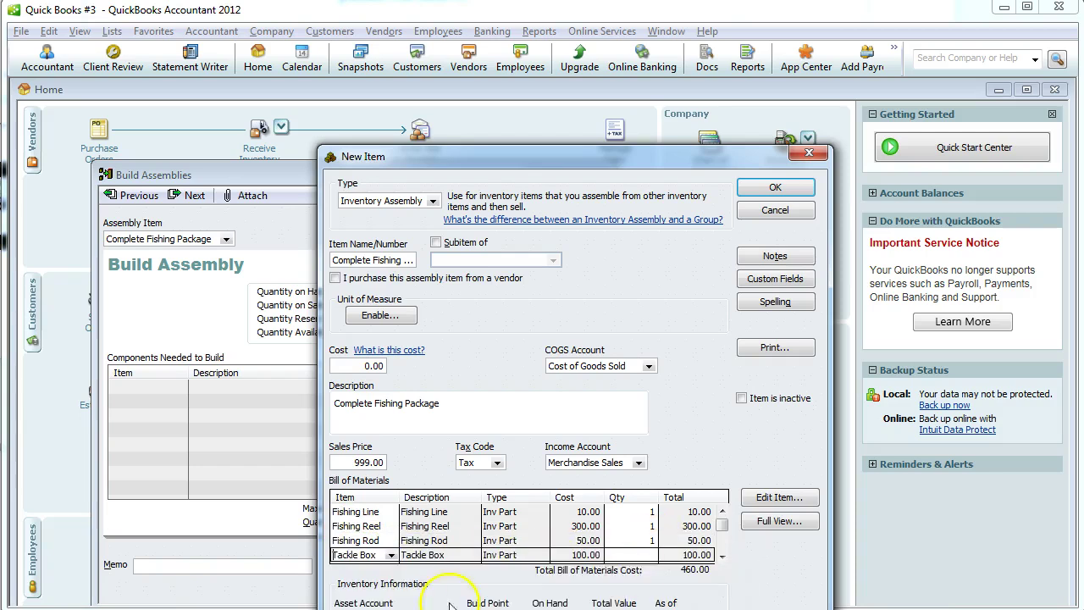
{"action": "left_click", "coordinate": [722, 556]}
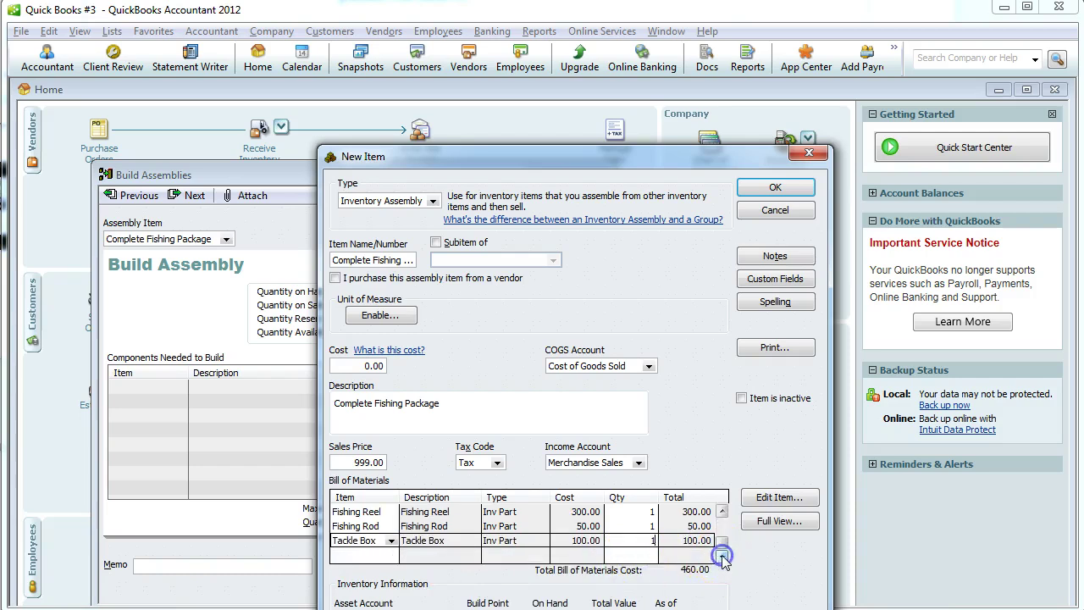
{"action": "mouse_move", "coordinate": [722, 547]}
{"action": "left_mouse_down"}
{"action": "mouse_move", "coordinate": [724, 528]}
{"action": "mouse_move", "coordinate": [722, 547]}
{"action": "left_mouse_up"}
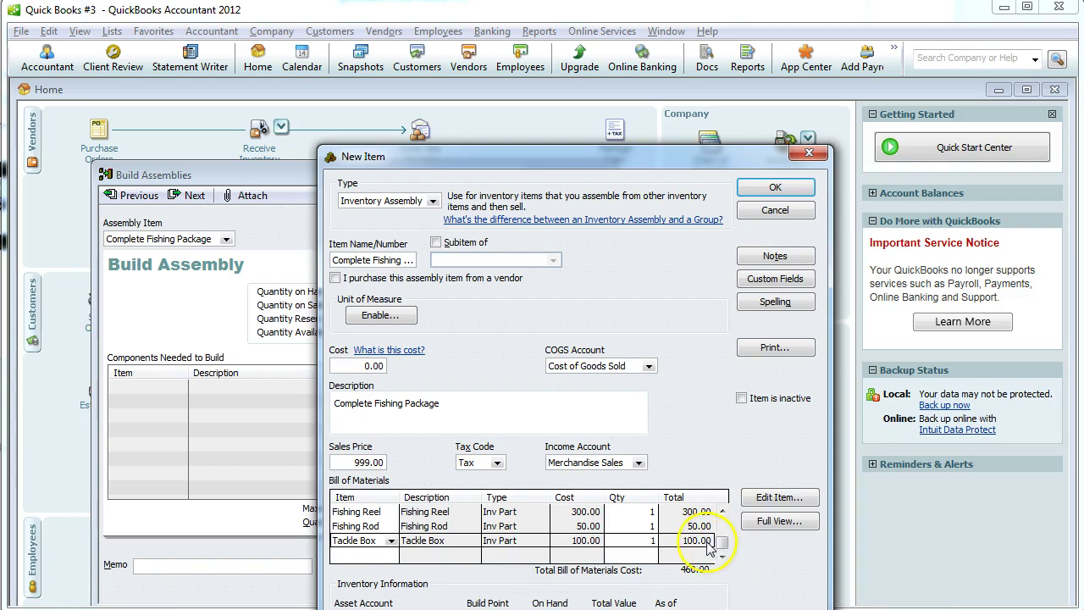
{"action": "left_click", "coordinate": [773, 189]}
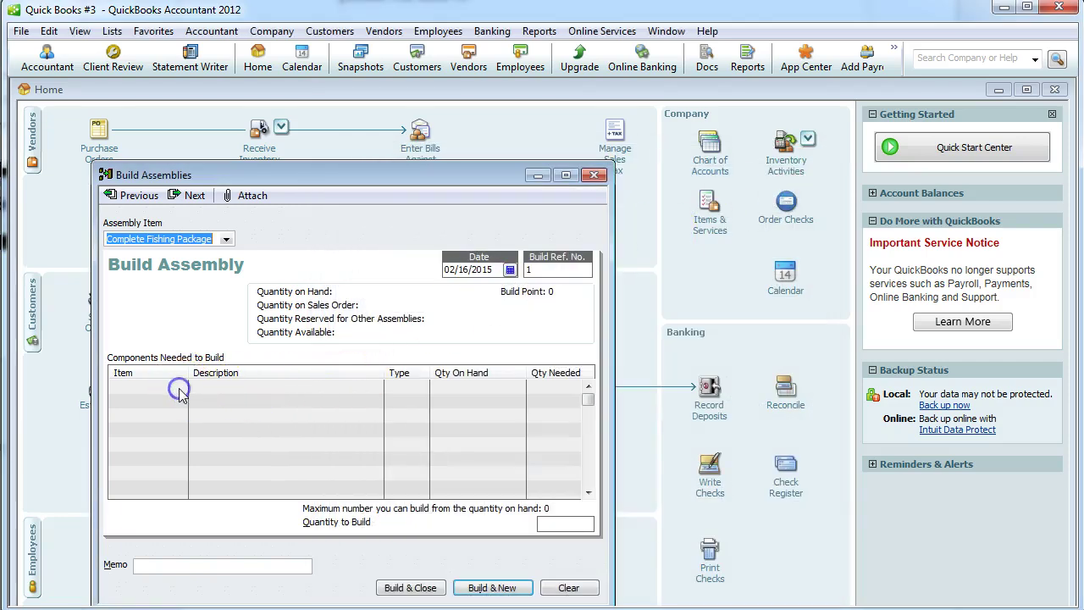
Build 10 Complete Fishing Packages with memo 'Assembly of Fishing Packages', confirming the back date.
{"action": "left_click", "coordinate": [555, 523]}
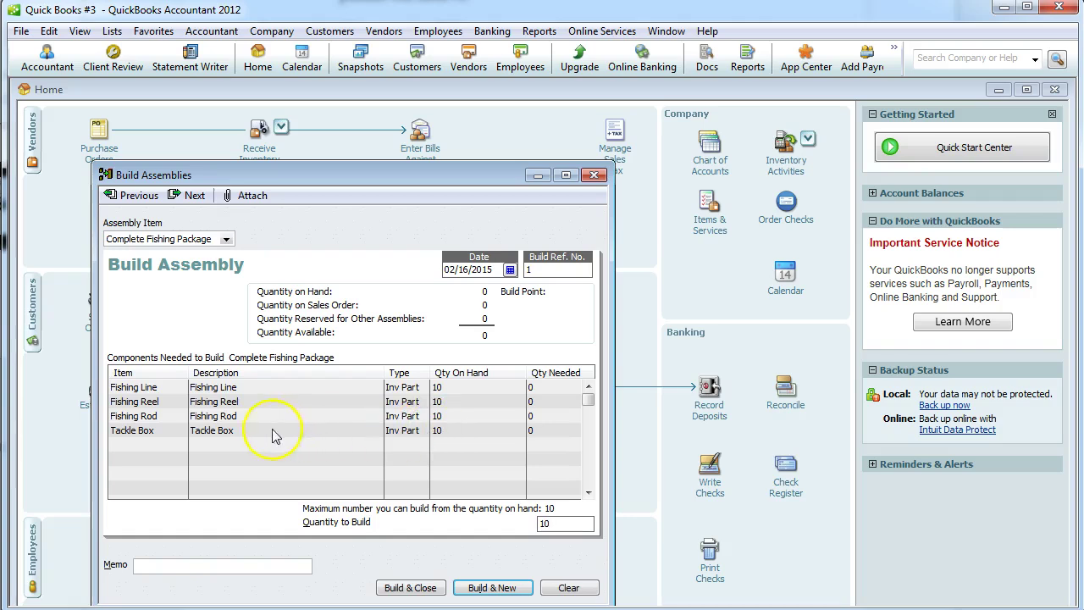
{"action": "left_click", "coordinate": [264, 568]}
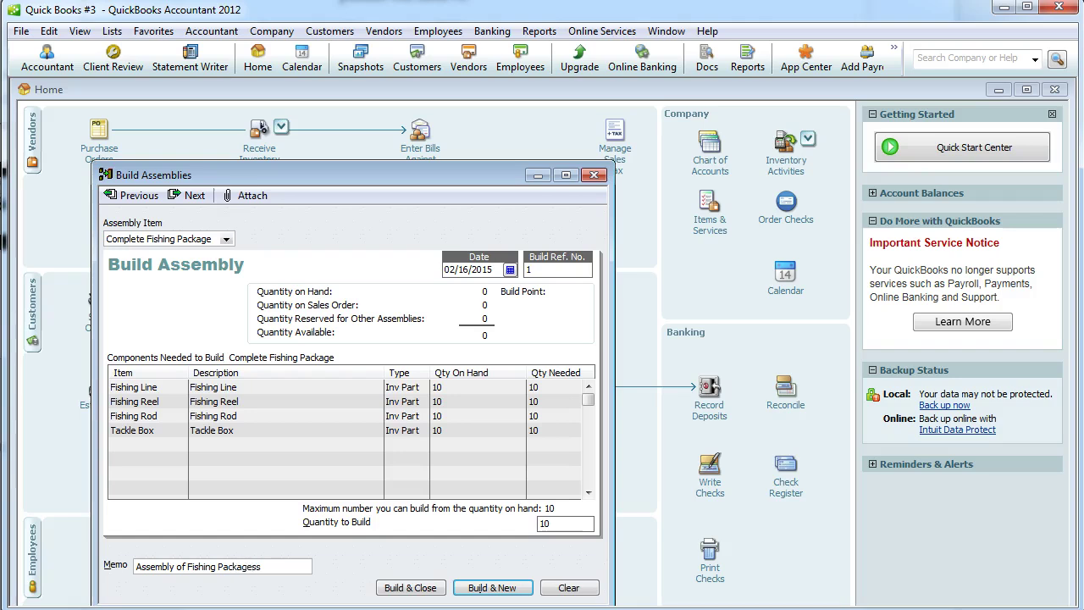
{"action": "key", "text": "BackSpace"}
{"action": "left_click", "coordinate": [408, 589]}
{"action": "left_click", "coordinate": [539, 156]}
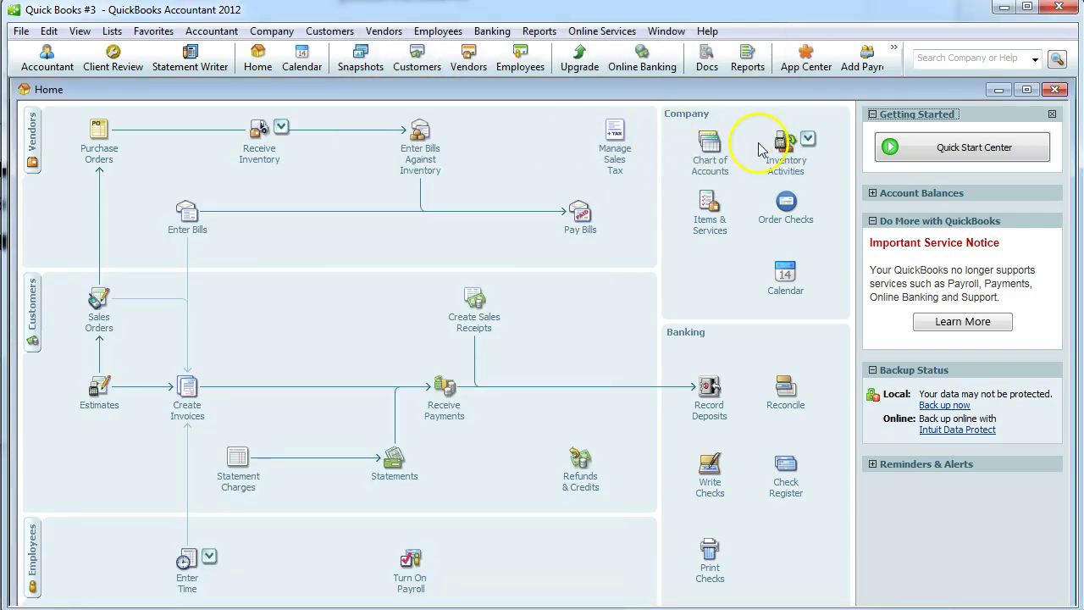
Start a Total Value inventory adjustment for Complete Fishing Package.
{"action": "left_click", "coordinate": [775, 163]}
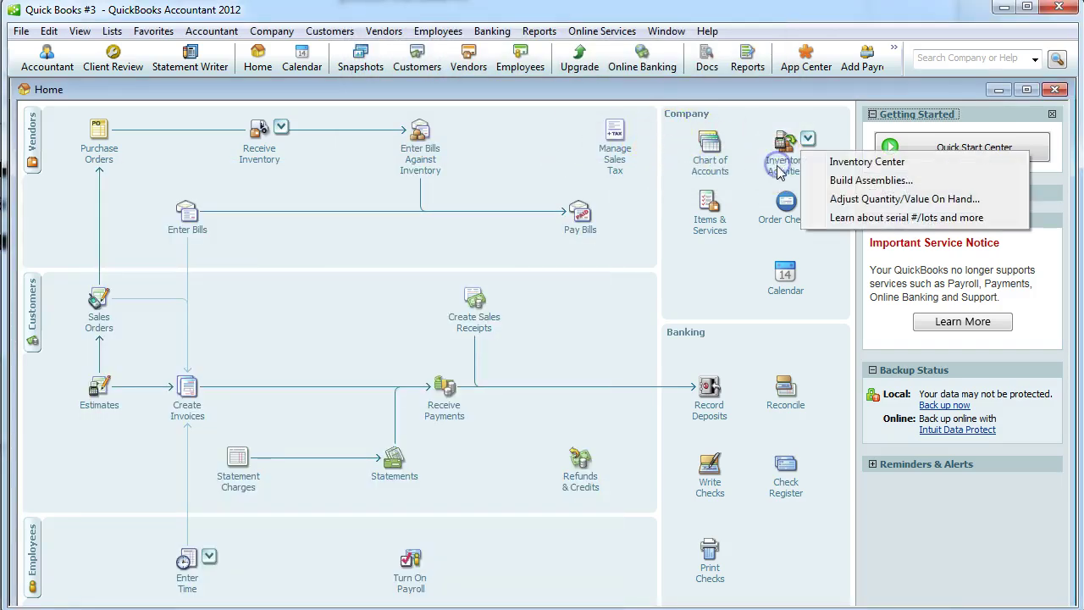
{"action": "left_click", "coordinate": [866, 198]}
{"action": "left_click", "coordinate": [357, 278]}
{"action": "left_click", "coordinate": [352, 276]}
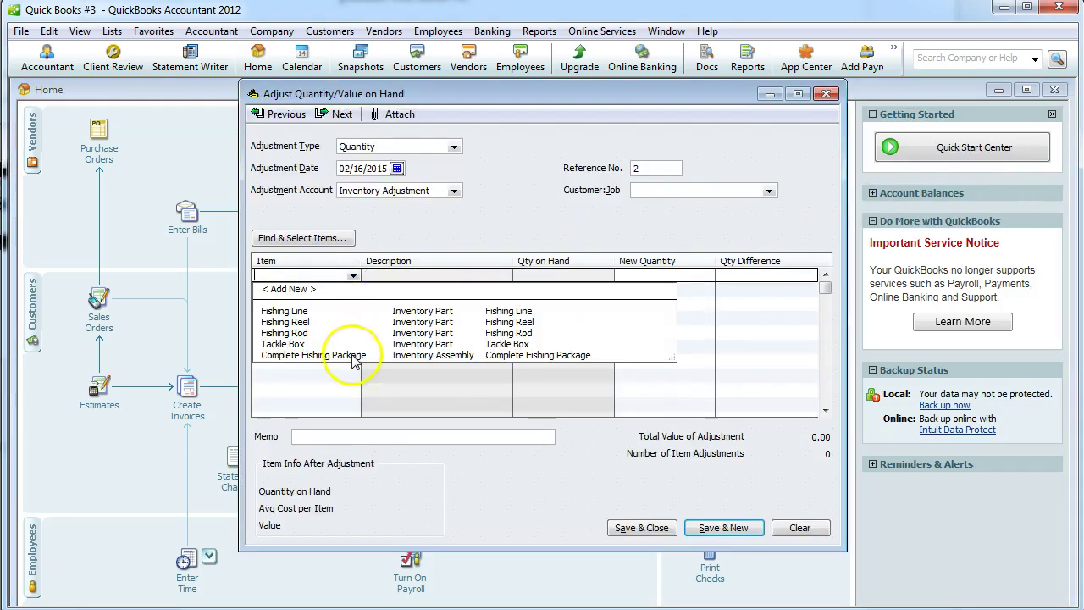
{"action": "left_click", "coordinate": [288, 355]}
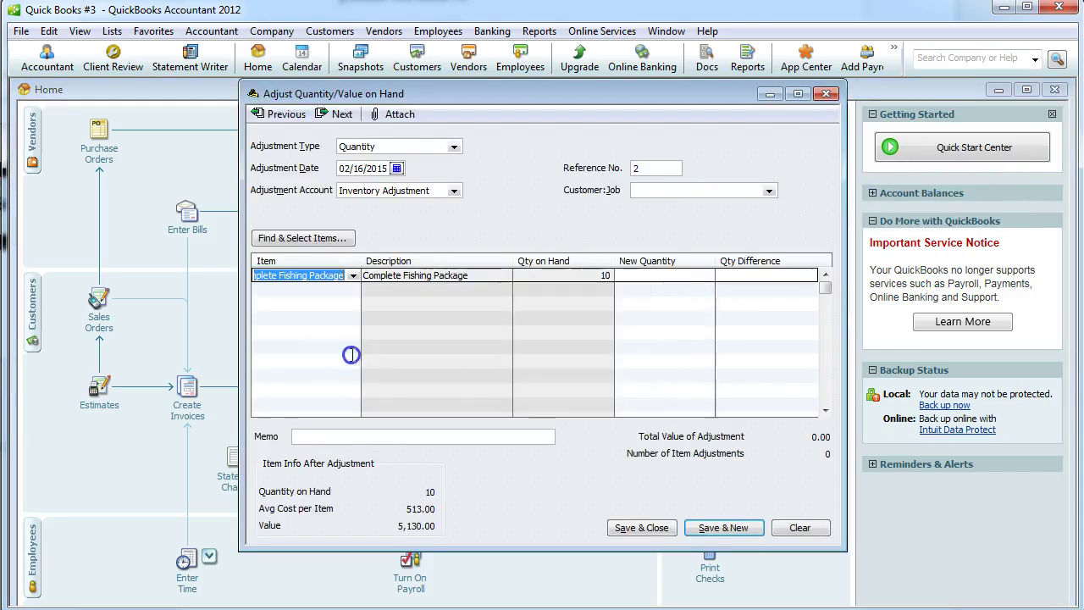
{"action": "left_click", "coordinate": [455, 148]}
{"action": "left_click", "coordinate": [436, 172]}
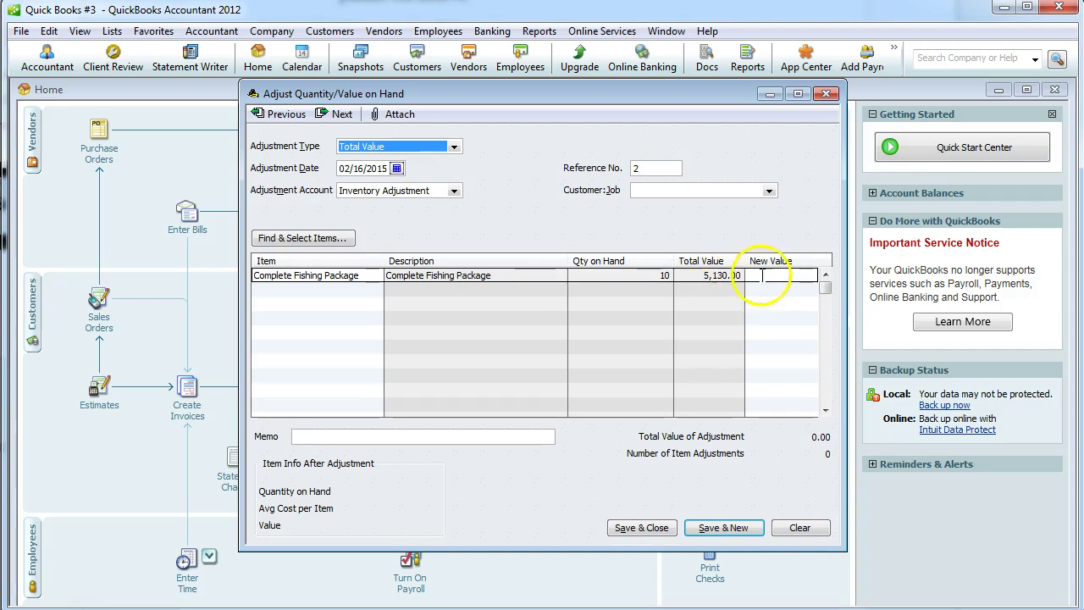
Set its new value to 5,380.00 with memo 'Add Assembly Costs' and save.
{"action": "left_click", "coordinate": [764, 274]}
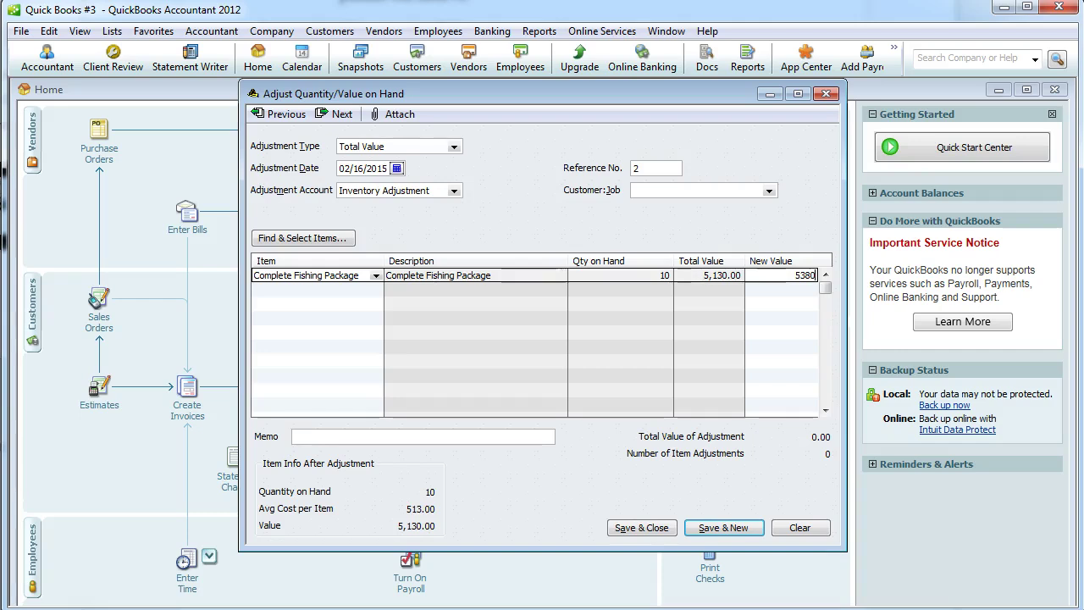
{"action": "left_click", "coordinate": [345, 436]}
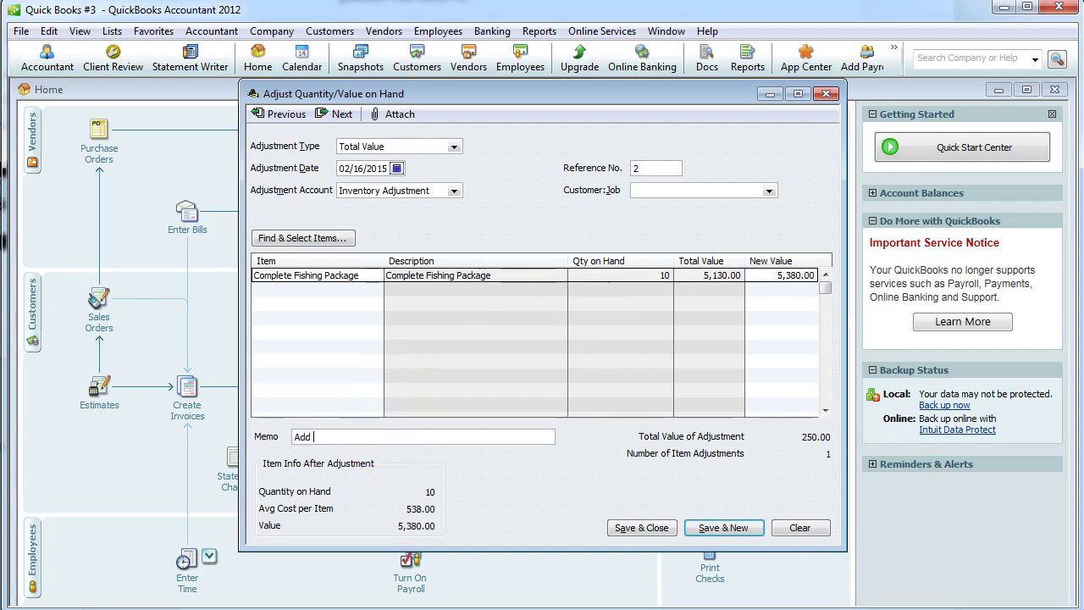
{"action": "type", "text": "Add Assembly Costs"}
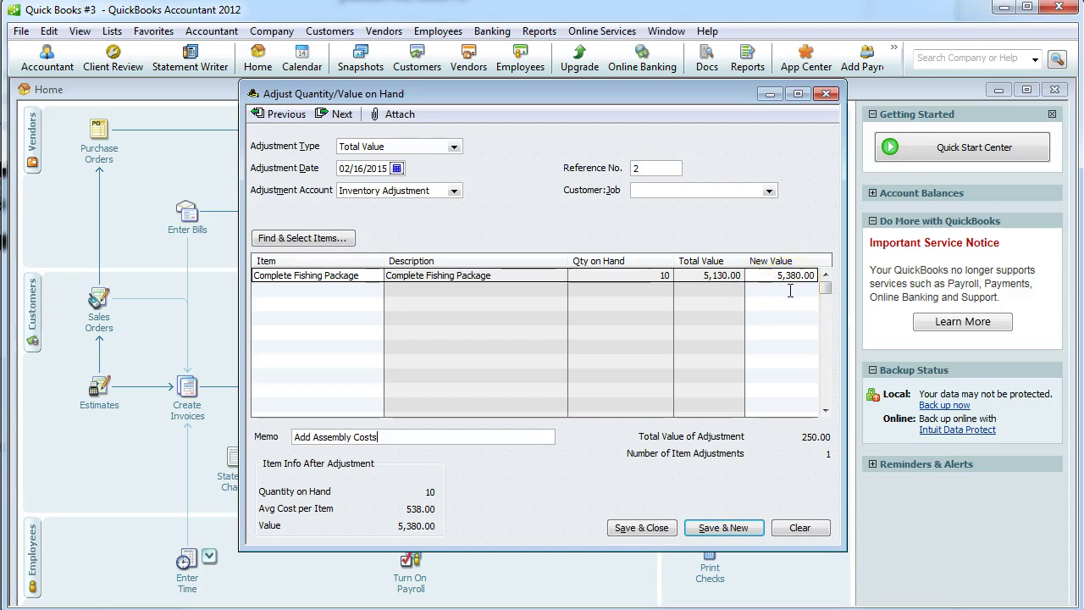
{"action": "left_click", "coordinate": [648, 528]}
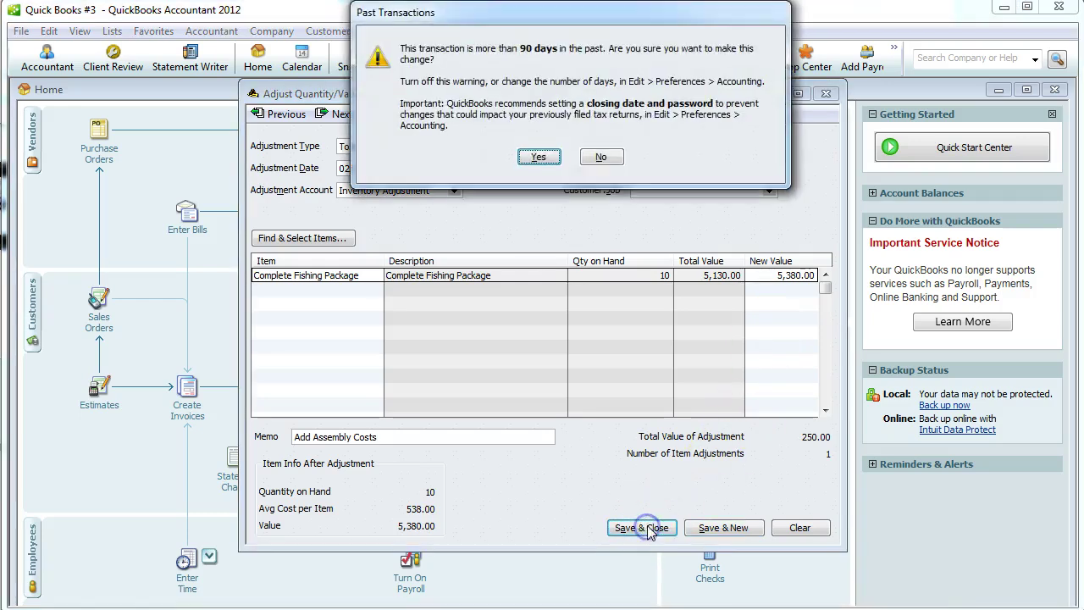
{"action": "left_click", "coordinate": [538, 156]}
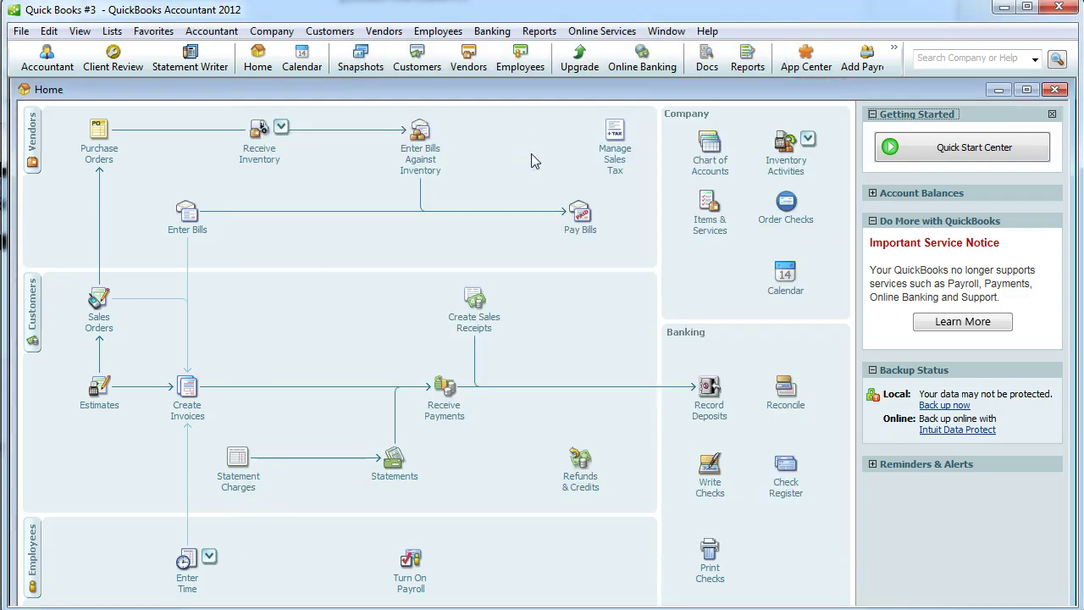
{"action": "left_click", "coordinate": [536, 31]}
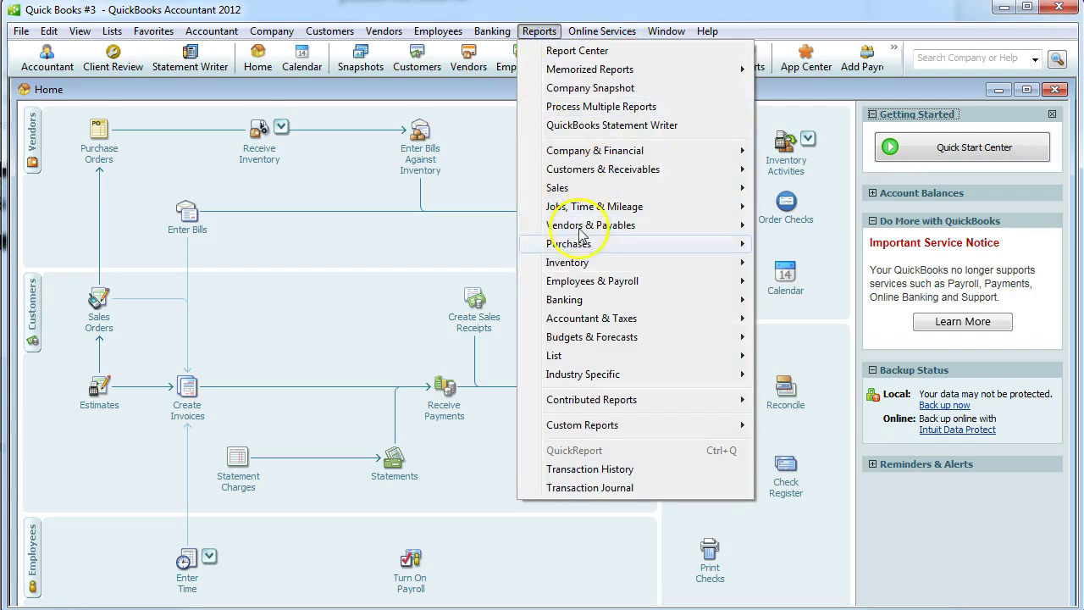
{"action": "mouse_move", "coordinate": [590, 150]}
{"action": "left_click", "coordinate": [825, 150]}
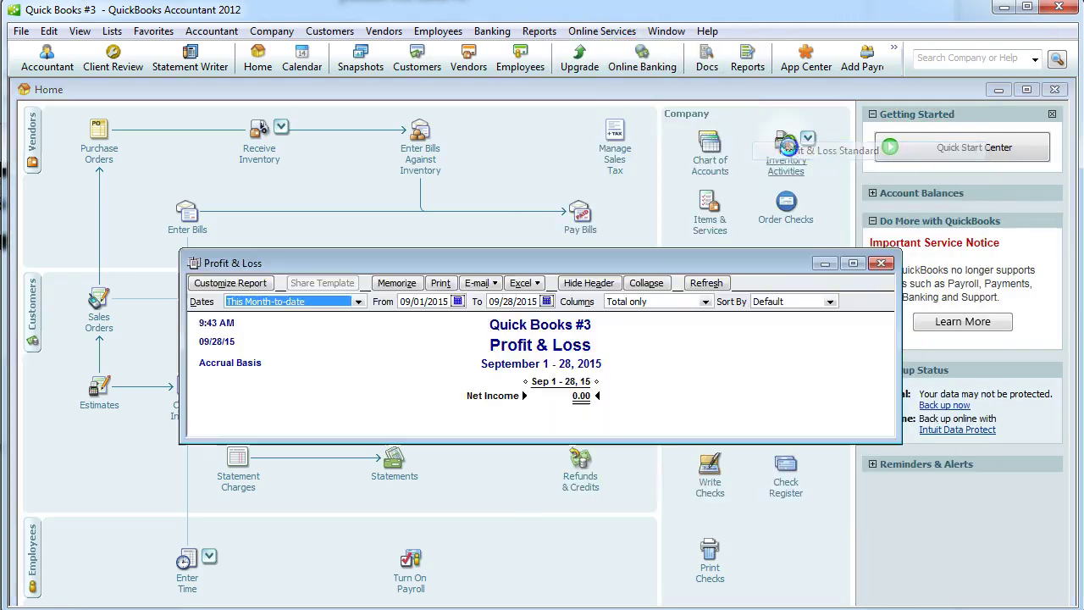
{"action": "left_click", "coordinate": [358, 301]}
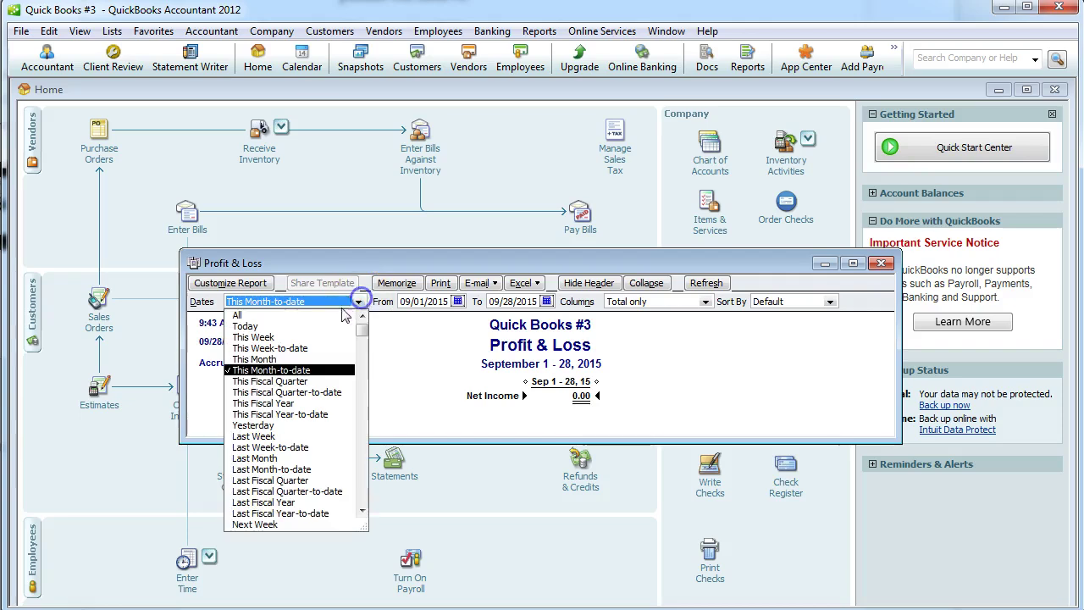
{"action": "left_click", "coordinate": [315, 314]}
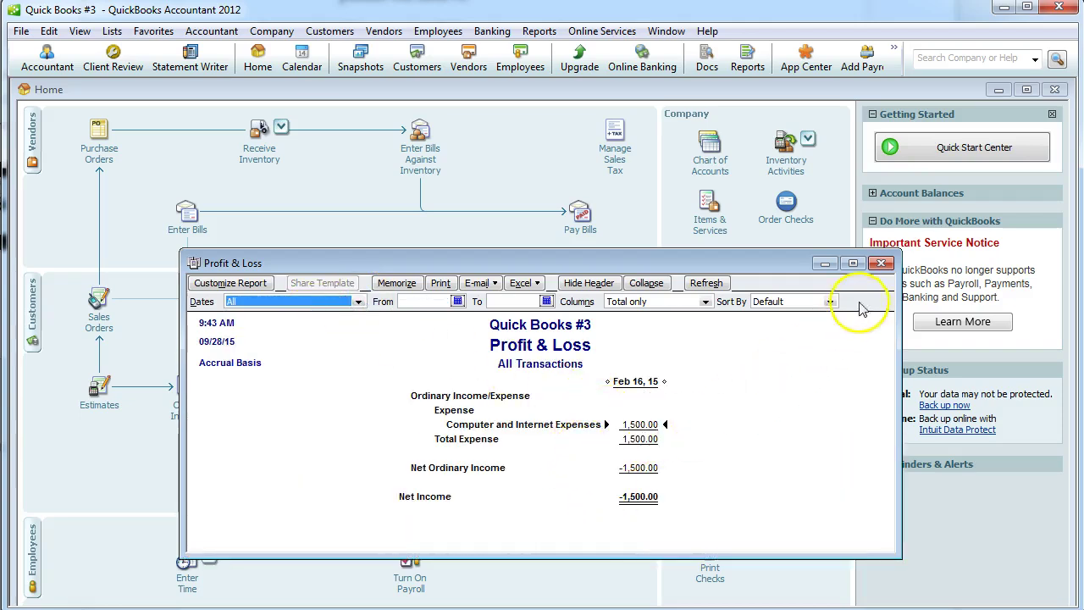
{"action": "left_click", "coordinate": [882, 263]}
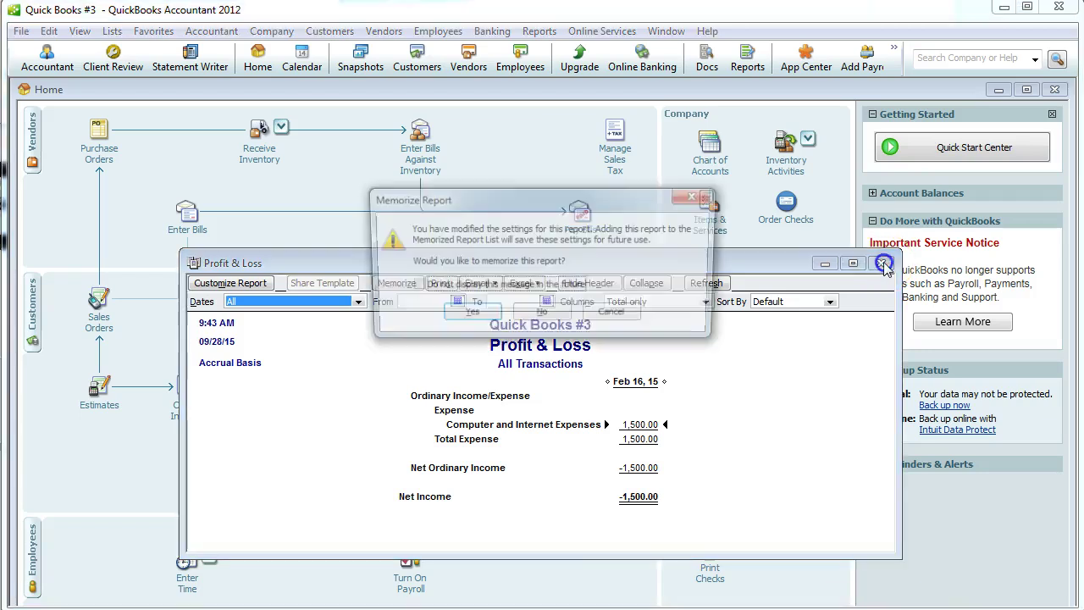
{"action": "left_click", "coordinate": [552, 314]}
{"action": "key", "text": "alt+Tab"}
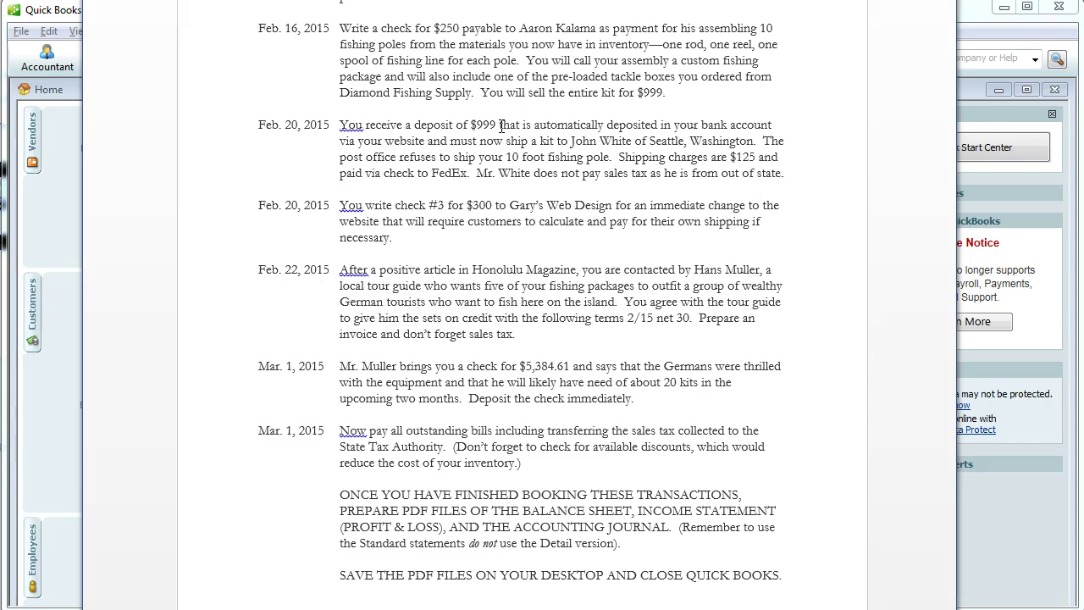
{"action": "key", "text": "alt+Tab"}
Start a sales receipt for a newly quick-added customer, dated 02/20/2015.
{"action": "left_click", "coordinate": [480, 331]}
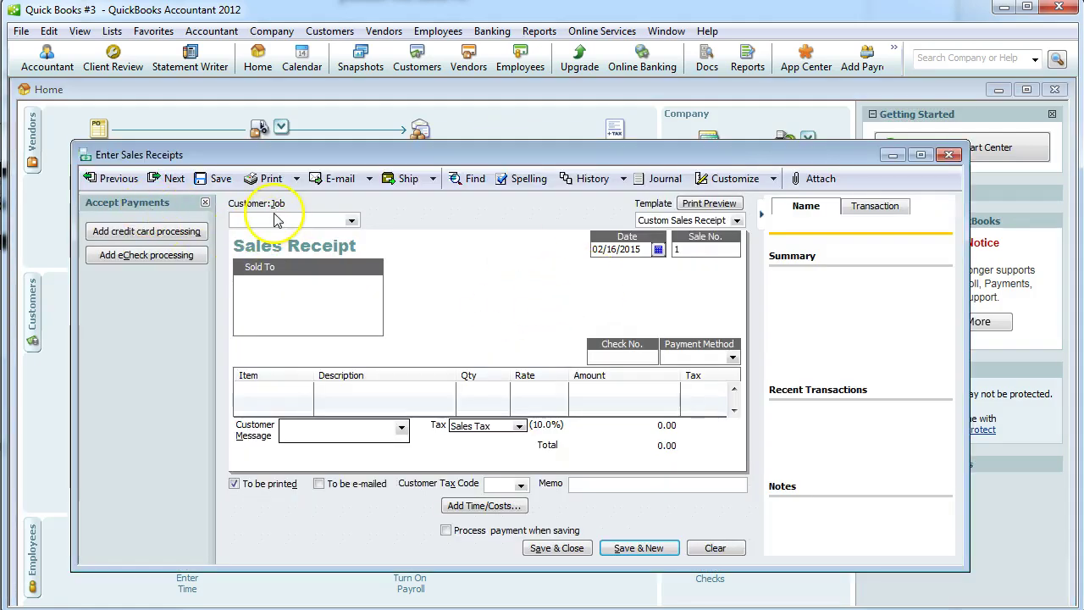
{"action": "key", "text": "BackSpace"}
{"action": "key", "text": "BackSpace"}
{"action": "key", "text": "BackSpace"}
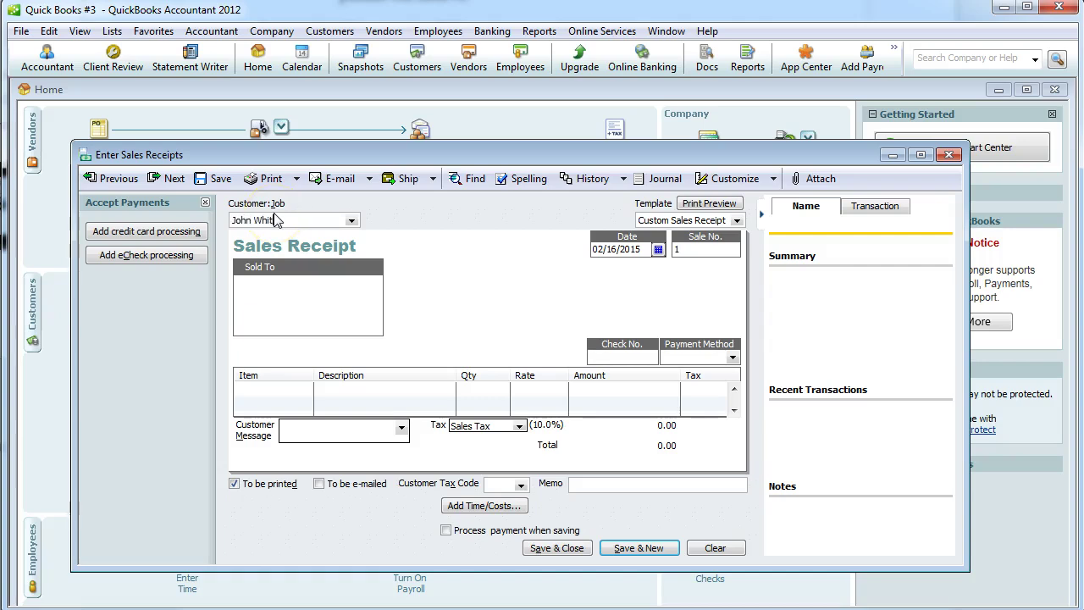
{"action": "key", "text": "Tab"}
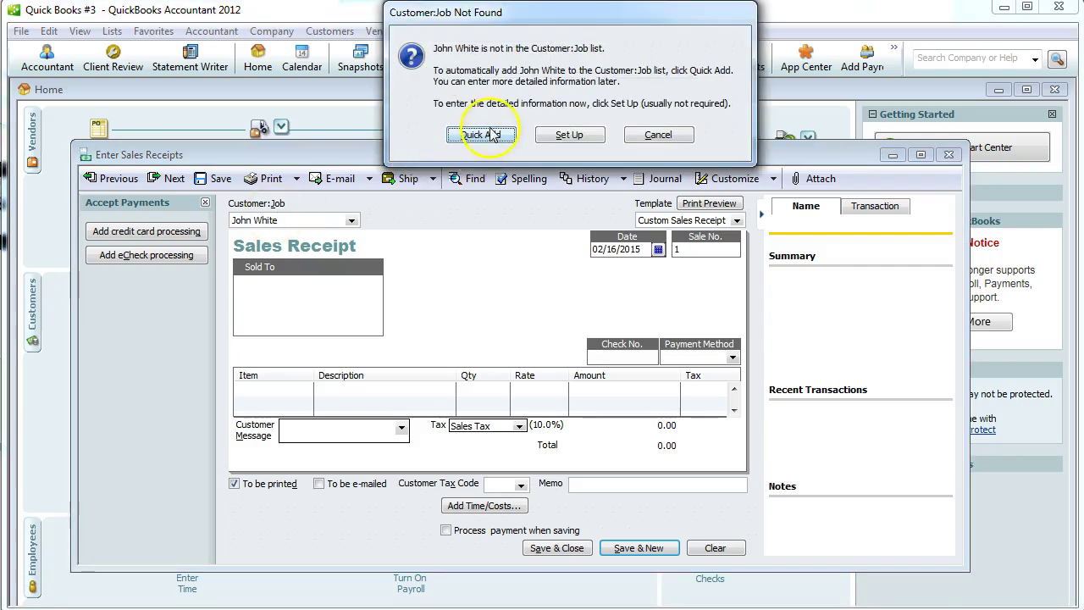
{"action": "left_click", "coordinate": [490, 135]}
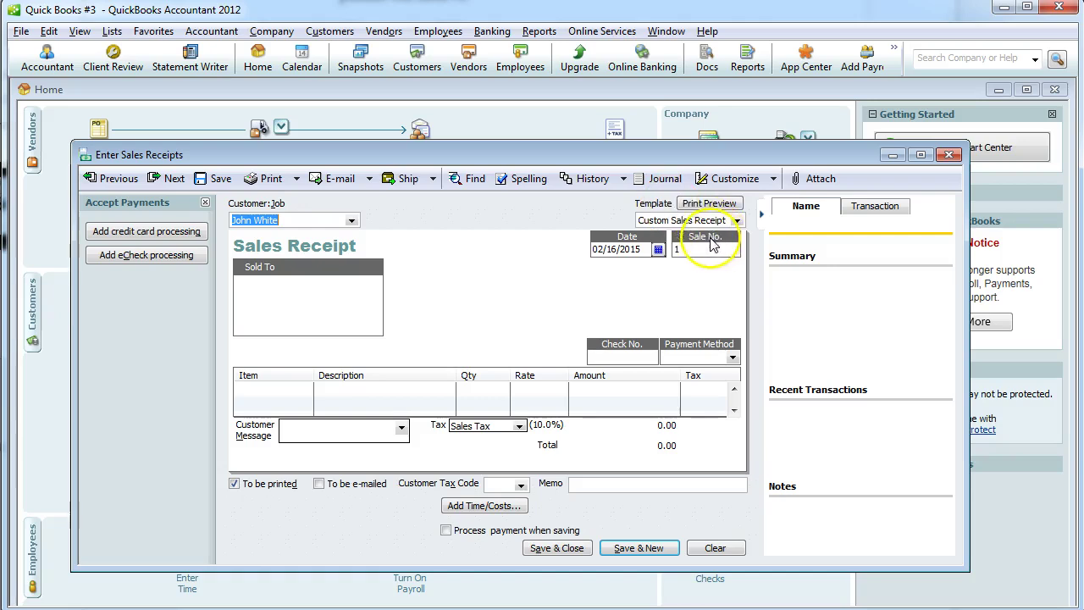
{"action": "left_click", "coordinate": [657, 249]}
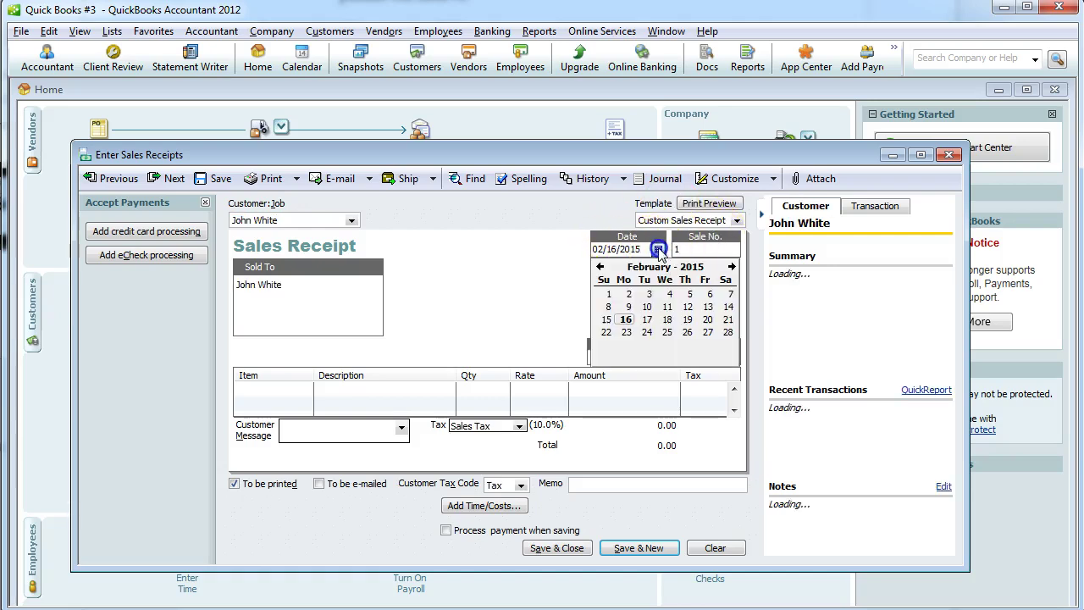
{"action": "left_click", "coordinate": [707, 319]}
Sell one Complete Fishing Package on the receipt, marked non-taxable.
{"action": "left_click", "coordinate": [283, 392]}
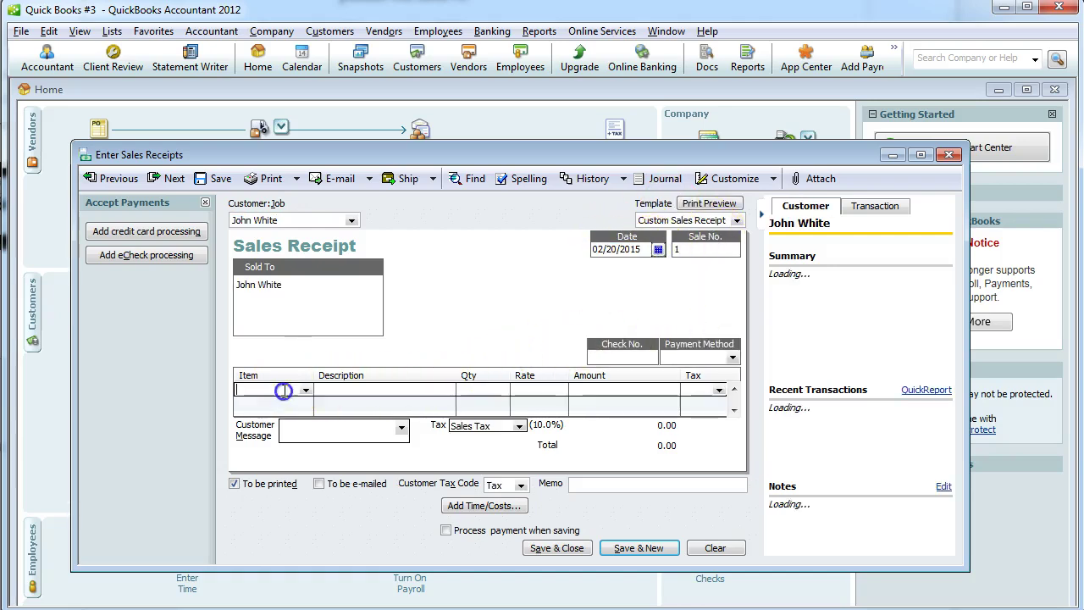
{"action": "left_click", "coordinate": [305, 390]}
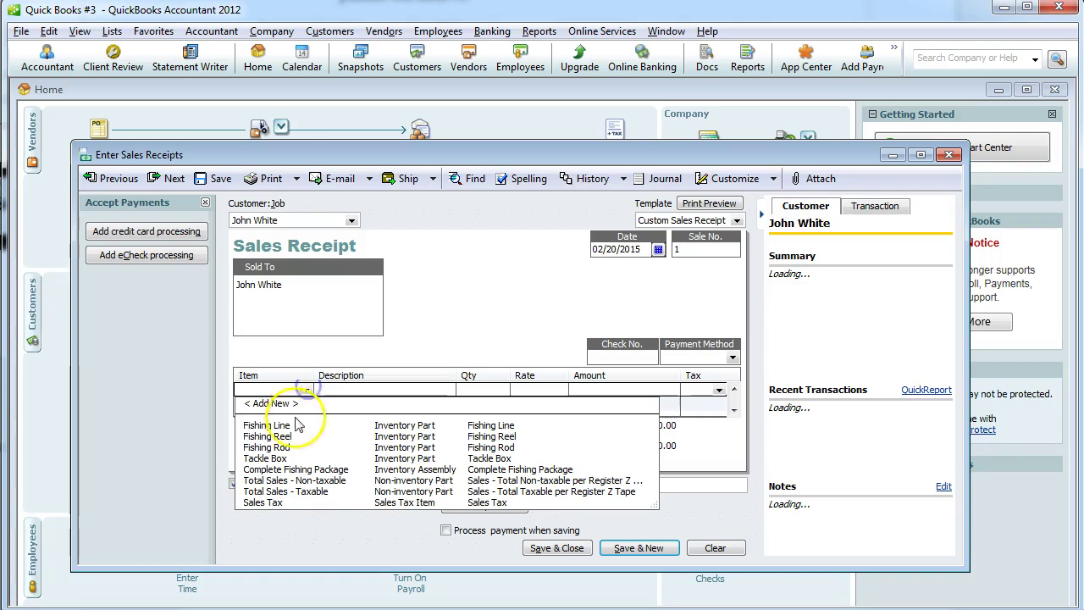
{"action": "left_click", "coordinate": [292, 469]}
{"action": "left_click", "coordinate": [485, 389]}
{"action": "type", "text": "1"}
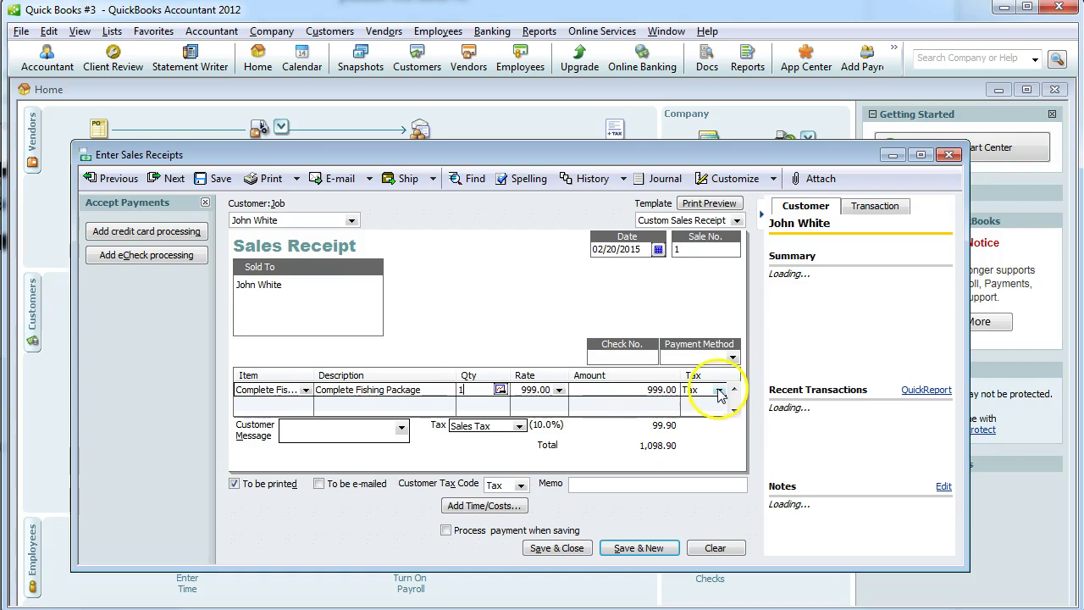
{"action": "left_click", "coordinate": [717, 390]}
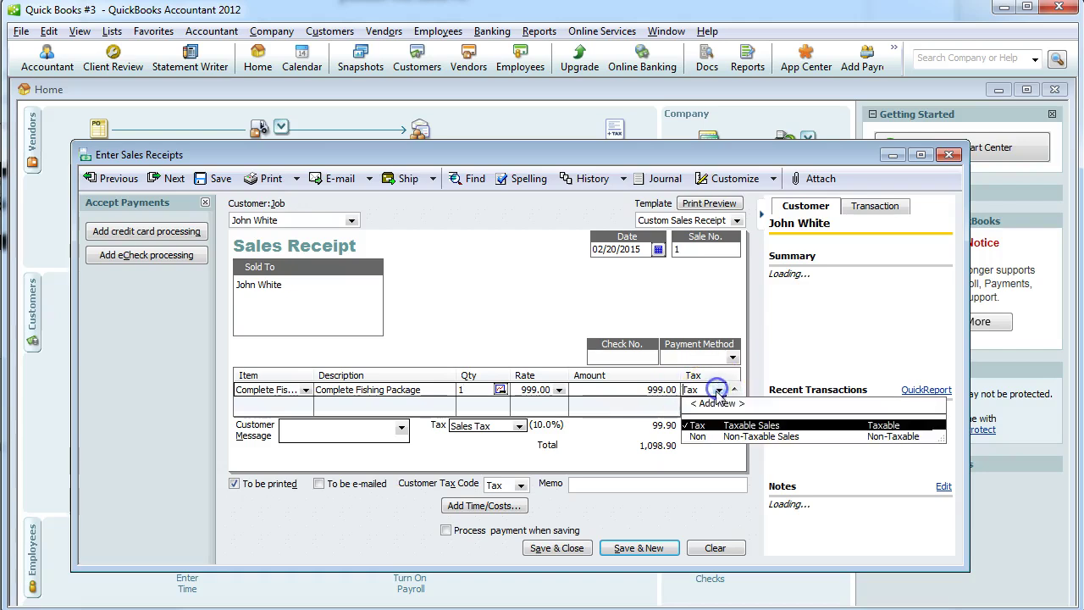
{"action": "left_click", "coordinate": [713, 437]}
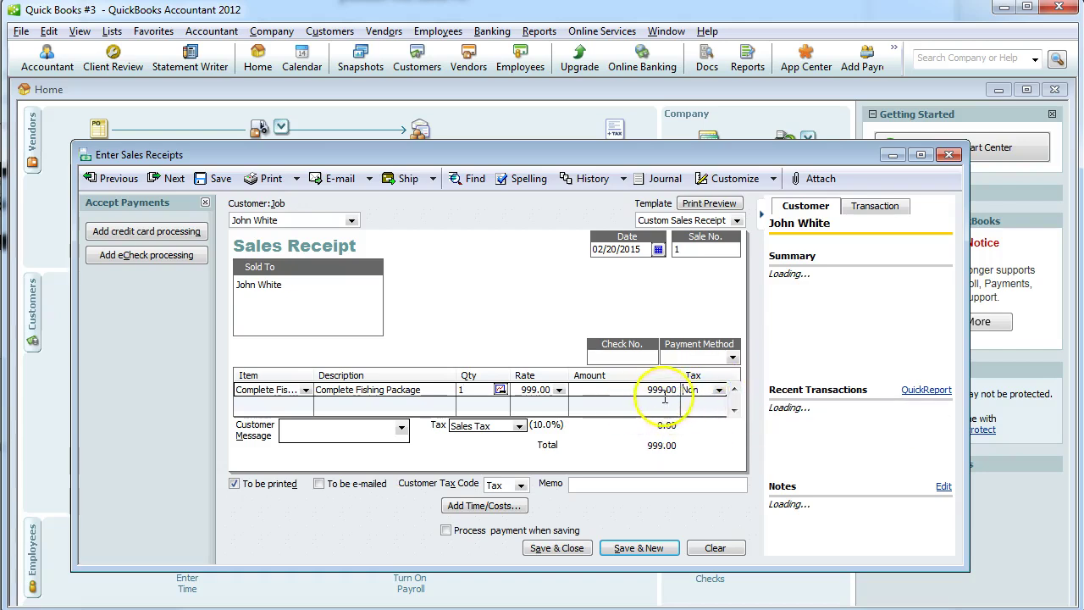
Record payment as Cash with memo 'First Sale' and save the receipt.
{"action": "left_click", "coordinate": [732, 356]}
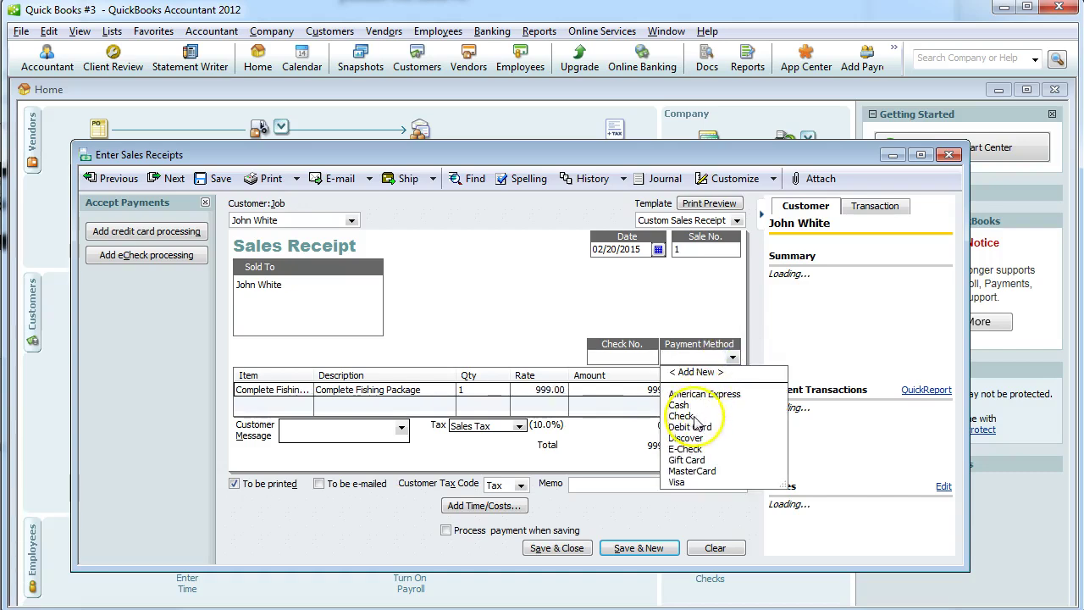
{"action": "left_click", "coordinate": [693, 405]}
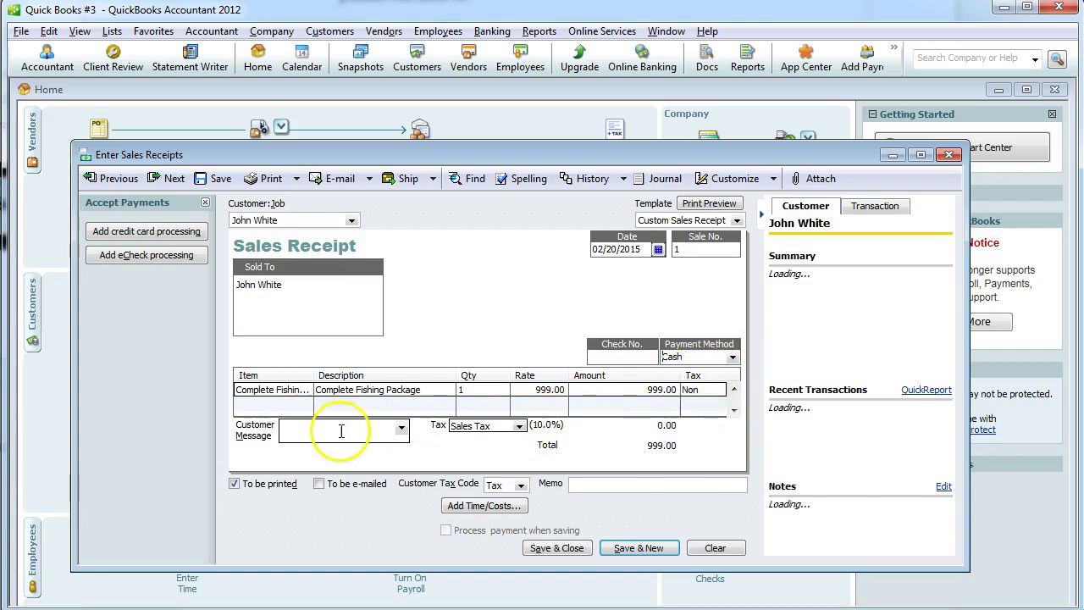
{"action": "left_click", "coordinate": [596, 487]}
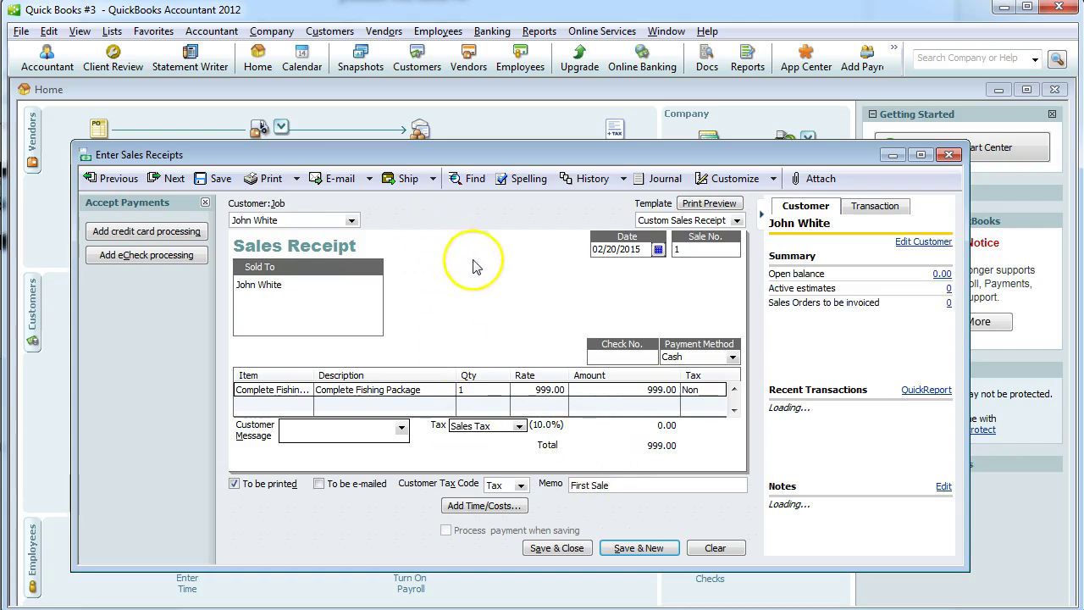
{"action": "left_click", "coordinate": [556, 548]}
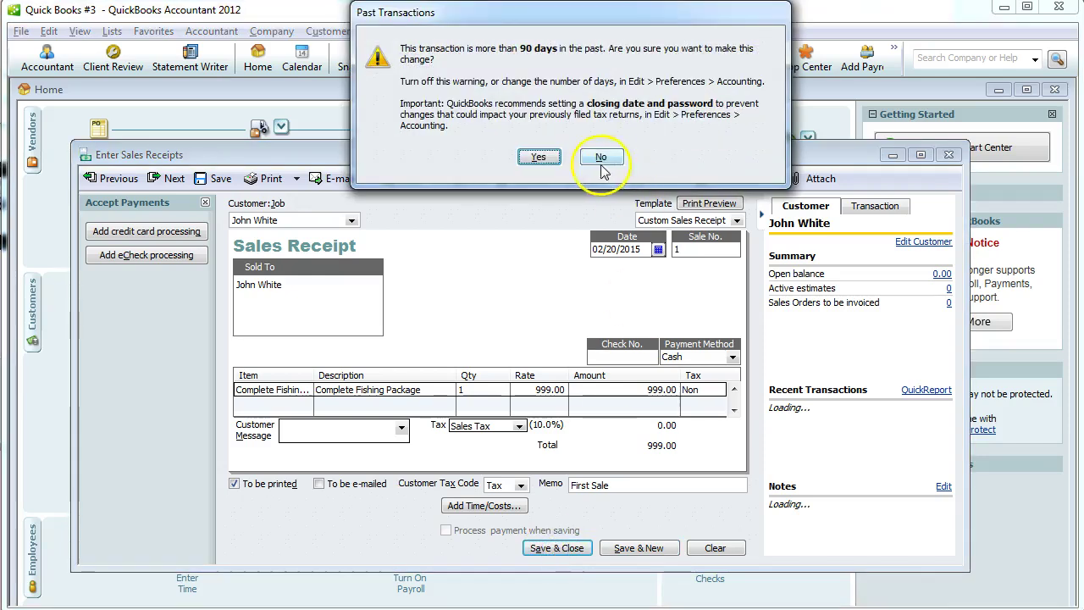
{"action": "left_click", "coordinate": [542, 158]}
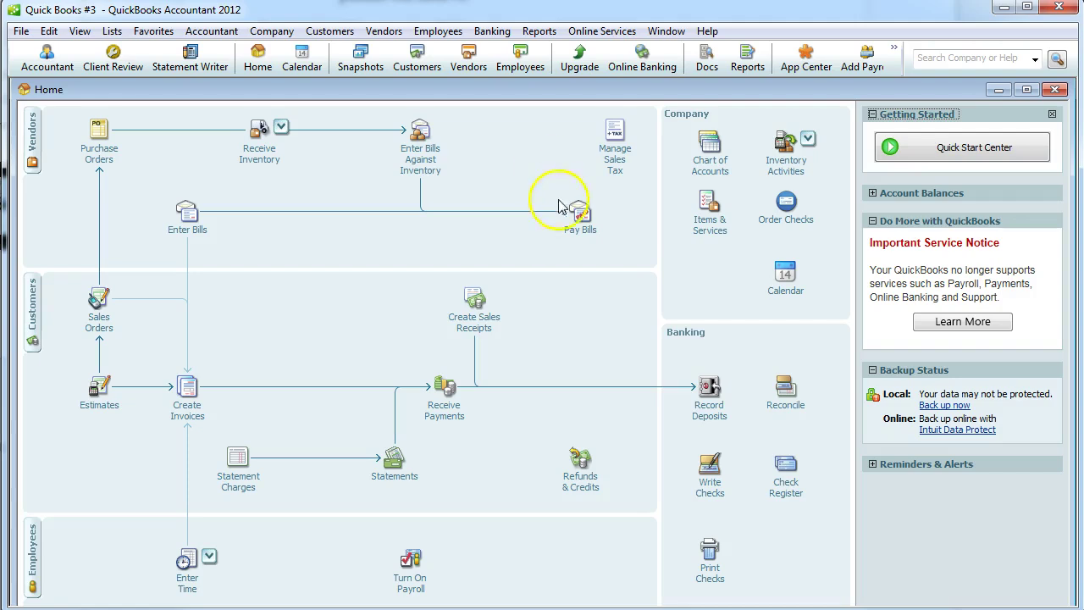
Deposit the 999.00 cash payment into Bank of Laie and save, confirming the past date.
{"action": "left_click", "coordinate": [711, 405]}
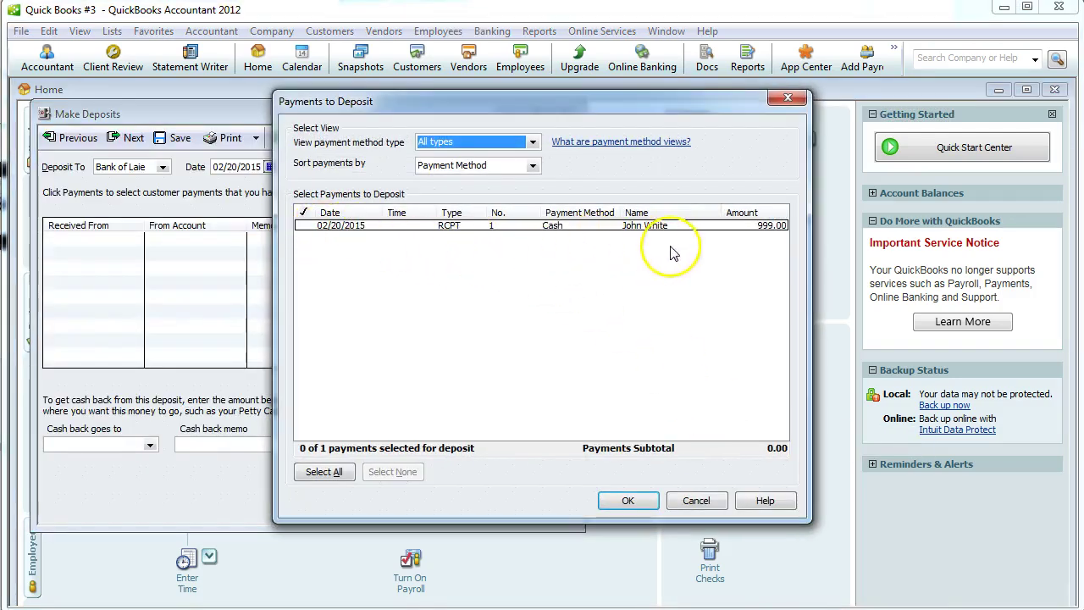
{"action": "left_click", "coordinate": [306, 225]}
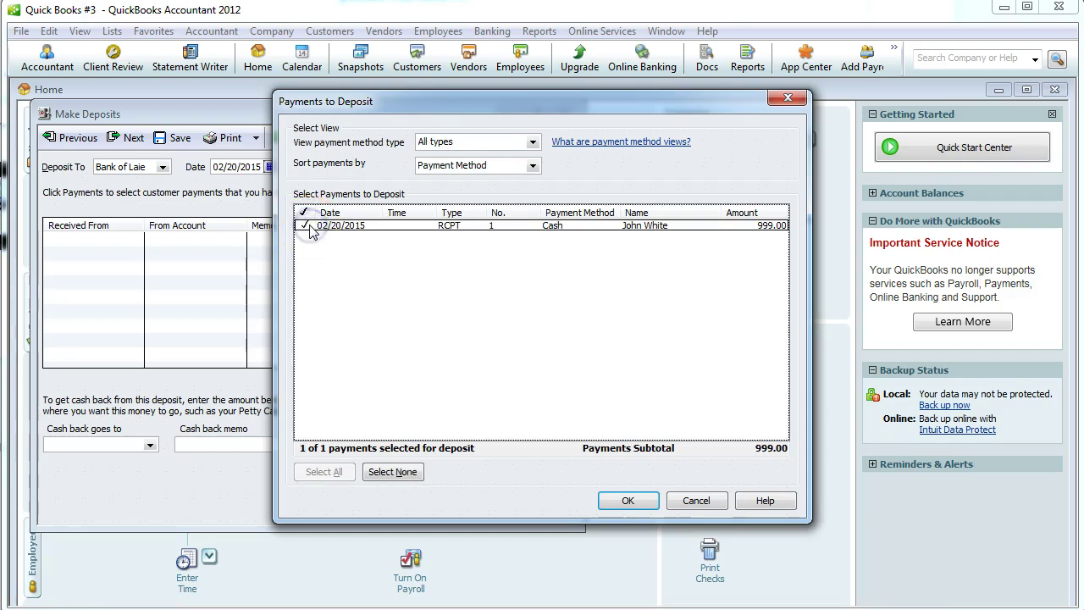
{"action": "left_click", "coordinate": [627, 501]}
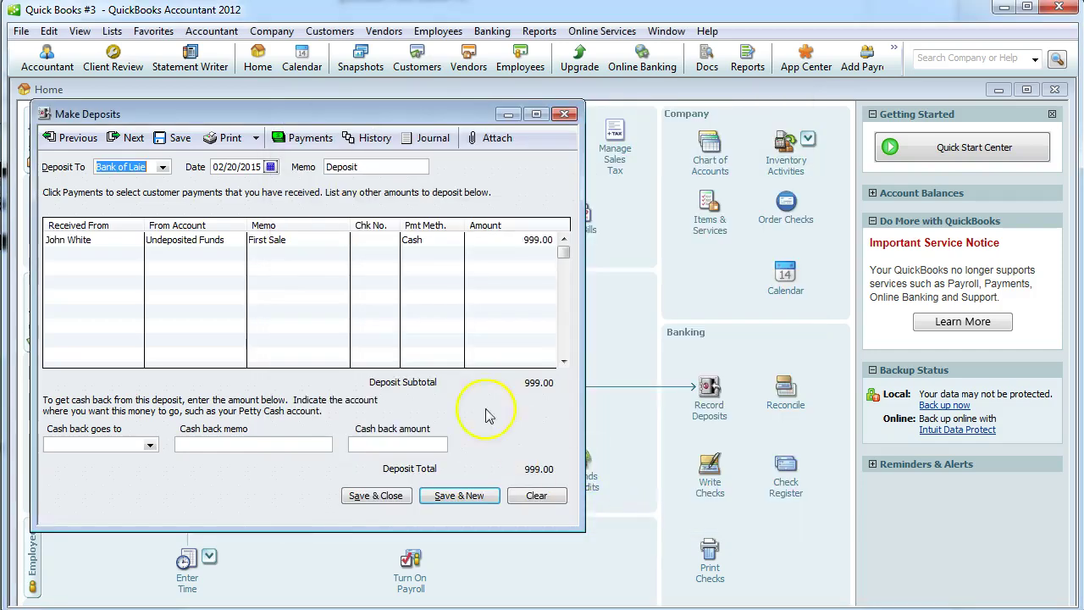
{"action": "left_click", "coordinate": [379, 496]}
{"action": "left_click", "coordinate": [538, 157]}
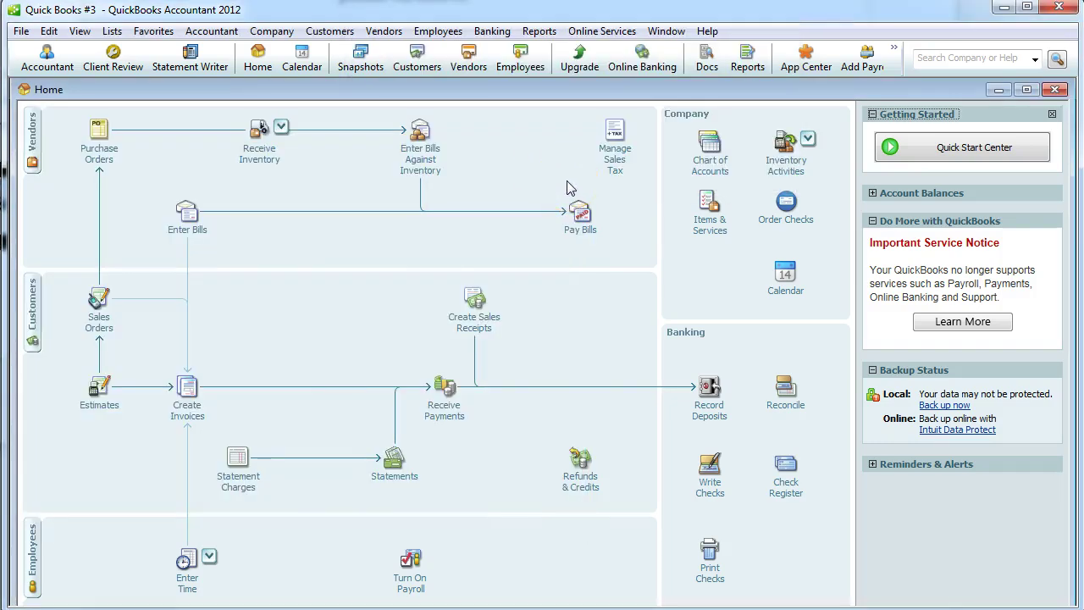
In the Word assignment, select the Feb. 20 sentence about the $125 FedEx shipping check.
{"action": "key", "text": "alt+Tab"}
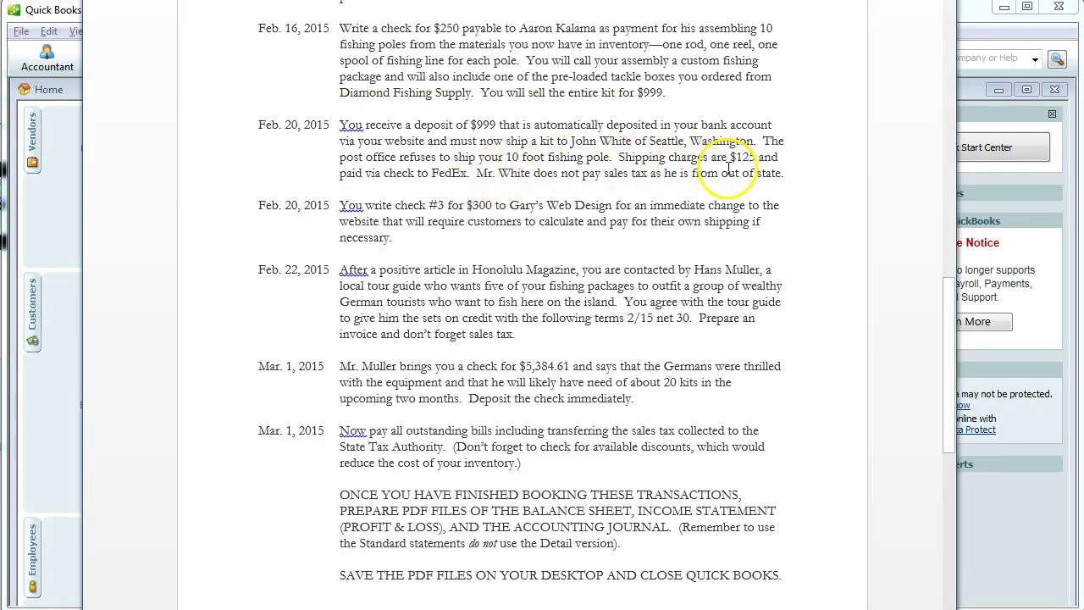
{"action": "left_click", "coordinate": [619, 157], "text": "ctrl"}
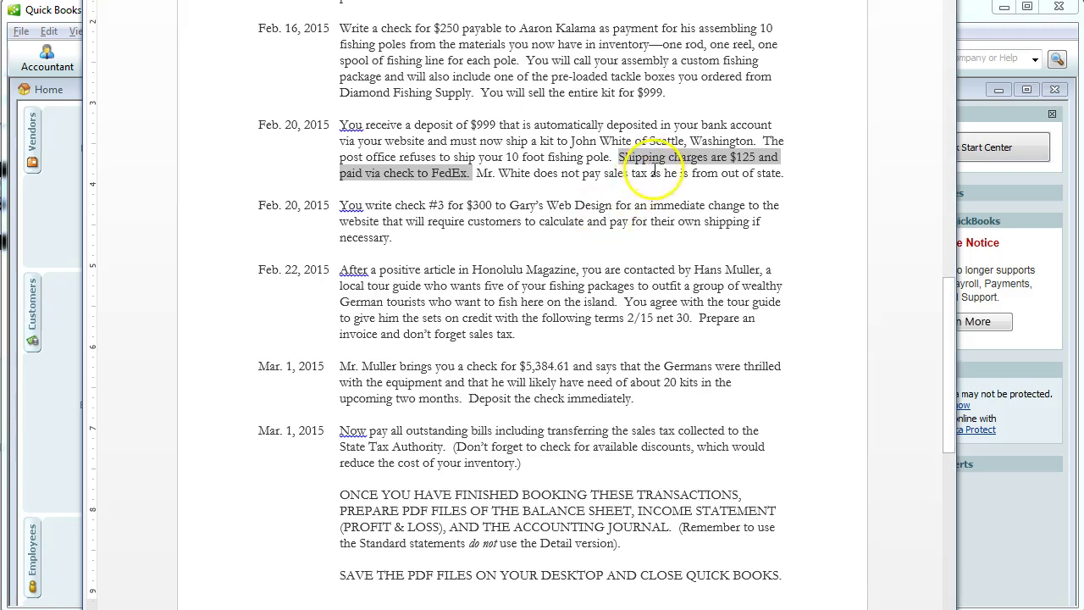
Start a new check payable to FedEx, quick-adding FedEx as a vendor.
{"action": "key", "text": "alt+Tab"}
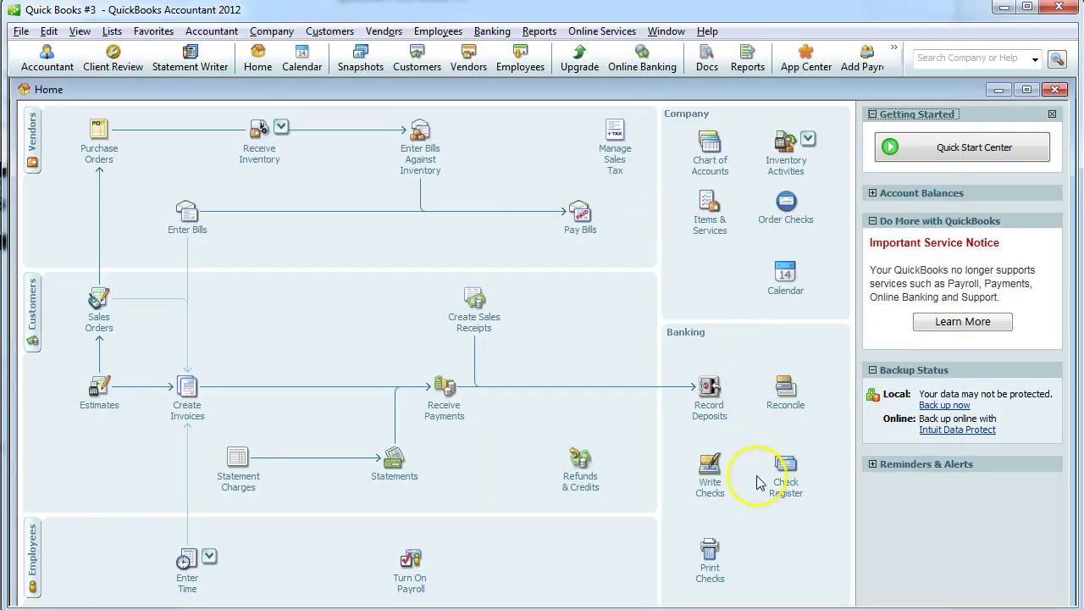
{"action": "left_click", "coordinate": [711, 493]}
{"action": "left_click", "coordinate": [249, 220]}
{"action": "type", "text": "FedEx"}
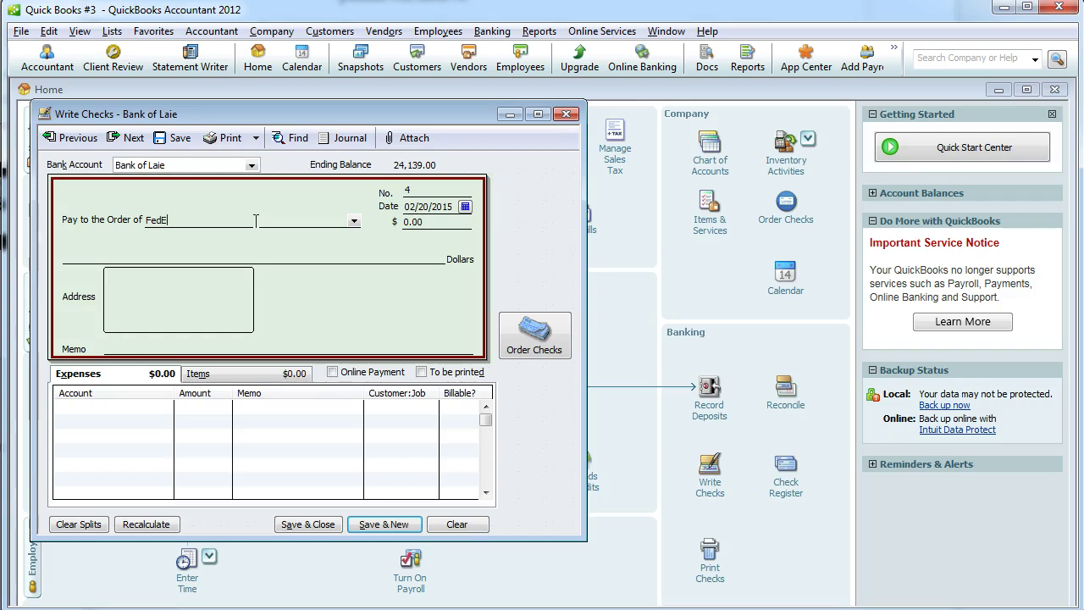
{"action": "left_click", "coordinate": [386, 204]}
{"action": "left_click", "coordinate": [480, 134]}
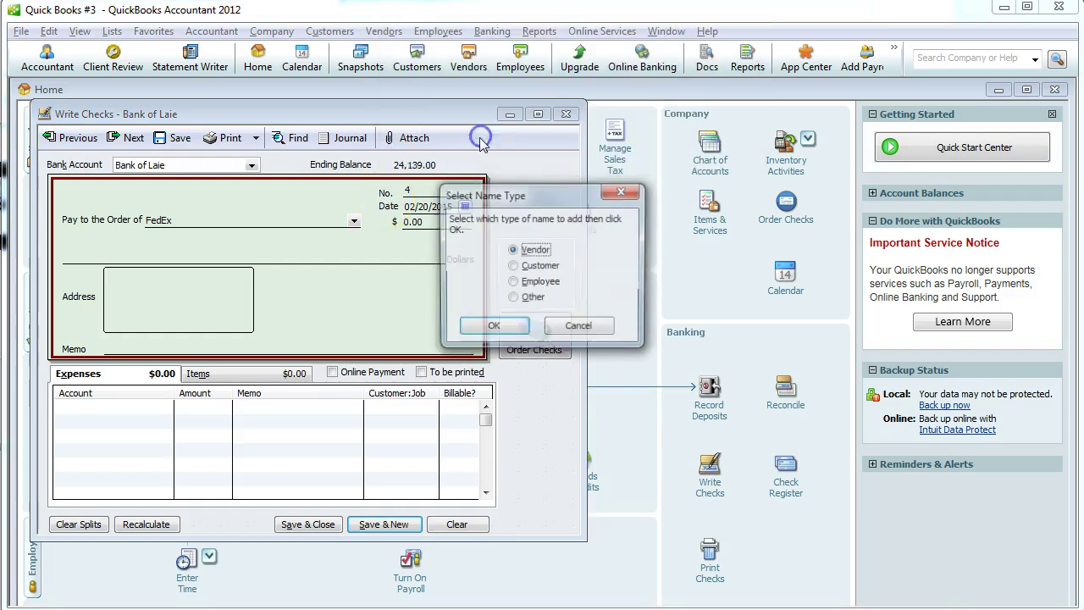
{"action": "left_click", "coordinate": [487, 329]}
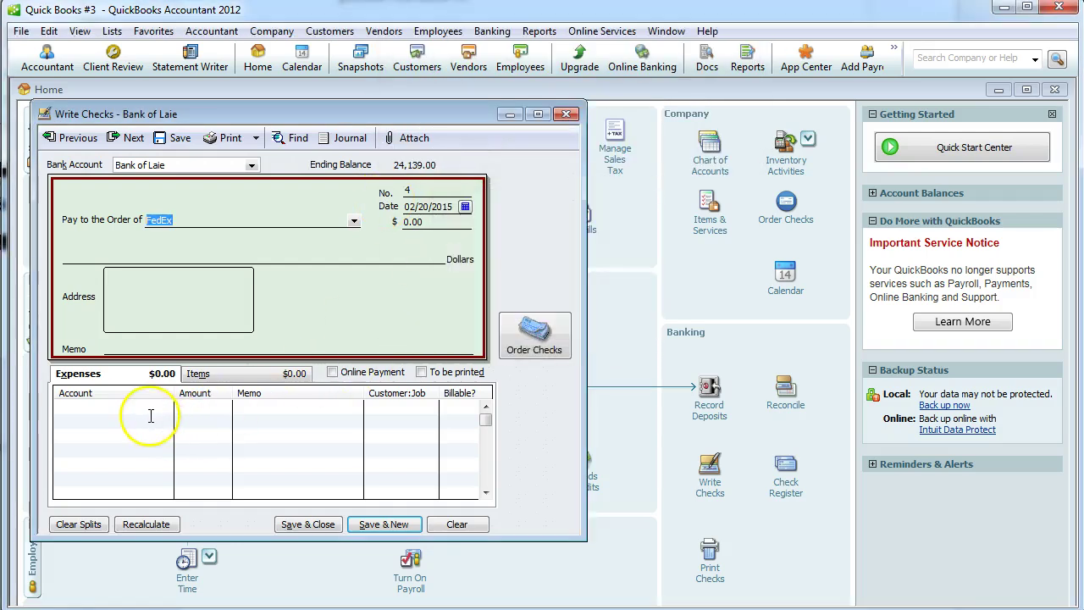
{"action": "left_click", "coordinate": [153, 410]}
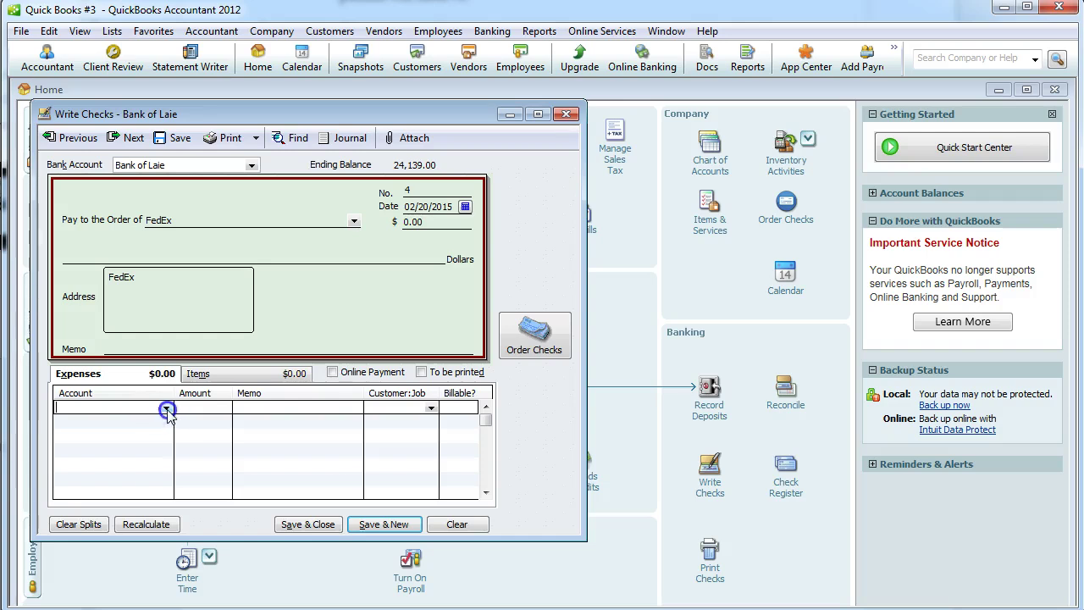
Choose to add a new account from the check's expense account list.
{"action": "left_click", "coordinate": [166, 409]}
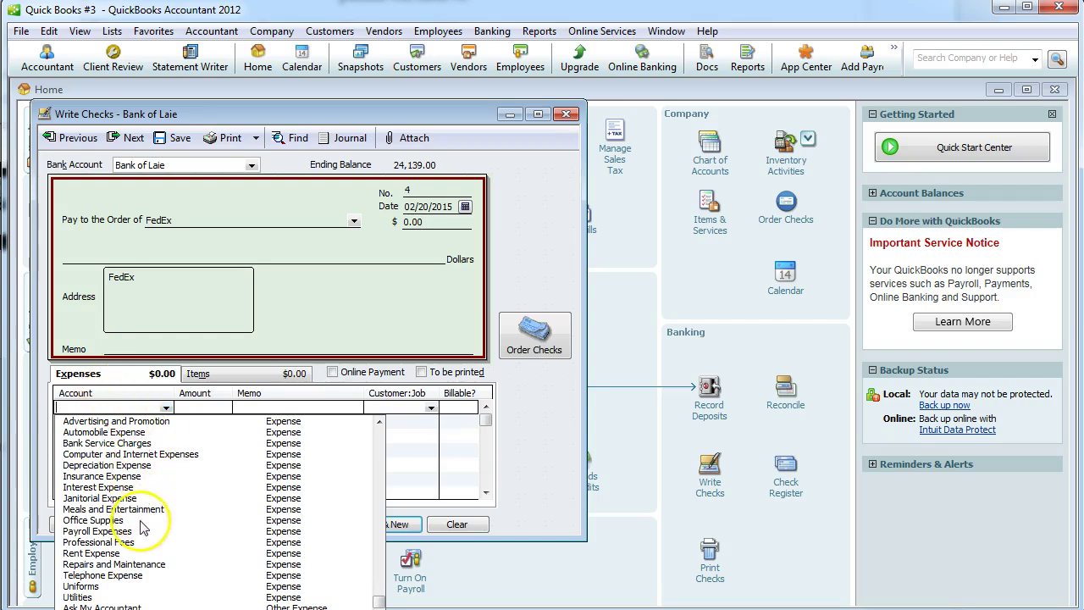
{"action": "scroll", "coordinate": [136, 525], "scroll_direction": "up", "scroll_amount": 5}
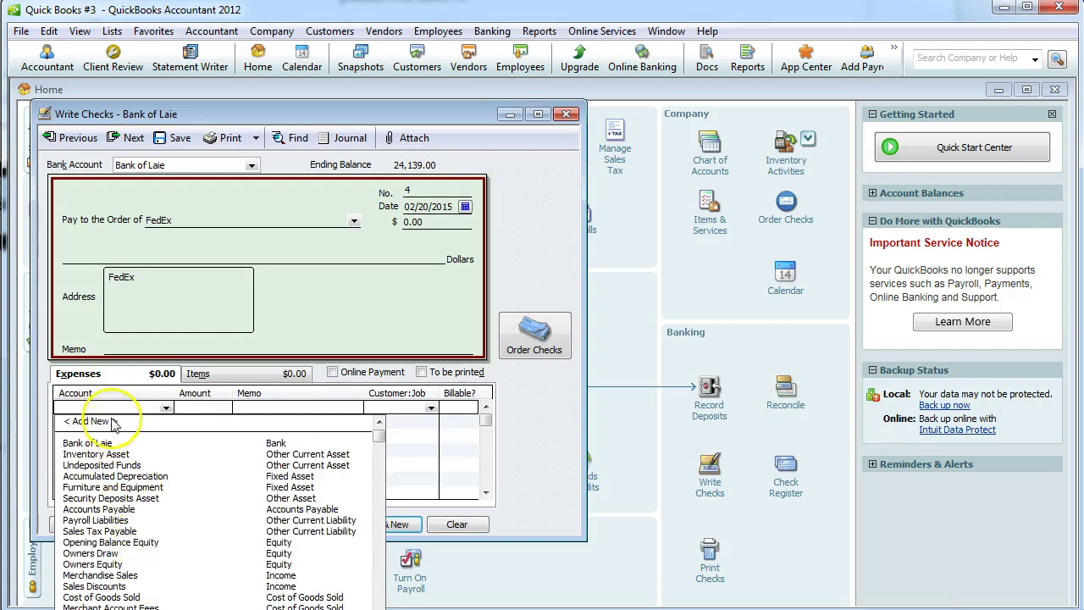
{"action": "left_click", "coordinate": [110, 419]}
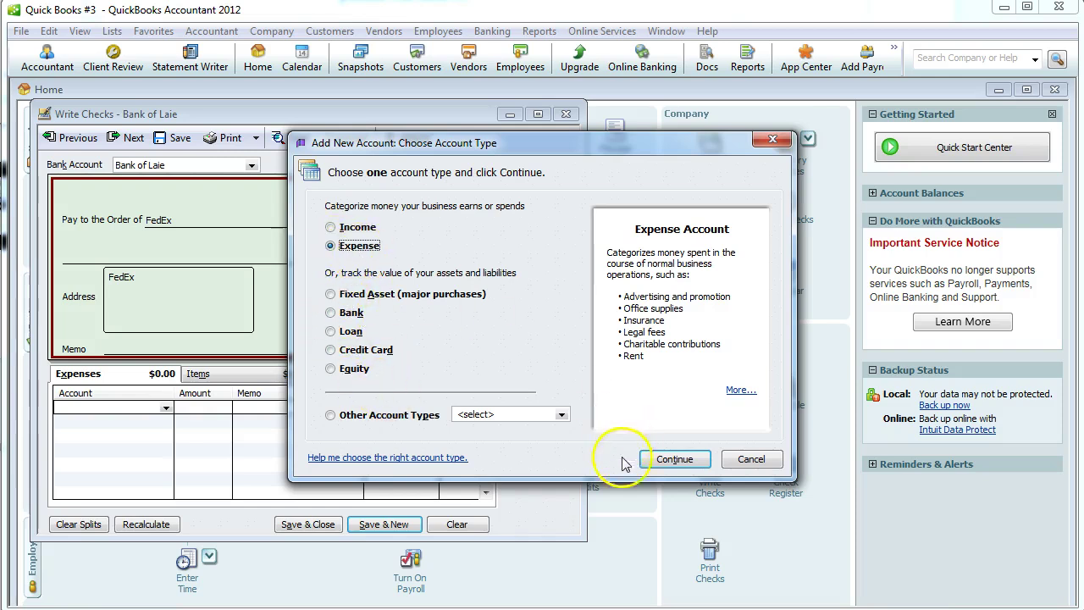
Create an Expense account named Shipping and use it on the FedEx check's expense line.
{"action": "left_click", "coordinate": [671, 459]}
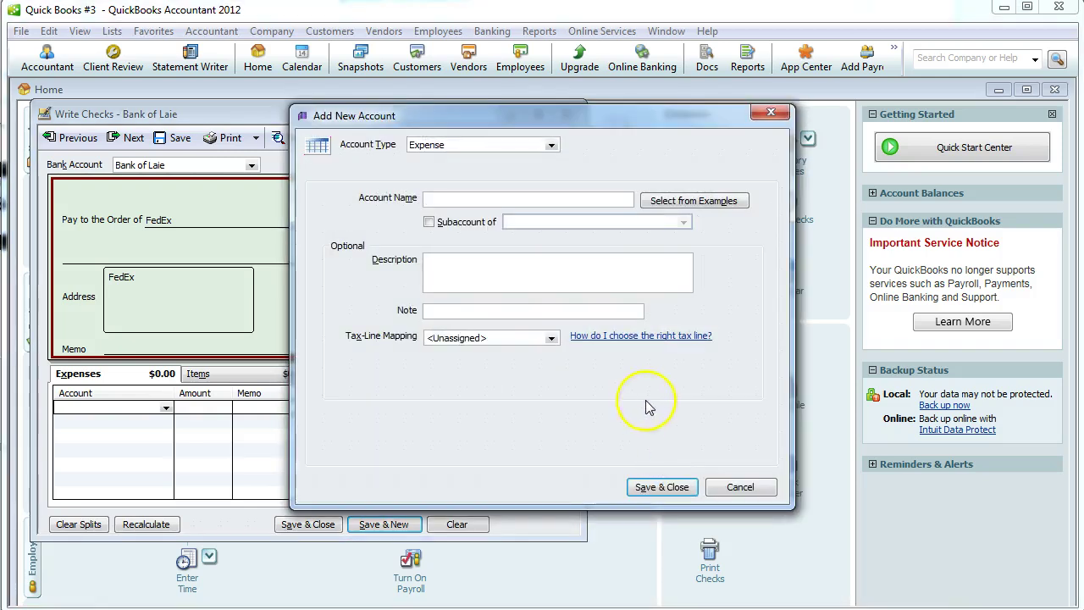
{"action": "left_click", "coordinate": [548, 146]}
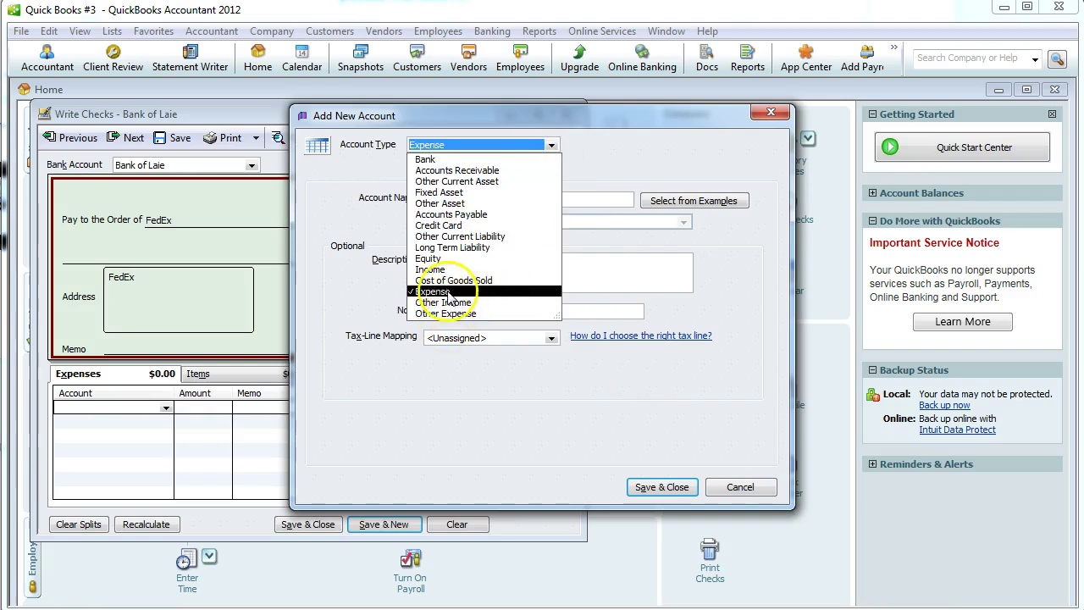
{"action": "left_click", "coordinate": [457, 351]}
{"action": "left_click", "coordinate": [445, 205]}
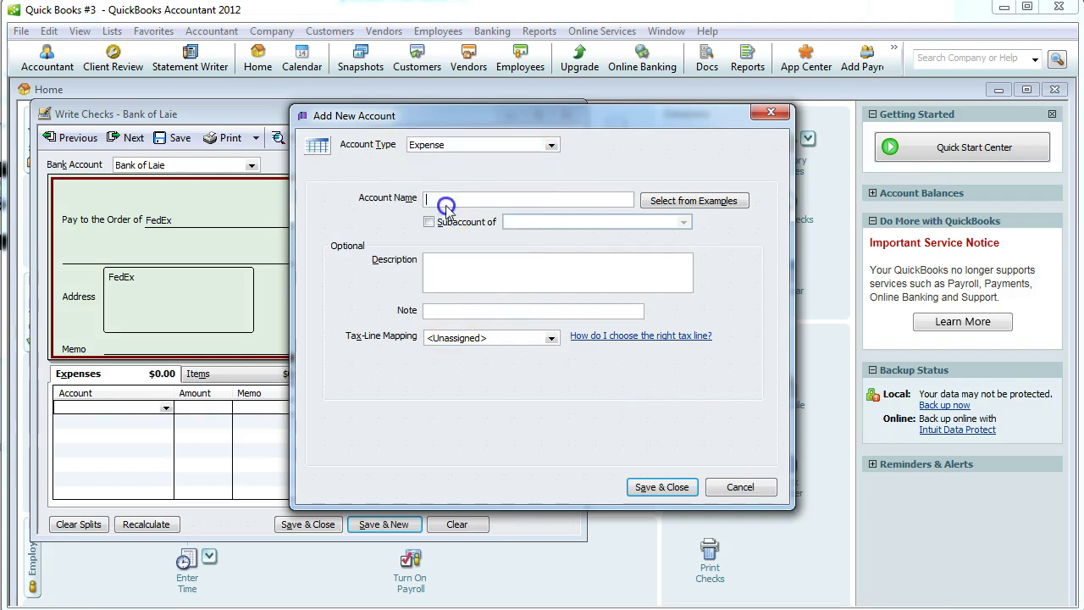
{"action": "type", "text": "Shippi"}
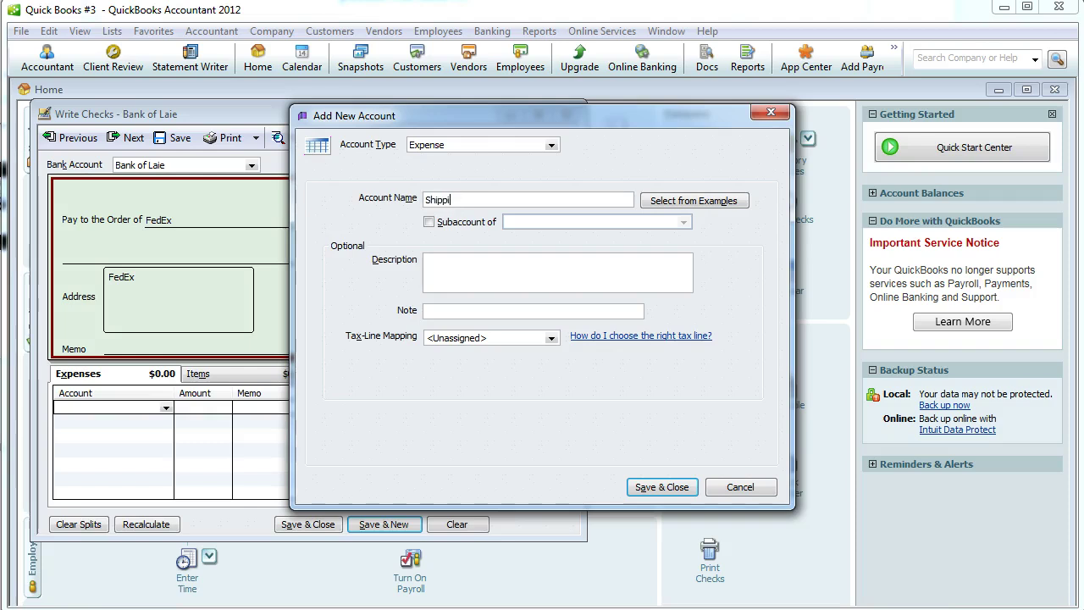
{"action": "type", "text": "ng"}
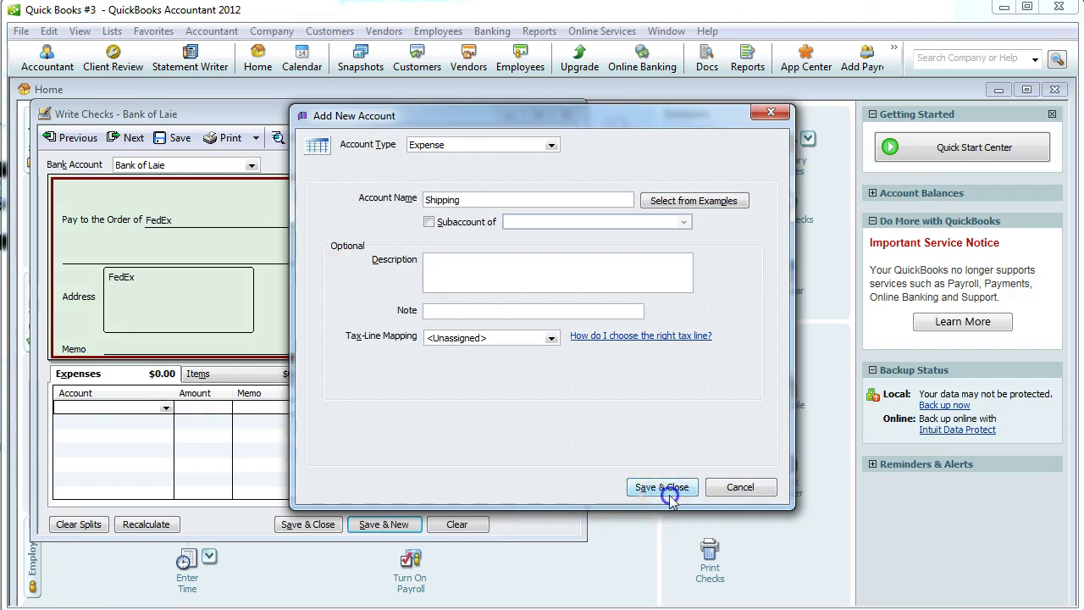
{"action": "left_click", "coordinate": [657, 487]}
{"action": "left_click", "coordinate": [192, 407]}
Enter 125.00 with the 'Shipping Costs' memo and save the past-dated FedEx check.
{"action": "type", "text": "125"}
{"action": "key", "text": "Tab"}
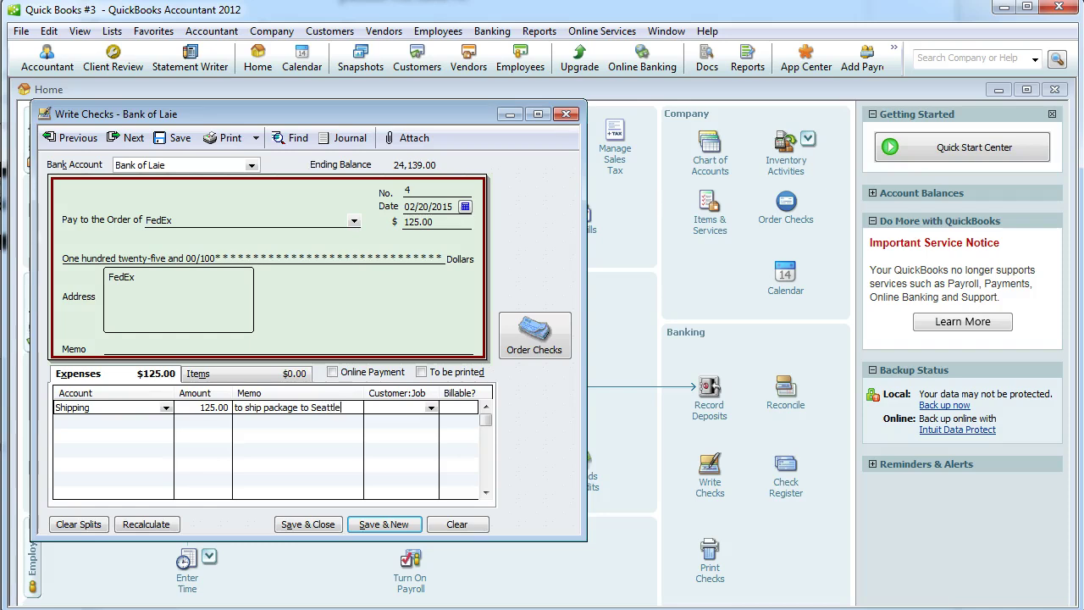
{"action": "left_click", "coordinate": [128, 348]}
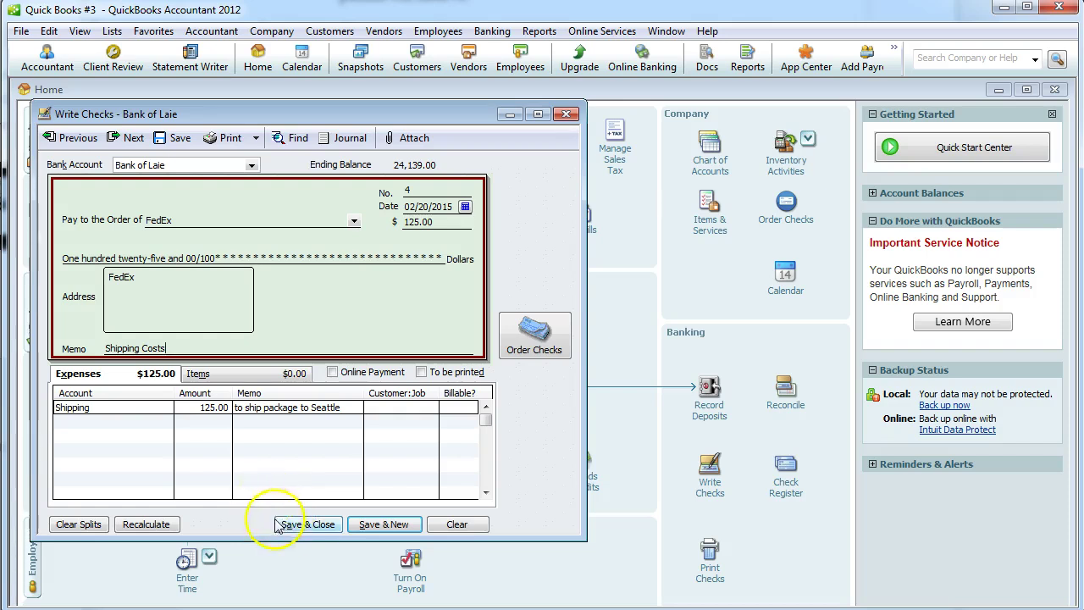
{"action": "left_click", "coordinate": [309, 524]}
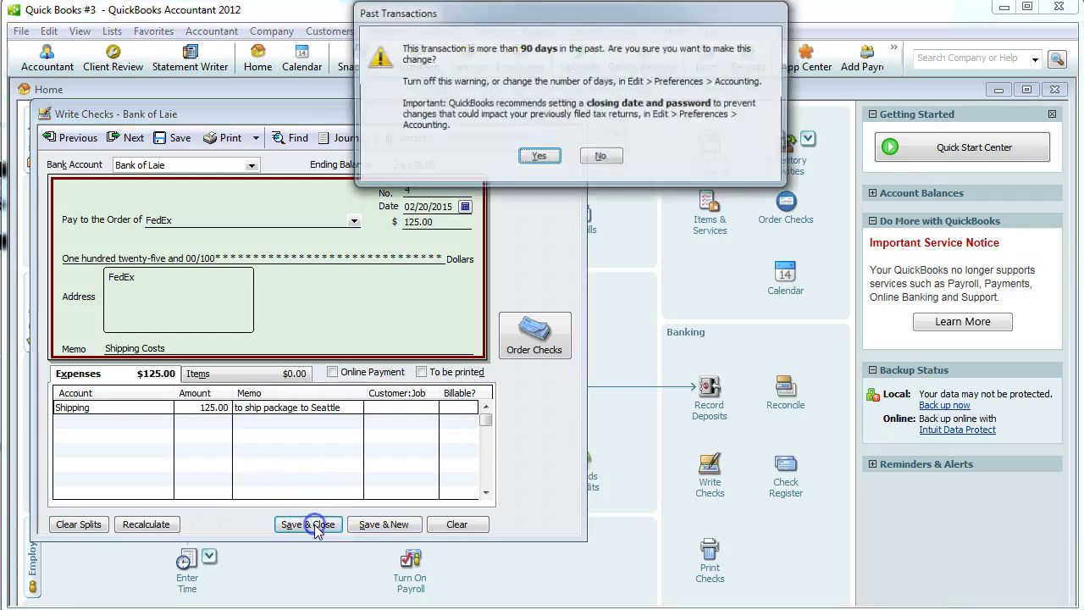
{"action": "left_click", "coordinate": [537, 160]}
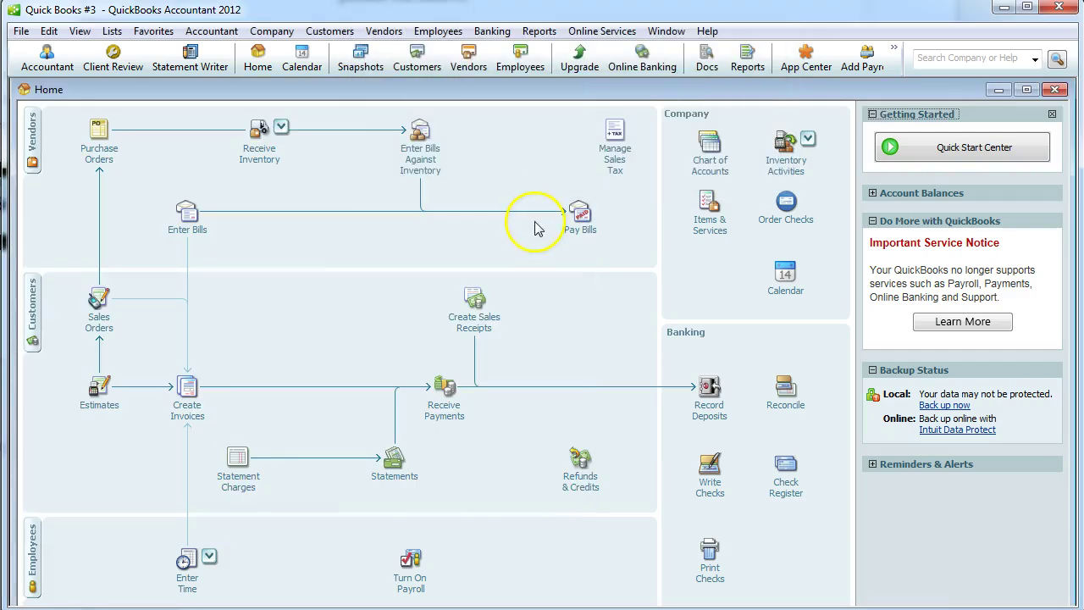
In the Word assignment, number the FedEx check #3 and the Gary's Web Design check #4.
{"action": "key", "text": "alt+Tab"}
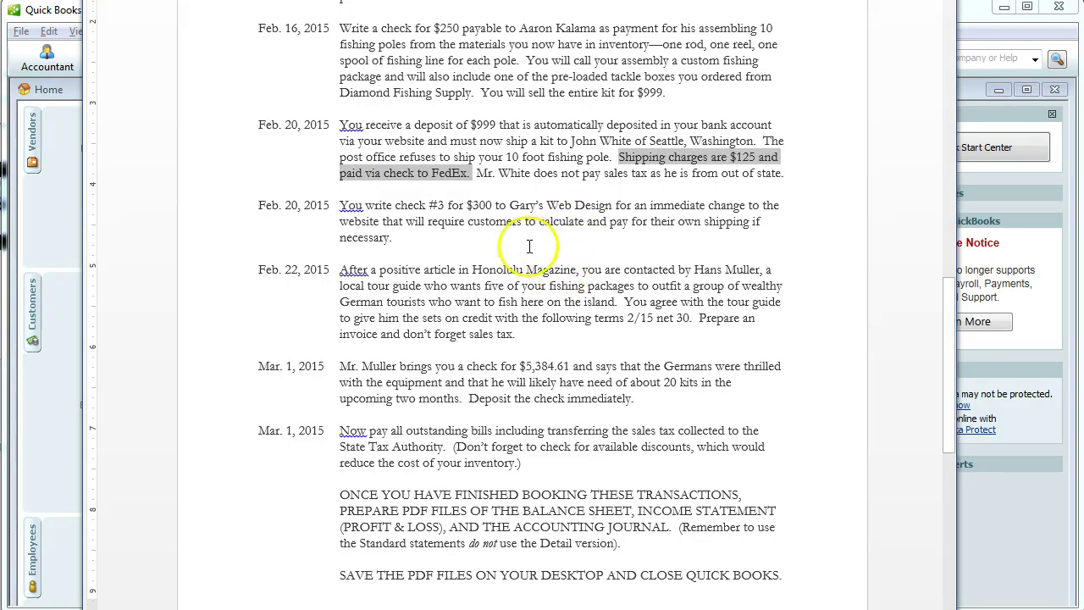
{"action": "left_click", "coordinate": [438, 234]}
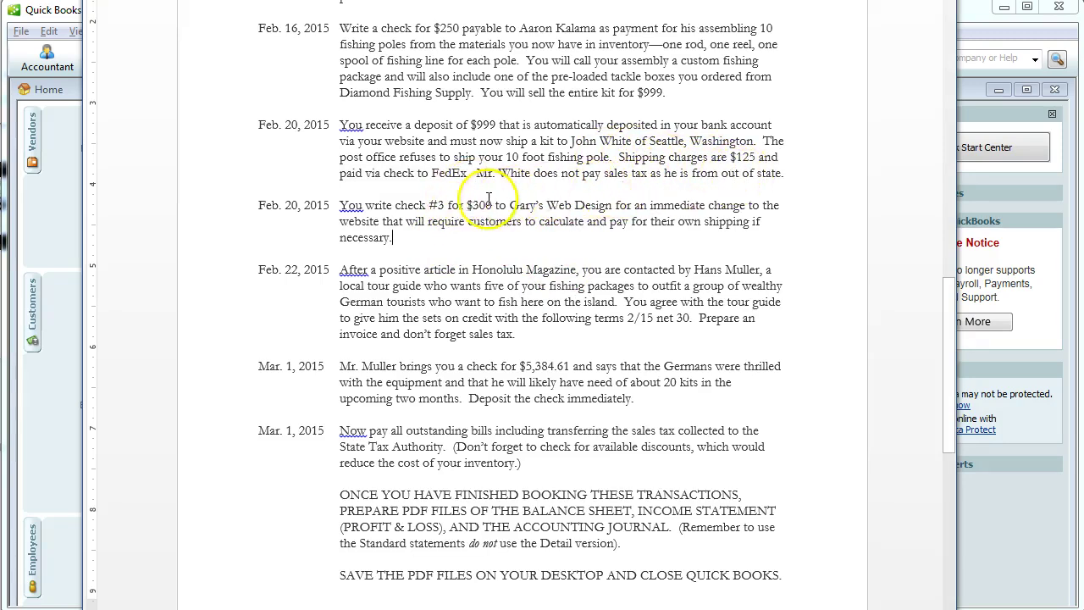
{"action": "left_click", "coordinate": [437, 205]}
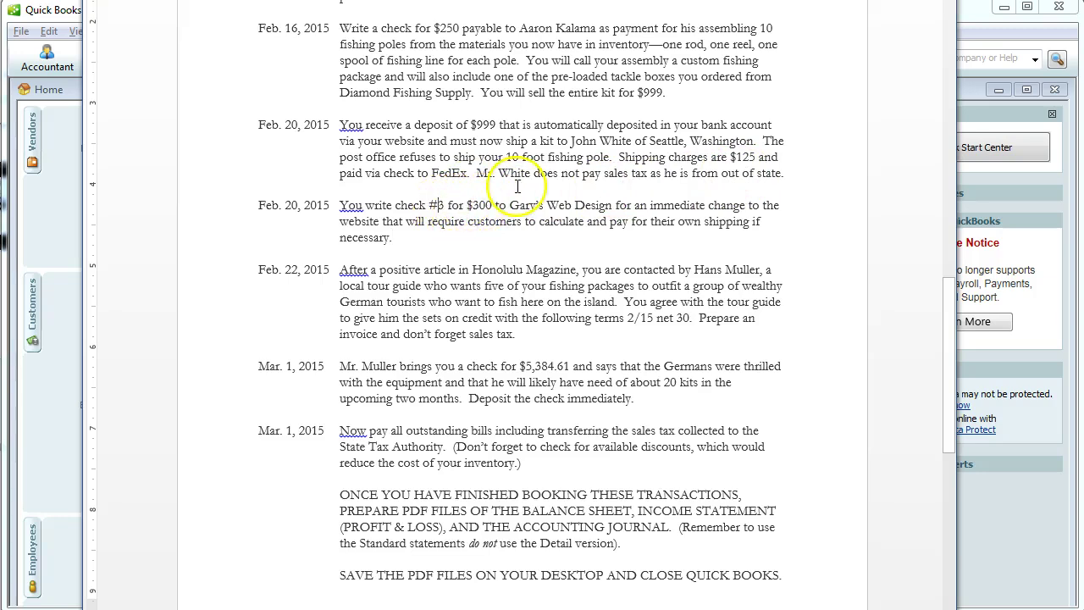
{"action": "key", "text": "Delete"}
{"action": "type", "text": "4"}
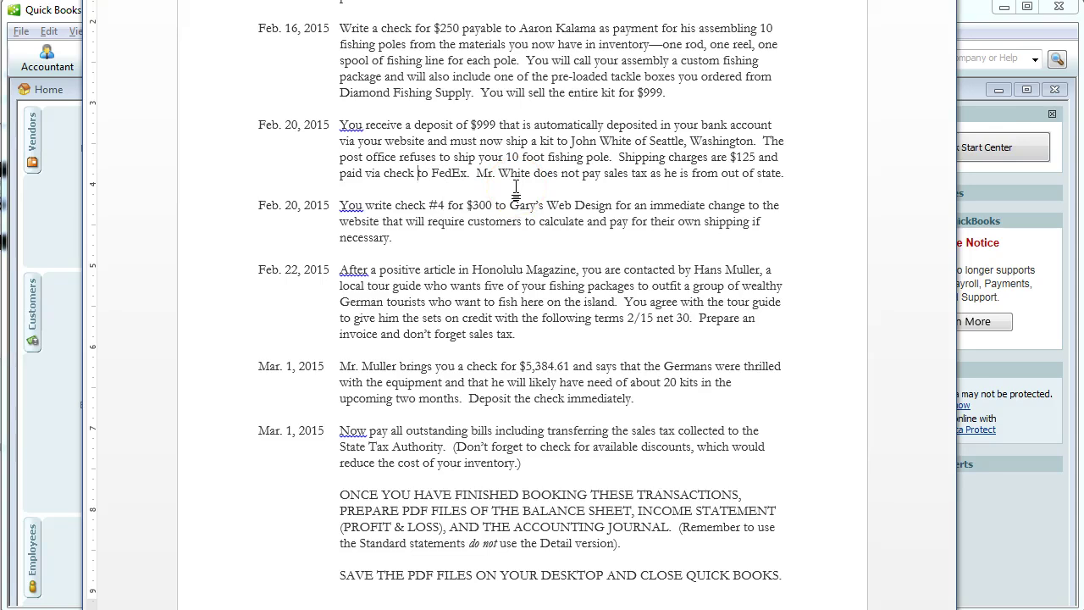
{"action": "type", "text": "#3"}
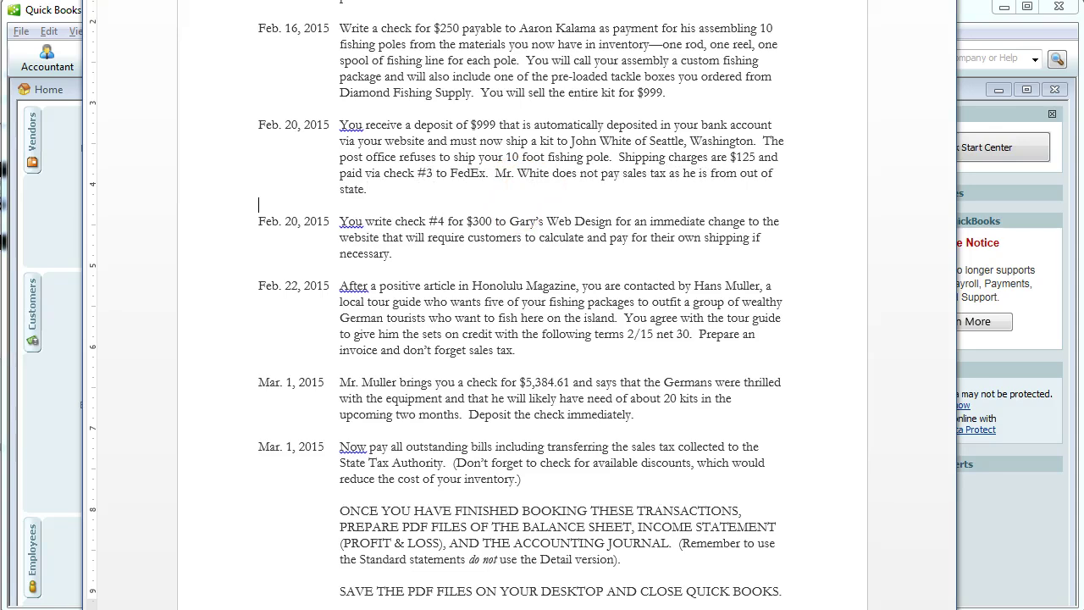
{"action": "left_click", "coordinate": [434, 248]}
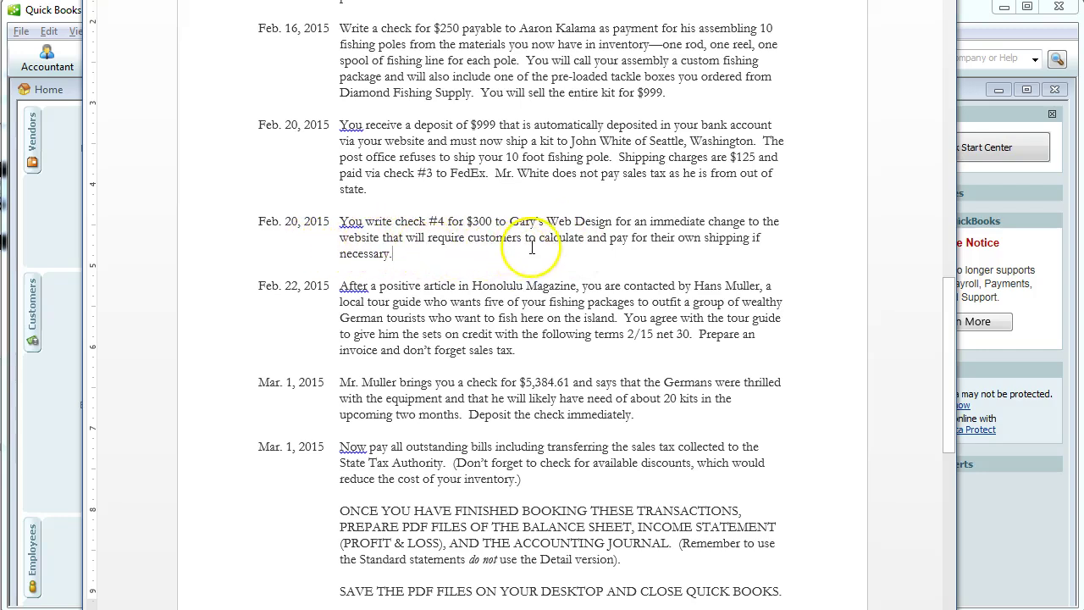
{"action": "key", "text": "alt+Tab"}
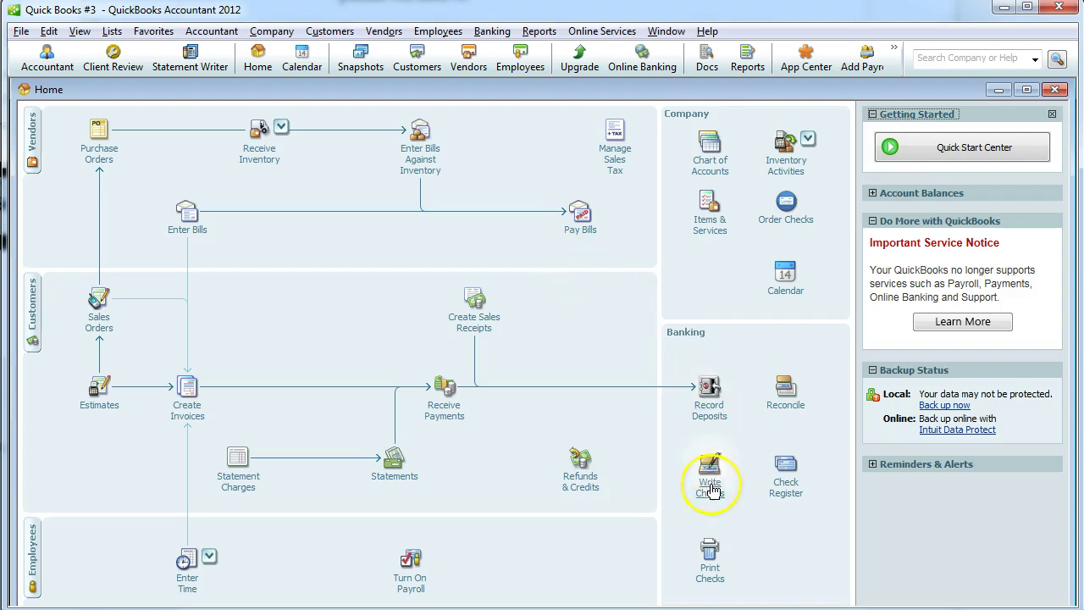
Start a check to Gary's Web Design with a 300.00 expense line.
{"action": "left_click", "coordinate": [710, 484]}
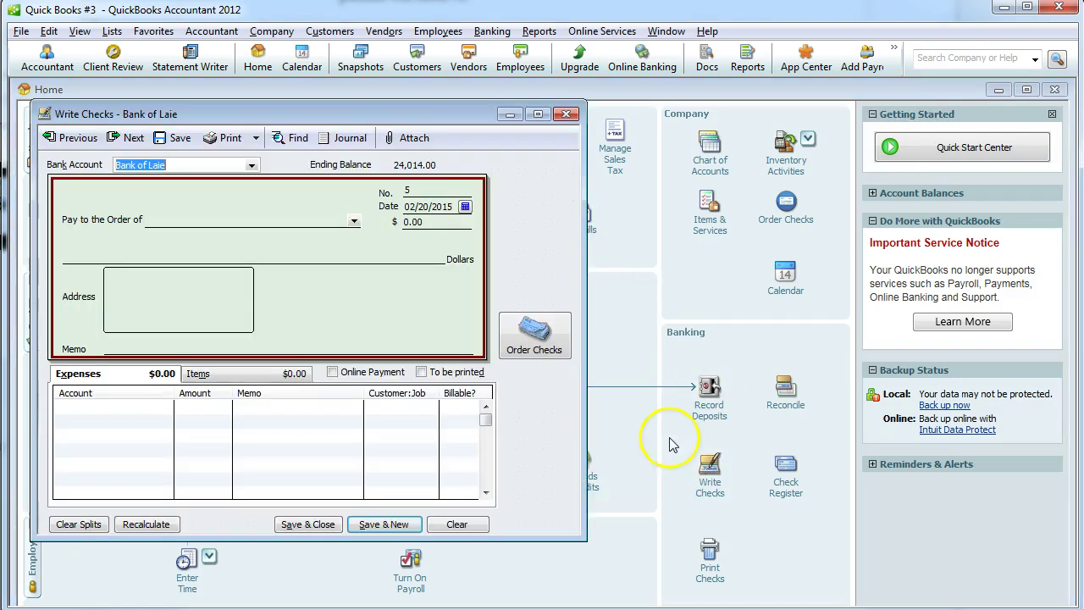
{"action": "left_click", "coordinate": [357, 222]}
{"action": "left_click", "coordinate": [229, 311]}
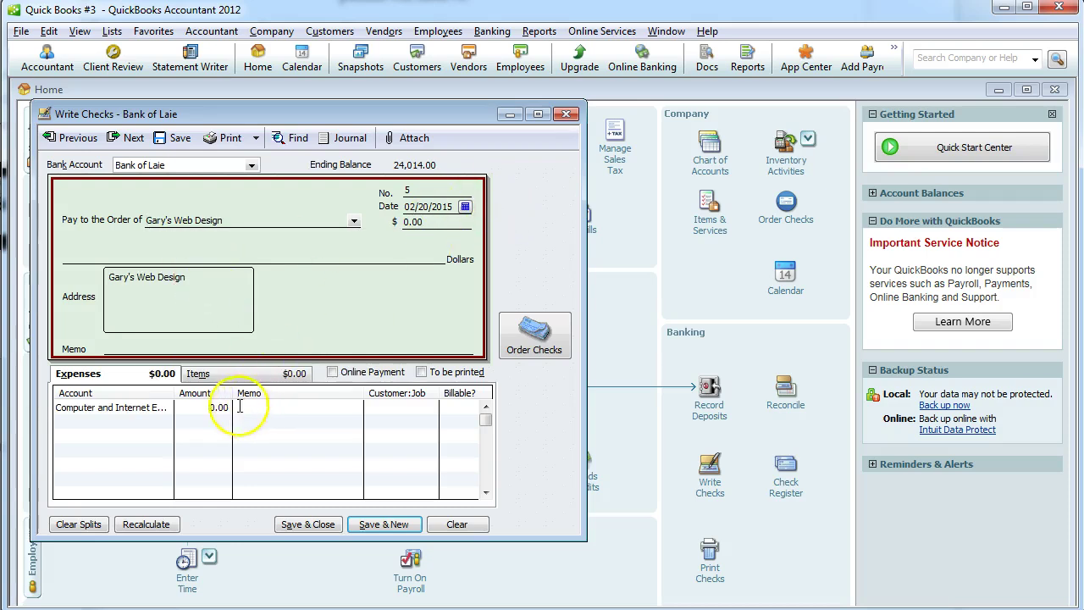
{"action": "left_click", "coordinate": [209, 407]}
{"action": "type", "text": "300"}
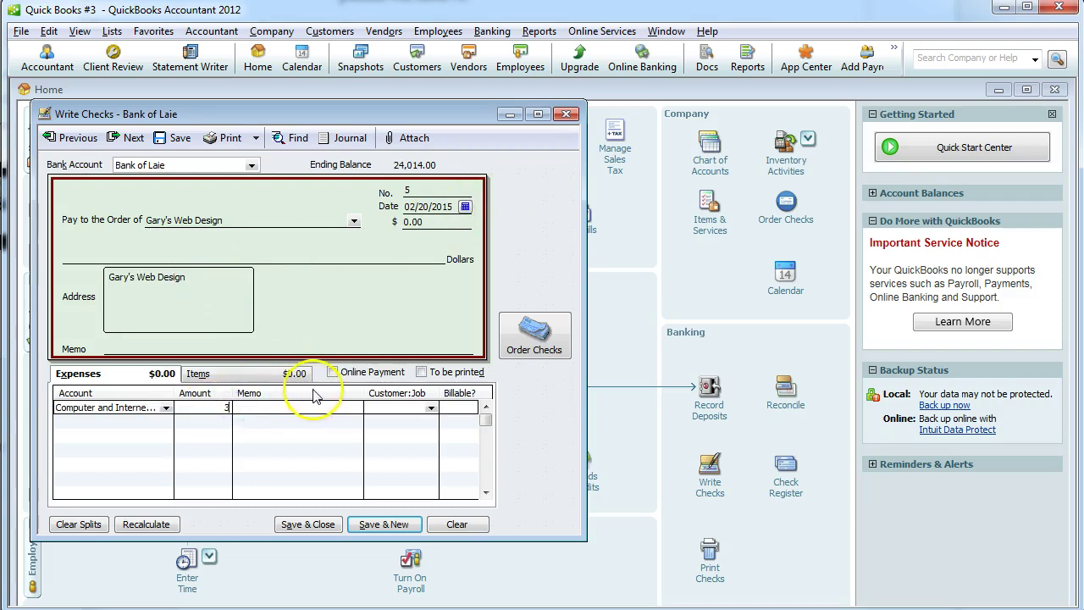
{"action": "left_click", "coordinate": [244, 408]}
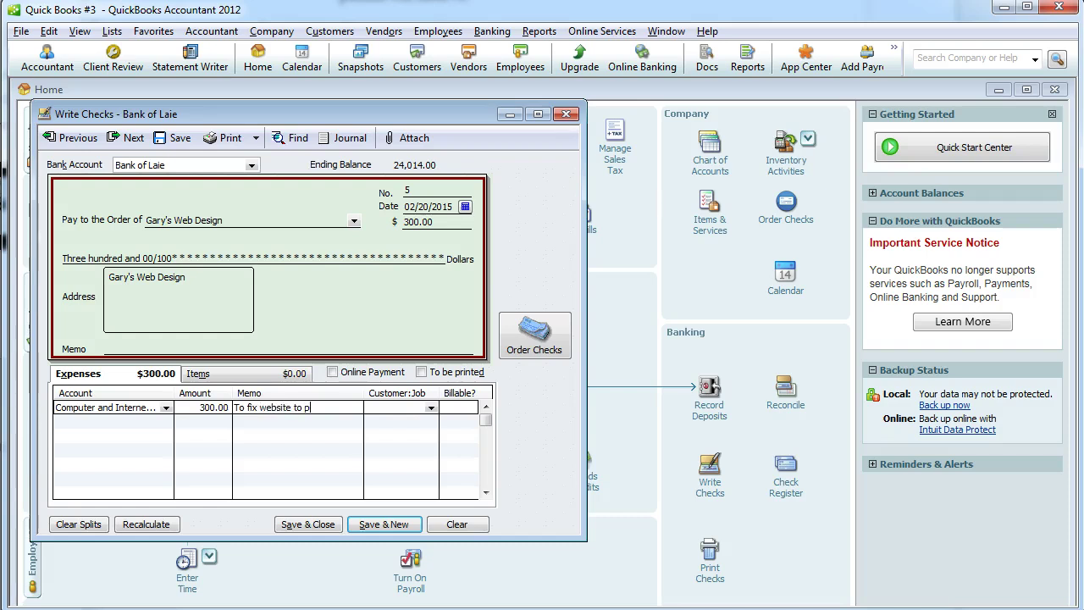
Add memos about fixing the website and collecting shipping charges, then save the back-dated check.
{"action": "type", "text": "pping charges"}
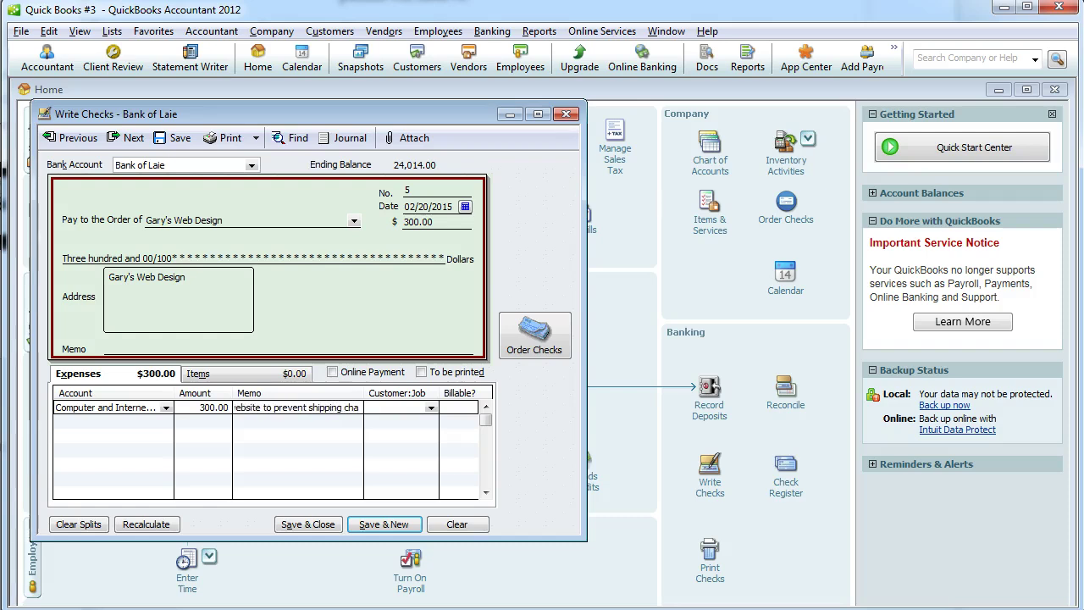
{"action": "left_click", "coordinate": [126, 366]}
{"action": "type", "text": "To fix website and collect"}
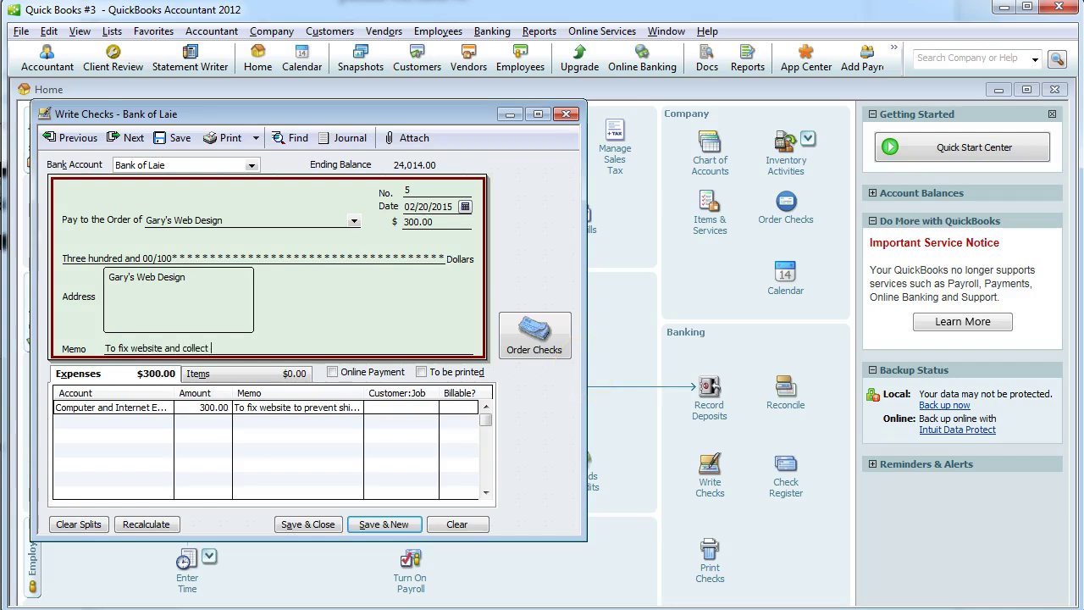
{"action": "type", "text": " shipping charges"}
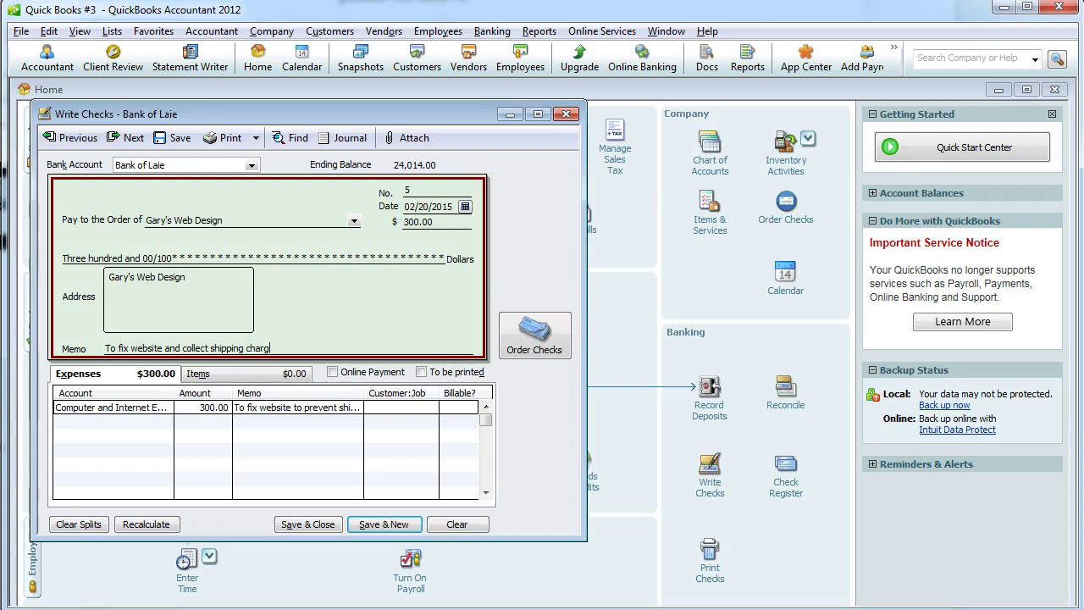
{"action": "double_click", "coordinate": [171, 348]}
{"action": "type", "text": "to"}
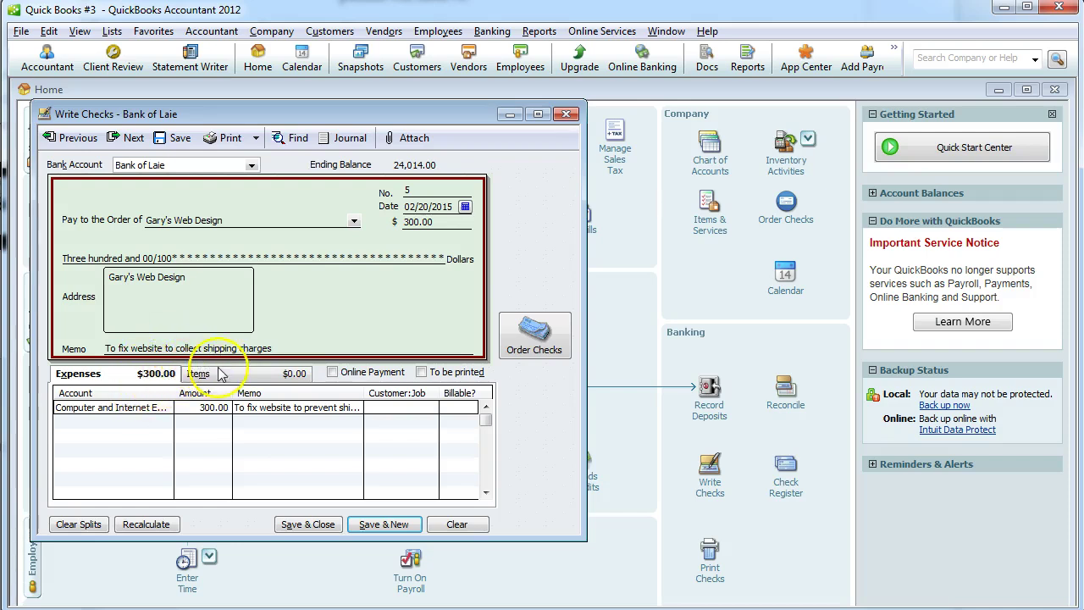
{"action": "left_click", "coordinate": [297, 524]}
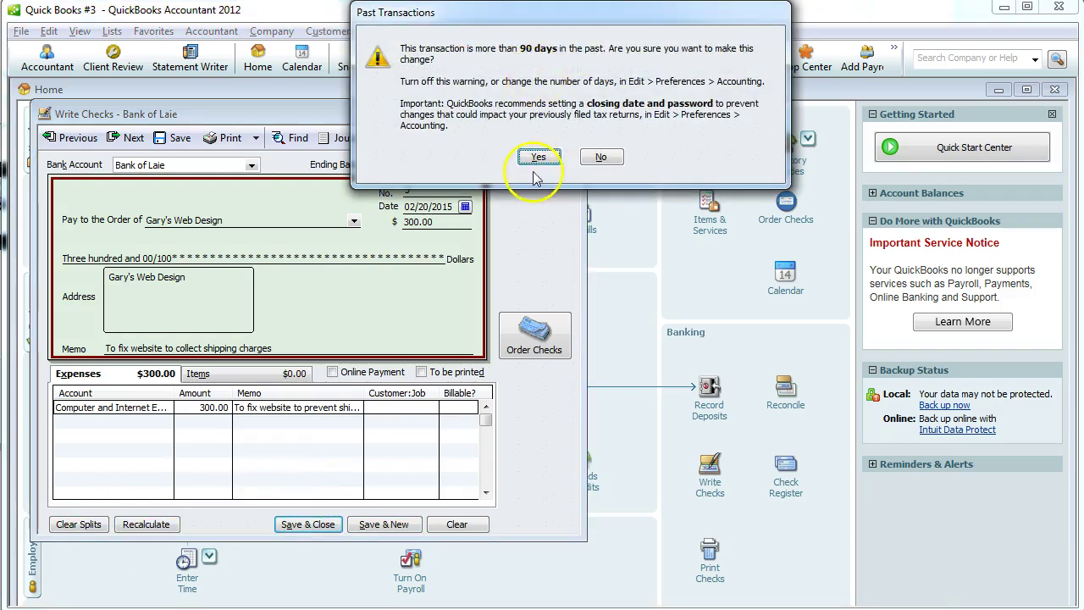
{"action": "left_click", "coordinate": [539, 160]}
Page back through saved checks to confirm FedEx is check no. 4 and Feb. 16 is no. 3.
{"action": "key", "text": "alt+Tab"}
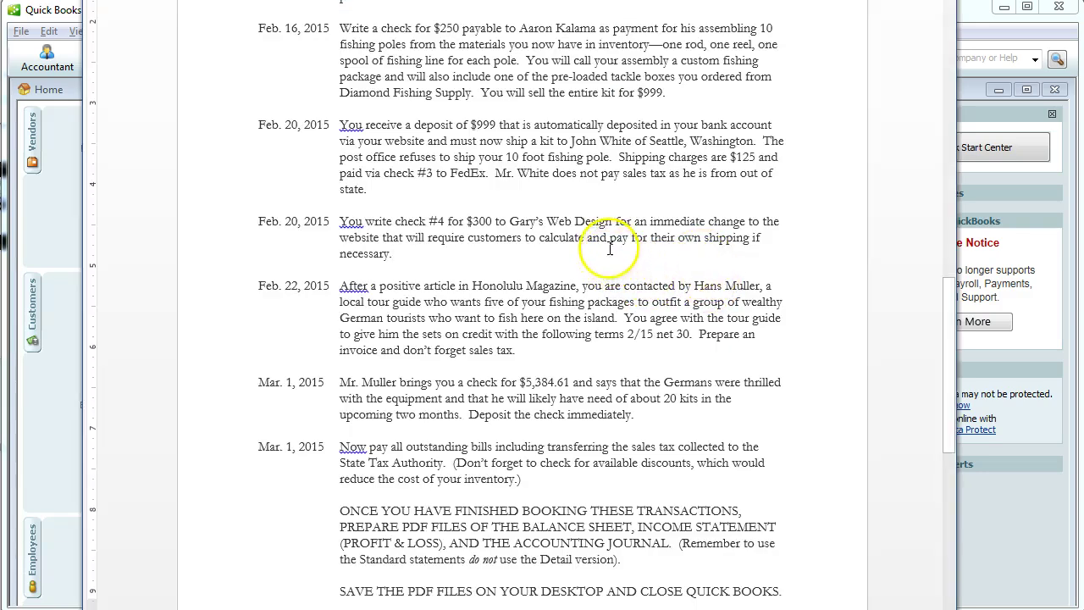
{"action": "key", "text": "alt+Tab"}
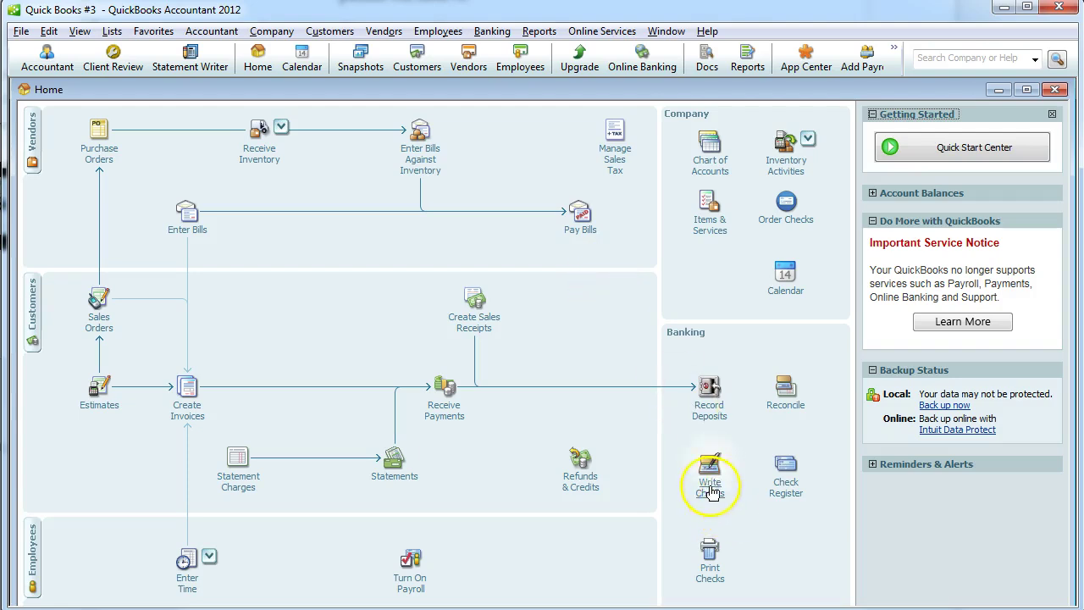
{"action": "left_click", "coordinate": [710, 461]}
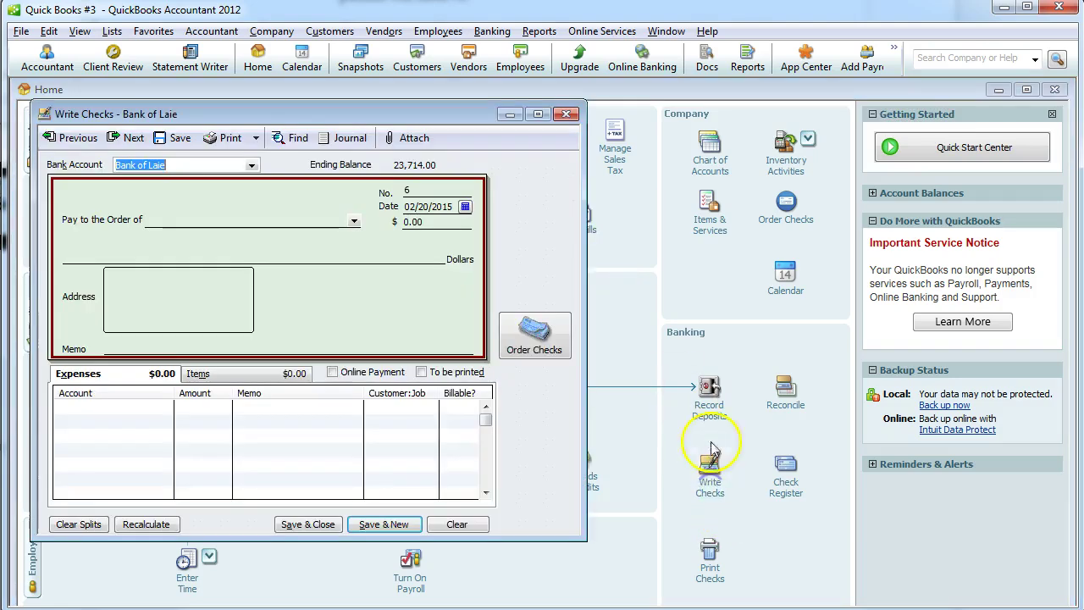
{"action": "left_click", "coordinate": [76, 139]}
{"action": "left_click", "coordinate": [77, 139]}
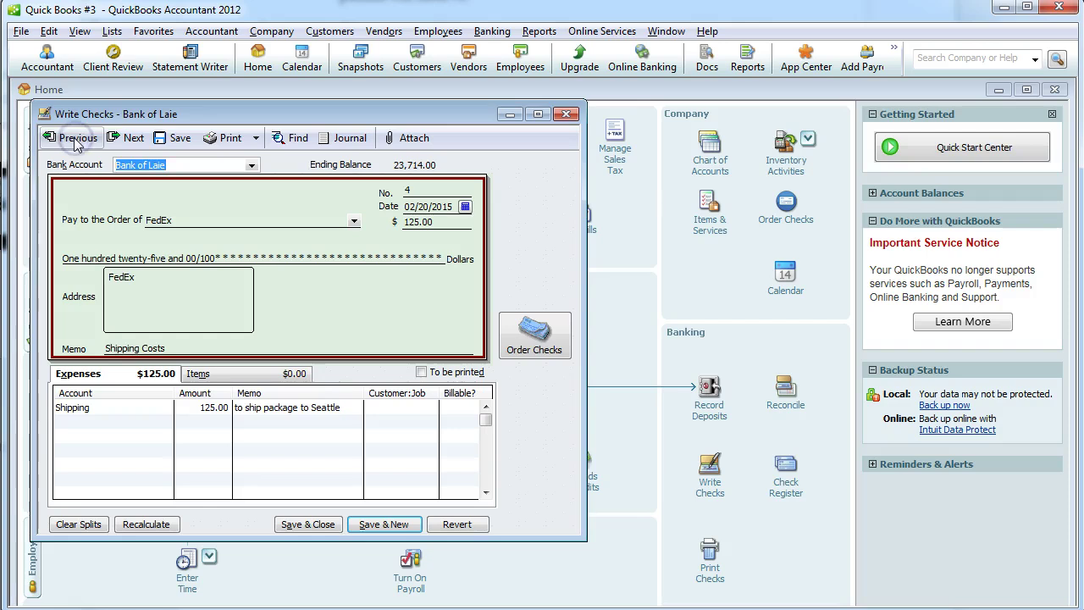
{"action": "left_click", "coordinate": [77, 139]}
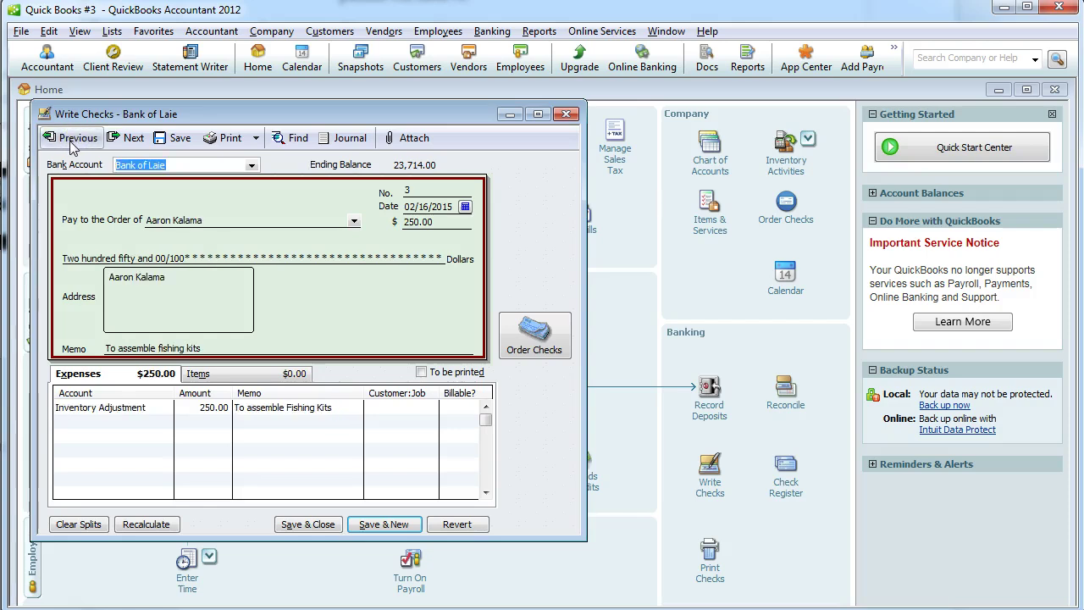
{"action": "key", "text": "alt+Tab"}
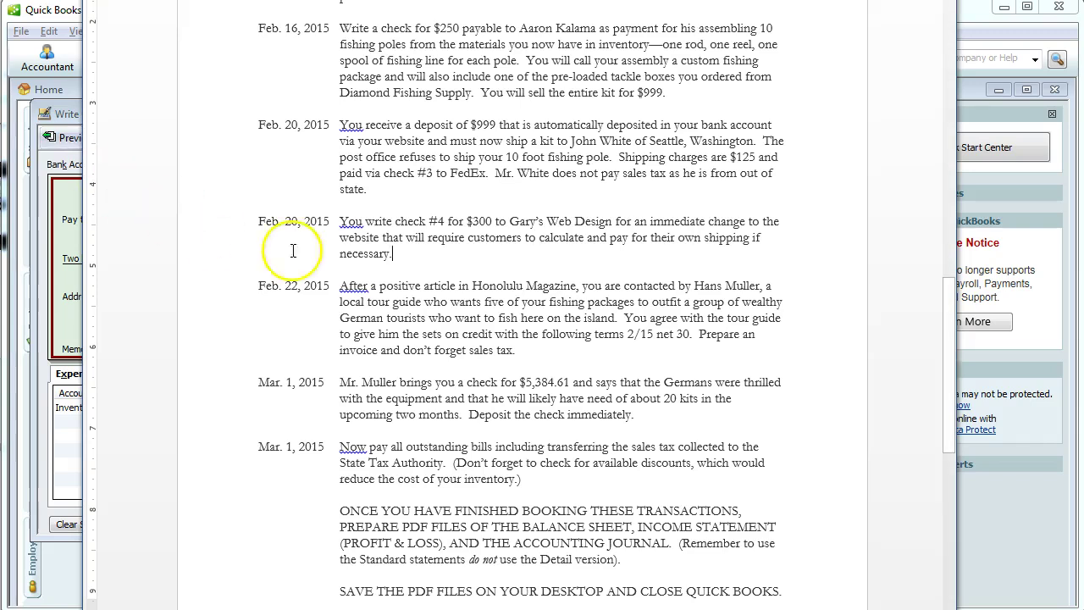
Renumber the assignment's checks: Feb. 16 as #3, FedEx as #4, Gary's Web Design as #5.
{"action": "left_click", "coordinate": [433, 174]}
{"action": "key", "text": "BackSpace"}
{"action": "type", "text": "4"}
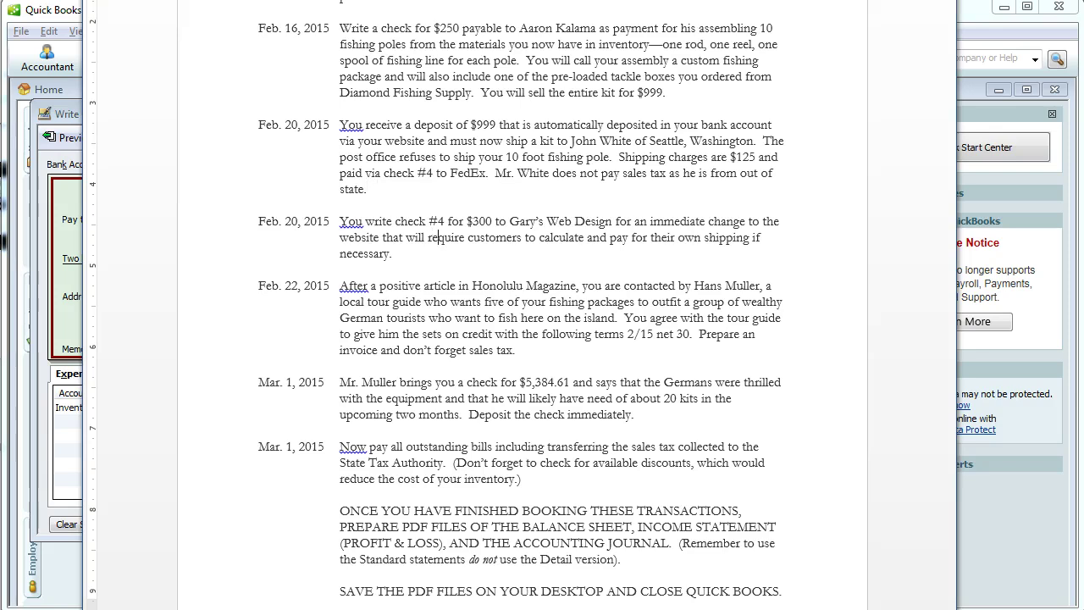
{"action": "key", "text": "BackSpace"}
{"action": "type", "text": "5"}
{"action": "type", "text": "#3"}
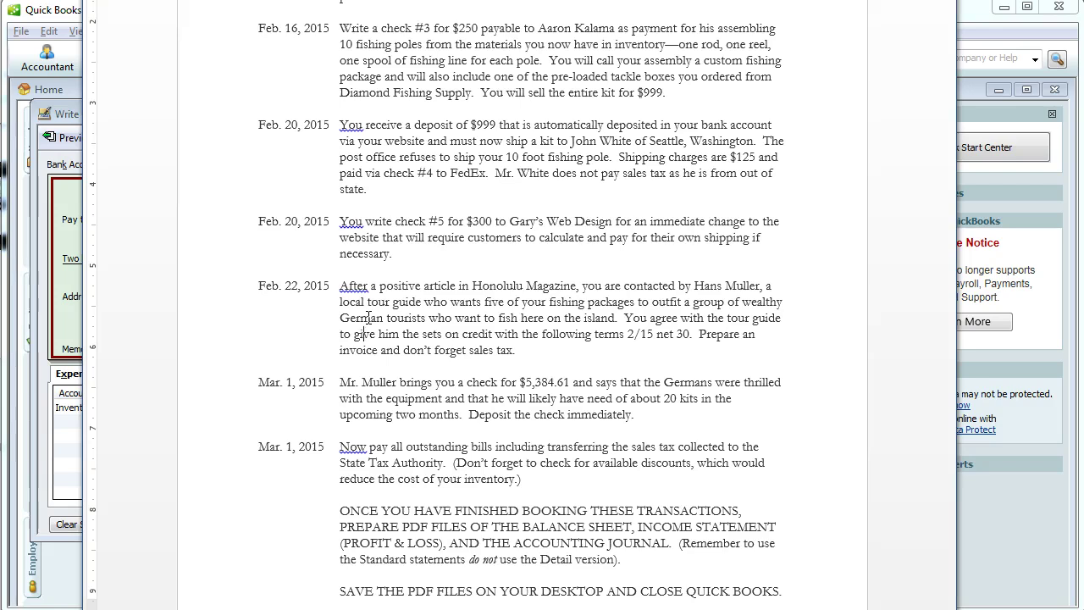
{"action": "left_click_drag", "start_coordinate": [627, 336], "coordinate": [689, 338]}
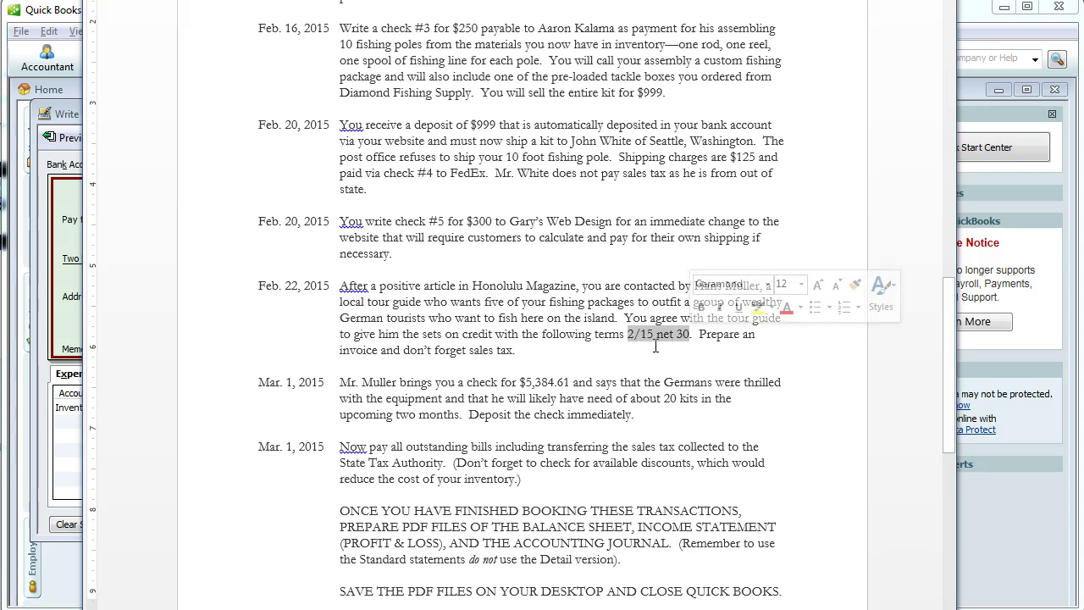
{"action": "left_click", "coordinate": [649, 350]}
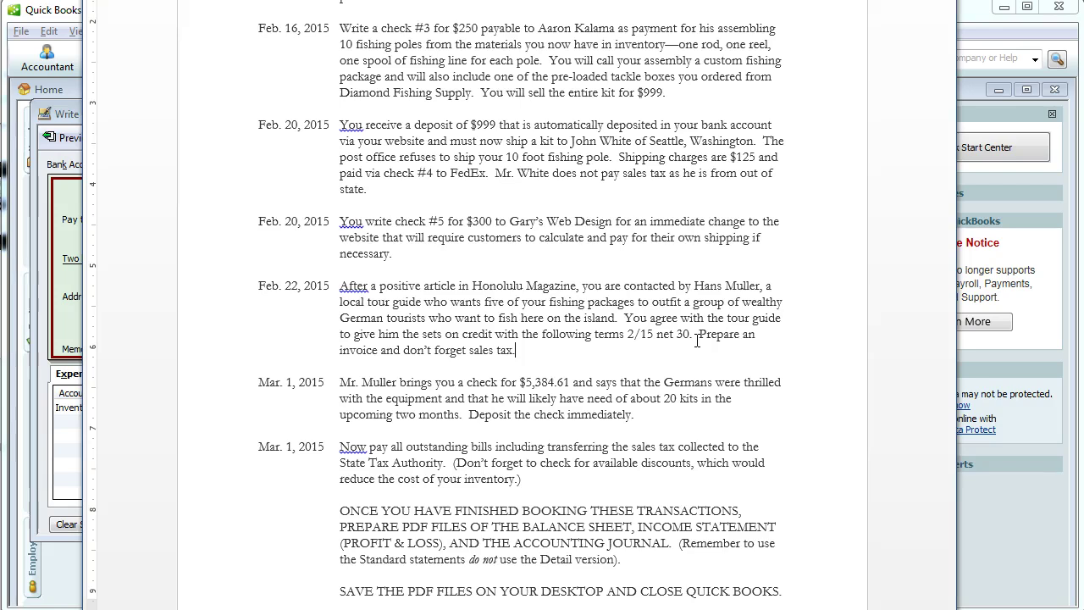
Start an invoice for the tour guide, quick-added as a new customer, dated February 22, 2015.
{"action": "left_click", "coordinate": [1028, 522]}
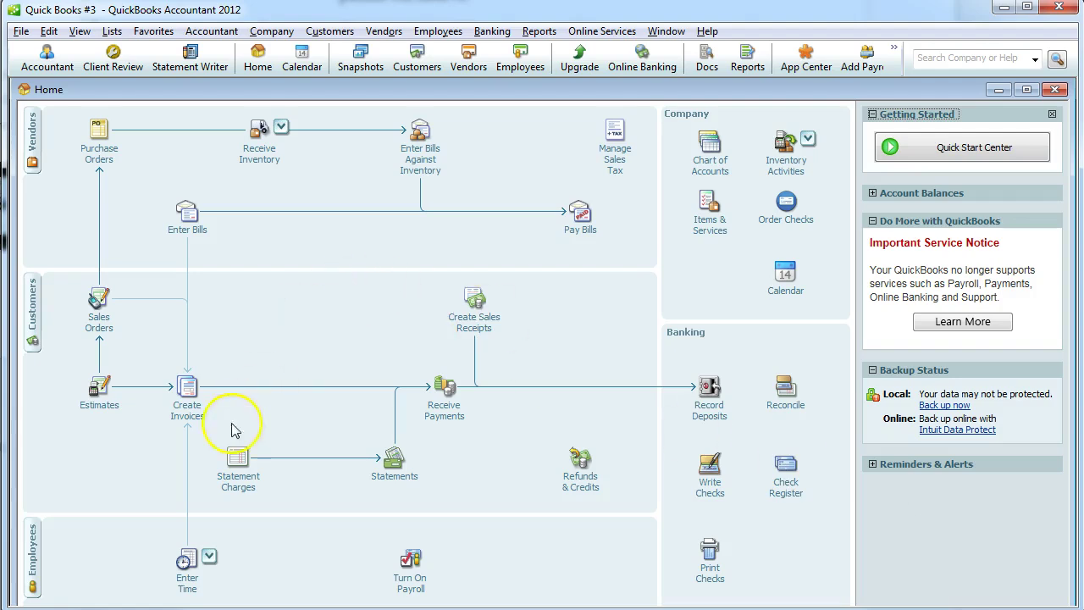
{"action": "left_click", "coordinate": [184, 387]}
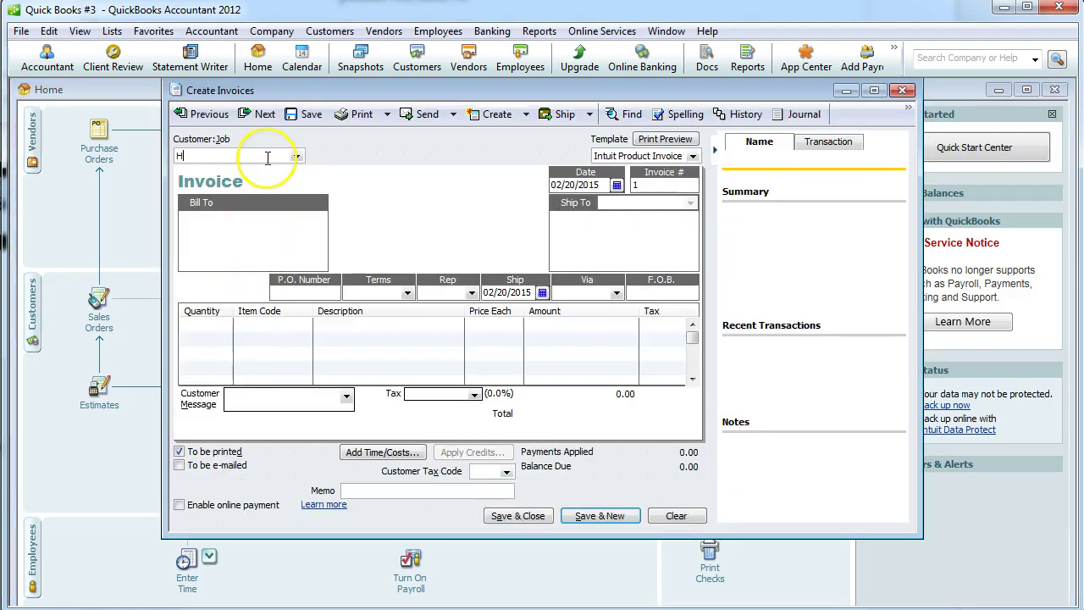
{"action": "key", "text": "Tab"}
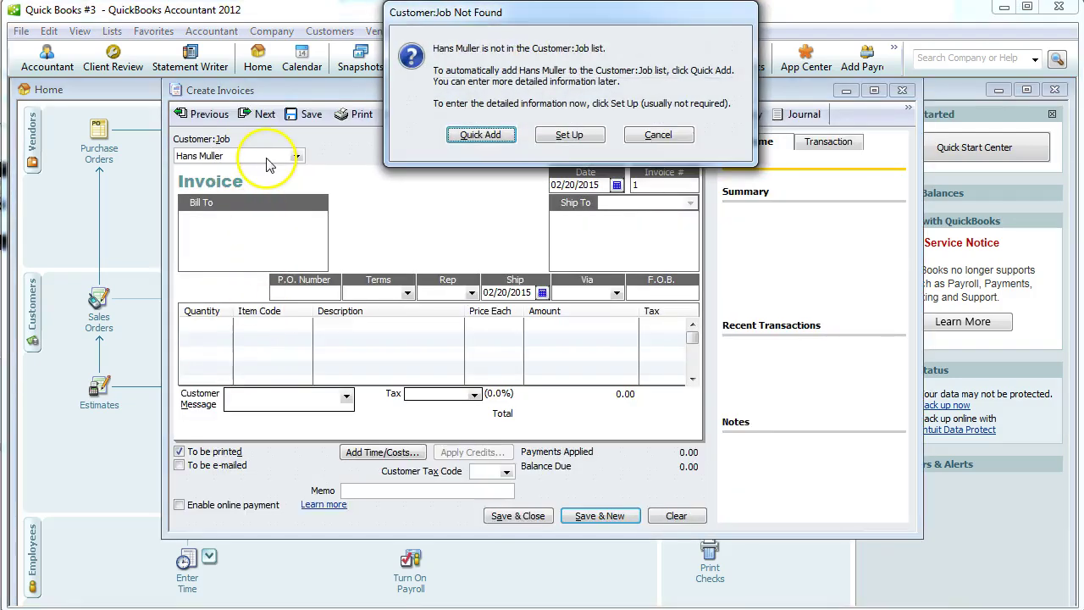
{"action": "left_click", "coordinate": [480, 135]}
{"action": "key", "text": "alt+Tab"}
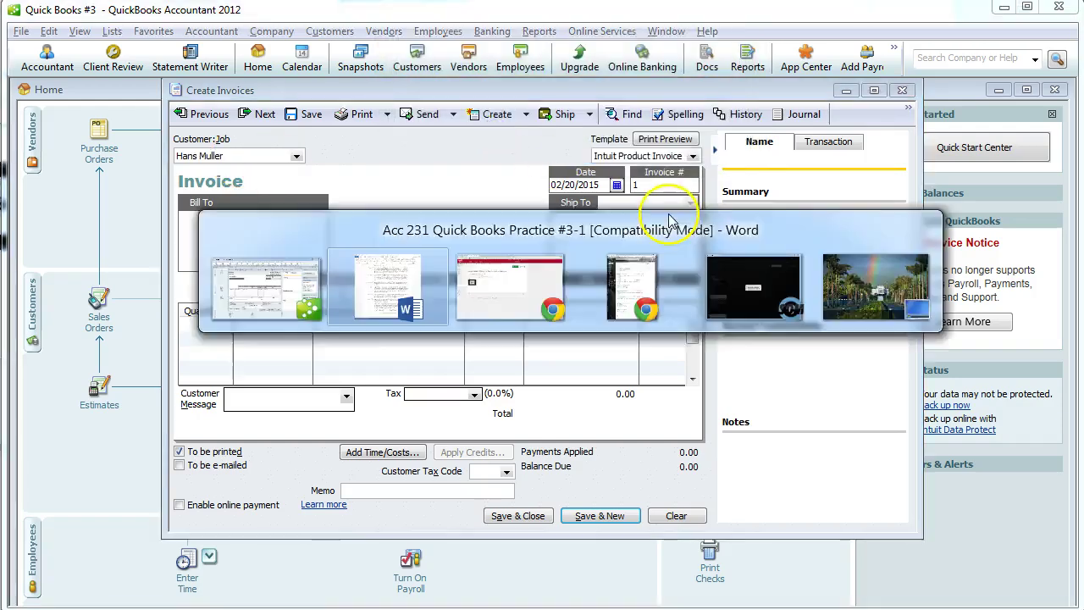
{"action": "key", "text": "alt+Tab"}
{"action": "left_click", "coordinate": [618, 186]}
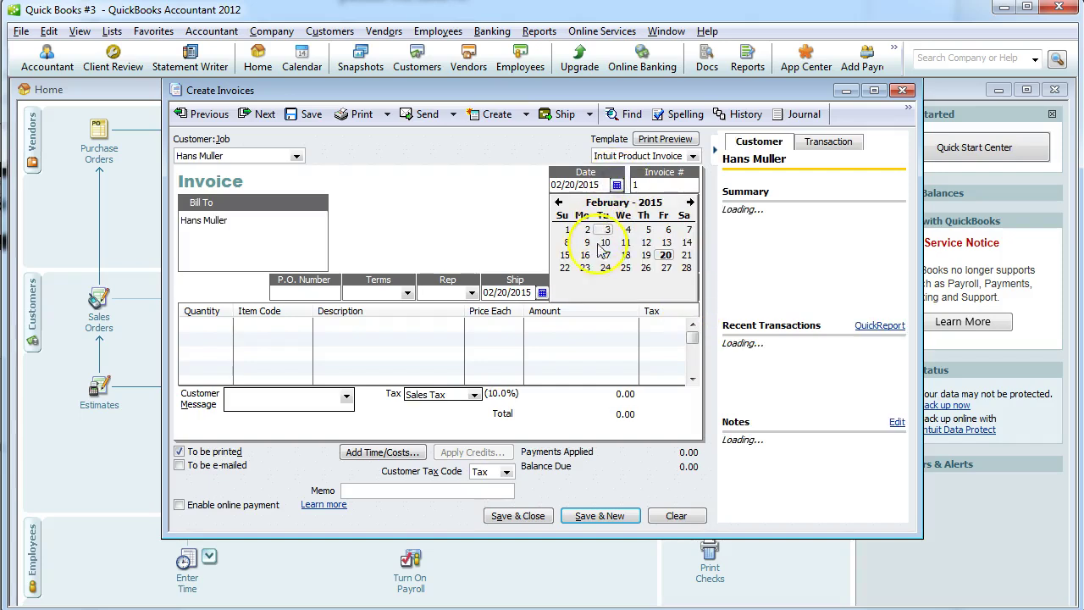
{"action": "left_click", "coordinate": [564, 268]}
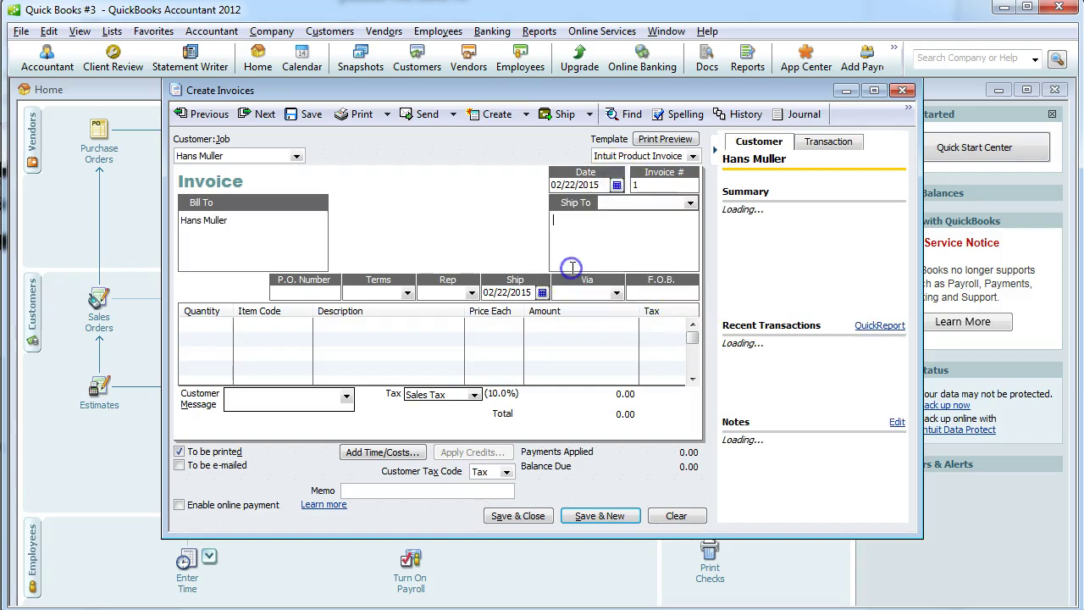
Create new 2/15 net 30 payment terms and apply them to the invoice.
{"action": "left_click", "coordinate": [407, 293]}
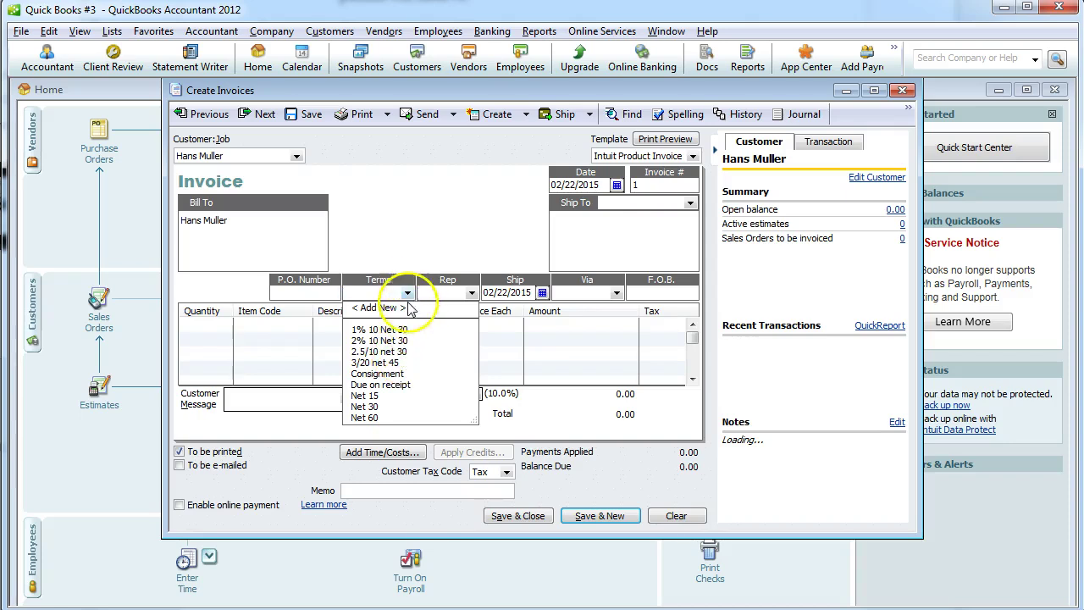
{"action": "key", "text": "alt+Tab"}
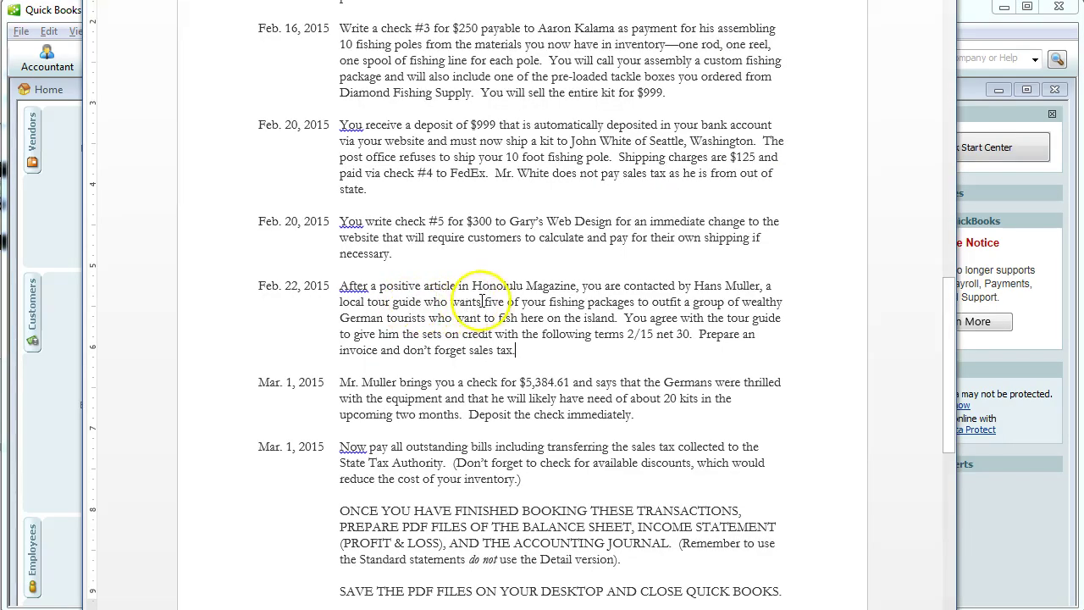
{"action": "key", "text": "alt+Tab"}
{"action": "left_click", "coordinate": [408, 292]}
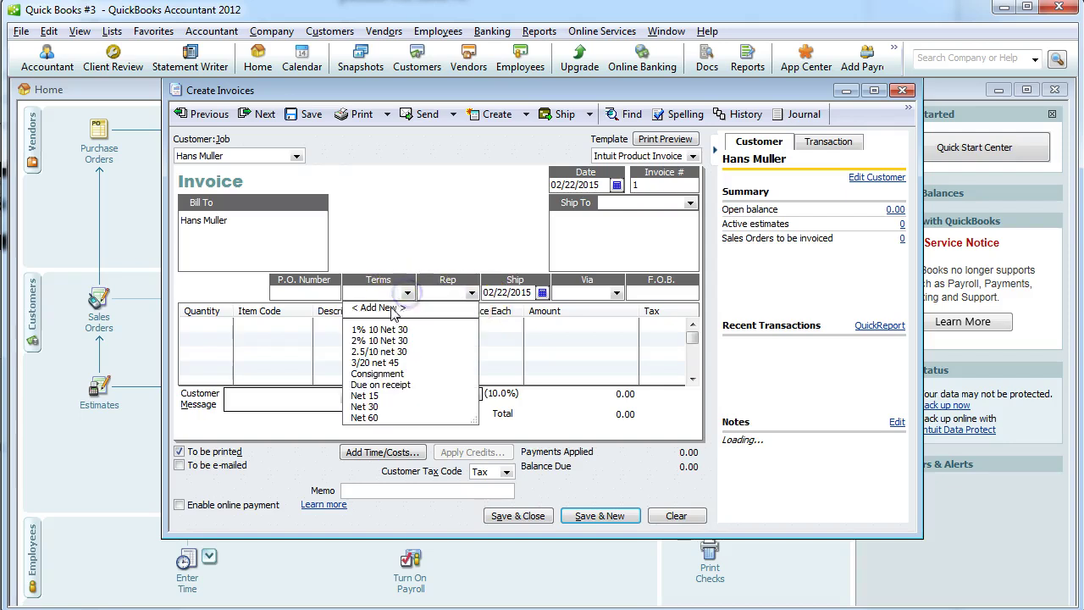
{"action": "left_click", "coordinate": [393, 308]}
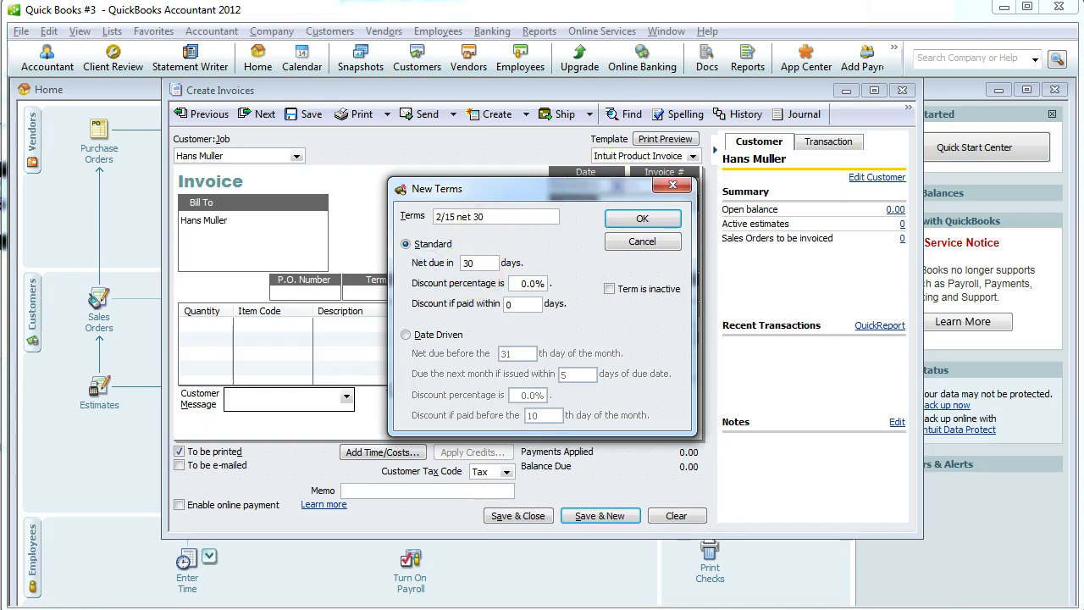
{"action": "type", "text": "2"}
{"action": "left_click", "coordinate": [640, 218]}
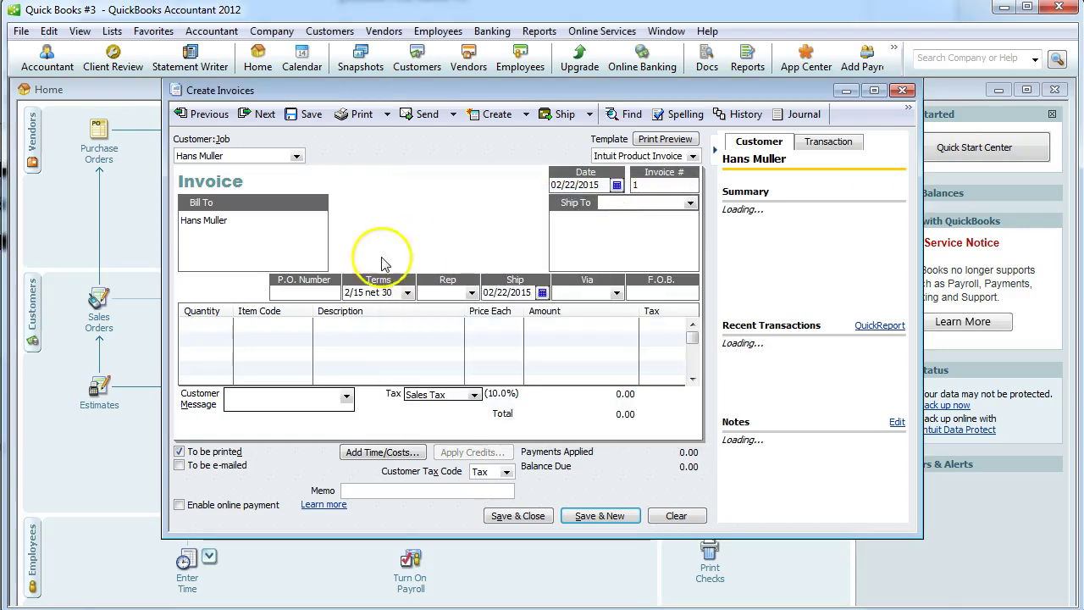
Bill 5 Complete Fishing Packages with a thank-you customer message and save, keeping the new terms.
{"action": "left_click", "coordinate": [205, 326]}
{"action": "type", "text": "5"}
{"action": "left_click", "coordinate": [304, 325]}
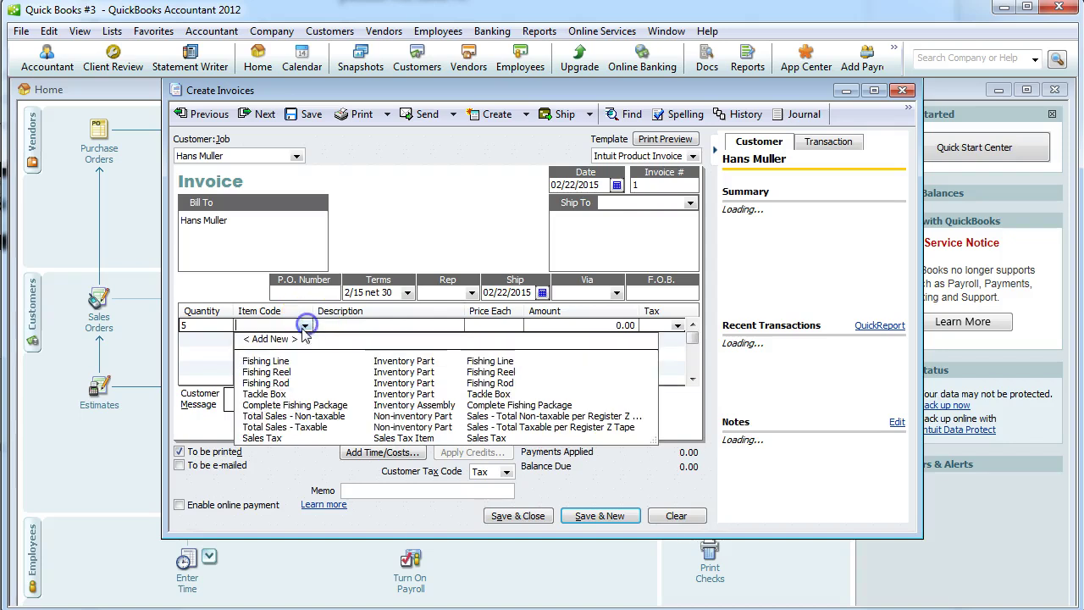
{"action": "left_click", "coordinate": [284, 405]}
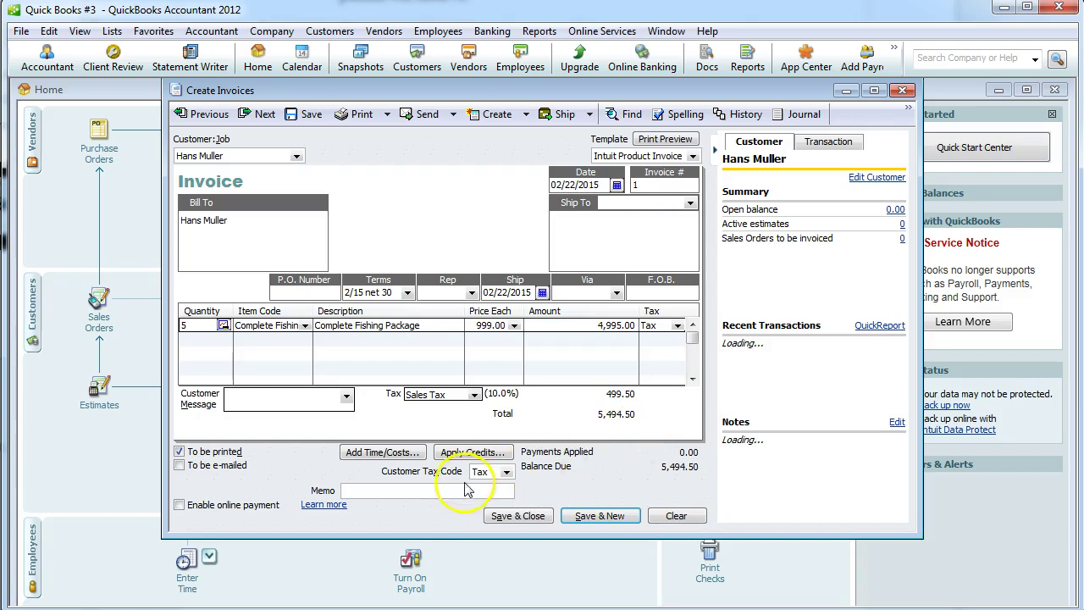
{"action": "left_click", "coordinate": [346, 396]}
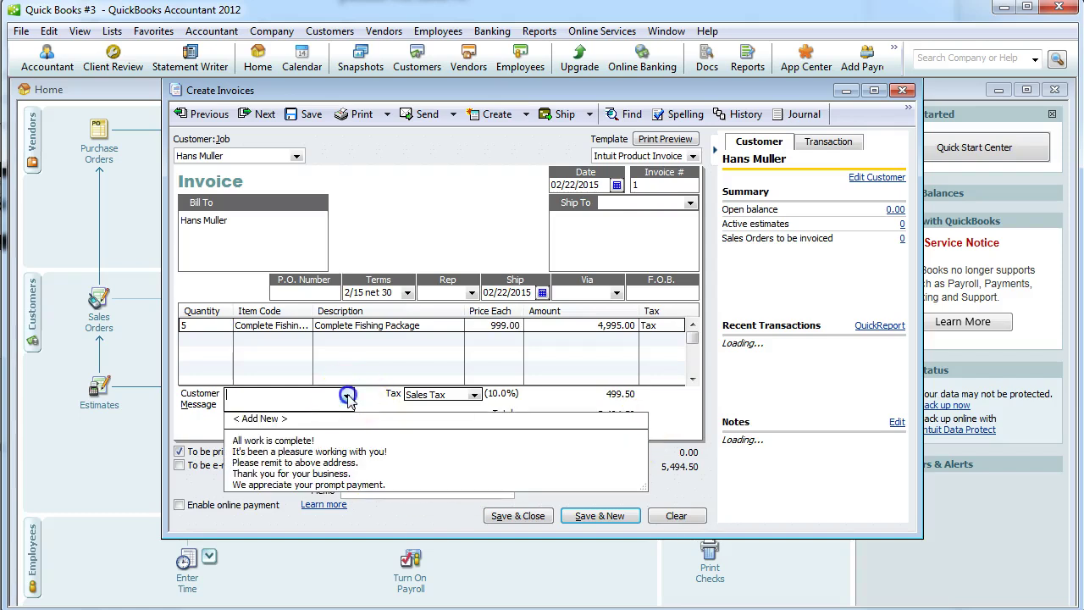
{"action": "left_click", "coordinate": [307, 451]}
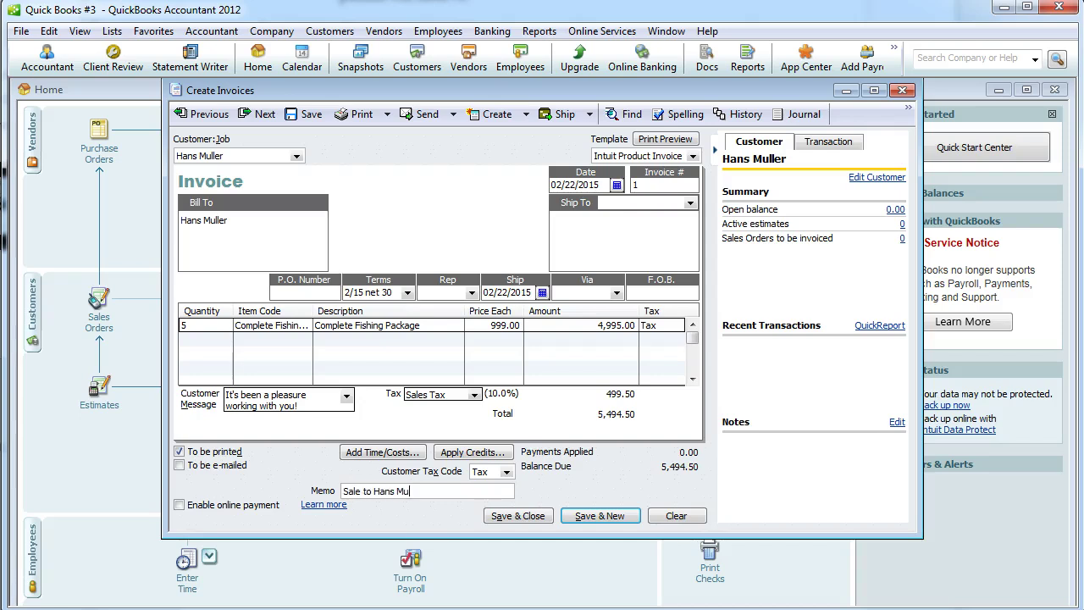
{"action": "left_click", "coordinate": [508, 515]}
{"action": "left_click", "coordinate": [539, 158]}
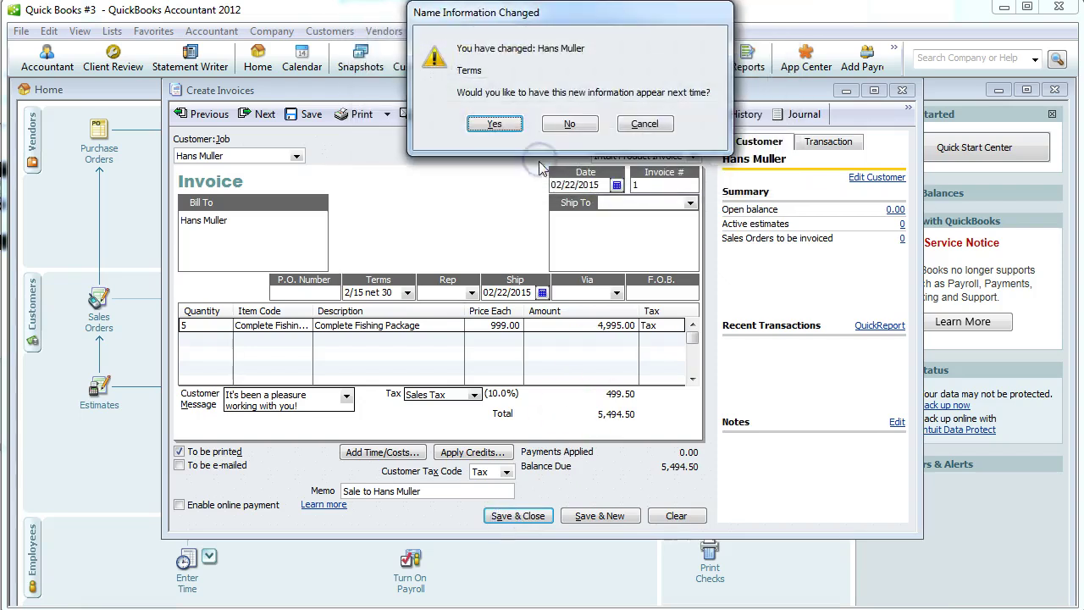
{"action": "left_click", "coordinate": [496, 124]}
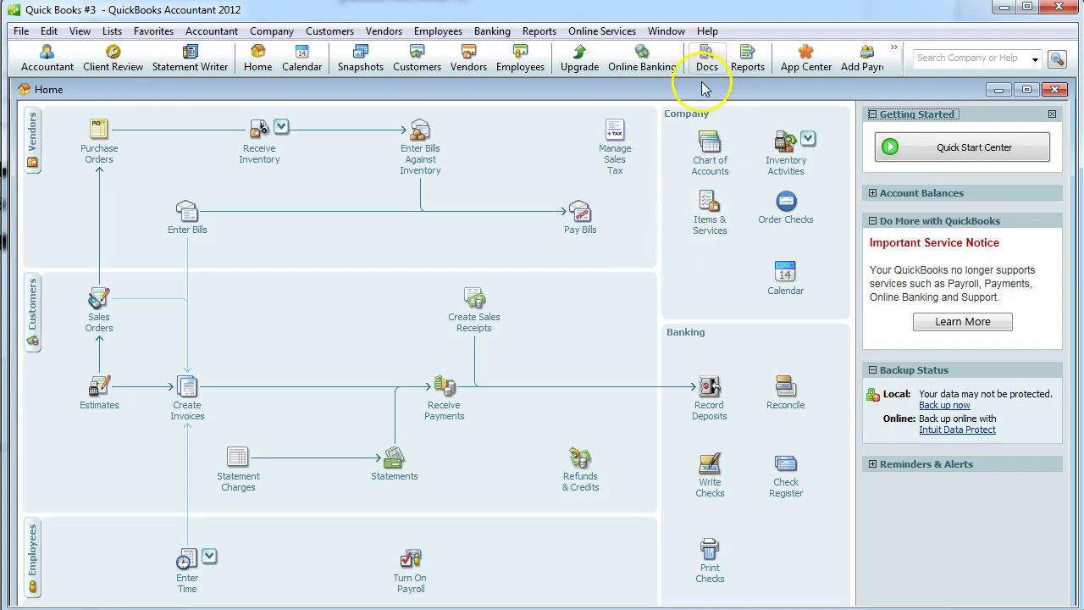
{"action": "key", "text": "alt+Tab"}
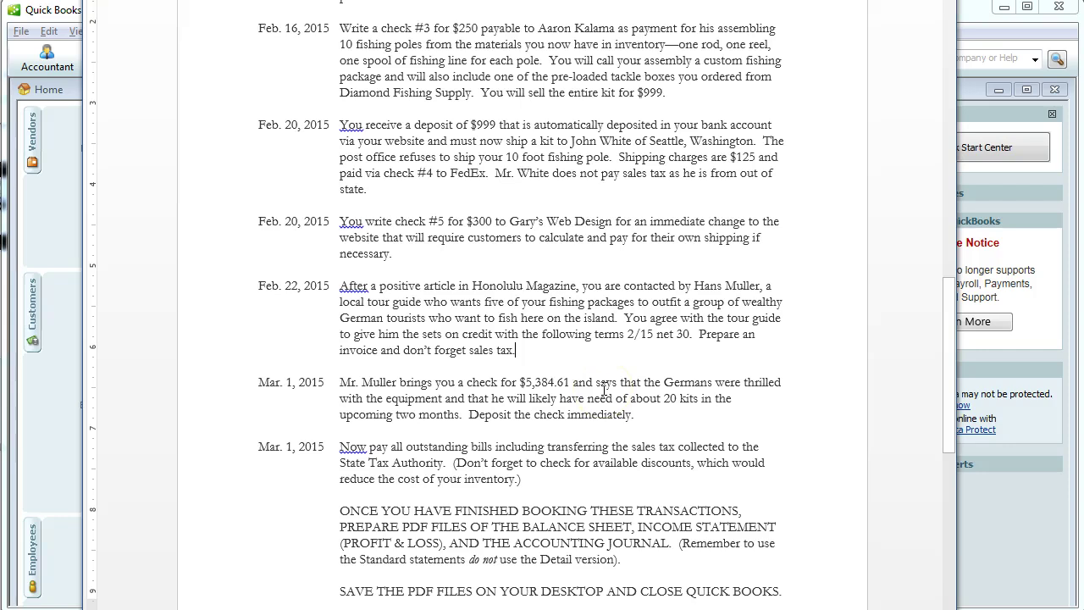
{"action": "key", "text": "alt+Tab"}
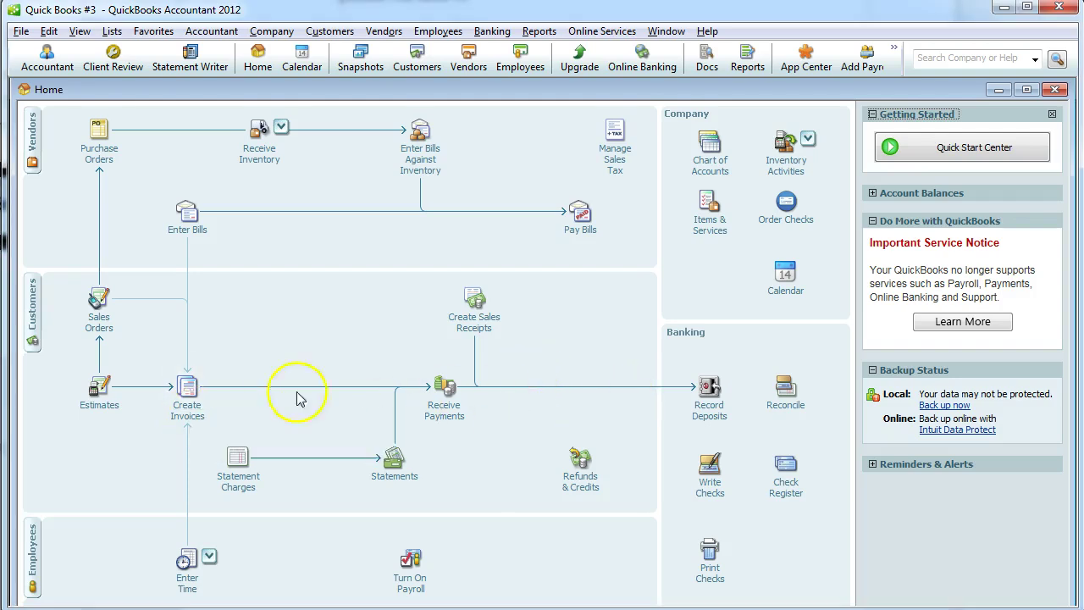
Start a customer payment dated 03/01/2015 from the customer who owes invoice #1.
{"action": "left_click", "coordinate": [447, 414]}
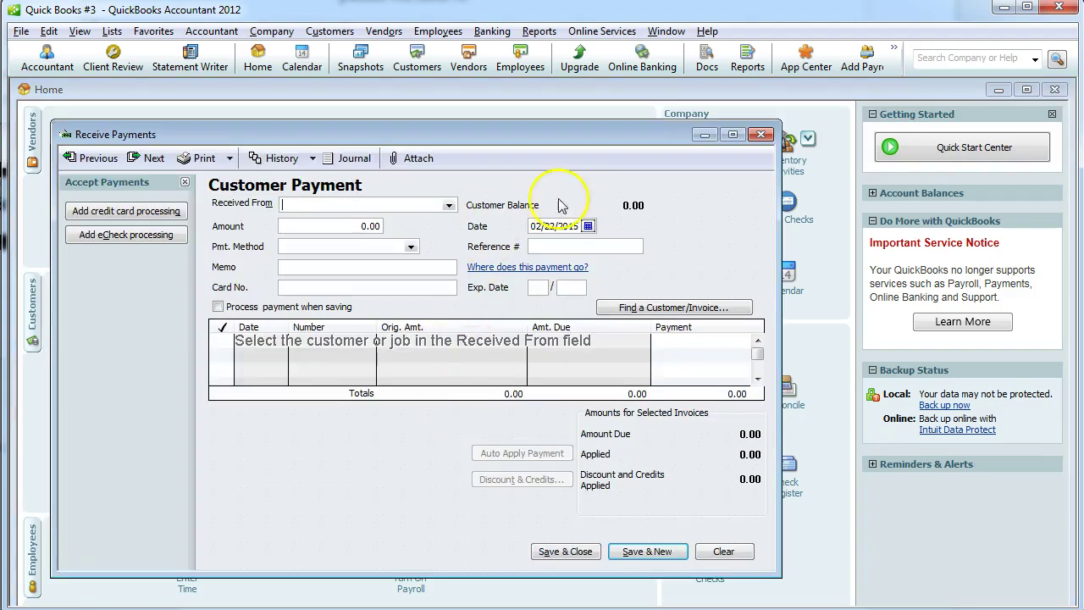
{"action": "left_click", "coordinate": [587, 226]}
{"action": "left_click", "coordinate": [668, 243]}
{"action": "left_click", "coordinate": [546, 271]}
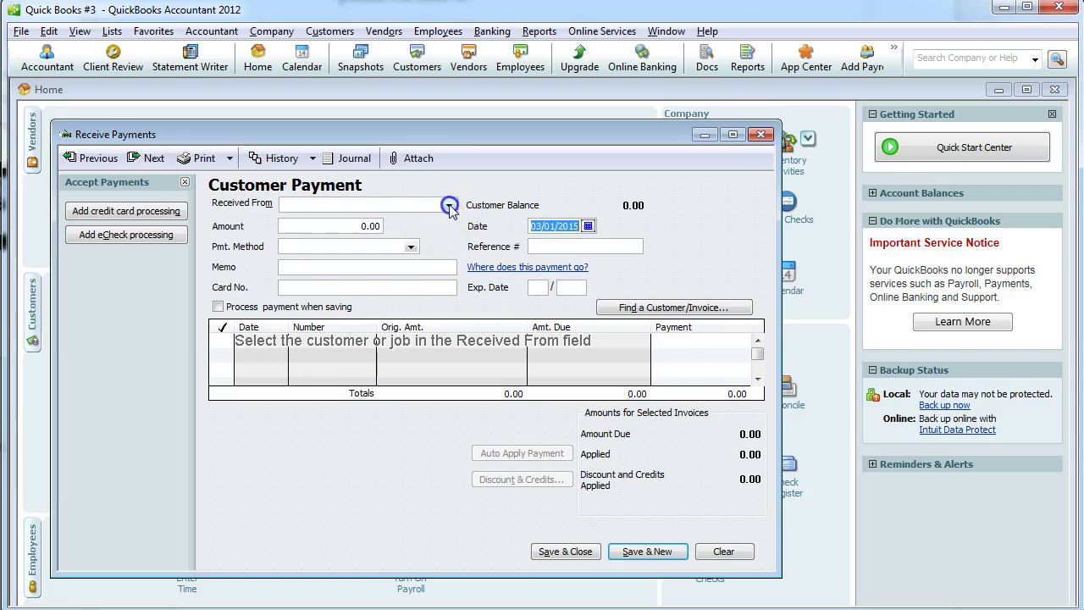
{"action": "left_click", "coordinate": [448, 205]}
{"action": "left_click", "coordinate": [322, 241]}
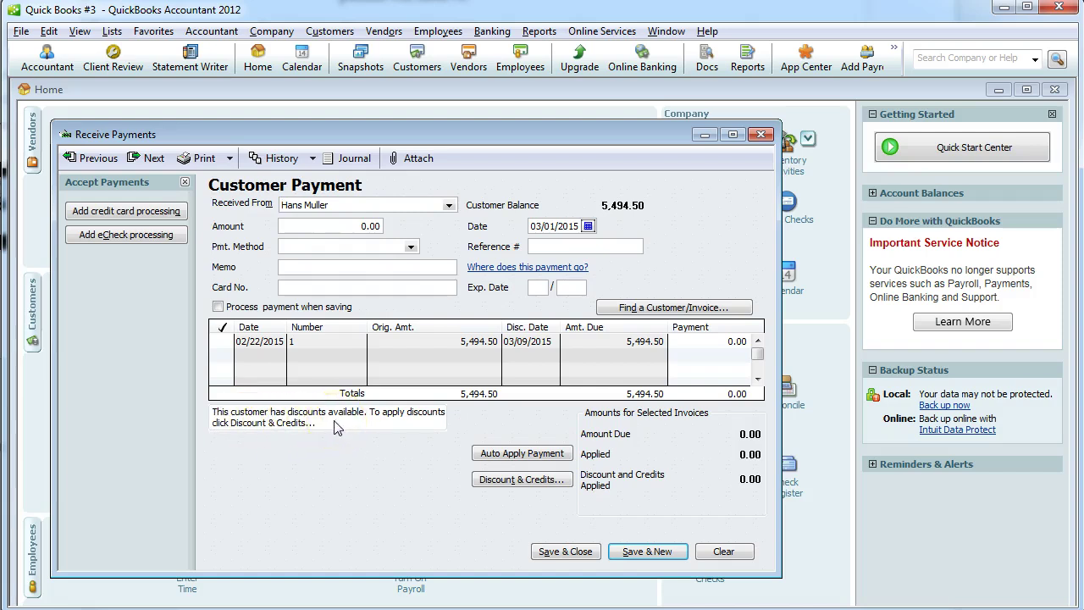
Apply the 109.89 early-payment discount to invoice #1, posted to Sales Discounts.
{"action": "left_click", "coordinate": [496, 478]}
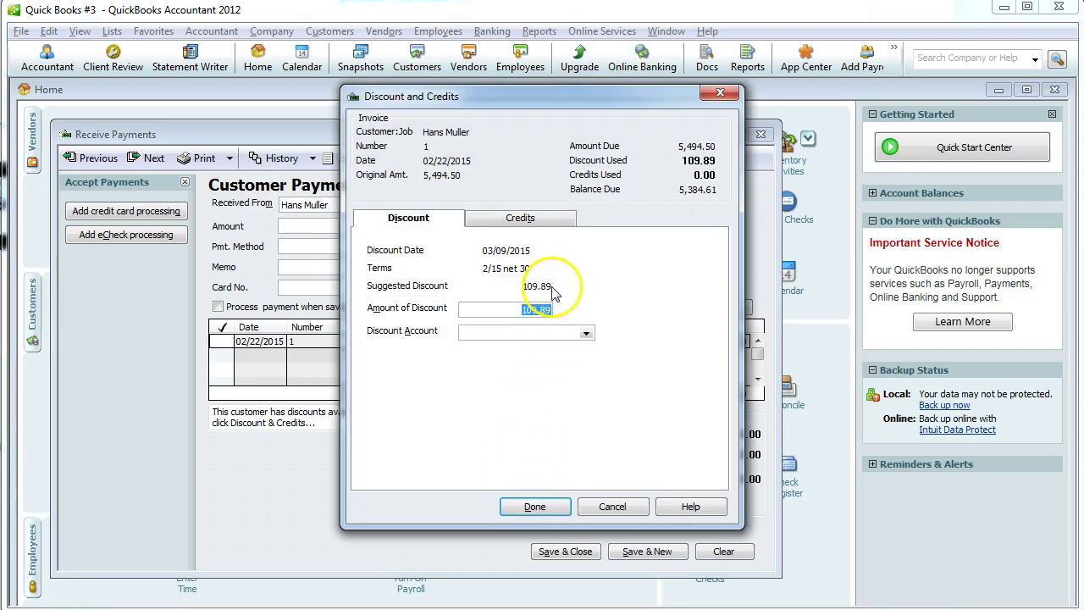
{"action": "left_click", "coordinate": [587, 337]}
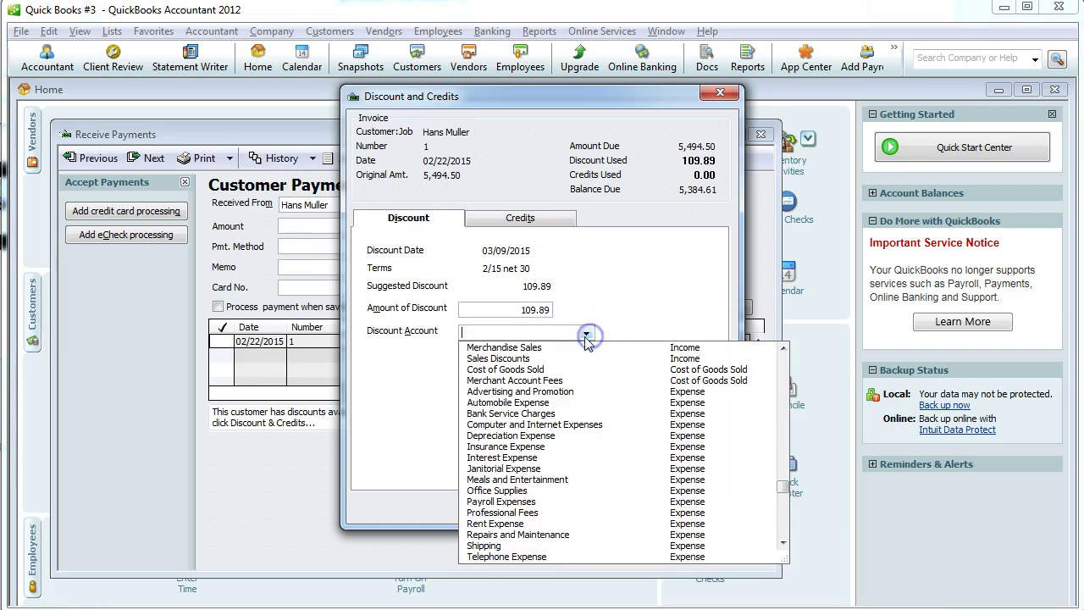
{"action": "left_click", "coordinate": [508, 359]}
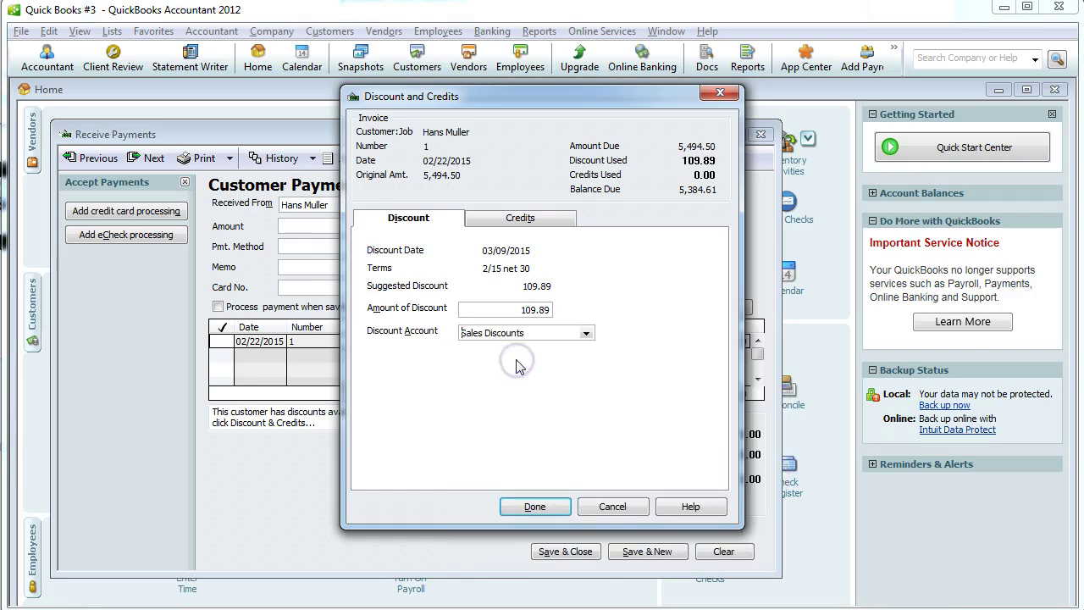
{"action": "left_click", "coordinate": [508, 506]}
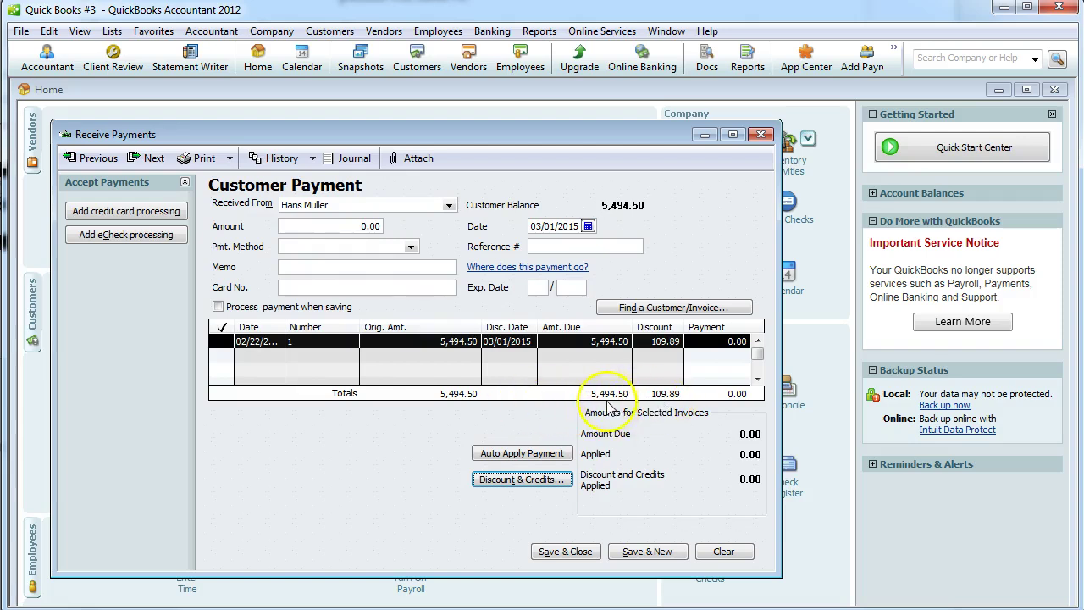
Record the customer's 5,384.61 check payment on invoice #1 and save it.
{"action": "key", "text": "alt+Tab"}
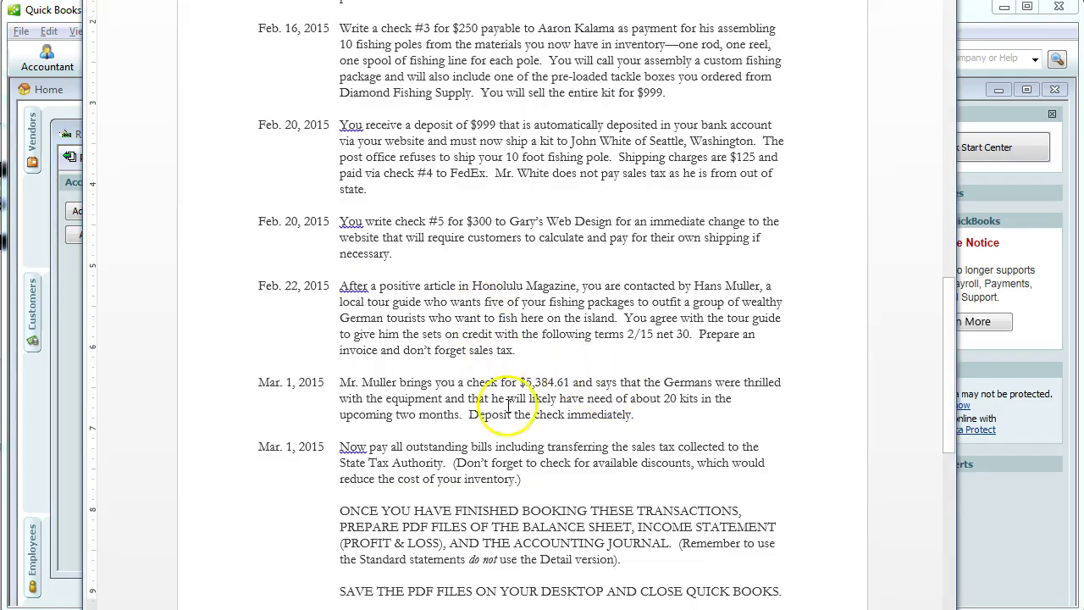
{"action": "left_click", "coordinate": [523, 362]}
{"action": "key", "text": "alt+Tab"}
{"action": "left_click_drag", "start_coordinate": [366, 227], "coordinate": [396, 228]}
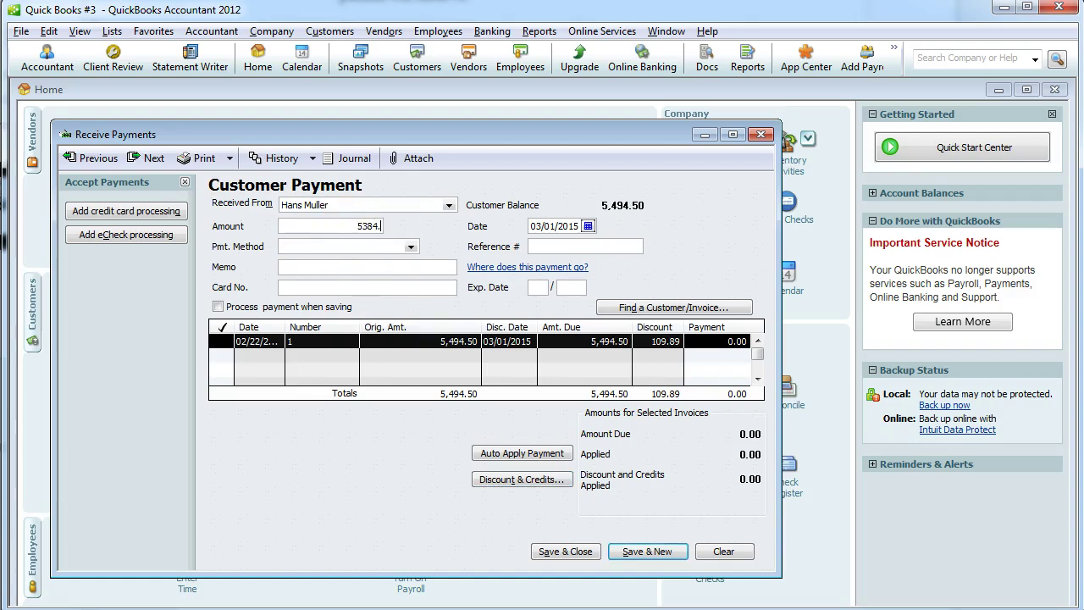
{"action": "type", "text": "5384.61"}
{"action": "left_click", "coordinate": [411, 248]}
{"action": "left_click", "coordinate": [324, 309]}
{"action": "key", "text": "alt"}
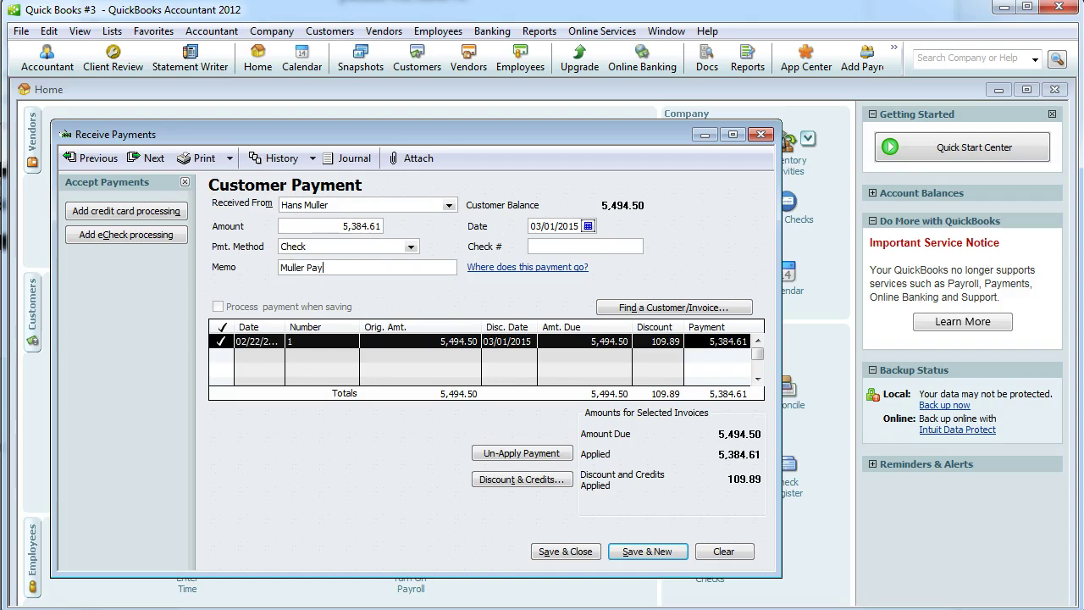
{"action": "left_click", "coordinate": [557, 552]}
{"action": "left_click", "coordinate": [546, 160]}
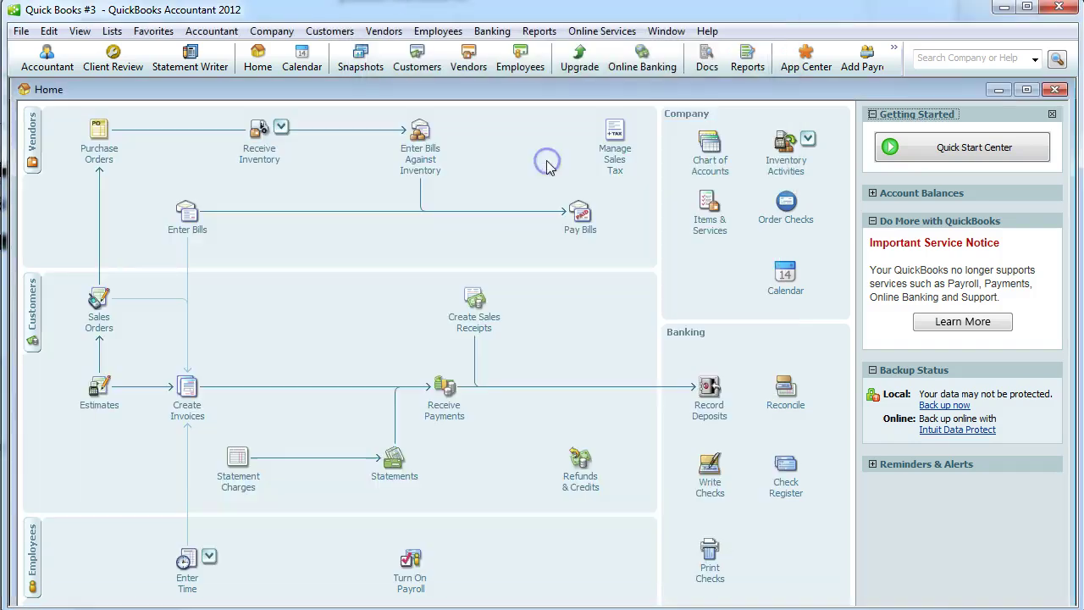
{"action": "left_click", "coordinate": [538, 31]}
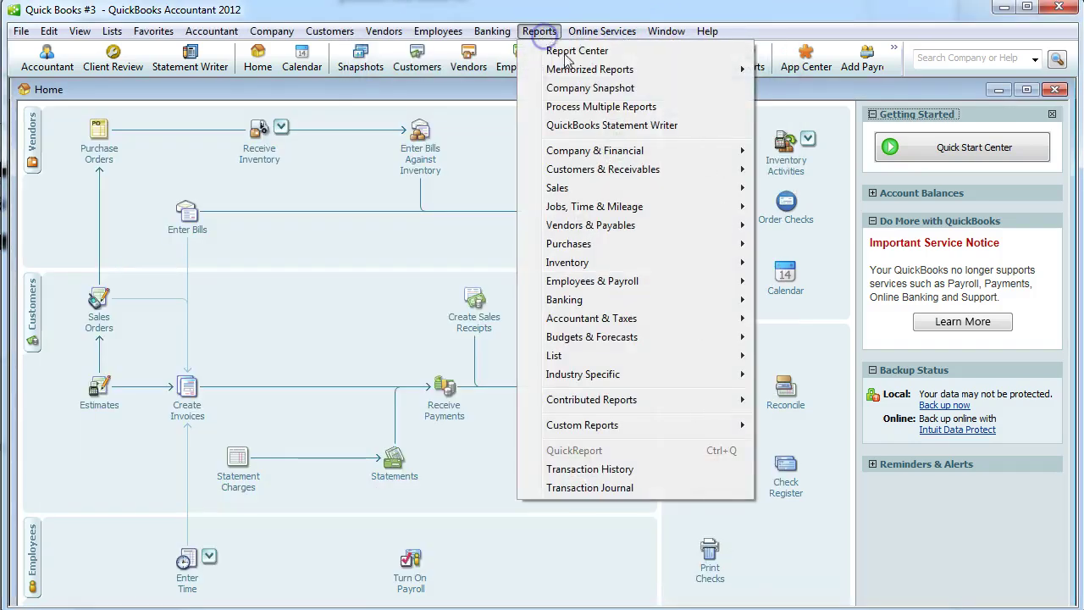
{"action": "mouse_move", "coordinate": [576, 150]}
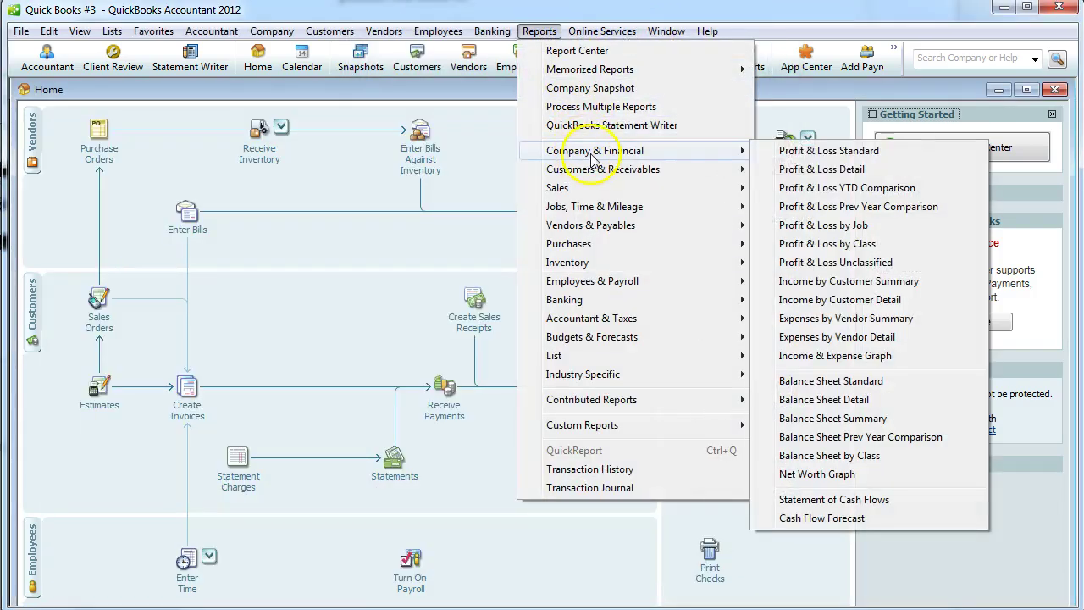
{"action": "left_click", "coordinate": [824, 383]}
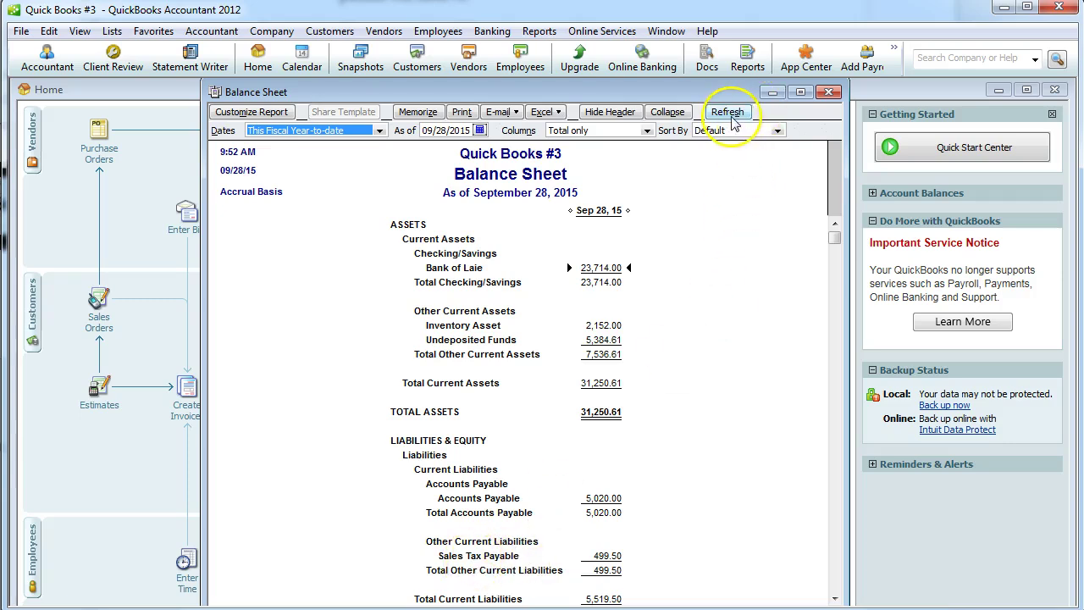
{"action": "left_click", "coordinate": [827, 92]}
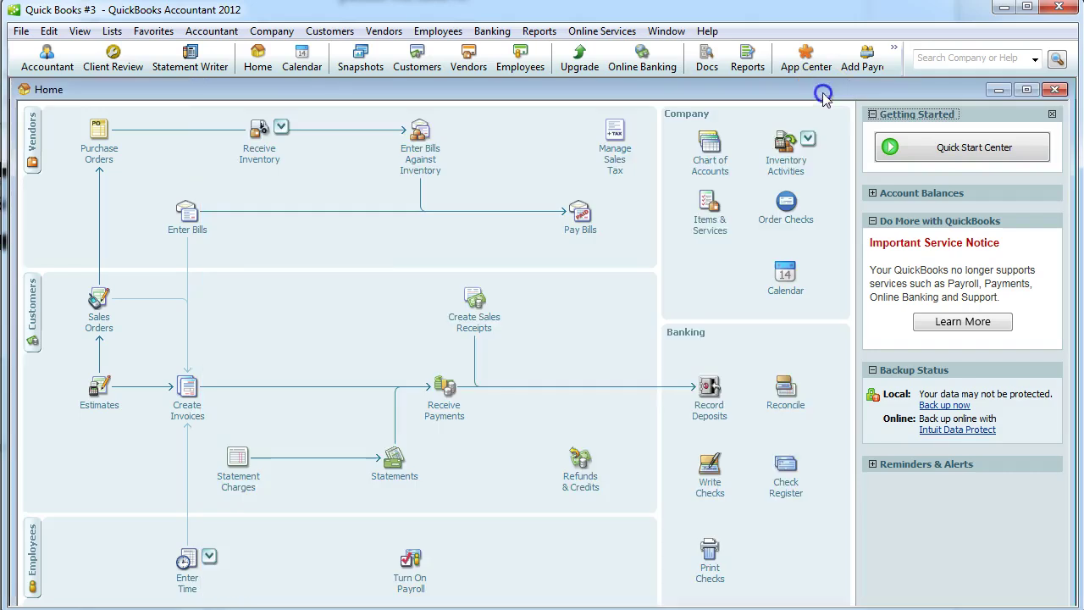
Deposit the customer's 5,384.61 check into Bank of Laie dated 03/01/2015, accepting the past-date warning.
{"action": "left_click", "coordinate": [710, 406]}
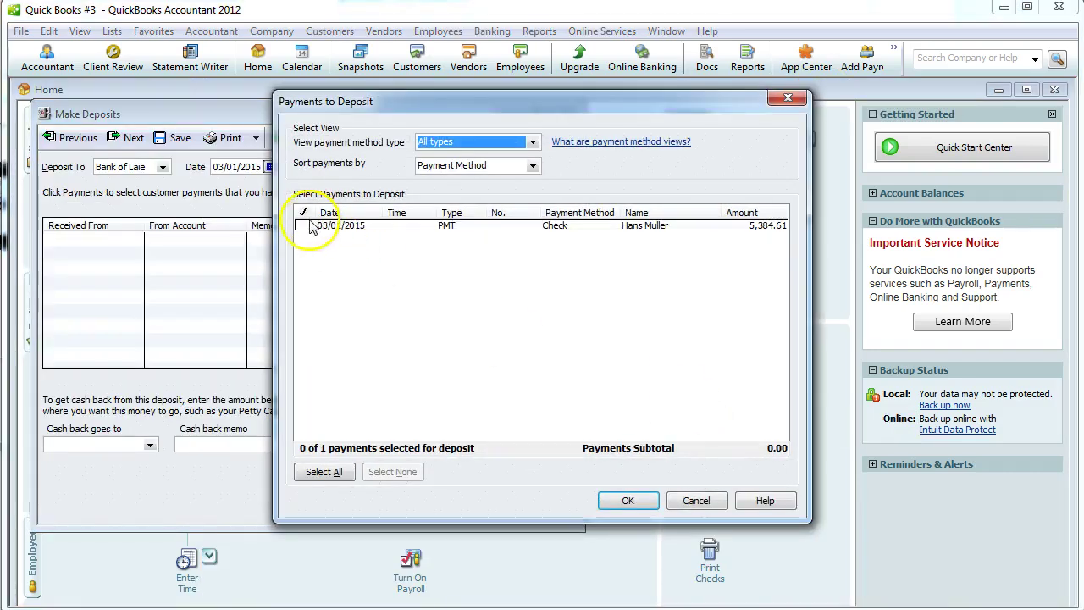
{"action": "left_click", "coordinate": [305, 225]}
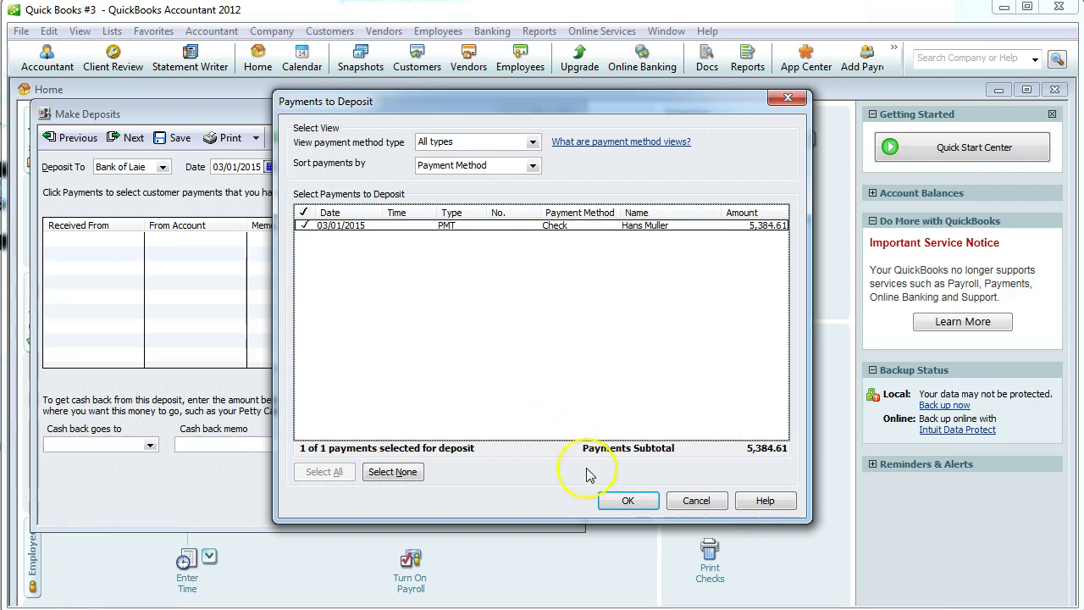
{"action": "left_click", "coordinate": [628, 501]}
{"action": "left_click", "coordinate": [363, 496]}
{"action": "left_click", "coordinate": [540, 157]}
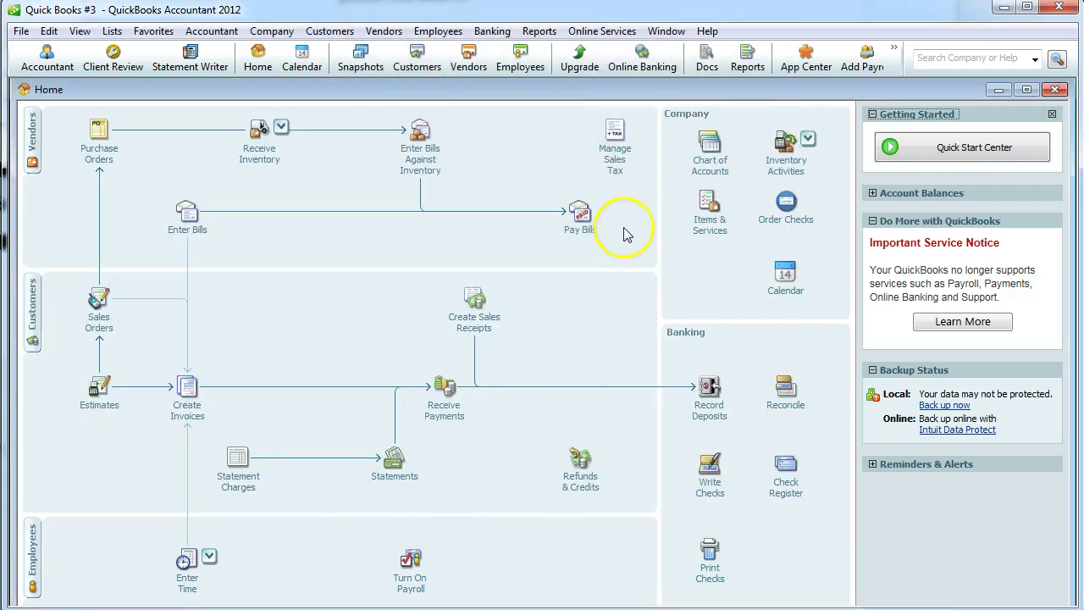
{"action": "key", "text": "alt+Tab"}
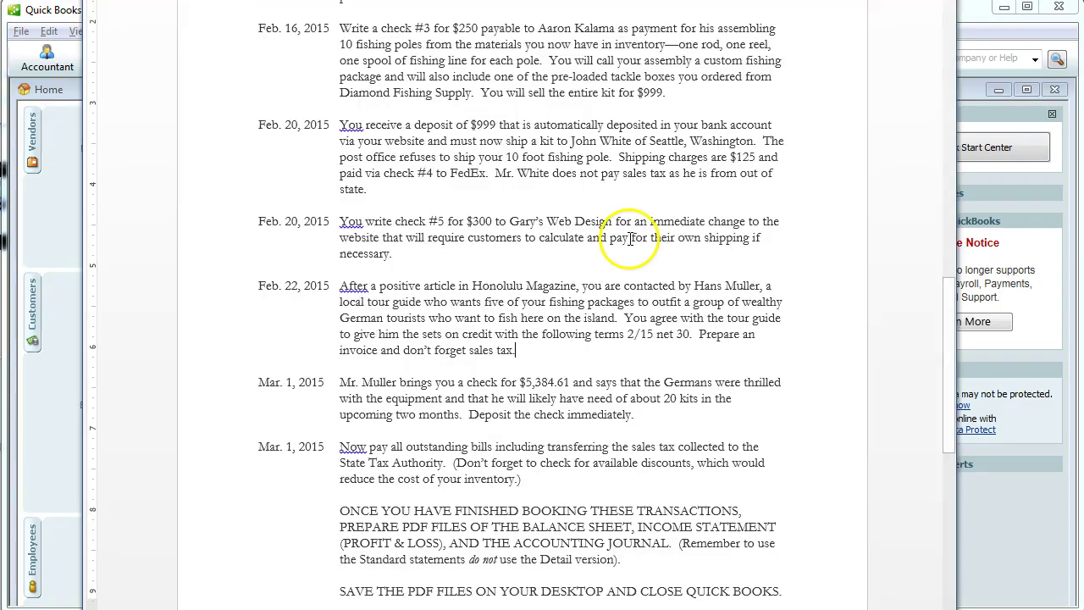
{"action": "scroll", "coordinate": [561, 291], "scroll_direction": "down", "scroll_amount": 1}
{"action": "scroll", "coordinate": [562, 290], "scroll_direction": "down", "scroll_amount": 3}
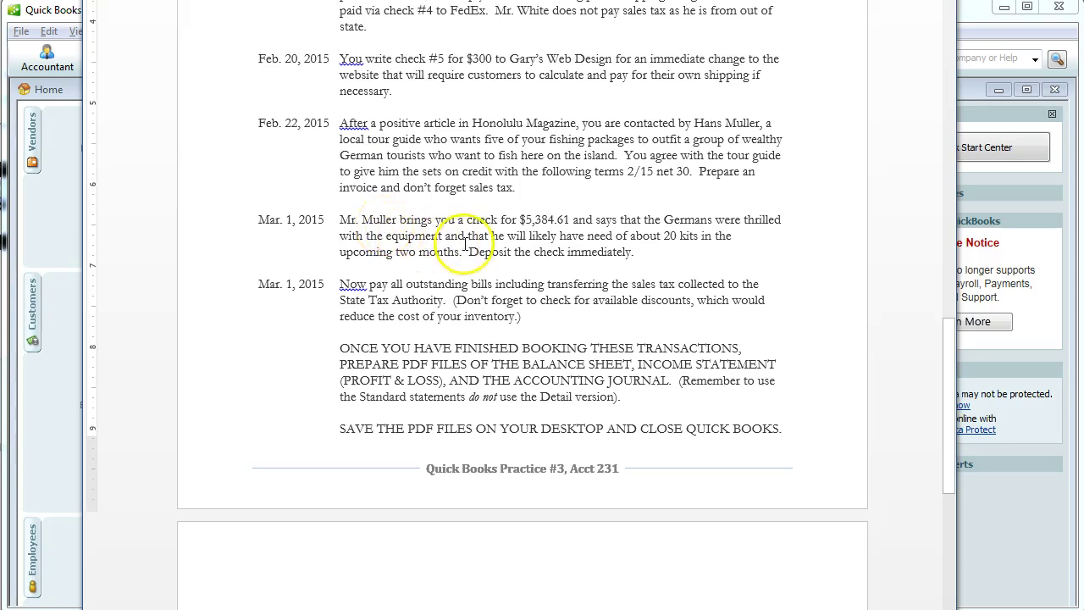
{"action": "left_click_drag", "start_coordinate": [529, 235], "coordinate": [699, 241]}
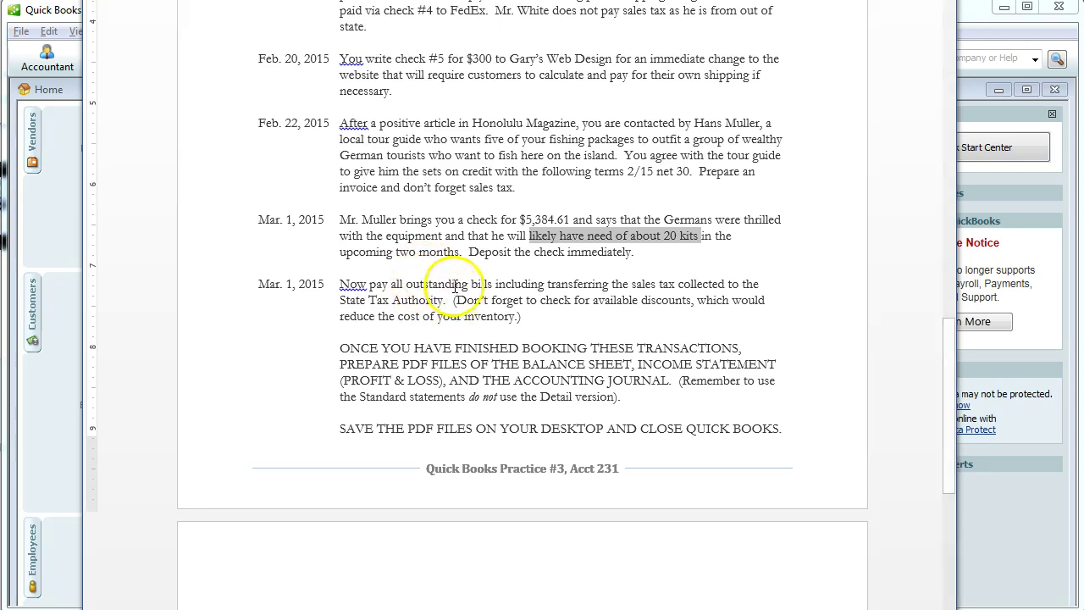
{"action": "key", "text": "alt+Tab"}
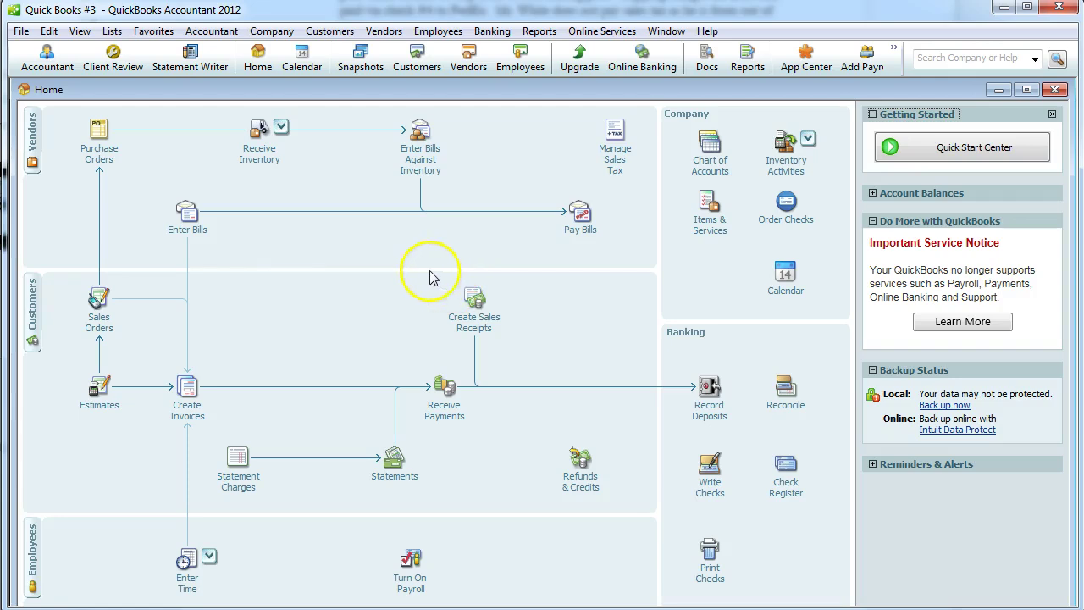
Select the Moimoi Co., TackleDirect and Daiwa Corp. bills for payment, leaving Diamond Fishing Supply unpaid.
{"action": "left_click", "coordinate": [580, 213]}
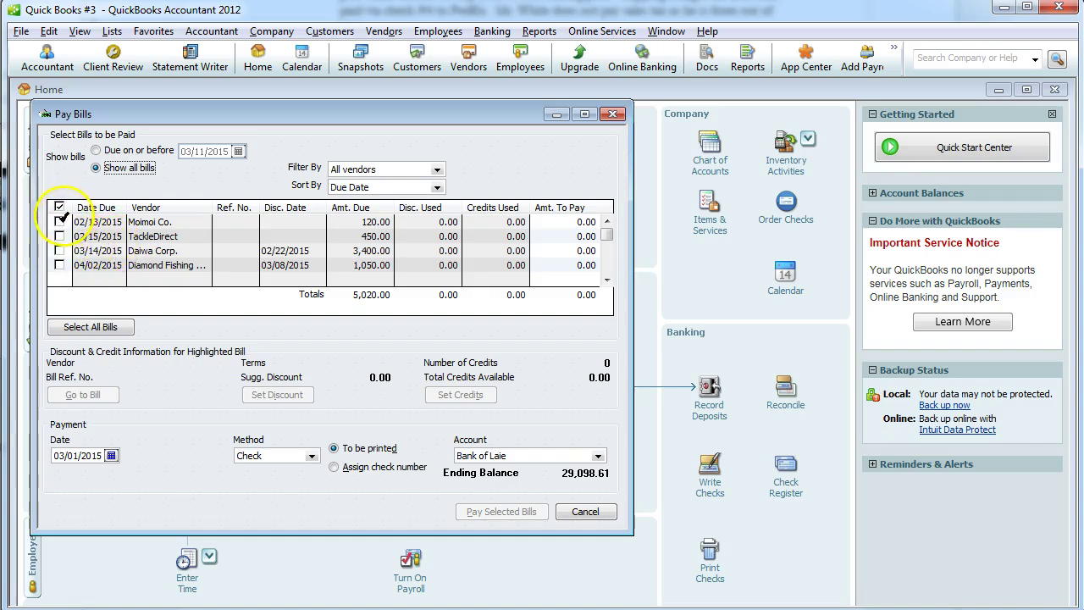
{"action": "left_click", "coordinate": [60, 222]}
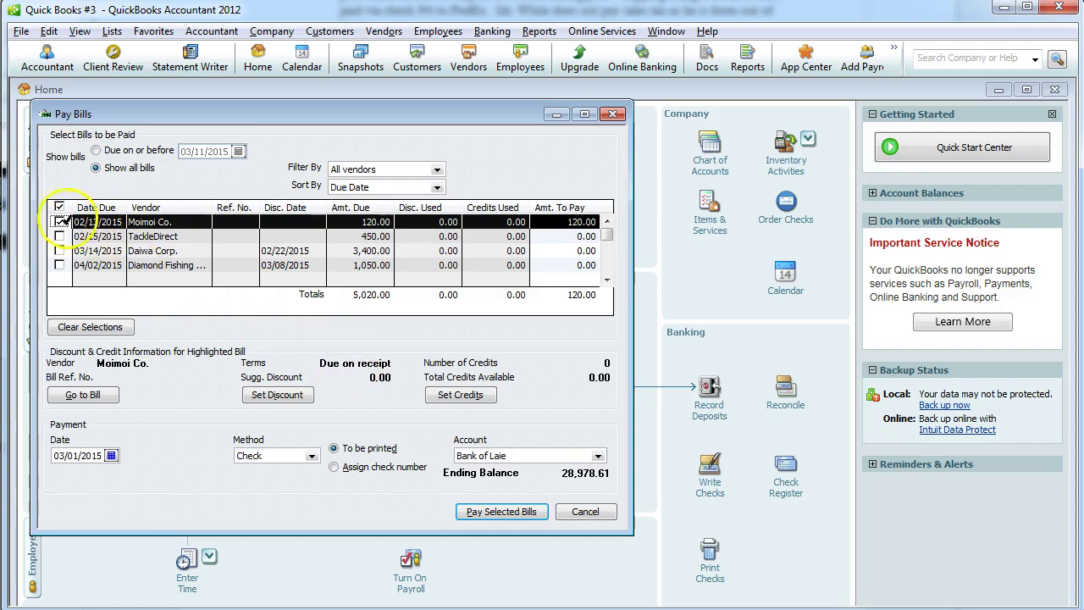
{"action": "left_click", "coordinate": [60, 236]}
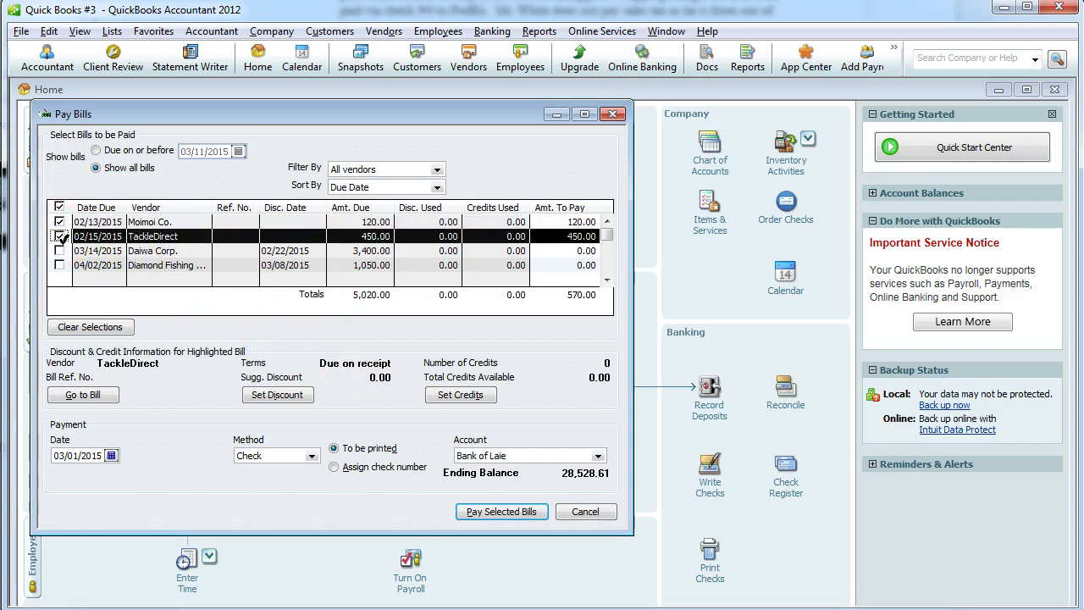
{"action": "left_click", "coordinate": [60, 251]}
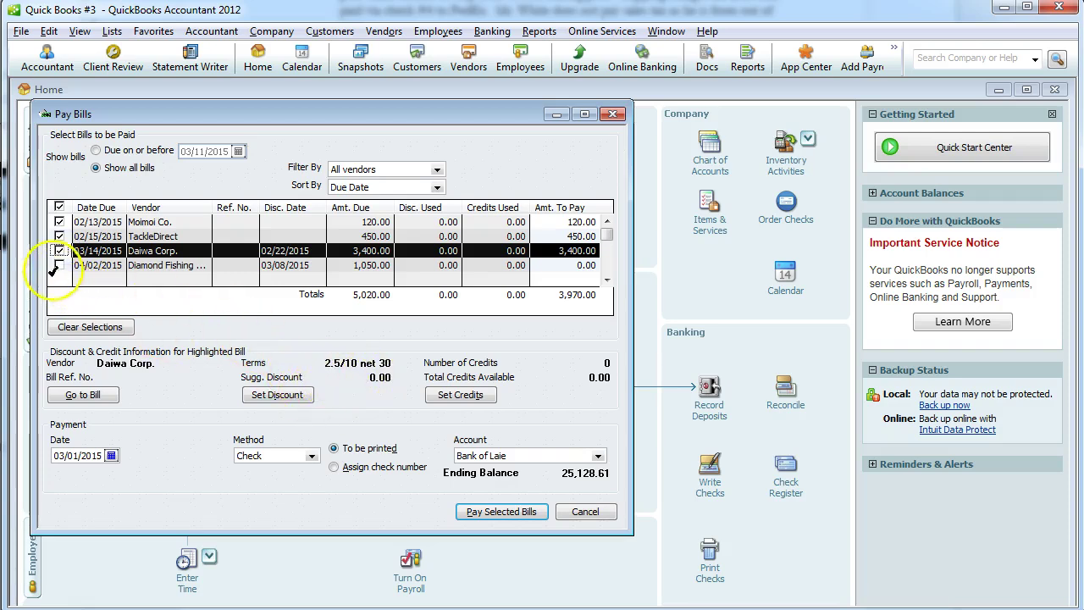
{"action": "left_click", "coordinate": [60, 264]}
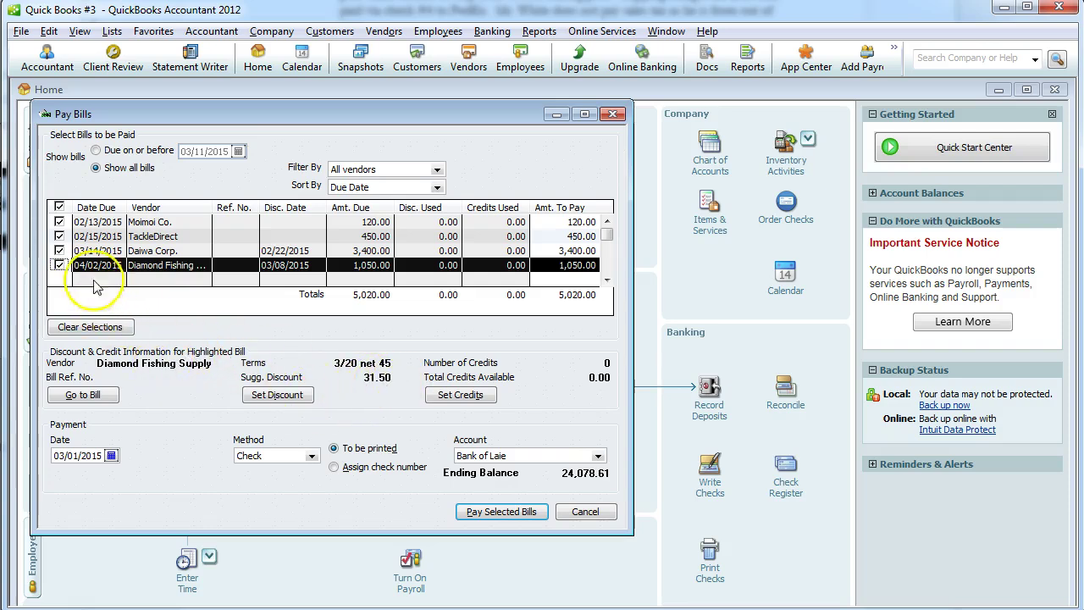
{"action": "left_click", "coordinate": [60, 264]}
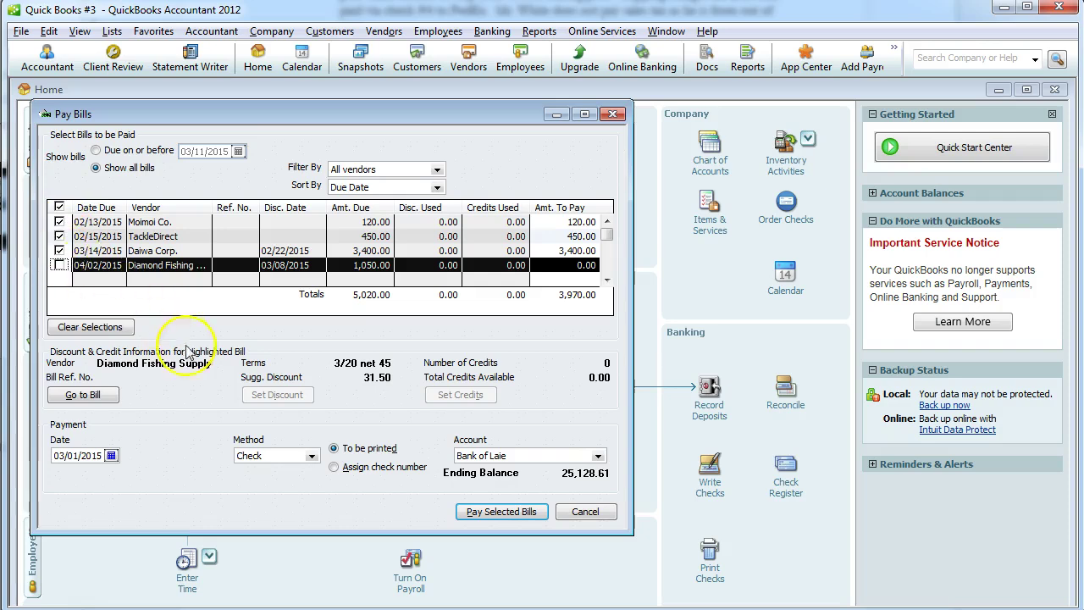
Pay the three selected bills with hand-assigned check numbers 6, 7 and 8.
{"action": "left_click", "coordinate": [334, 467]}
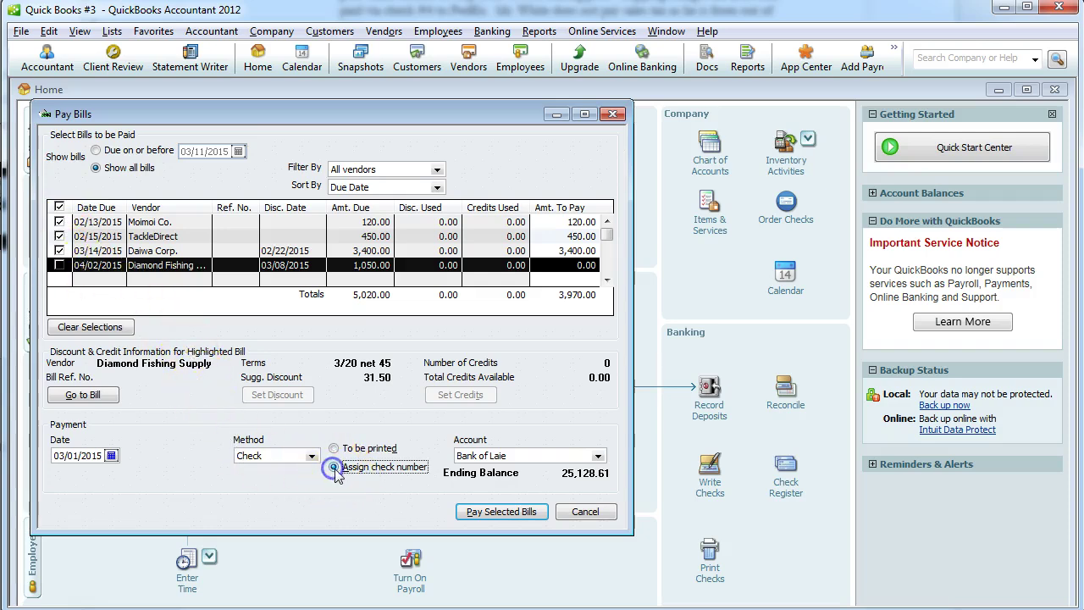
{"action": "left_click", "coordinate": [475, 513]}
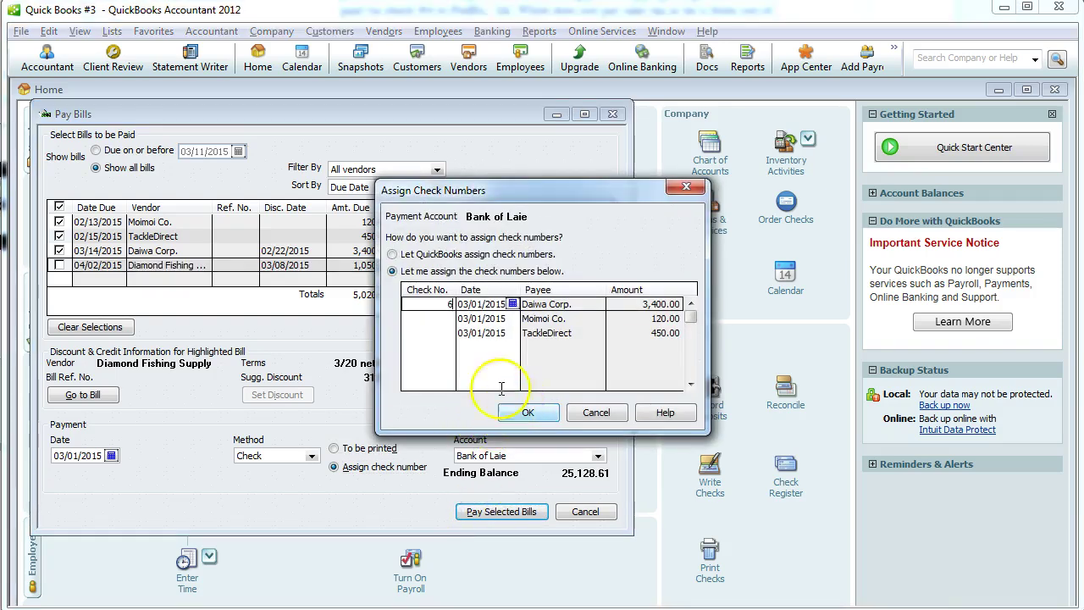
{"action": "type", "text": "6"}
{"action": "left_click", "coordinate": [428, 322]}
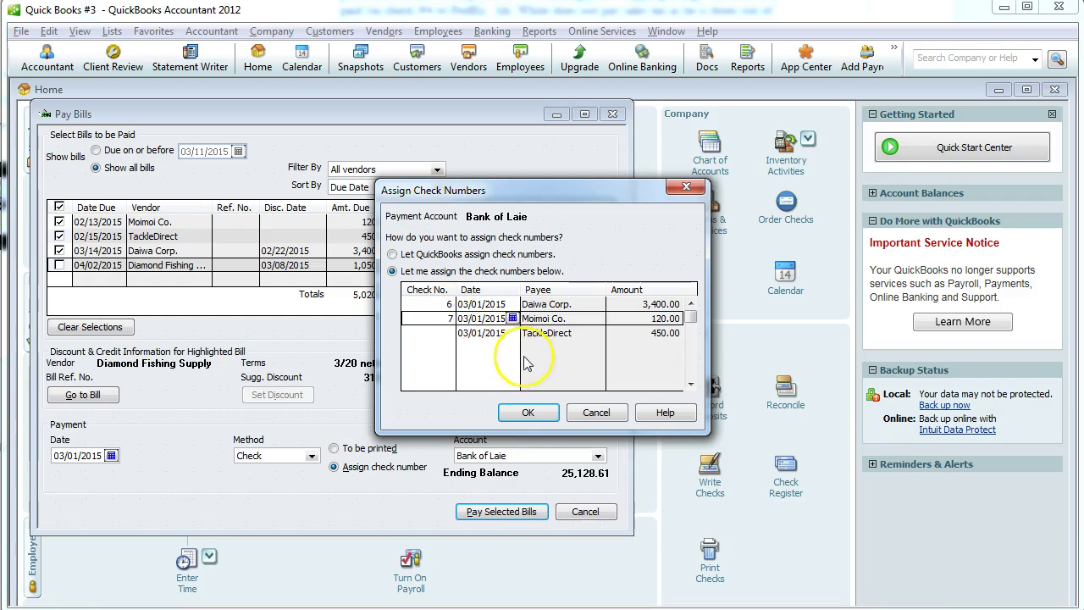
{"action": "left_click", "coordinate": [429, 335]}
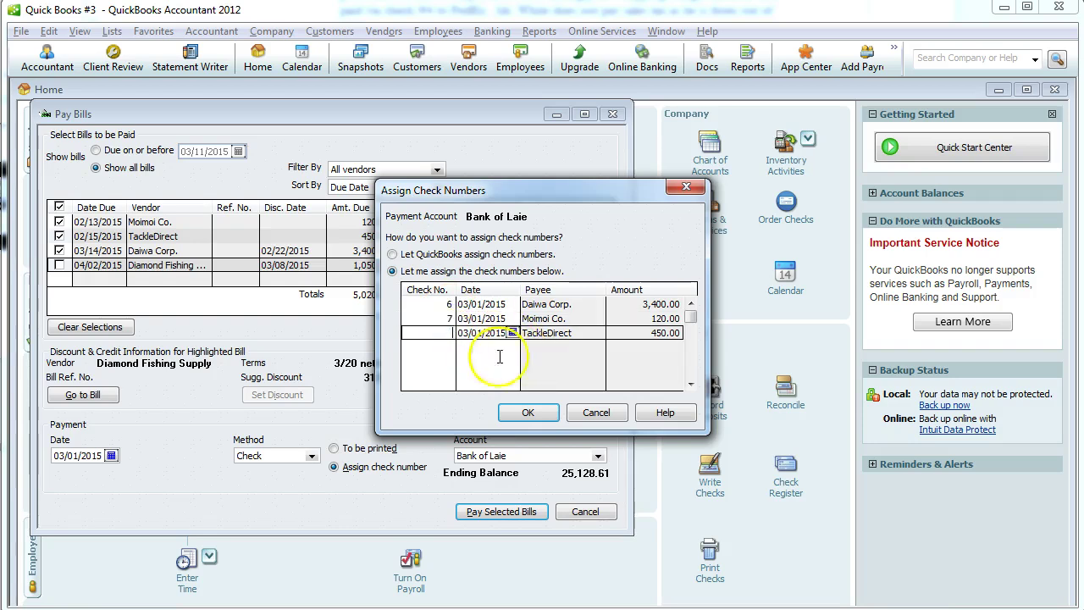
{"action": "left_click", "coordinate": [528, 415]}
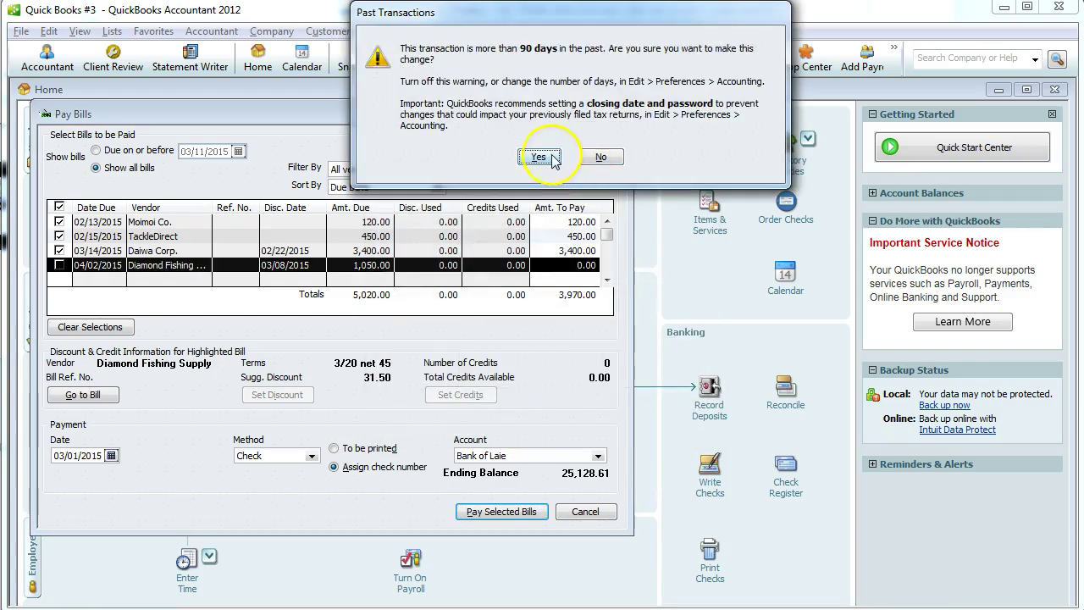
Confirm the back-dated payments for checks 6–8, then select the Diamond Fishing Supply bill.
{"action": "left_click", "coordinate": [544, 156]}
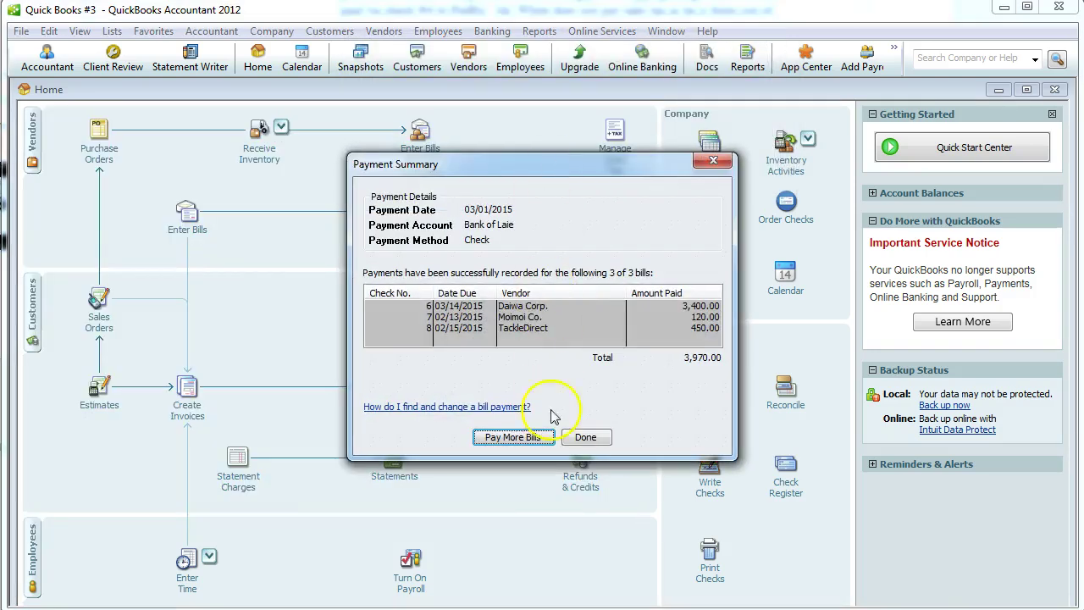
{"action": "left_click", "coordinate": [522, 441]}
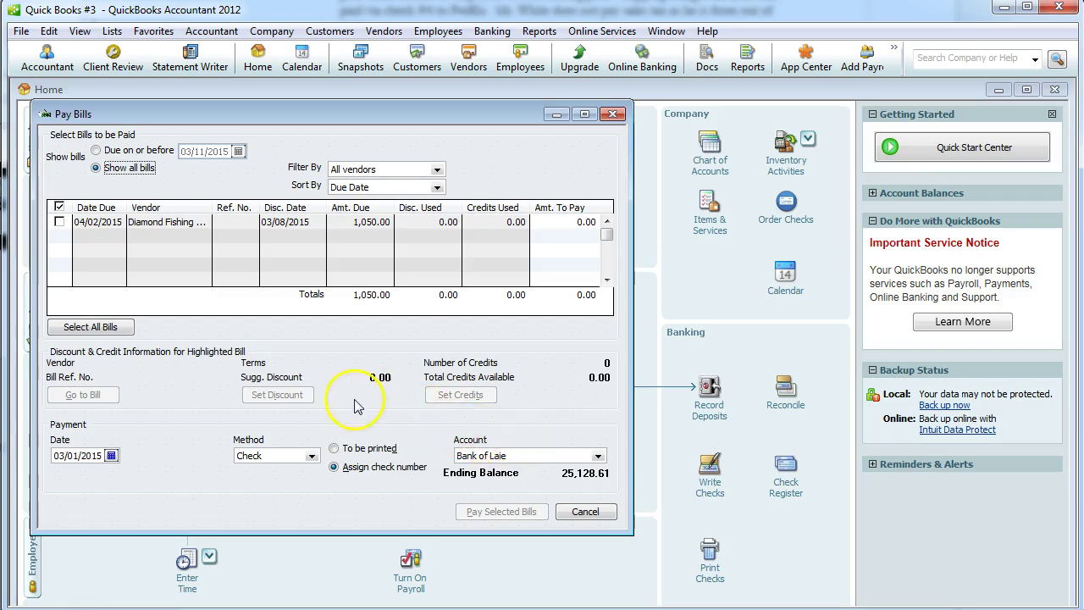
{"action": "left_click", "coordinate": [61, 220]}
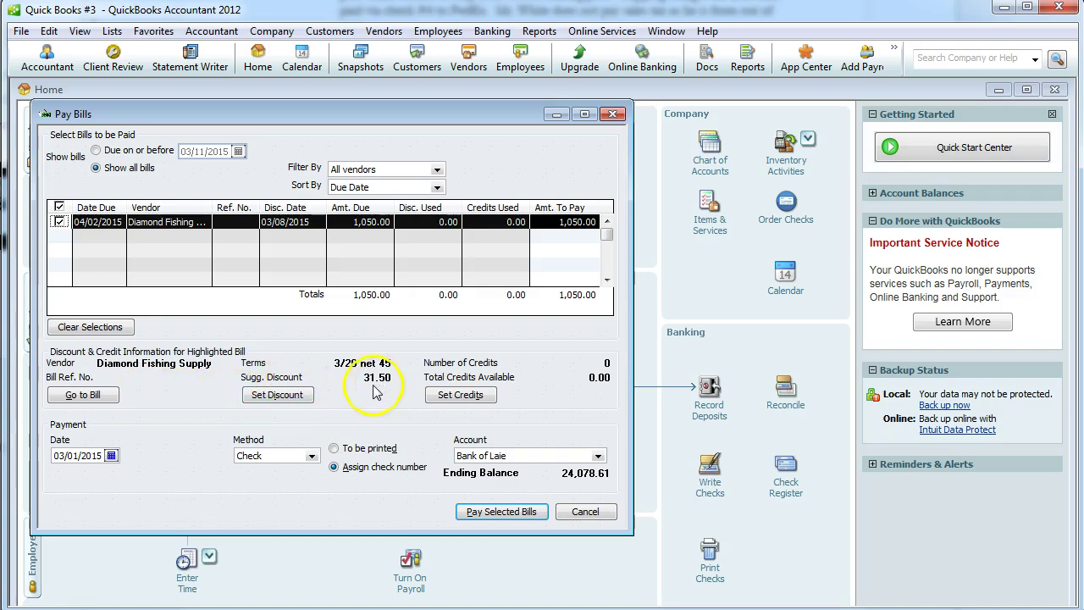
Apply the 31.50 early-payment discount to the bill, posting it to Inventory Adjustment.
{"action": "left_click", "coordinate": [292, 396]}
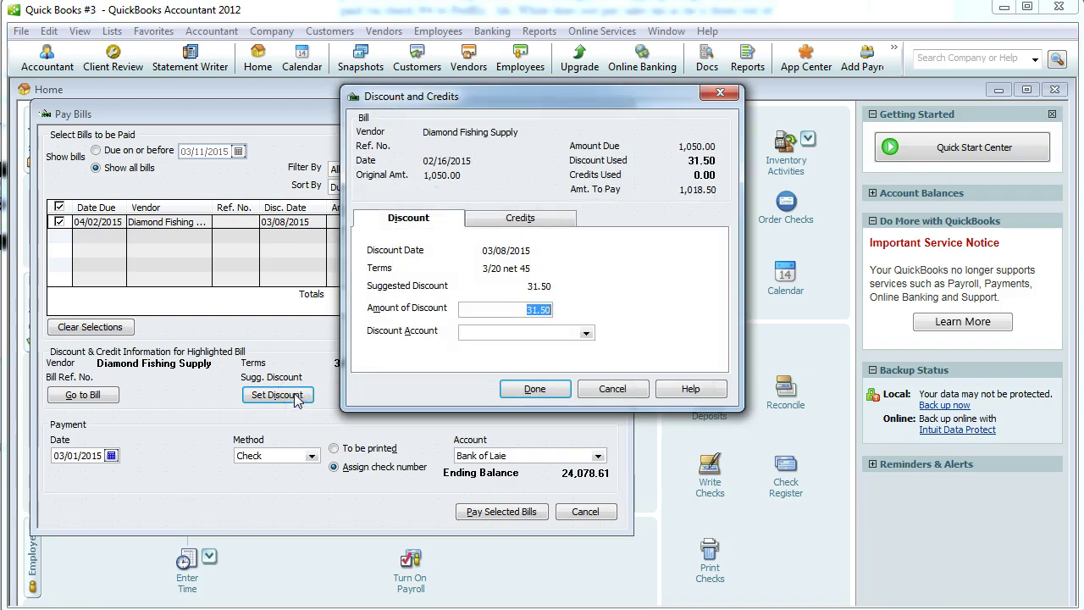
{"action": "left_click", "coordinate": [585, 332]}
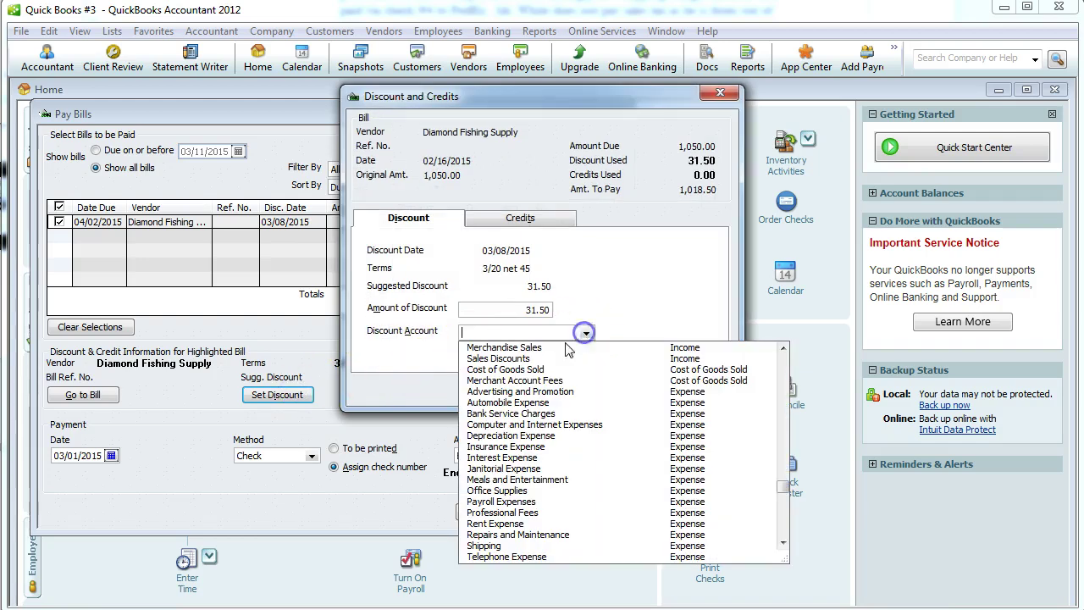
{"action": "scroll", "coordinate": [520, 372], "scroll_direction": "down", "scroll_amount": 2}
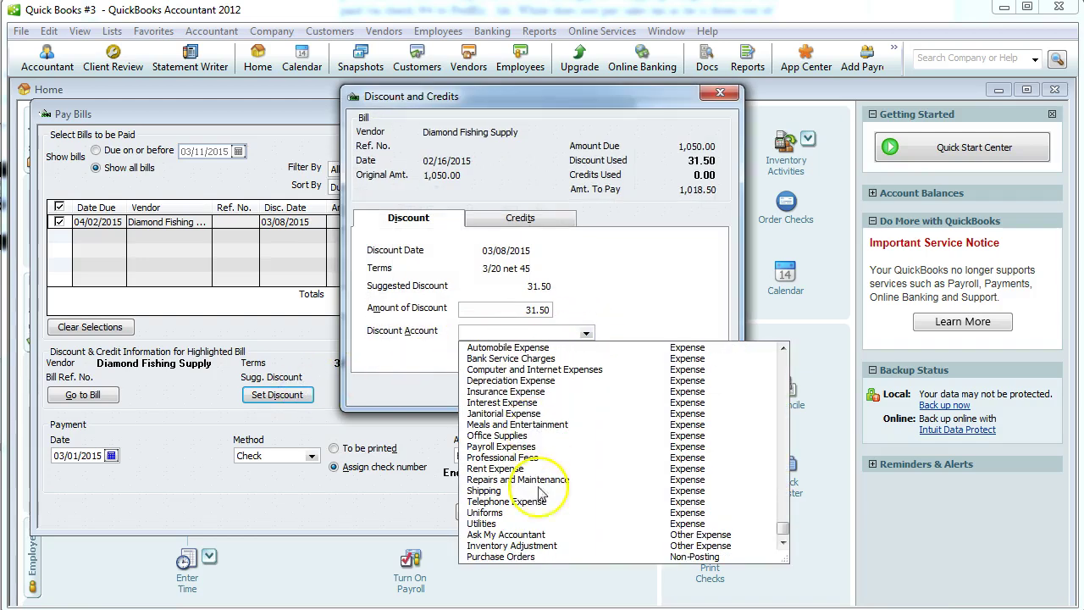
{"action": "left_click", "coordinate": [548, 546]}
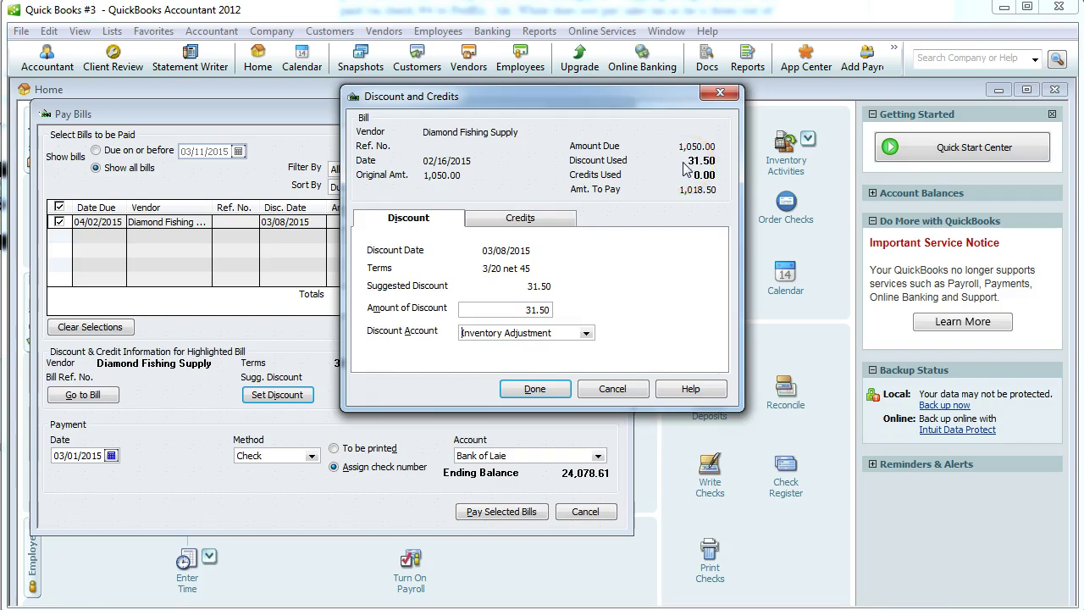
{"action": "left_click", "coordinate": [507, 319]}
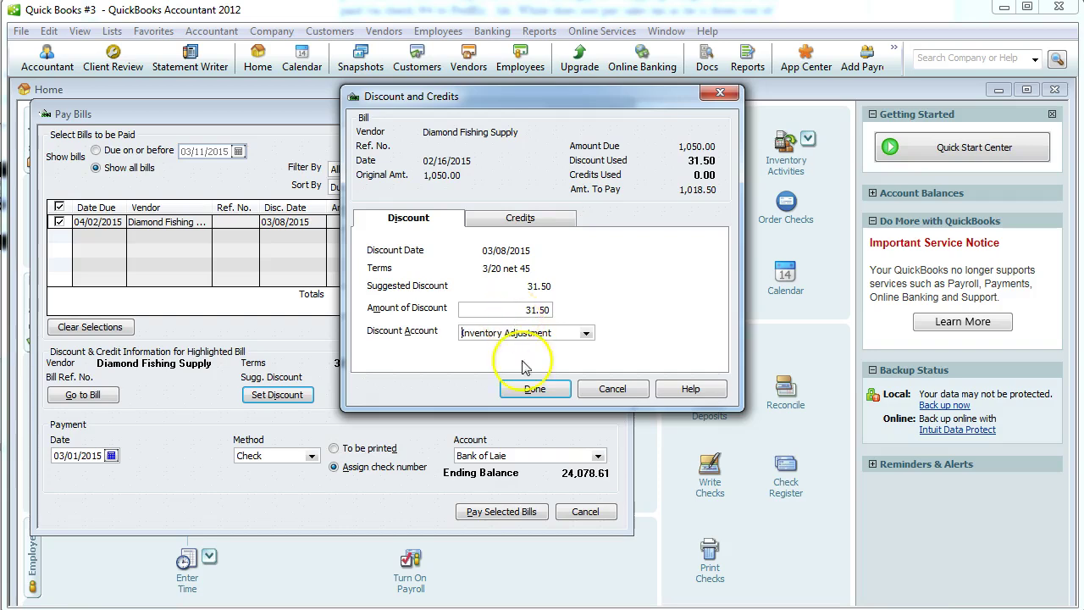
{"action": "left_click", "coordinate": [529, 392]}
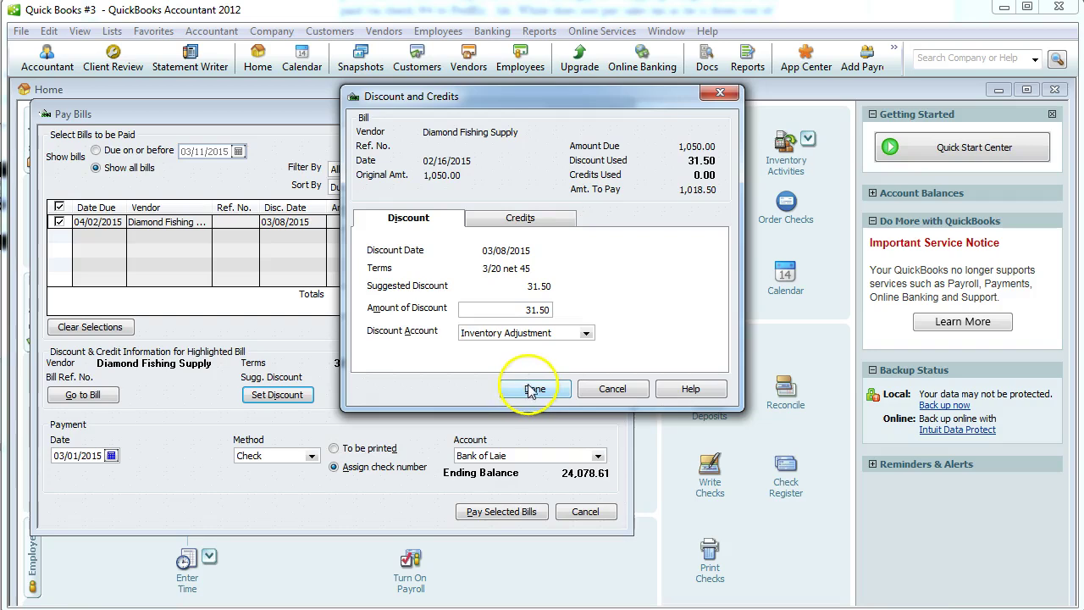
{"action": "left_click", "coordinate": [534, 389]}
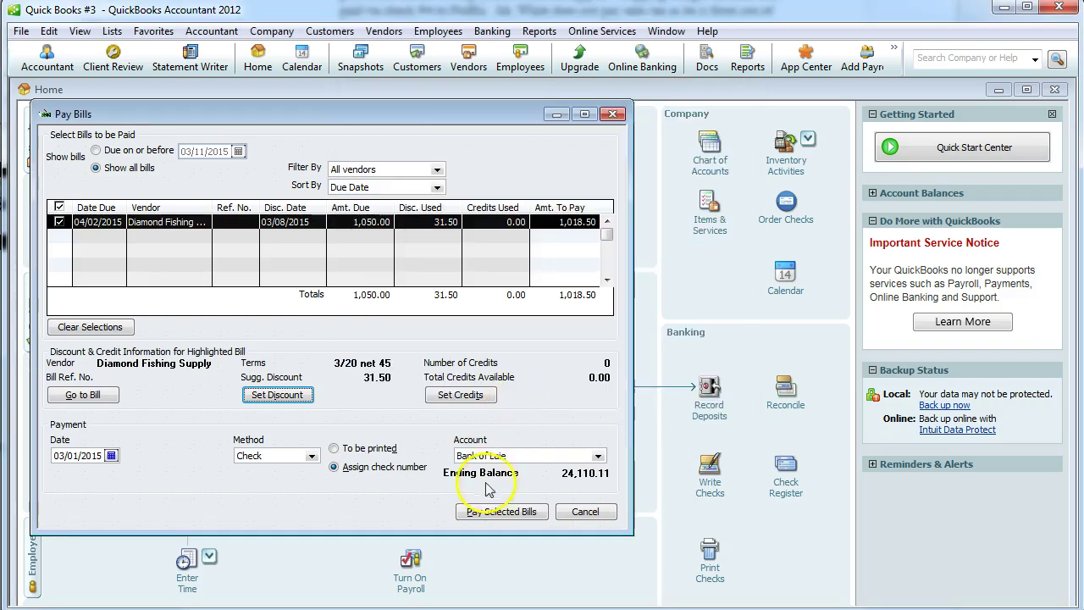
Pay the discounted 1,018.50 bill with check number 9, accepting the past-date warning.
{"action": "left_click", "coordinate": [491, 513]}
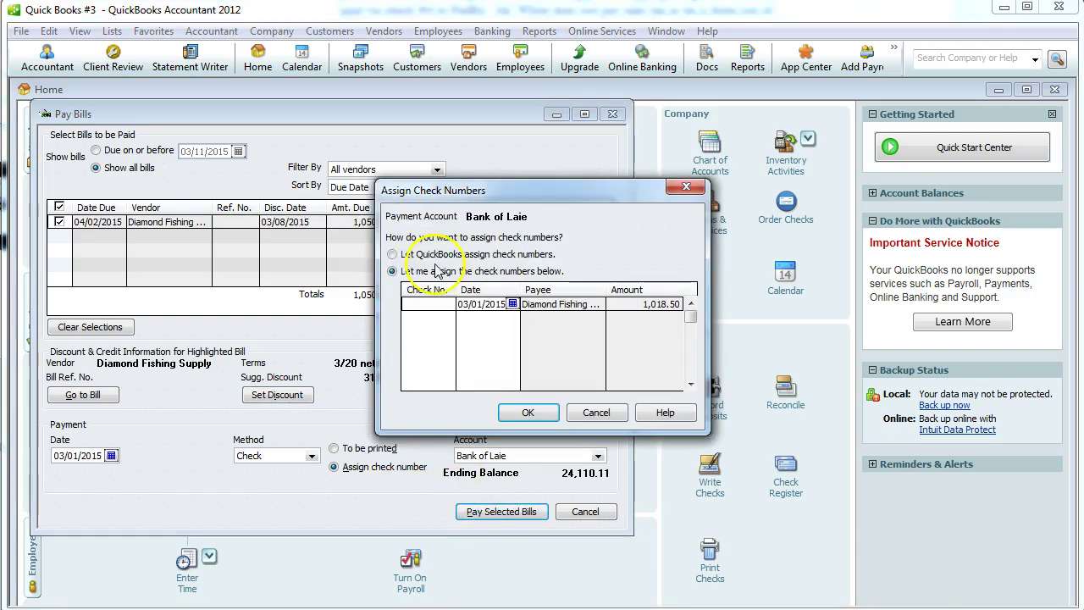
{"action": "left_click", "coordinate": [428, 303]}
{"action": "left_click", "coordinate": [527, 412]}
{"action": "left_click", "coordinate": [547, 152]}
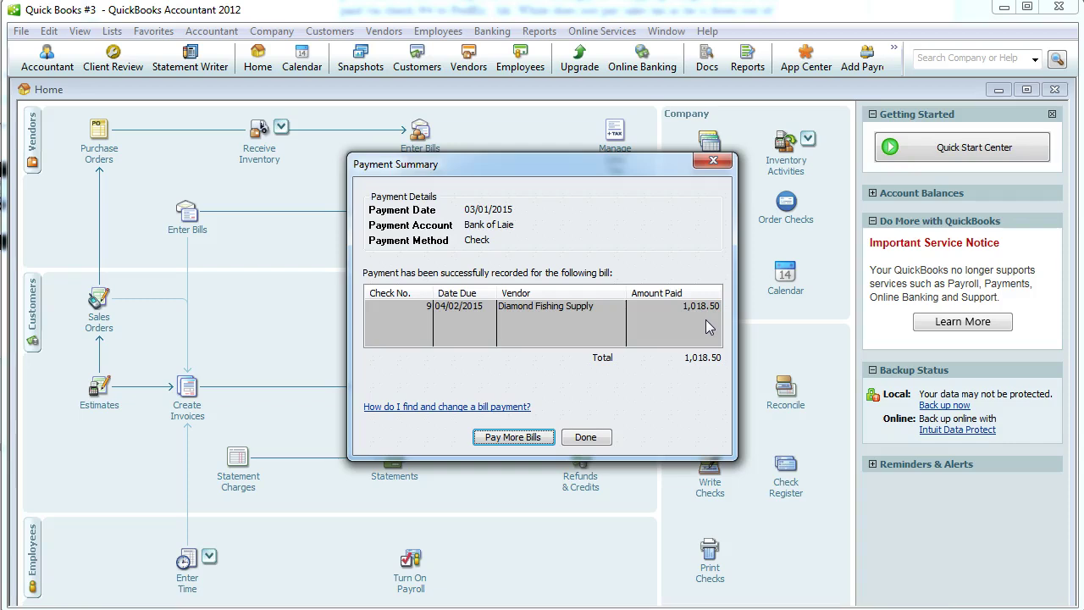
{"action": "left_click", "coordinate": [584, 438]}
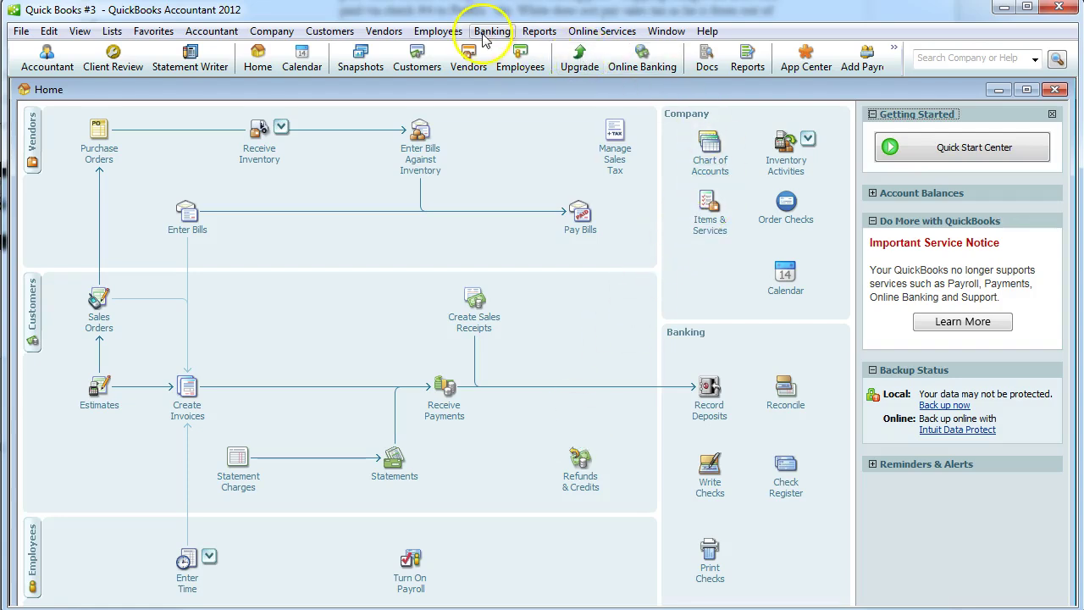
Show the standard Profit & Loss for all dates (net income 762.61), then close it without memorizing.
{"action": "left_click", "coordinate": [538, 31]}
{"action": "mouse_move", "coordinate": [613, 157]}
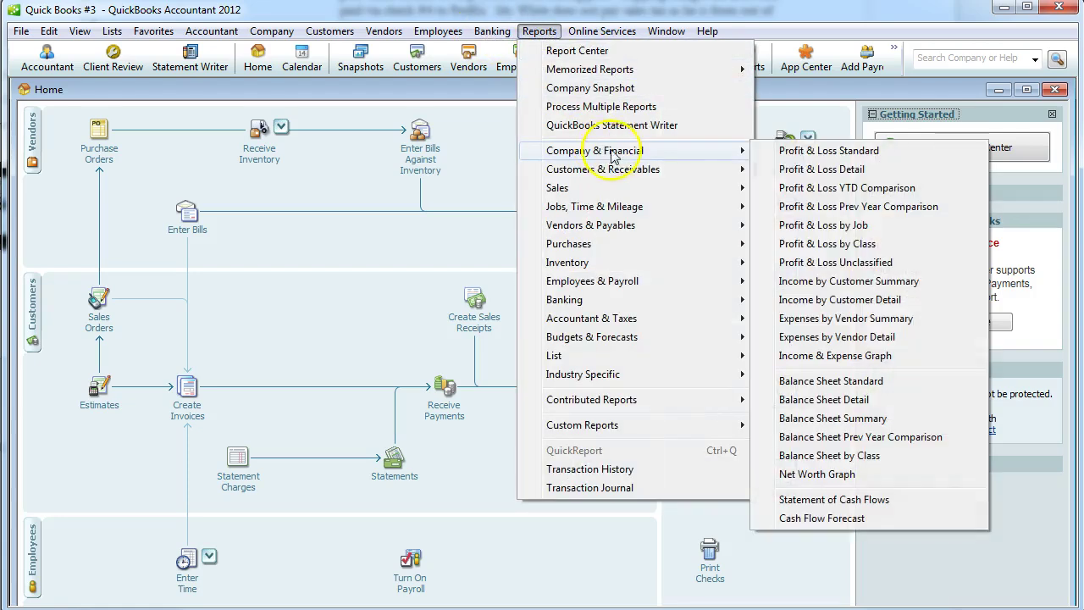
{"action": "left_click", "coordinate": [789, 150]}
{"action": "left_click", "coordinate": [359, 302]}
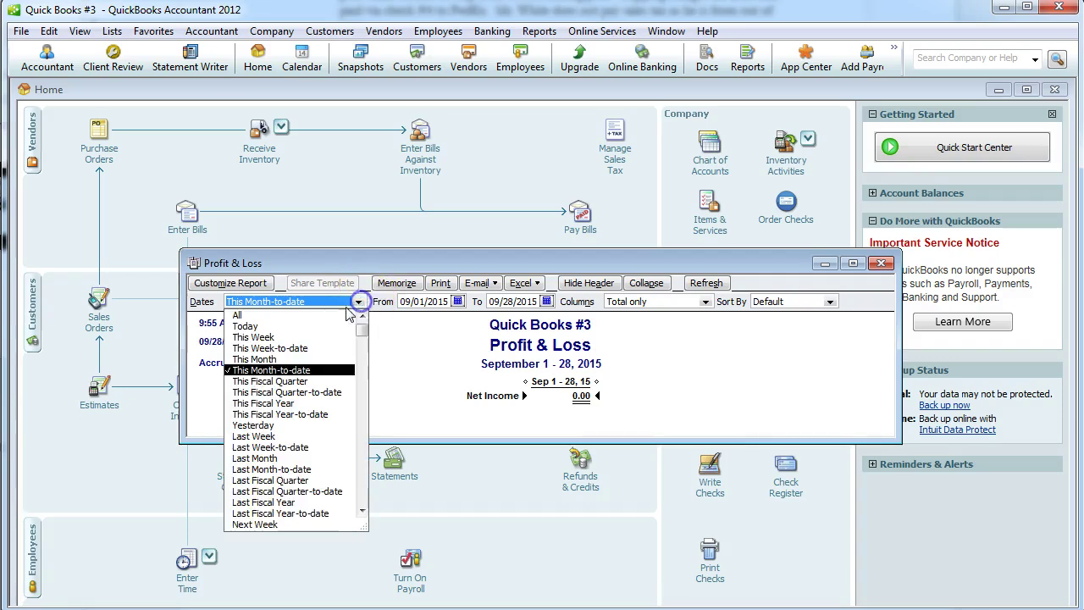
{"action": "left_click", "coordinate": [250, 316]}
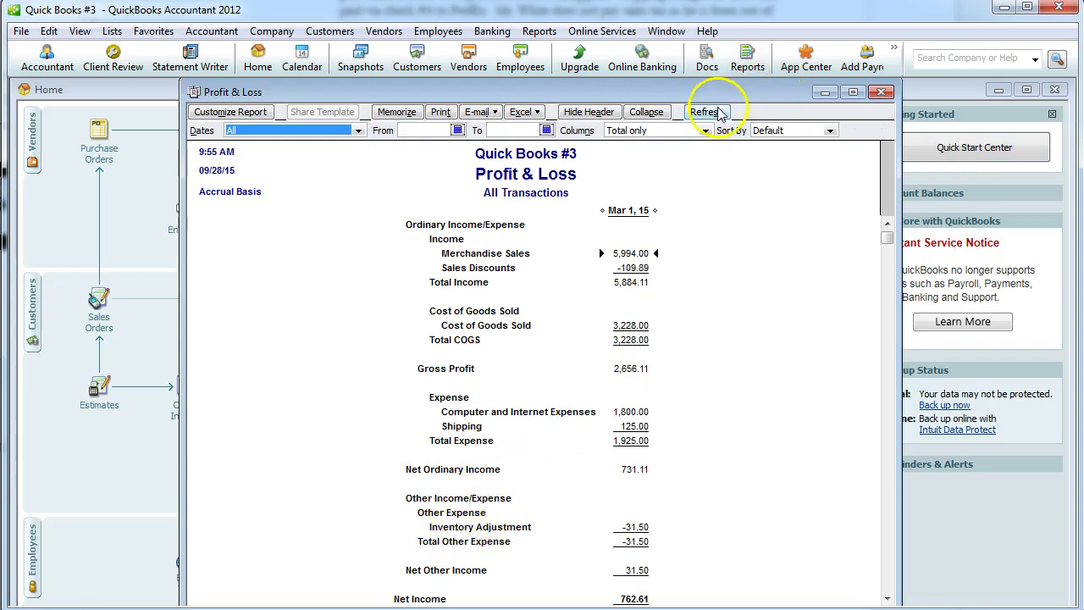
{"action": "left_click", "coordinate": [881, 92]}
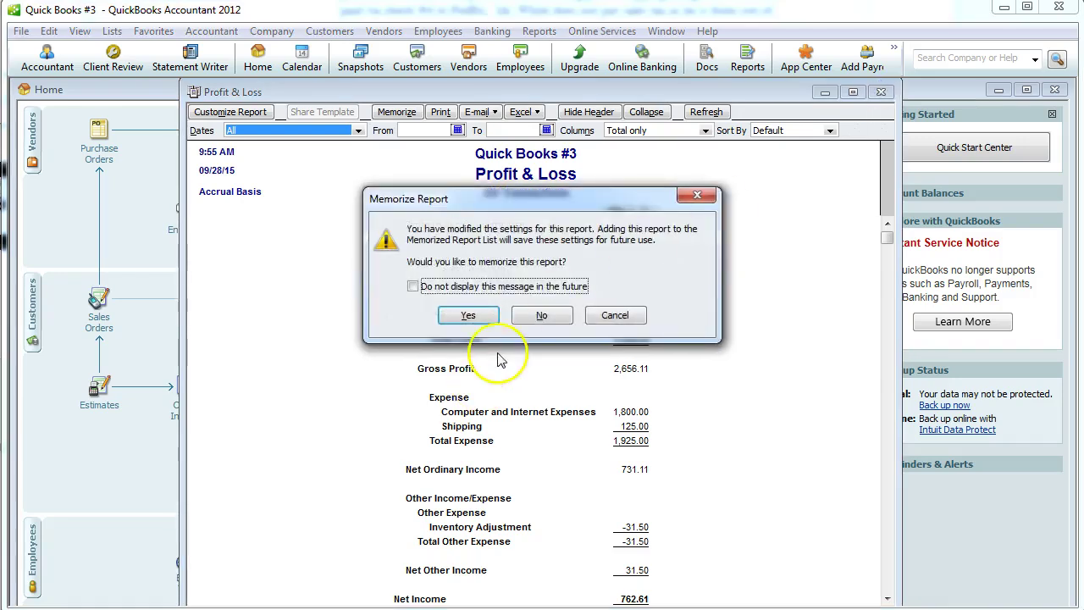
{"action": "left_click", "coordinate": [541, 315]}
{"action": "left_click", "coordinate": [791, 159]}
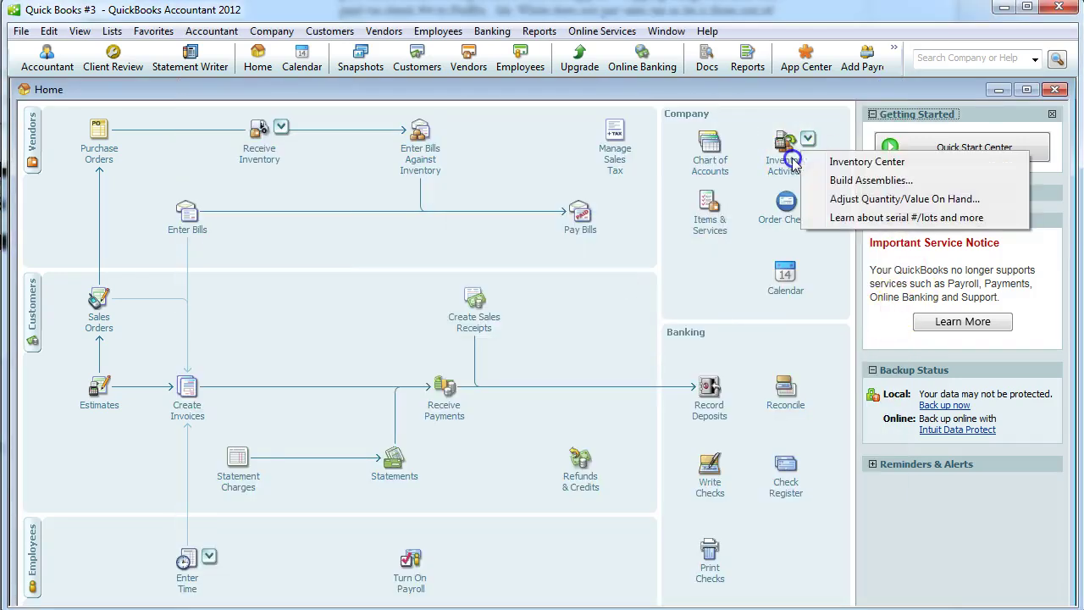
Start an inventory adjustment and check current values in the Inventory Valuation Summary report.
{"action": "left_click", "coordinate": [872, 199]}
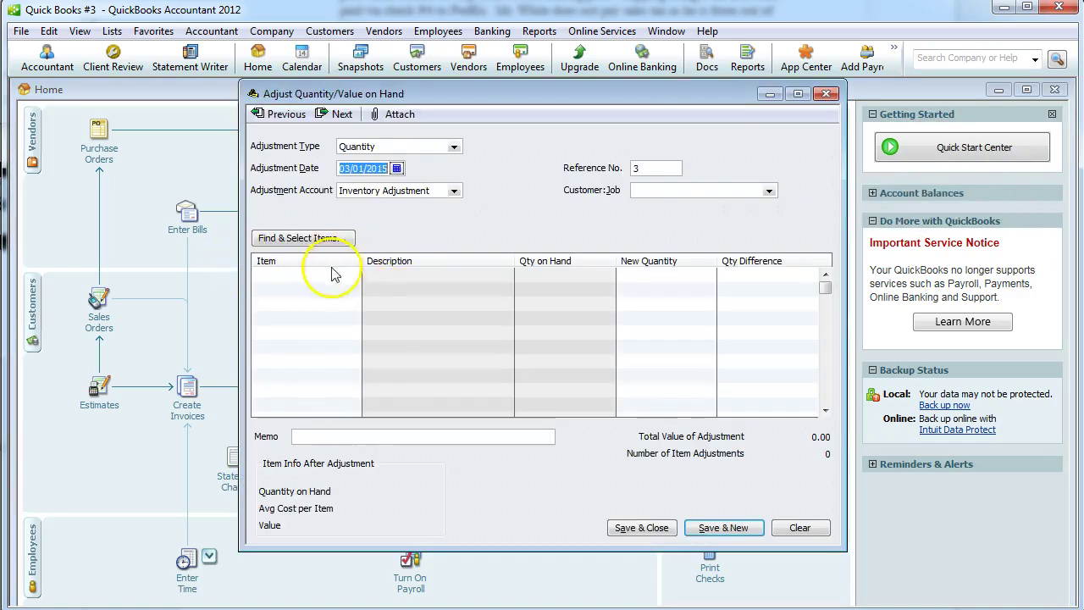
{"action": "left_click", "coordinate": [334, 275]}
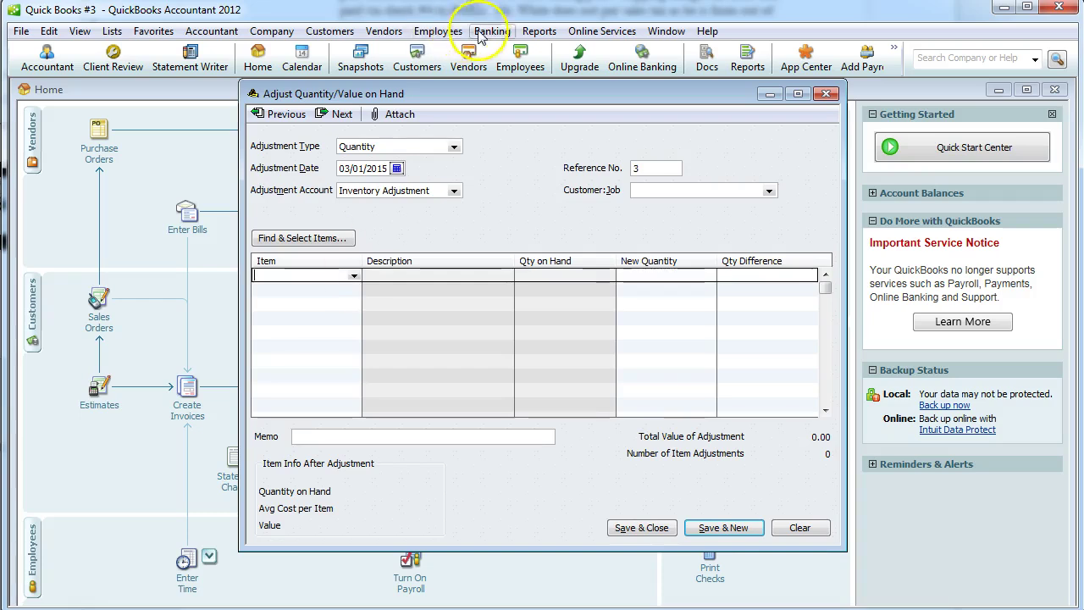
{"action": "left_click", "coordinate": [533, 32]}
{"action": "mouse_move", "coordinate": [609, 263]}
{"action": "left_click", "coordinate": [814, 264]}
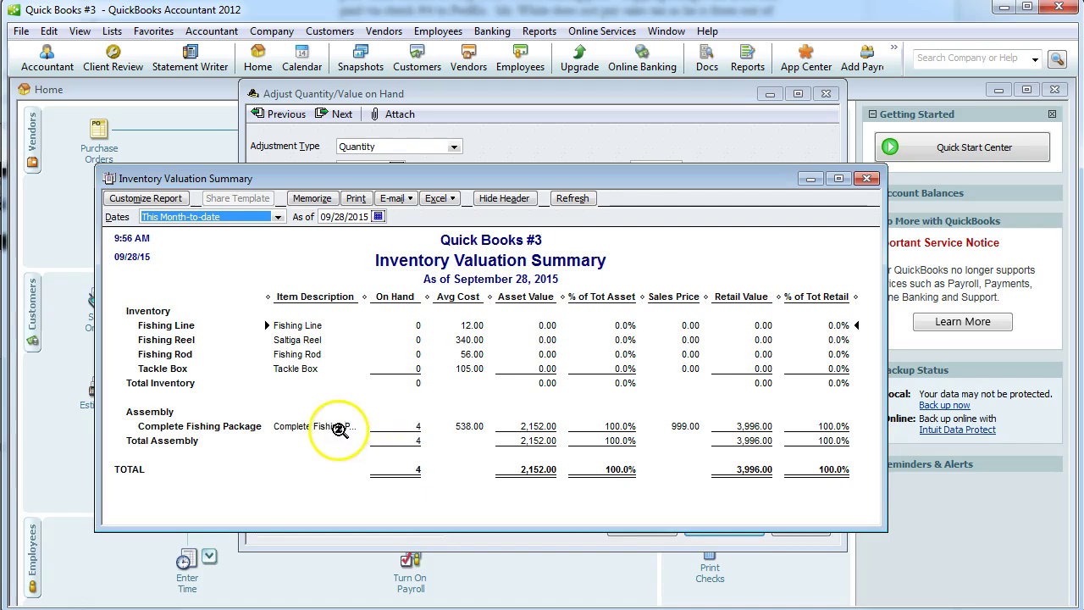
{"action": "left_click", "coordinate": [866, 178]}
Lower Complete Fishing Package's total value to 2,120.50 with a tackle-box discount memo, dated 03/01/2015.
{"action": "left_click", "coordinate": [351, 275]}
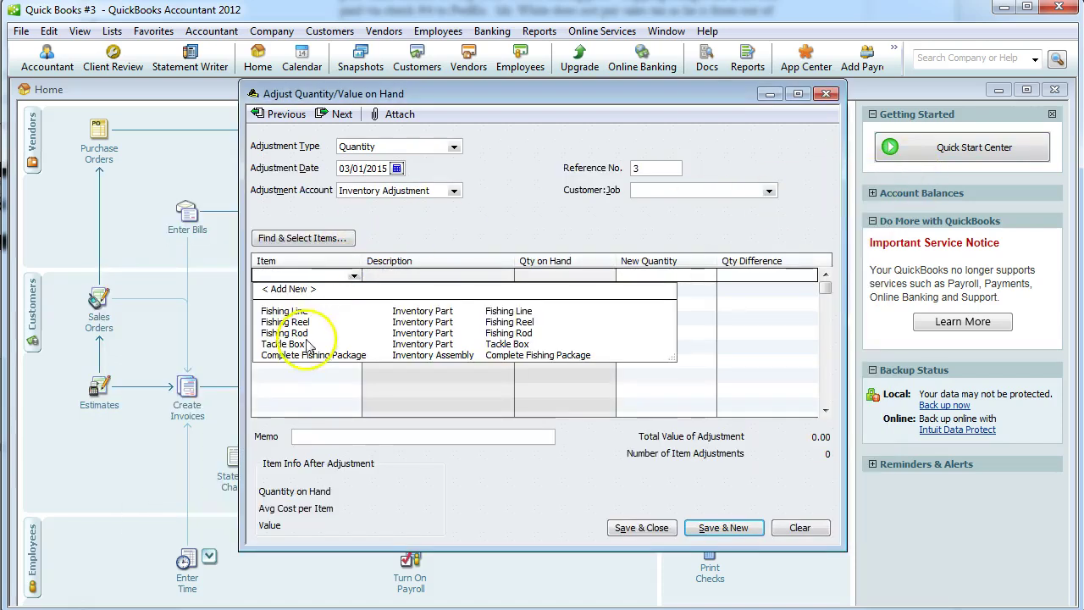
{"action": "left_click", "coordinate": [303, 361]}
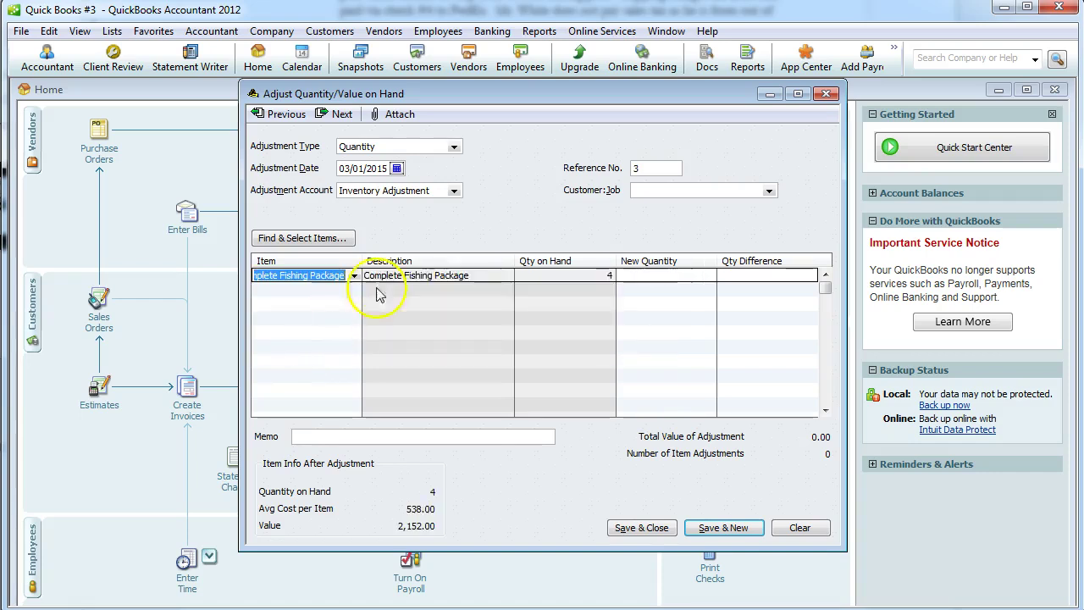
{"action": "left_click", "coordinate": [455, 146]}
{"action": "left_click", "coordinate": [428, 172]}
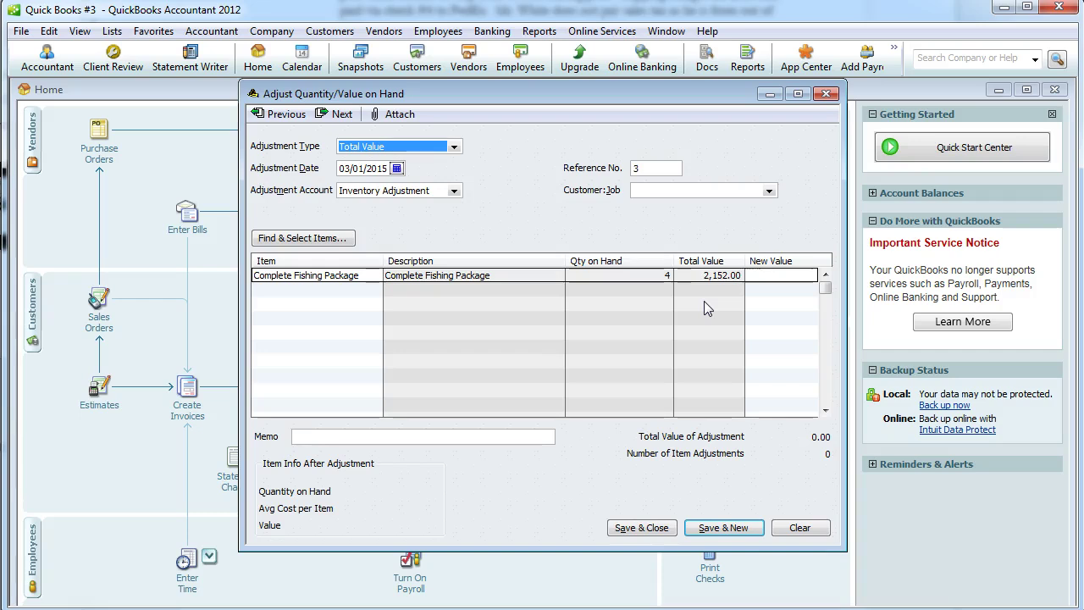
{"action": "left_click", "coordinate": [784, 275]}
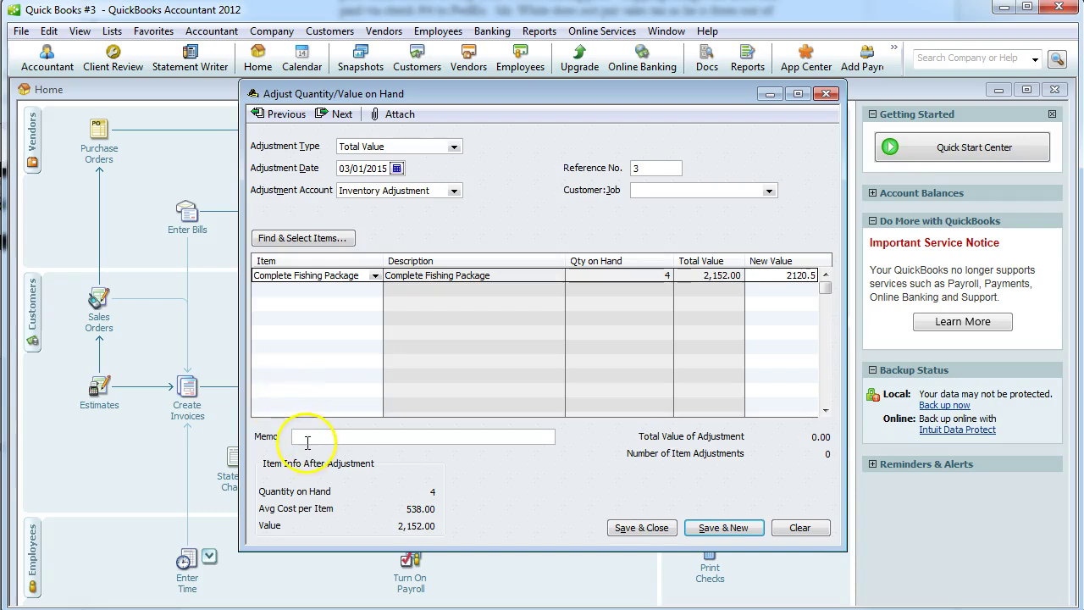
{"action": "left_click", "coordinate": [310, 439]}
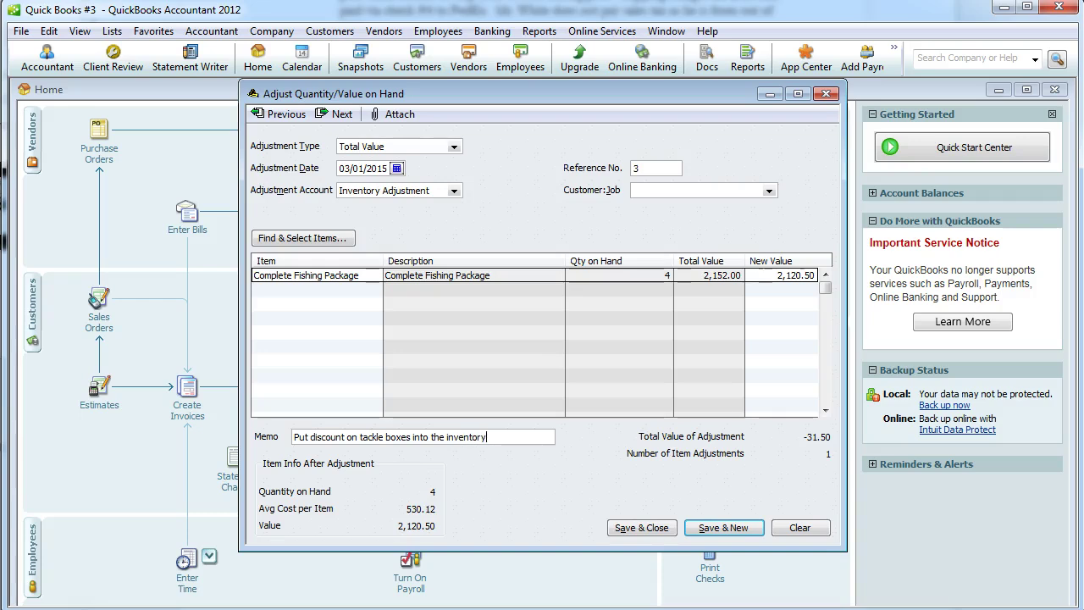
{"action": "left_click", "coordinate": [647, 528]}
{"action": "left_click", "coordinate": [538, 154]}
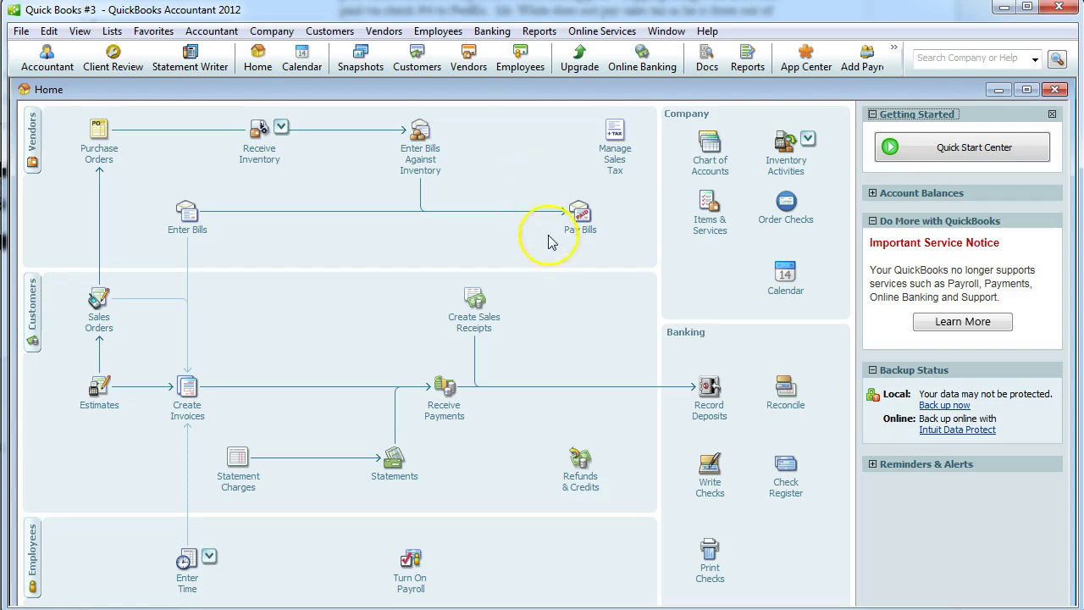
Start a sales tax payment and set its check date to 03/01/2015.
{"action": "left_click", "coordinate": [616, 169]}
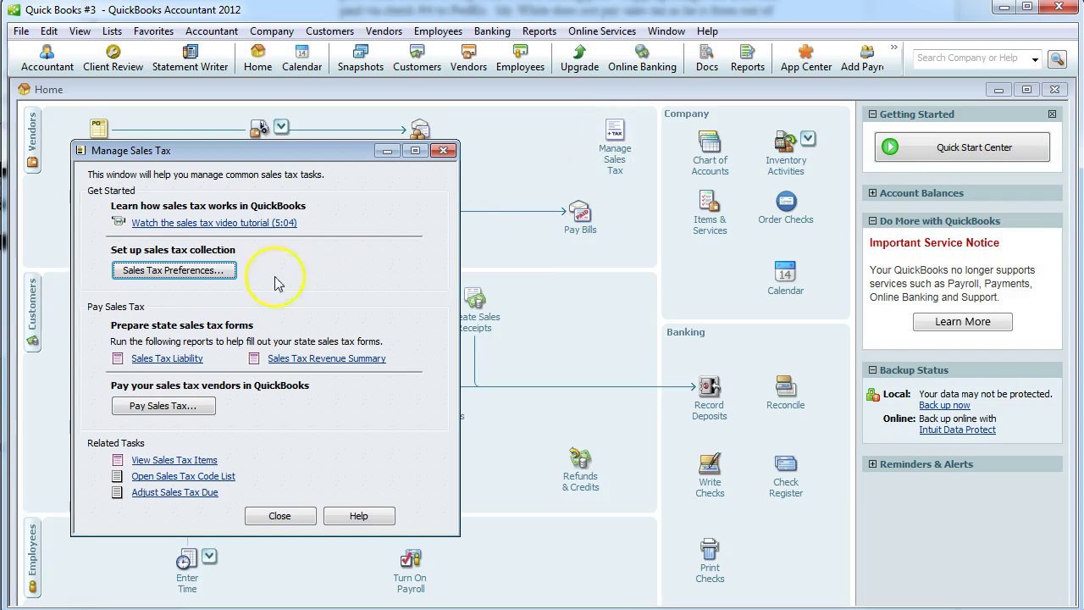
{"action": "left_click", "coordinate": [164, 407]}
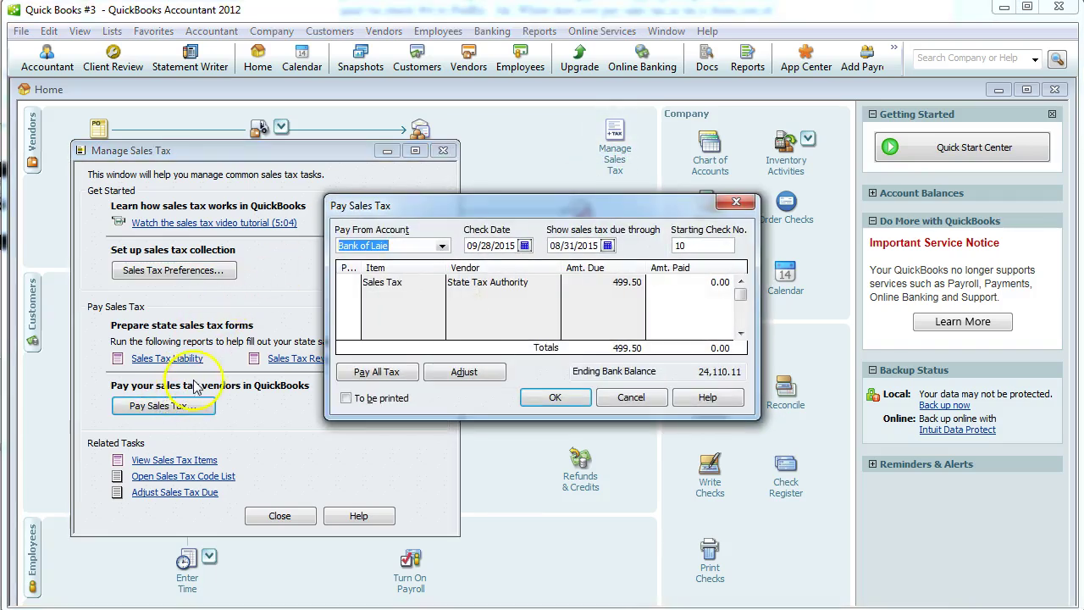
{"action": "left_click", "coordinate": [524, 245]}
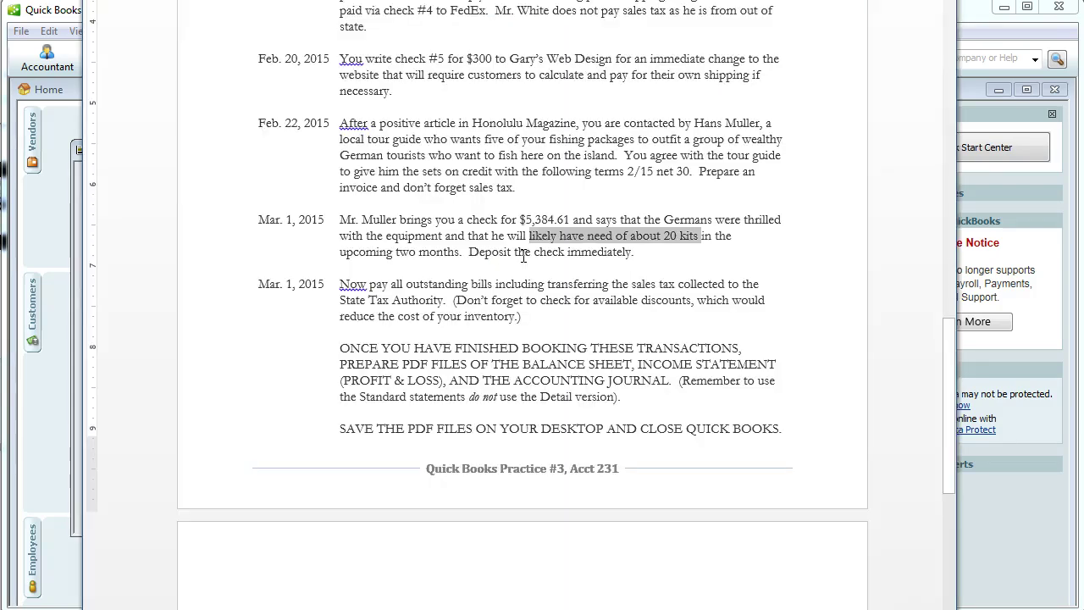
{"action": "left_click", "coordinate": [524, 245]}
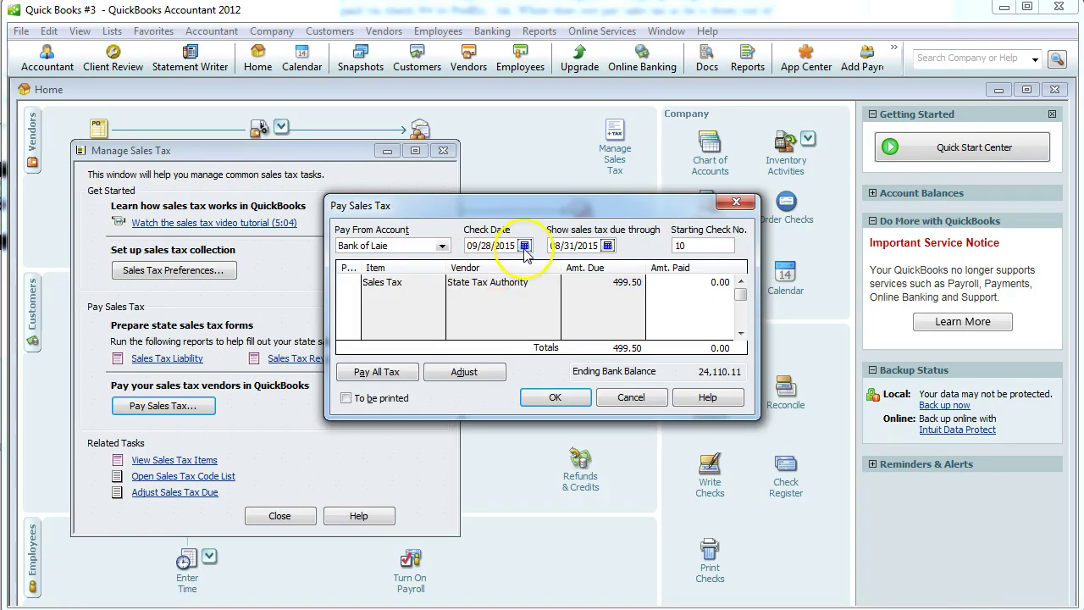
{"action": "left_click", "coordinate": [524, 246]}
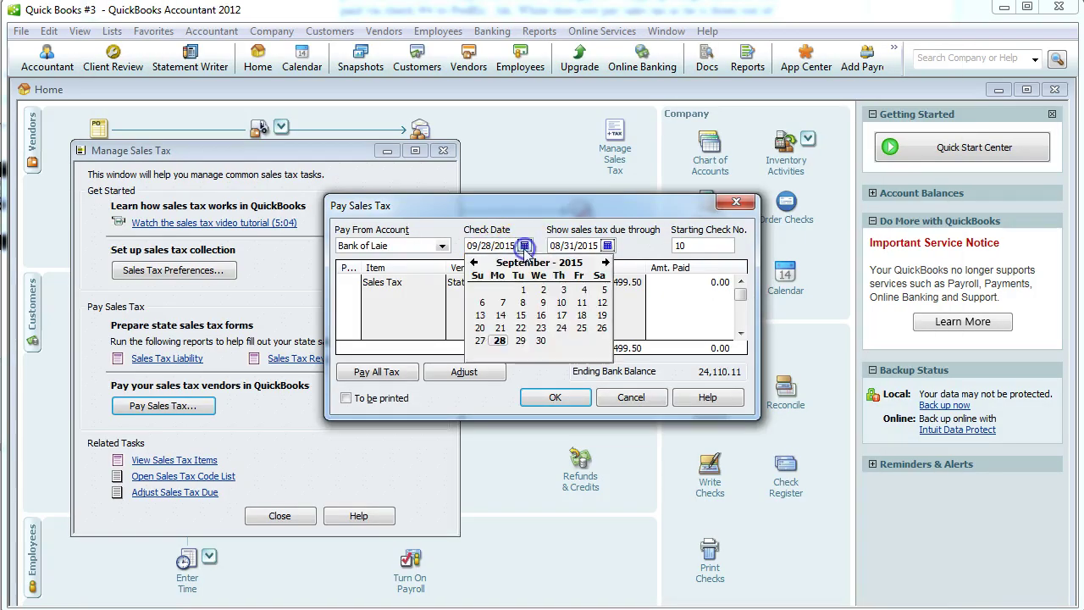
{"action": "left_click", "coordinate": [474, 262]}
{"action": "left_click", "coordinate": [474, 262]}
{"action": "left_click", "coordinate": [474, 262]}
{"action": "left_click", "coordinate": [474, 263]}
{"action": "left_click", "coordinate": [474, 262]}
{"action": "left_click", "coordinate": [475, 262]}
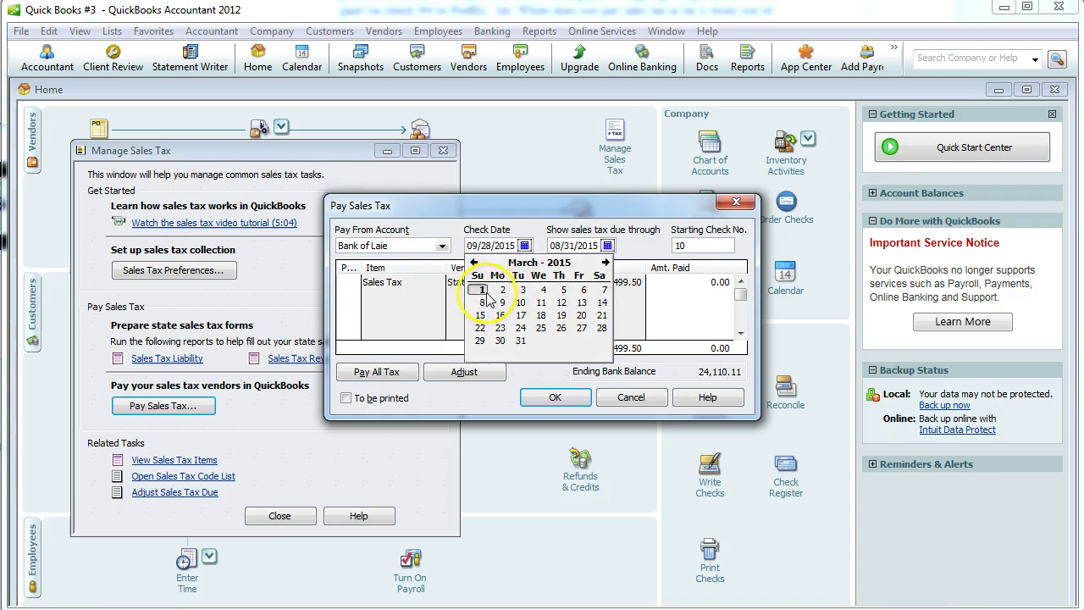
{"action": "left_click", "coordinate": [480, 289]}
{"action": "left_click", "coordinate": [607, 245]}
Set the due-through date to 03/01/2015, tick the Sales Tax line and pay 499.50.
{"action": "left_click", "coordinate": [536, 154]}
{"action": "left_click", "coordinate": [607, 246]}
{"action": "left_click", "coordinate": [557, 263]}
{"action": "left_click", "coordinate": [556, 263]}
{"action": "left_click", "coordinate": [556, 262]}
{"action": "left_click", "coordinate": [556, 263]}
{"action": "left_click", "coordinate": [557, 263]}
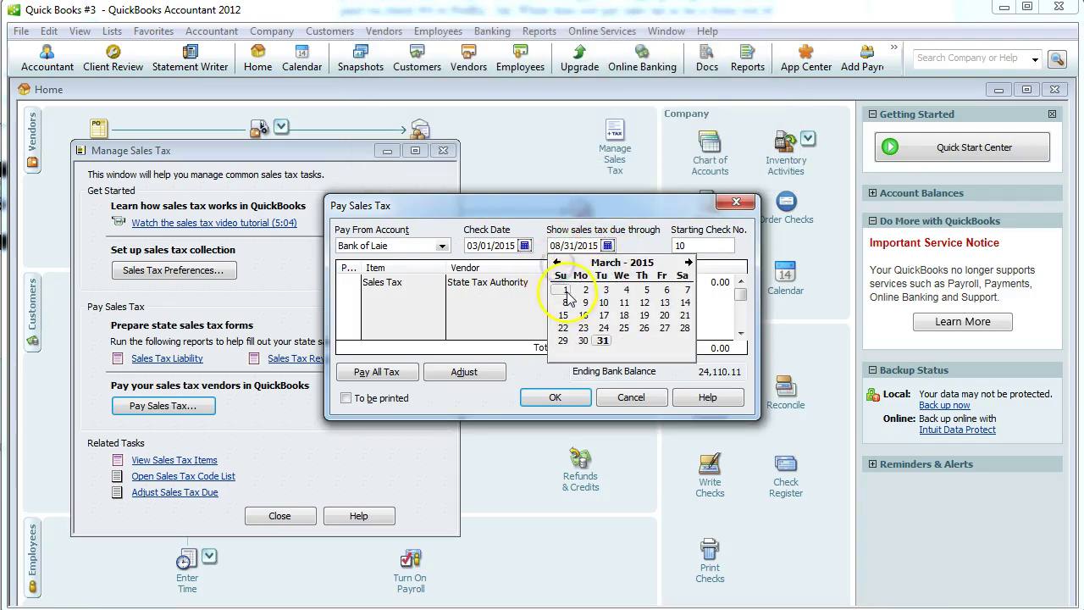
{"action": "left_click", "coordinate": [564, 289]}
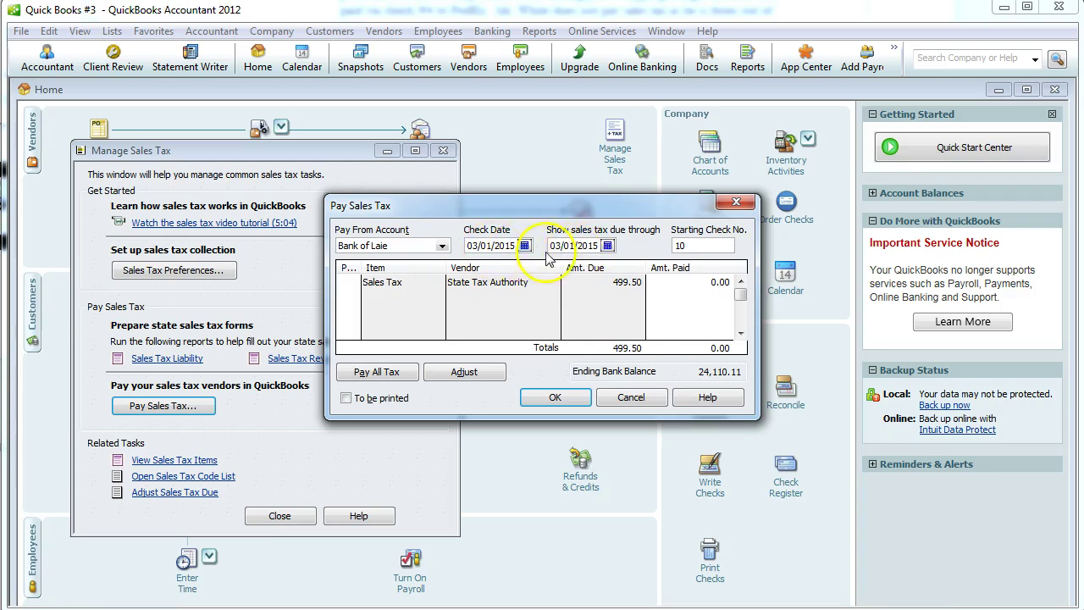
{"action": "left_click", "coordinate": [348, 285]}
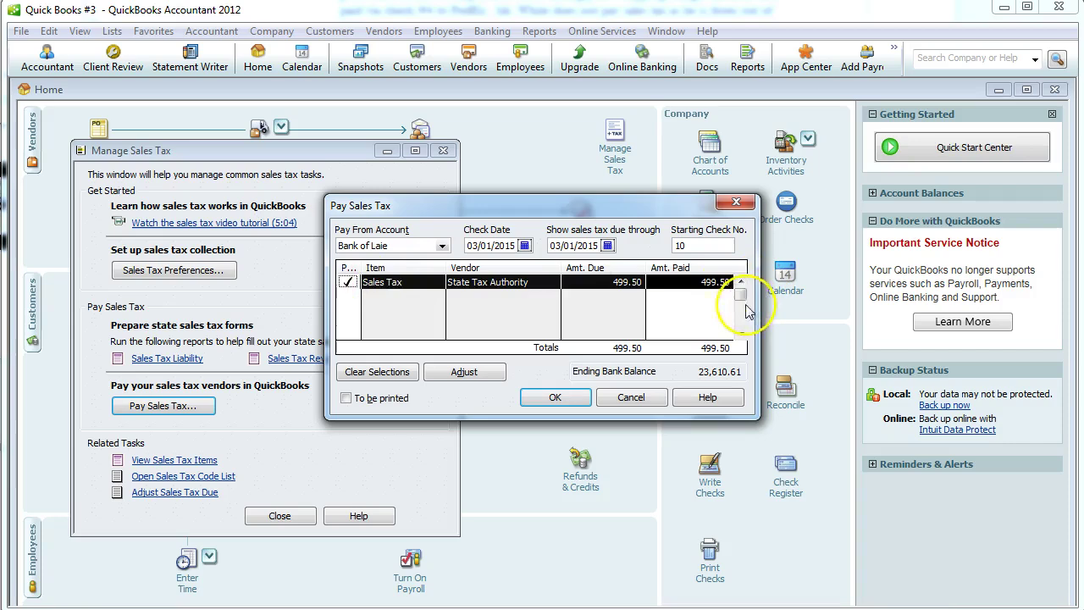
{"action": "left_click_drag", "start_coordinate": [360, 267], "coordinate": [376, 268]}
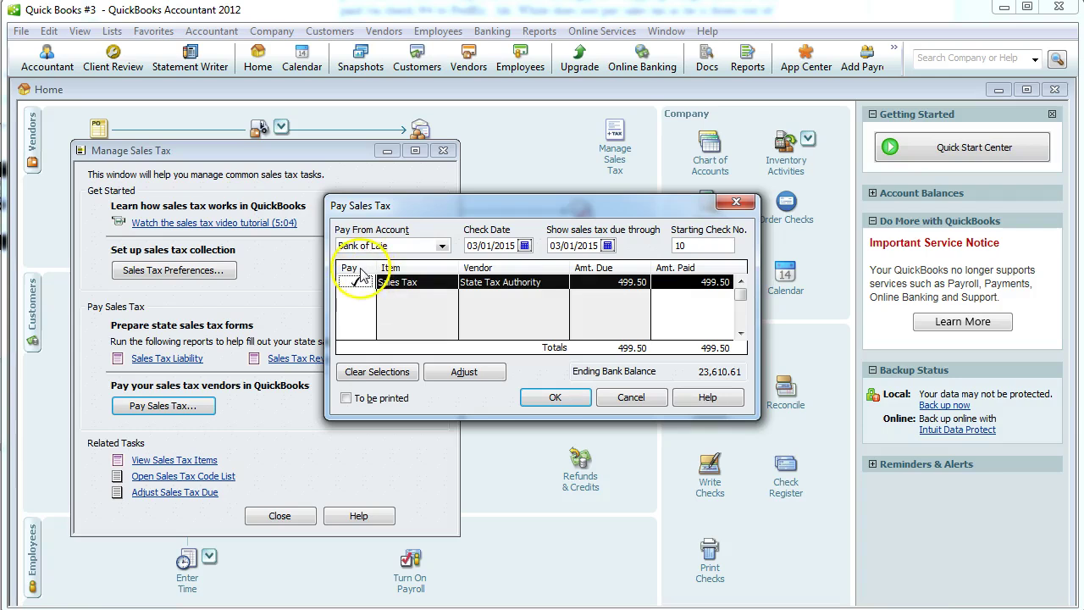
{"action": "left_click", "coordinate": [555, 397]}
{"action": "left_click", "coordinate": [281, 514]}
{"action": "left_click", "coordinate": [707, 490]}
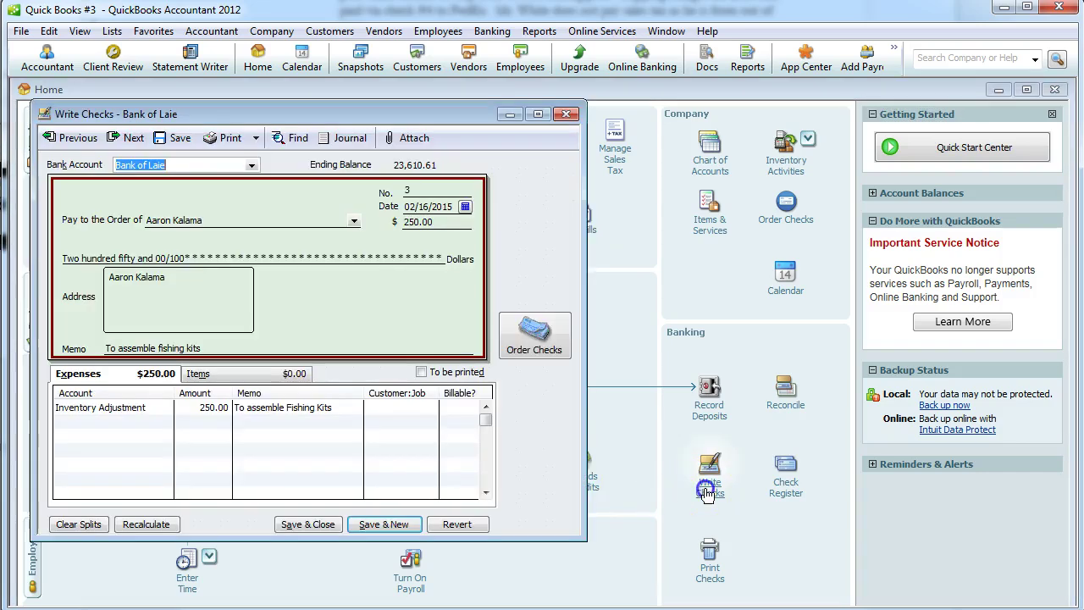
{"action": "left_click", "coordinate": [80, 139]}
{"action": "left_click", "coordinate": [131, 139]}
{"action": "left_click", "coordinate": [133, 140]}
{"action": "left_click", "coordinate": [133, 140]}
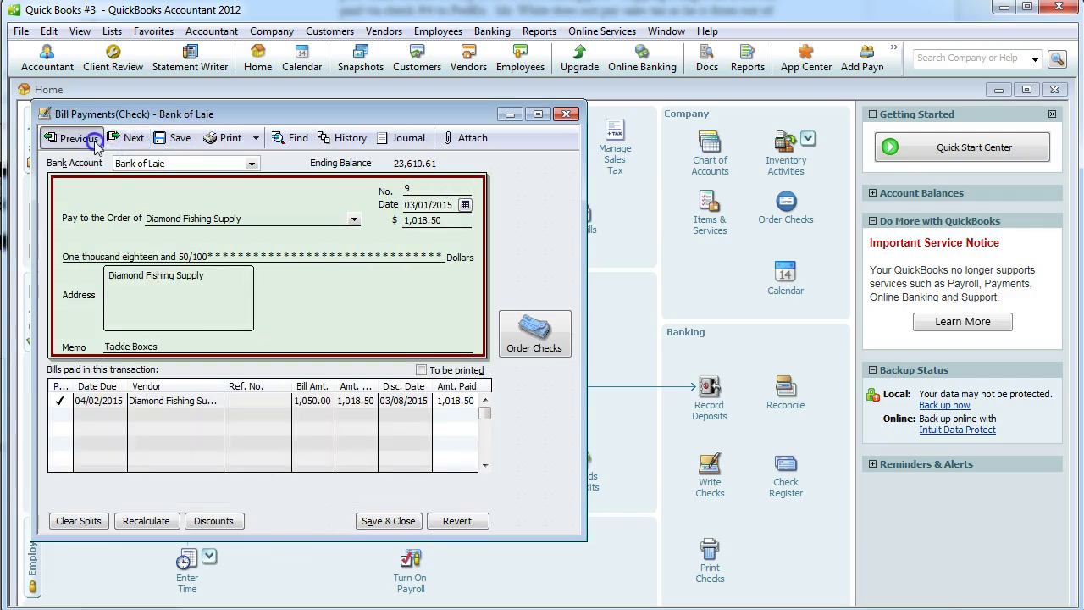
{"action": "left_click", "coordinate": [81, 138]}
{"action": "left_click", "coordinate": [89, 139]}
{"action": "left_click", "coordinate": [89, 139]}
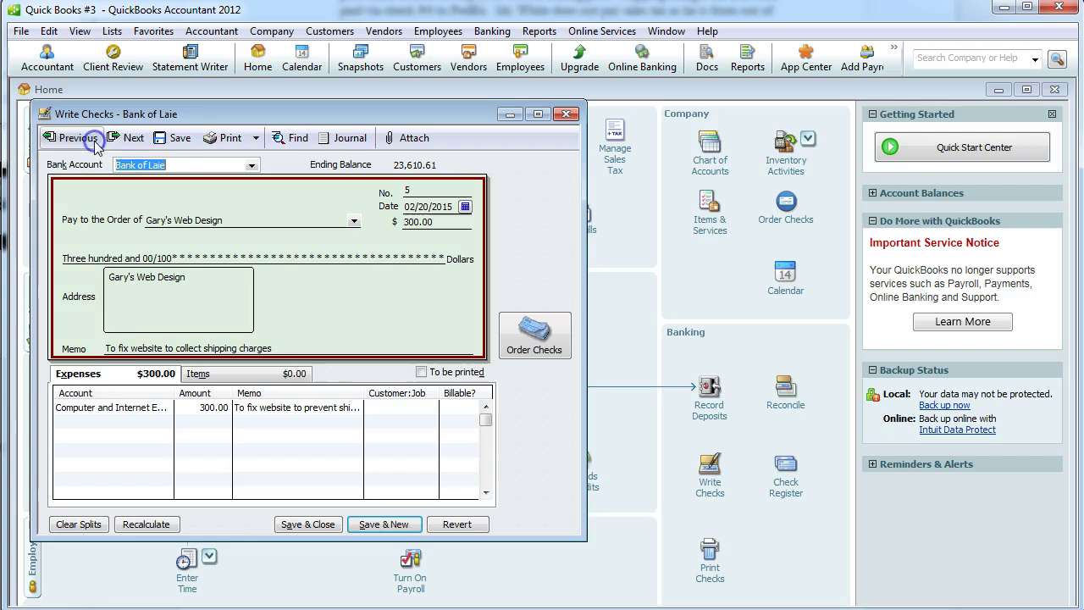
{"action": "left_click", "coordinate": [132, 140]}
{"action": "left_click", "coordinate": [133, 140]}
{"action": "left_click", "coordinate": [133, 140]}
{"action": "left_click", "coordinate": [132, 140]}
{"action": "left_click", "coordinate": [132, 140]}
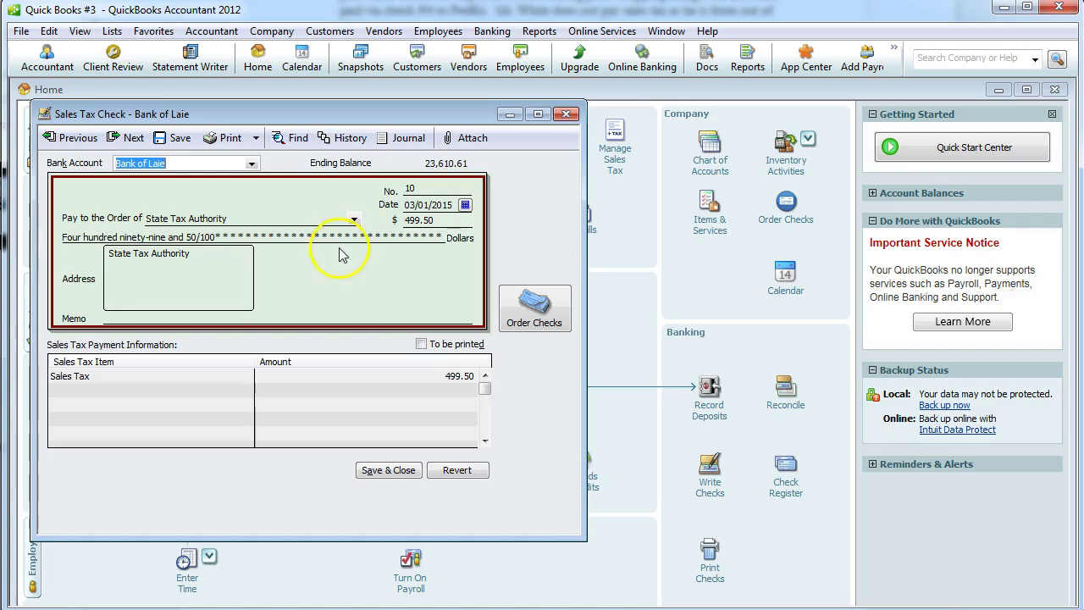
{"action": "left_click", "coordinate": [386, 471]}
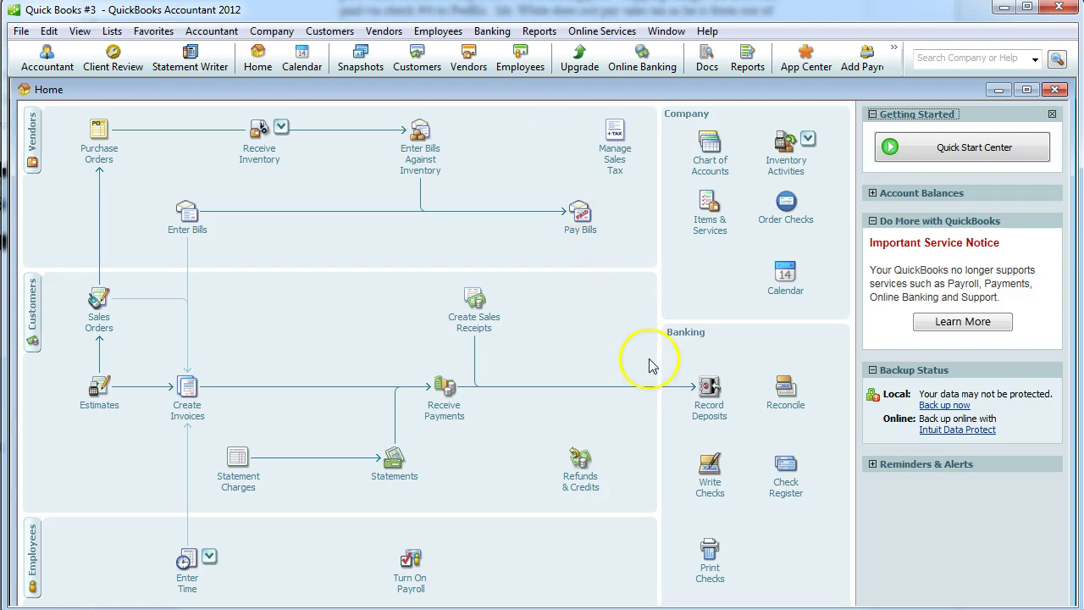
Open the standard Profit & Loss report for all dates, showing net income 731.11.
{"action": "left_click", "coordinate": [544, 36]}
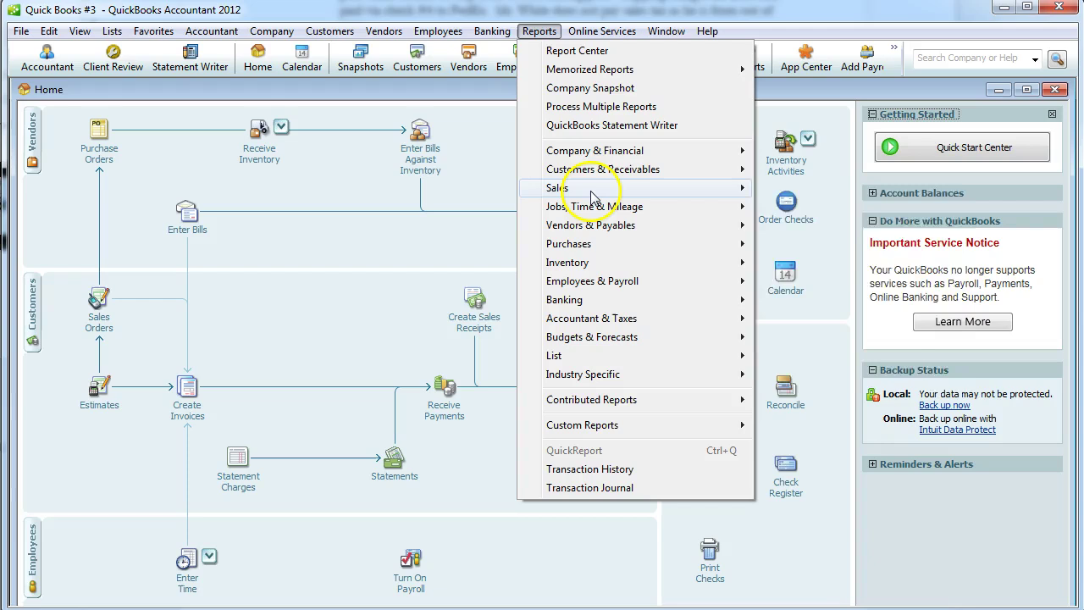
{"action": "mouse_move", "coordinate": [591, 196]}
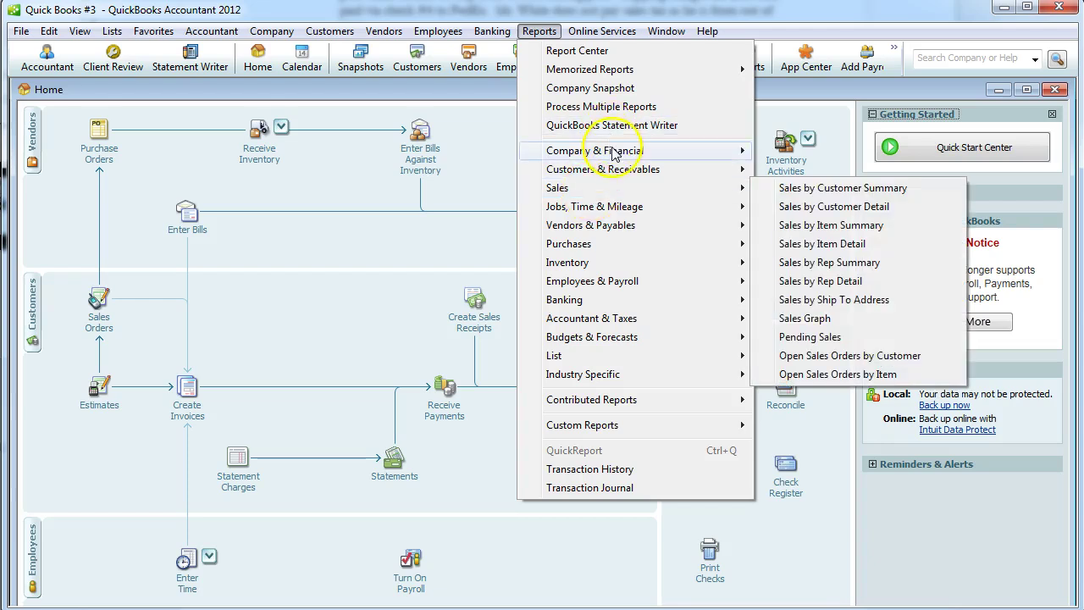
{"action": "mouse_move", "coordinate": [624, 150]}
{"action": "left_click", "coordinate": [883, 150]}
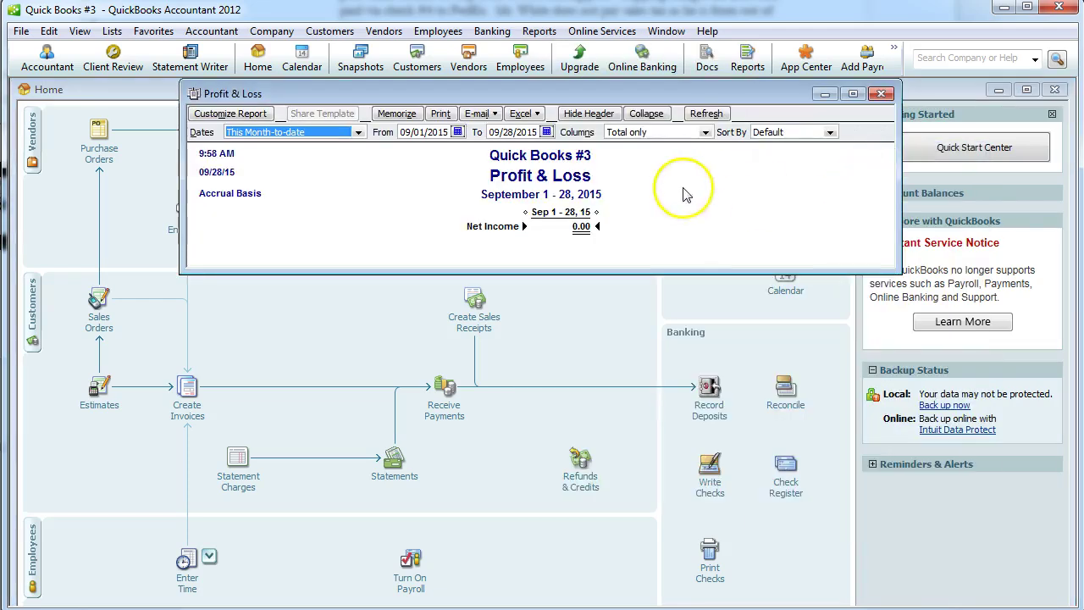
{"action": "left_click", "coordinate": [359, 133]}
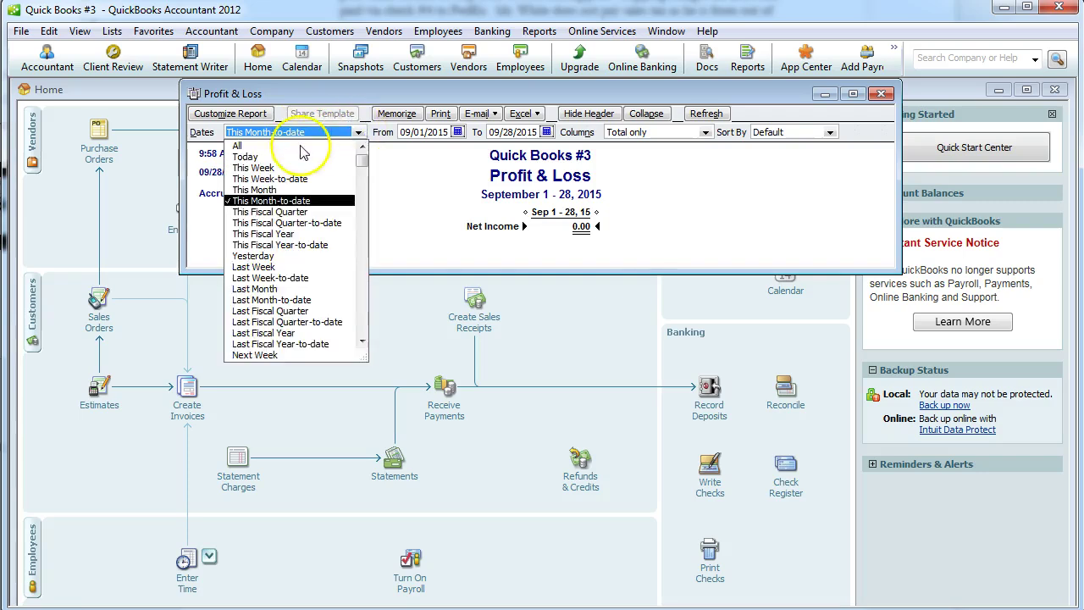
{"action": "left_click", "coordinate": [289, 143]}
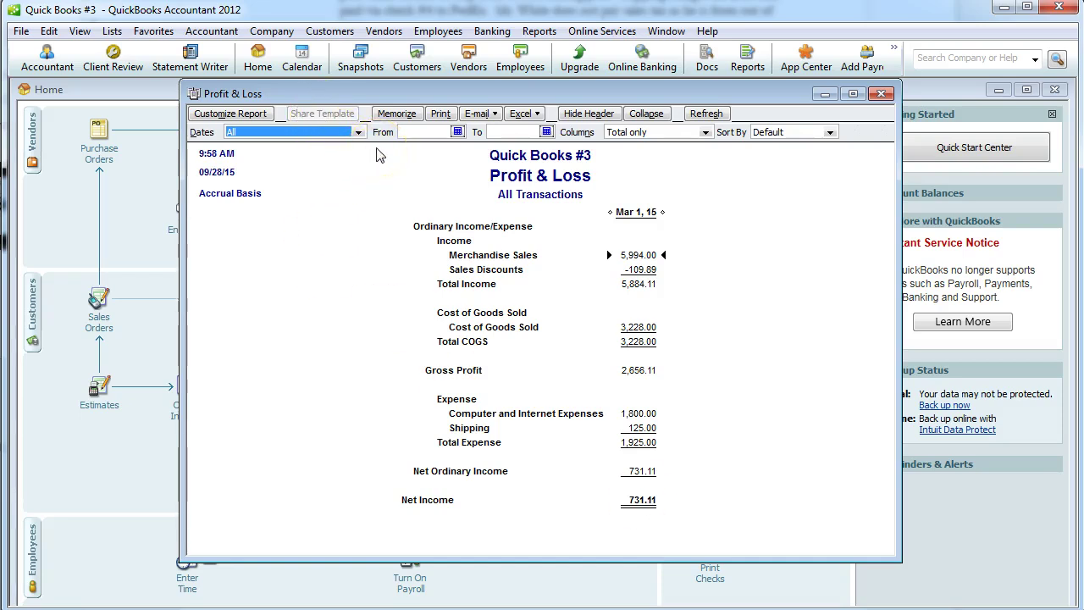
Save the report as PDF 'Quick Books #3 income statement' on the desktop.
{"action": "left_click", "coordinate": [22, 31]}
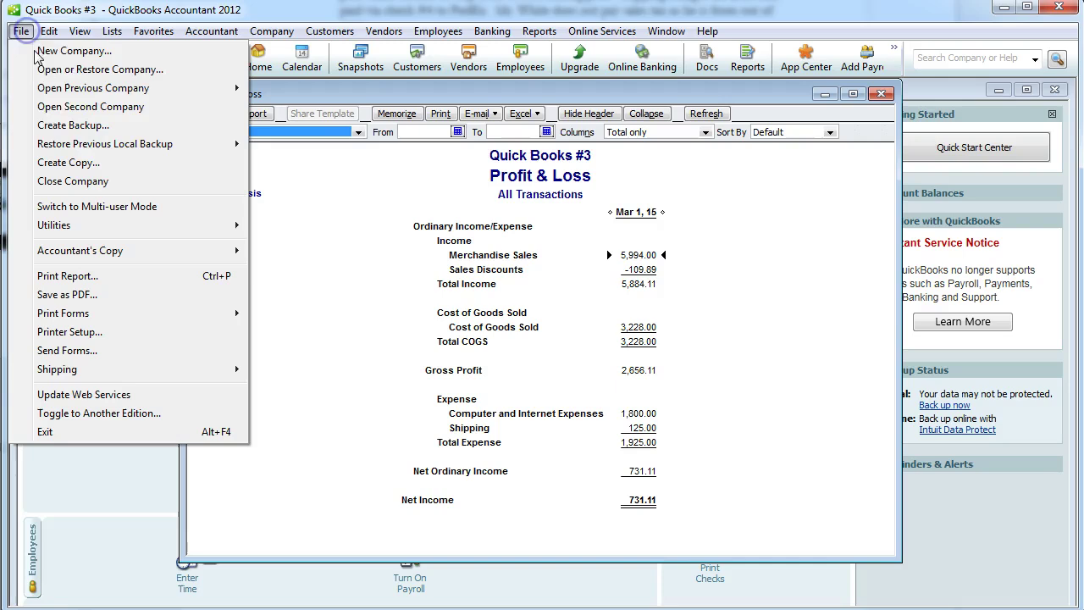
{"action": "left_click", "coordinate": [67, 295]}
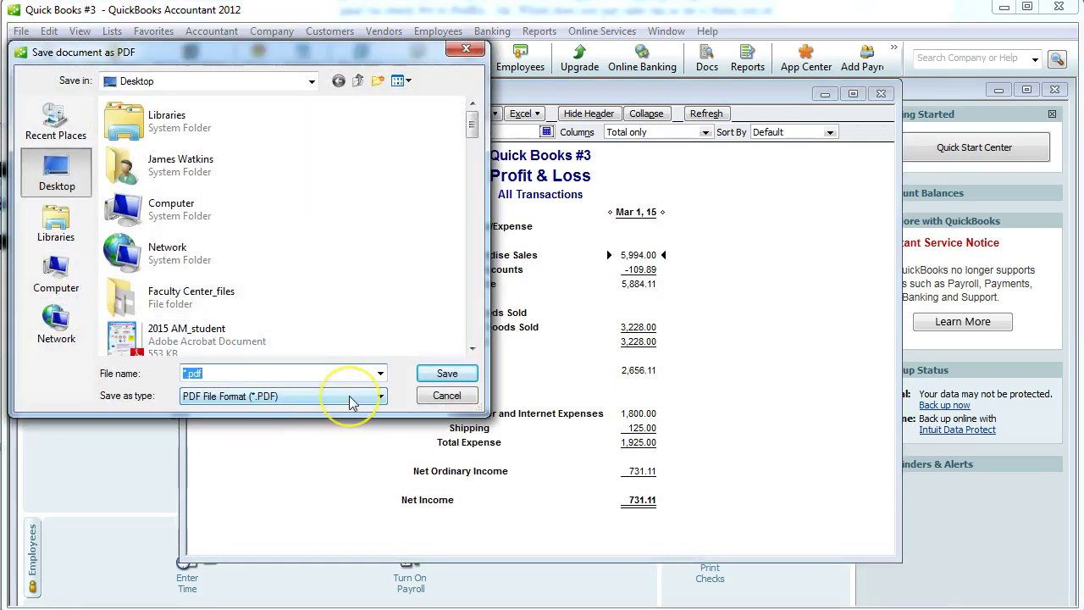
{"action": "type", "text": "Quick Books"}
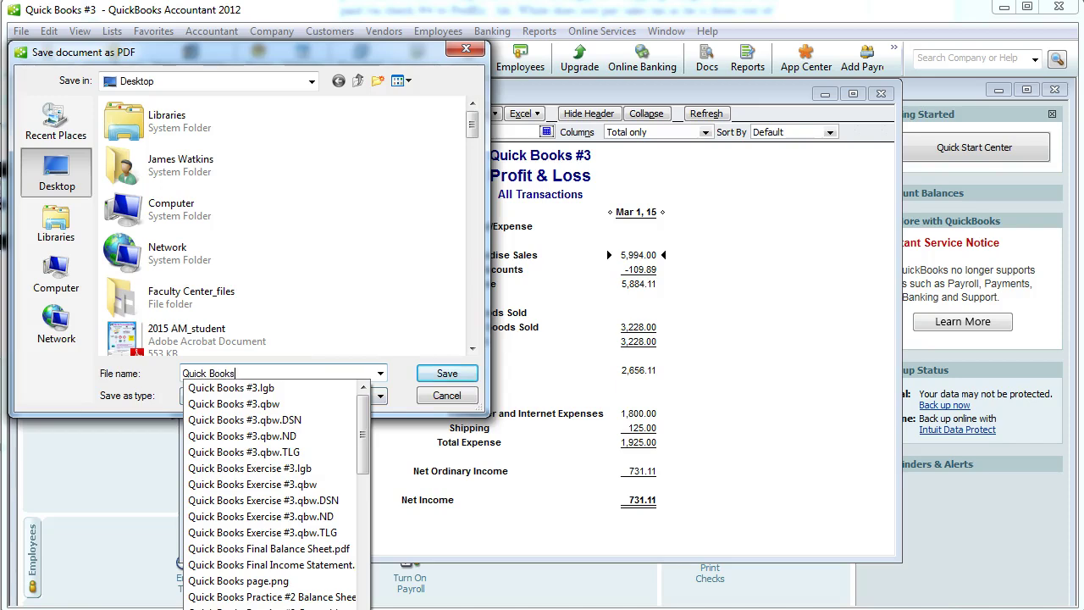
{"action": "type", "text": " #3 income statement"}
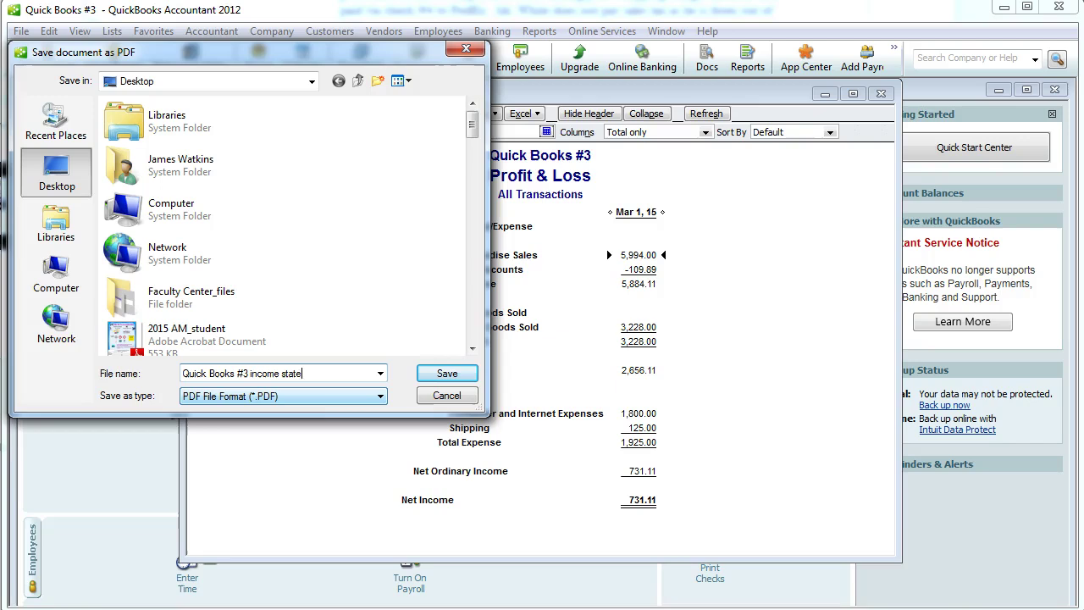
{"action": "left_click", "coordinate": [446, 374]}
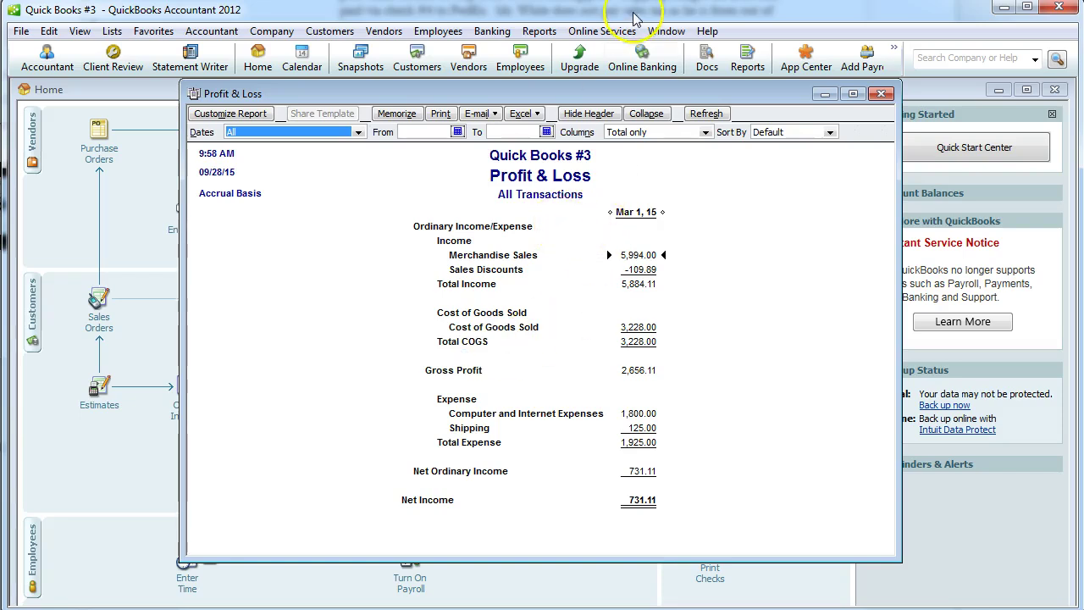
Save the standard Balance Sheet (25,731.11, as of September 28, 2015) as desktop PDF 'Quick Books #3 balance sheet'.
{"action": "left_click", "coordinate": [538, 31]}
{"action": "mouse_move", "coordinate": [596, 152]}
{"action": "left_click", "coordinate": [792, 381]}
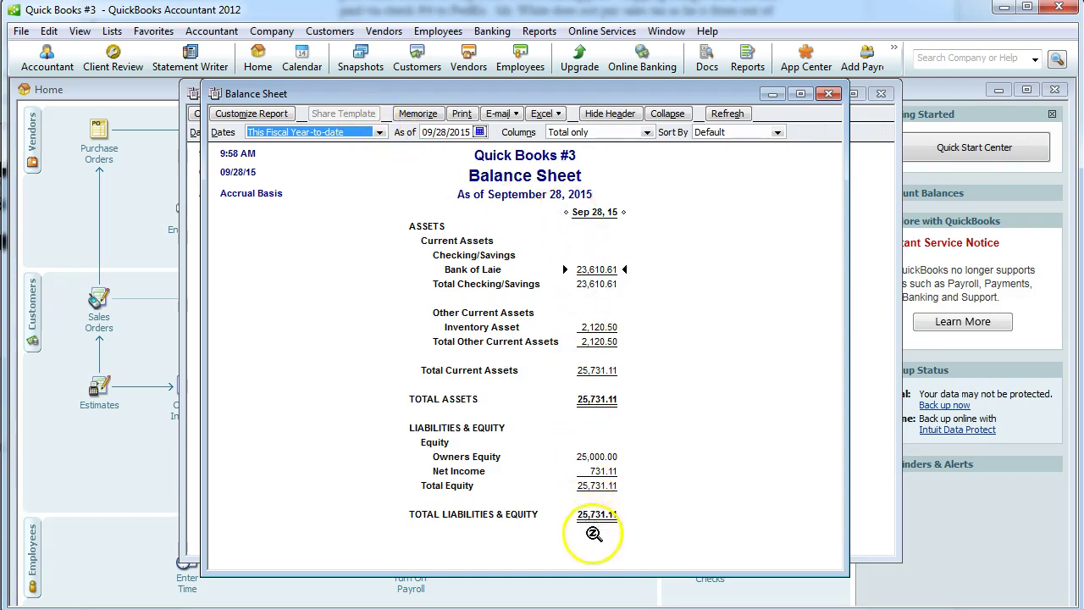
{"action": "left_click", "coordinate": [22, 31]}
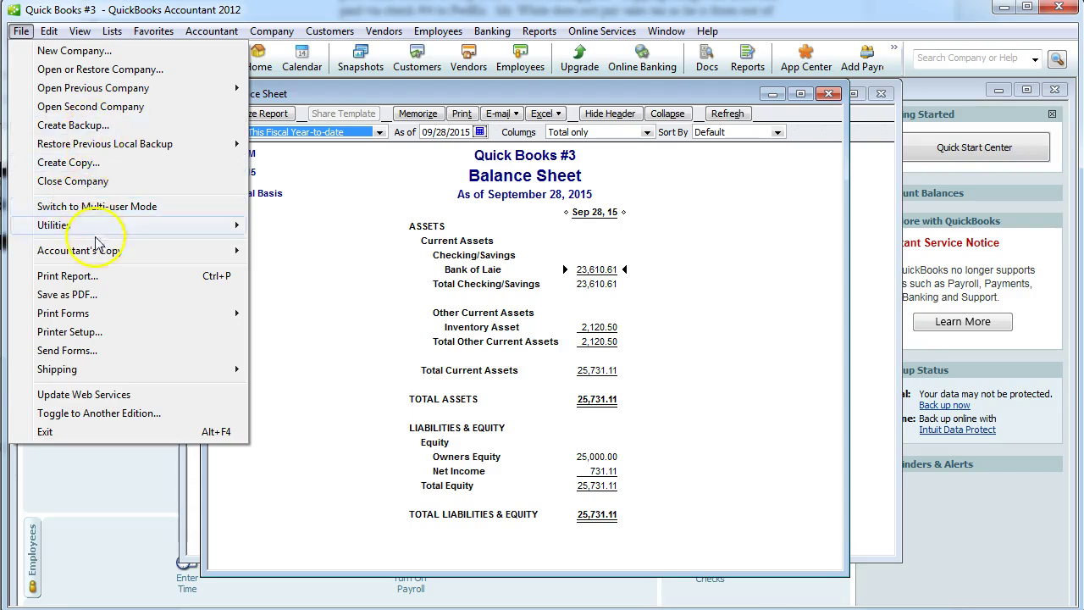
{"action": "left_click", "coordinate": [66, 295]}
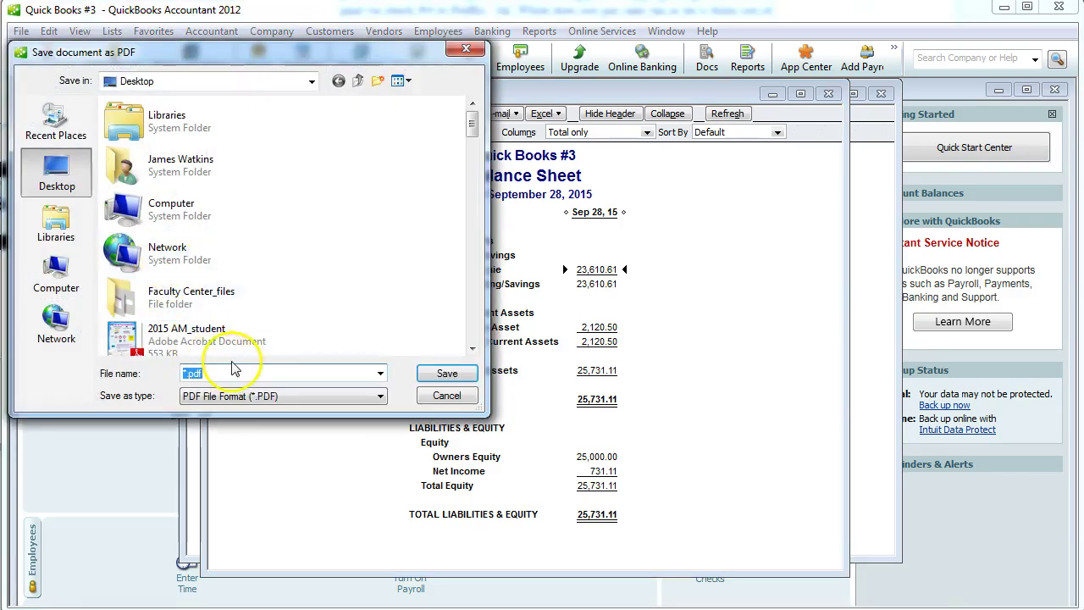
{"action": "type", "text": "Quick Book"}
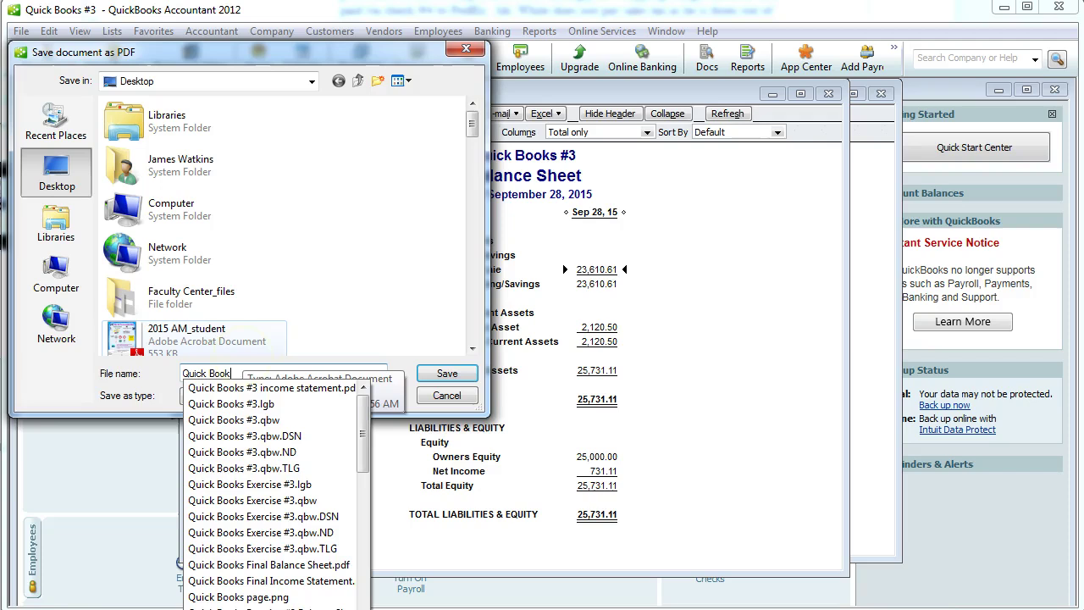
{"action": "type", "text": "s #3 B"}
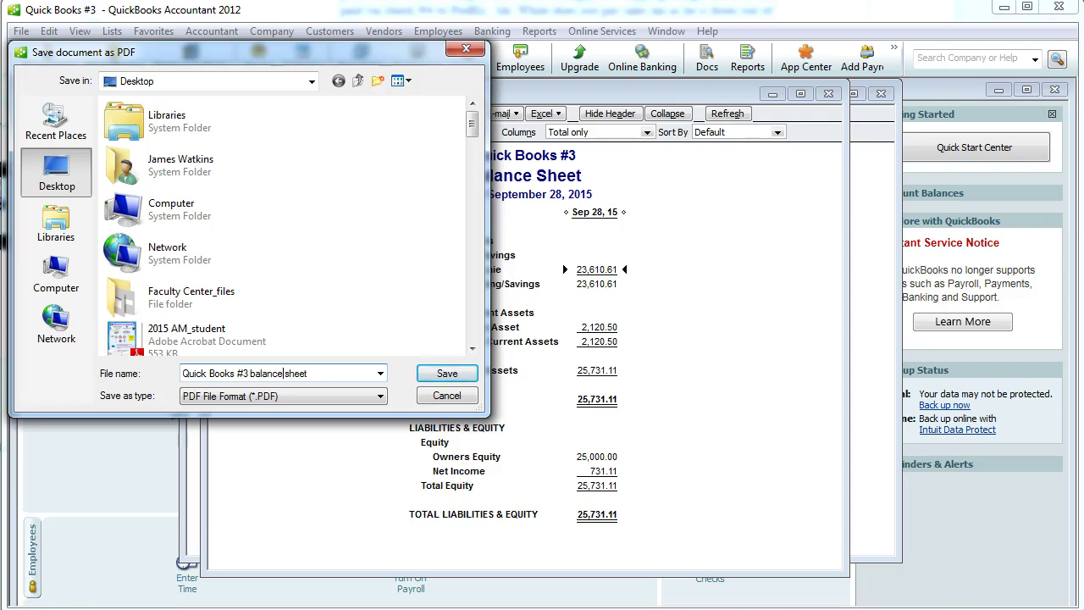
{"action": "left_click", "coordinate": [447, 373]}
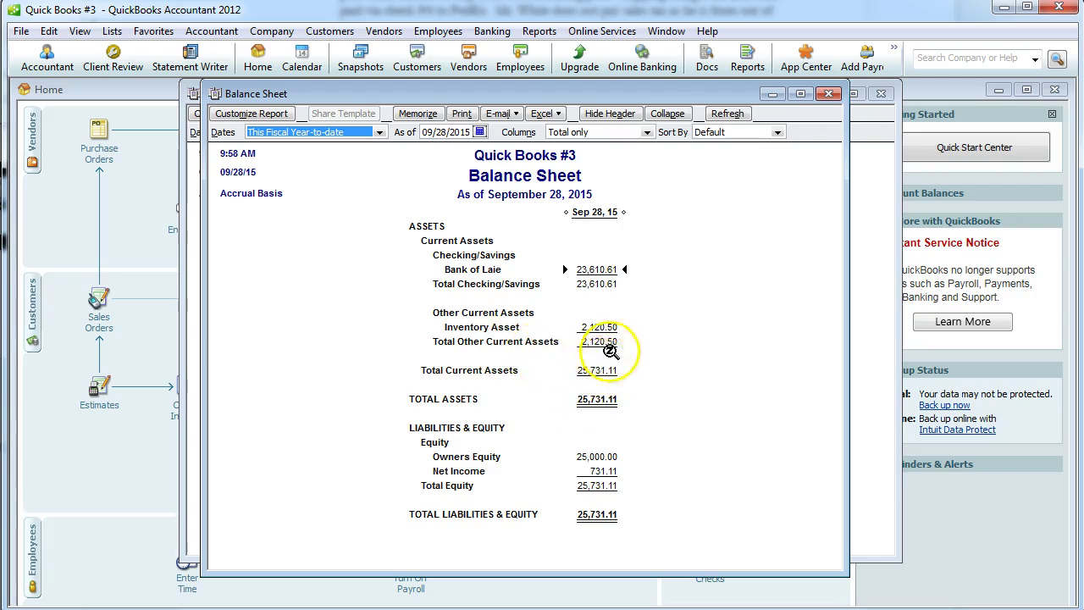
Open the Journal report showing all transactions.
{"action": "left_click", "coordinate": [375, 31]}
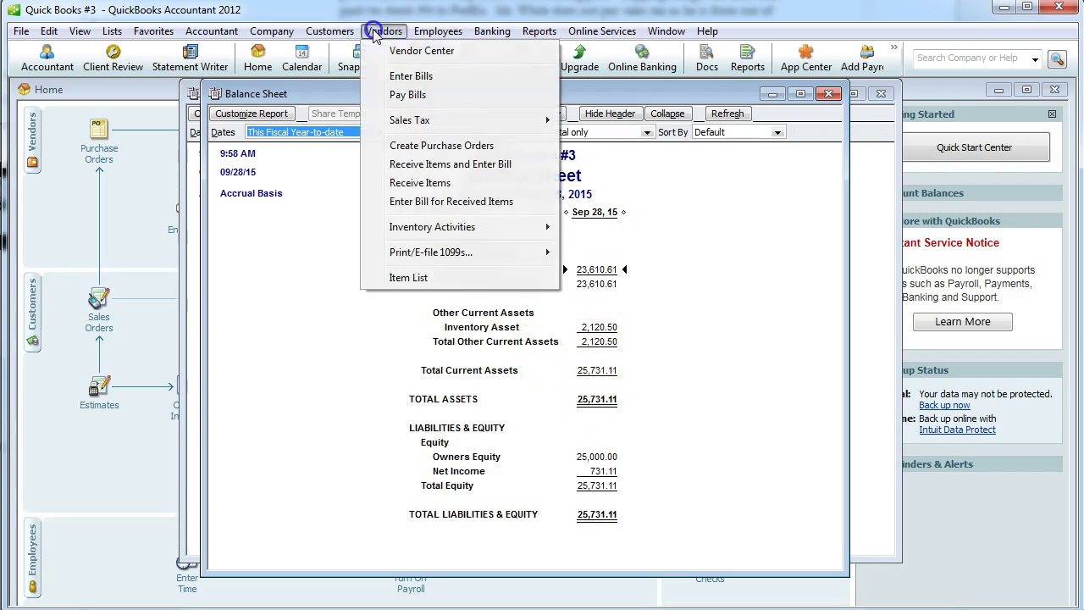
{"action": "mouse_move", "coordinate": [538, 31]}
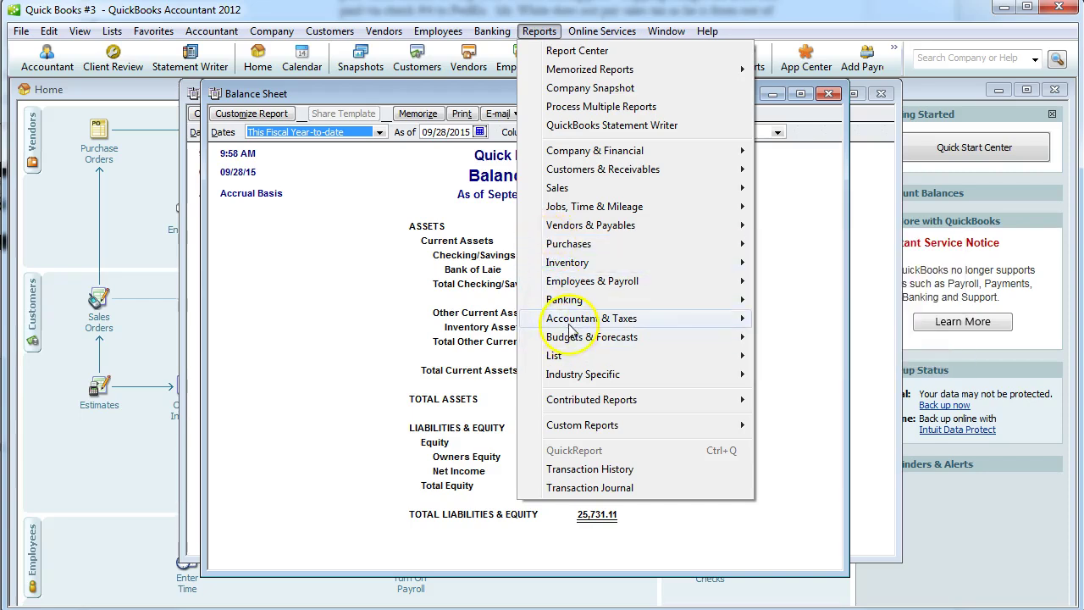
{"action": "mouse_move", "coordinate": [569, 330]}
{"action": "left_click", "coordinate": [787, 413]}
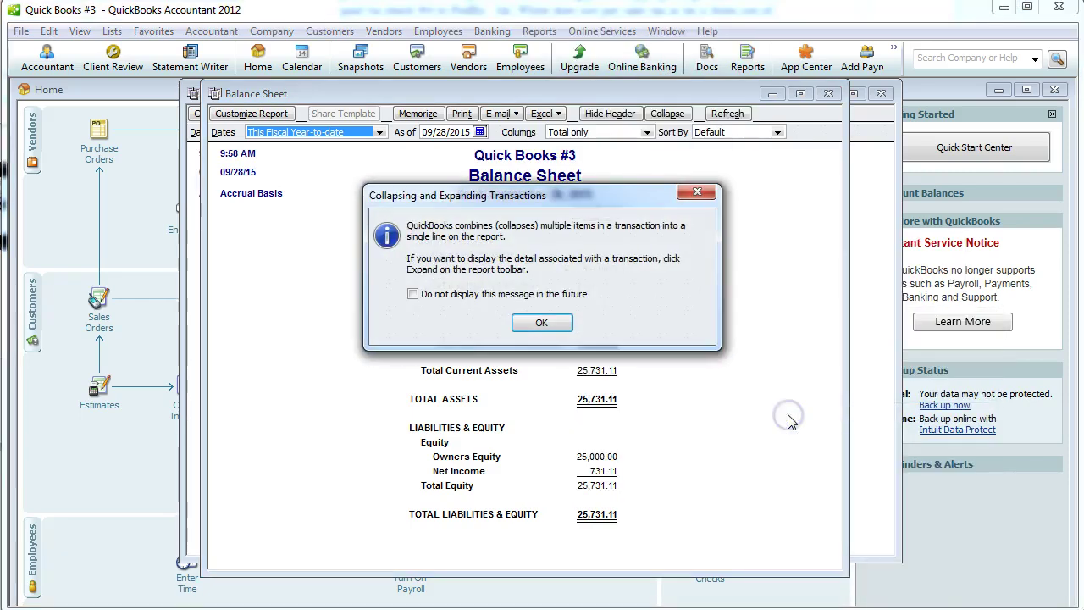
{"action": "left_click", "coordinate": [539, 322]}
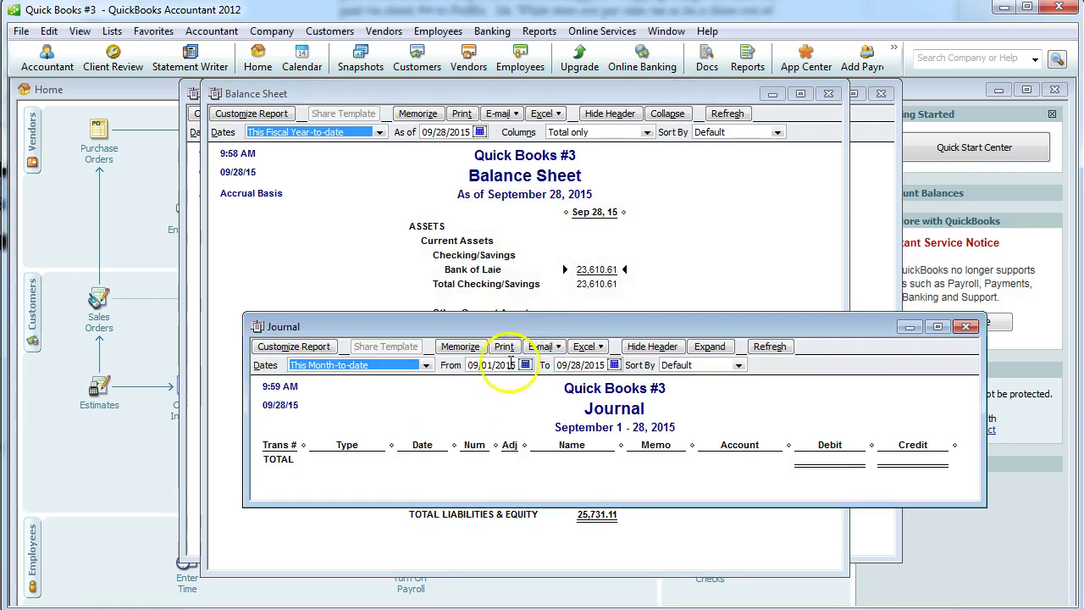
{"action": "left_click", "coordinate": [426, 364]}
{"action": "left_click", "coordinate": [346, 381]}
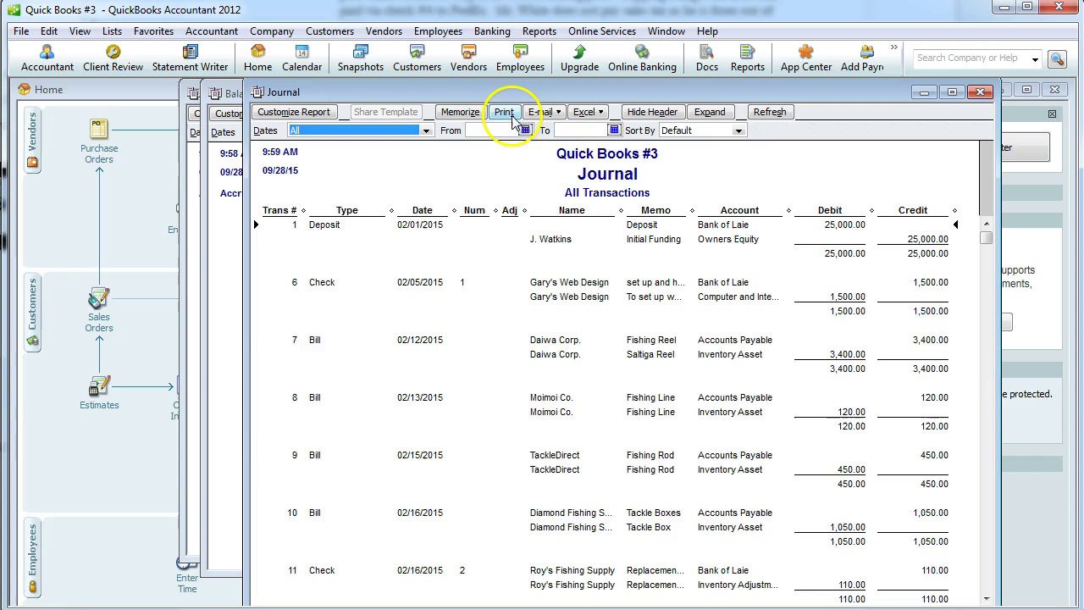
Print the Journal in landscape to the PDF writer as desktop file 'Quick Books #3 Accounting Journal'.
{"action": "left_click", "coordinate": [511, 117]}
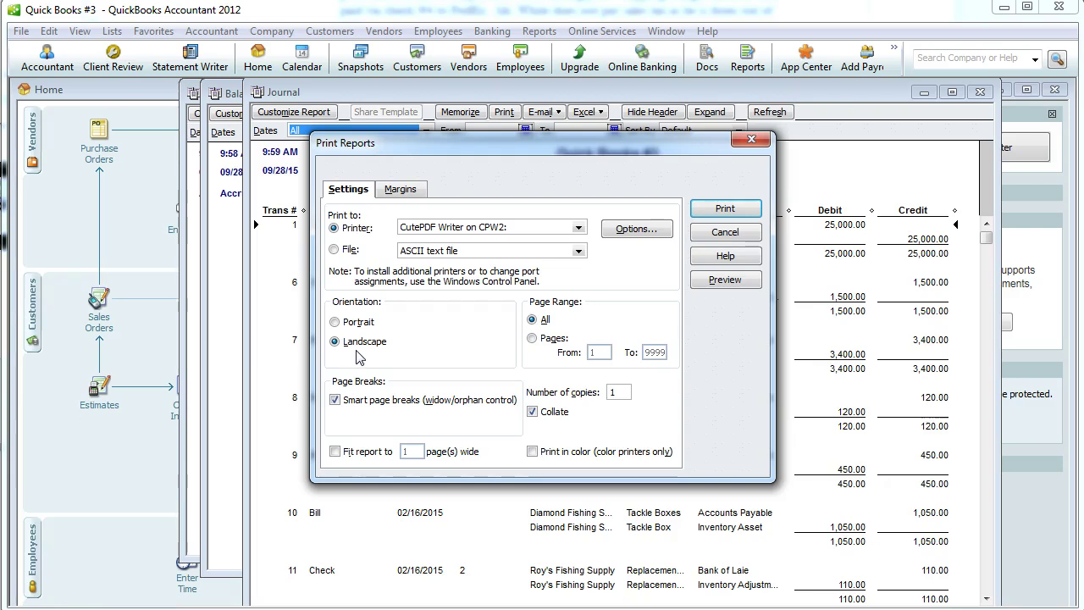
{"action": "left_click", "coordinate": [361, 341]}
{"action": "left_click", "coordinate": [725, 209]}
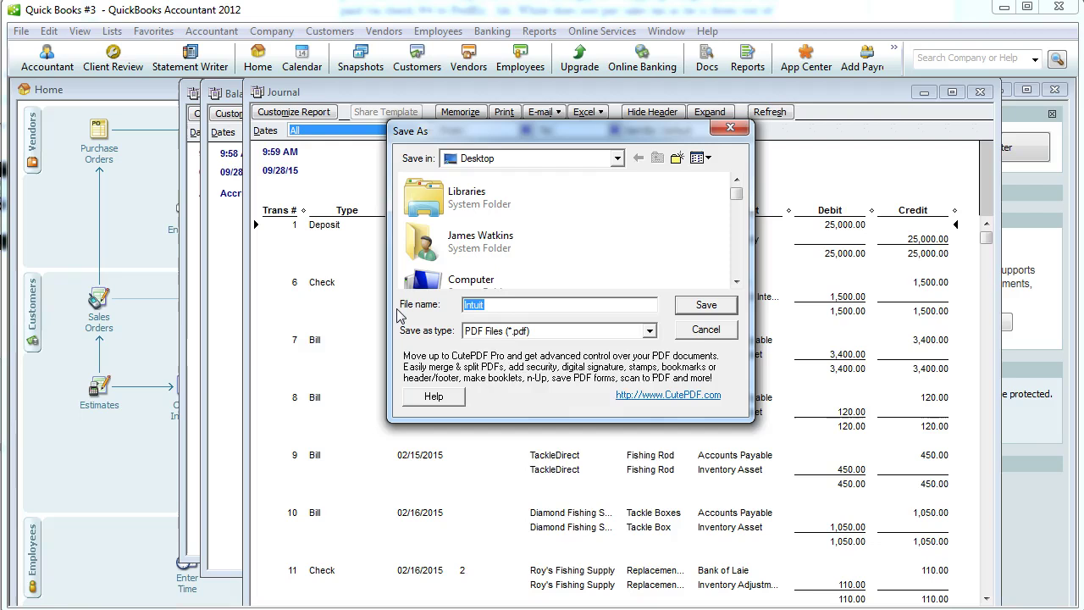
{"action": "key", "text": "BackSpace"}
{"action": "type", "text": "Quick Books #3"}
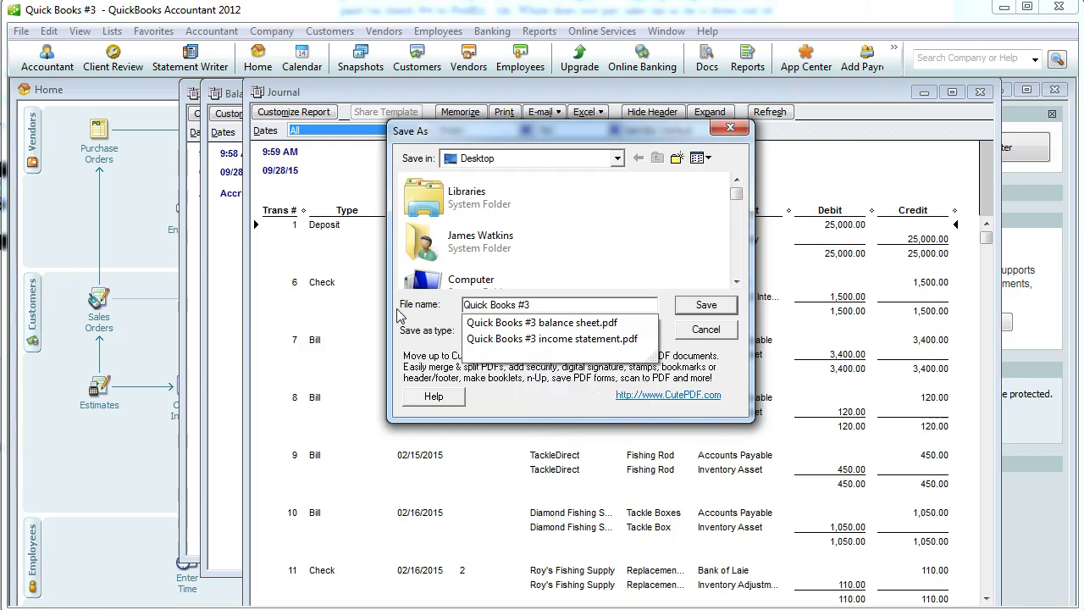
{"action": "type", "text": "Accounting Jou"}
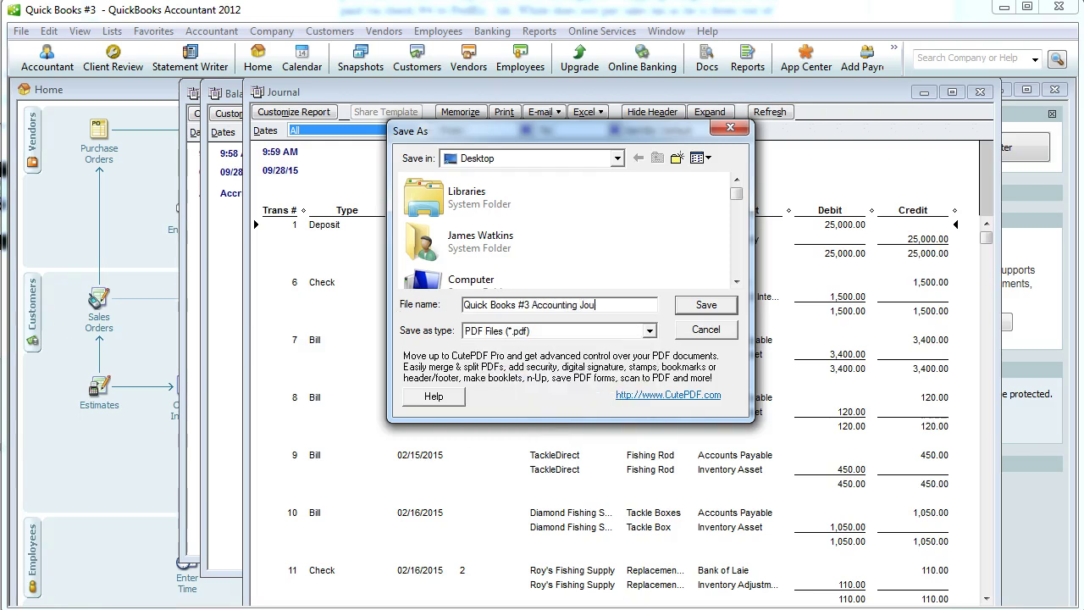
{"action": "type", "text": "rnal"}
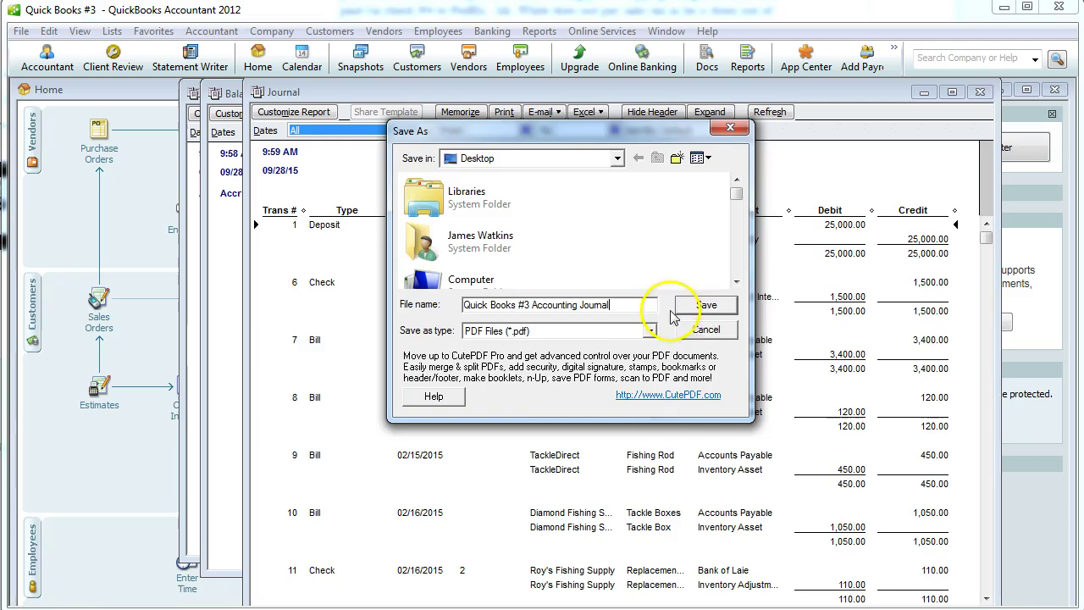
{"action": "left_click", "coordinate": [704, 304]}
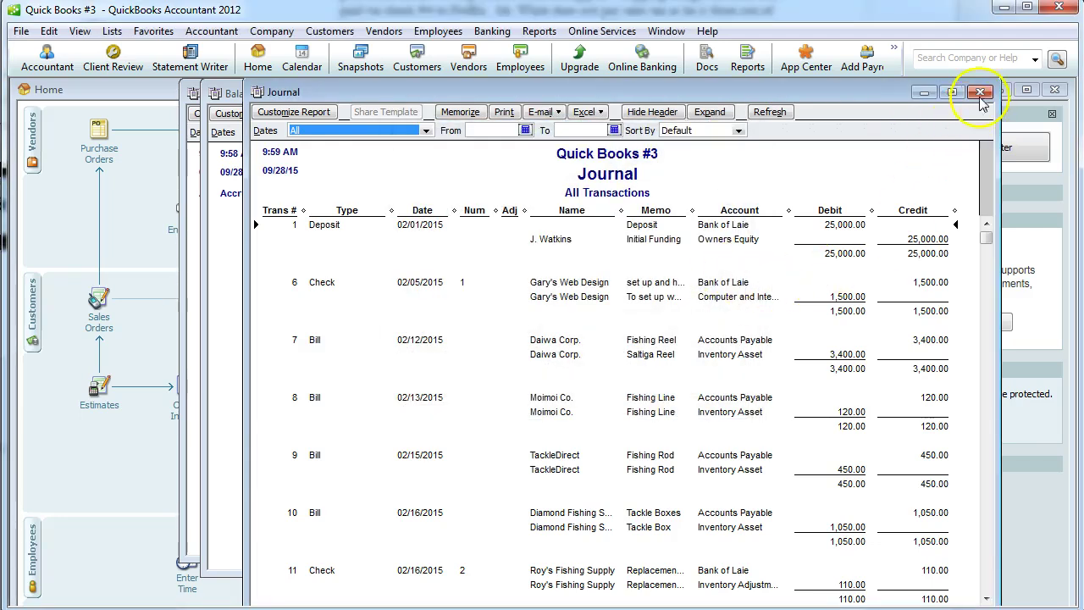
Close the Journal, Balance Sheet and Profit & Loss report windows, answering No to memorizing.
{"action": "left_click", "coordinate": [979, 91]}
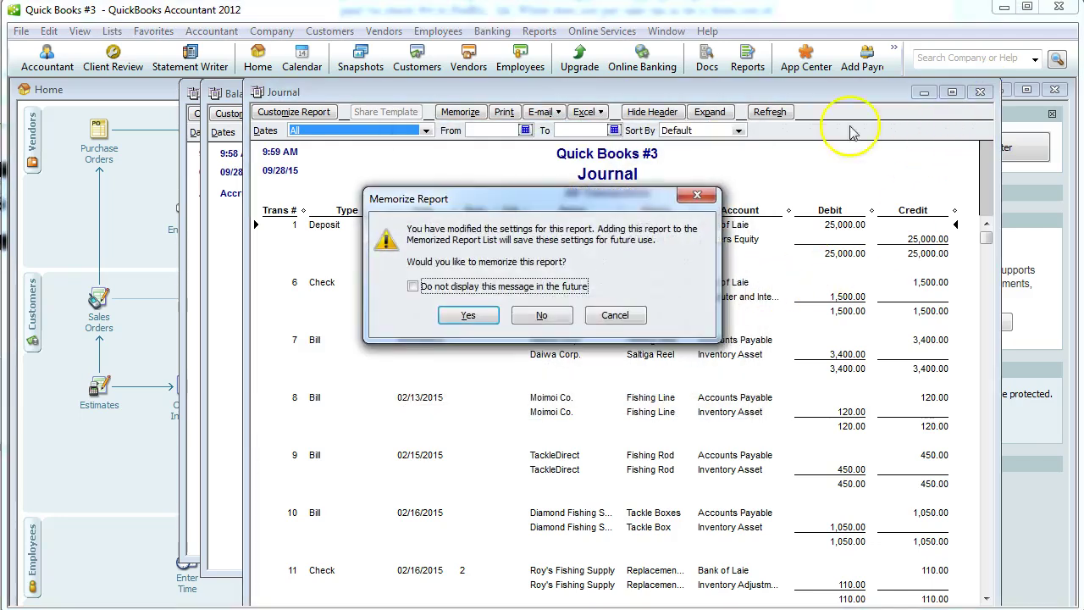
{"action": "left_click", "coordinate": [547, 316]}
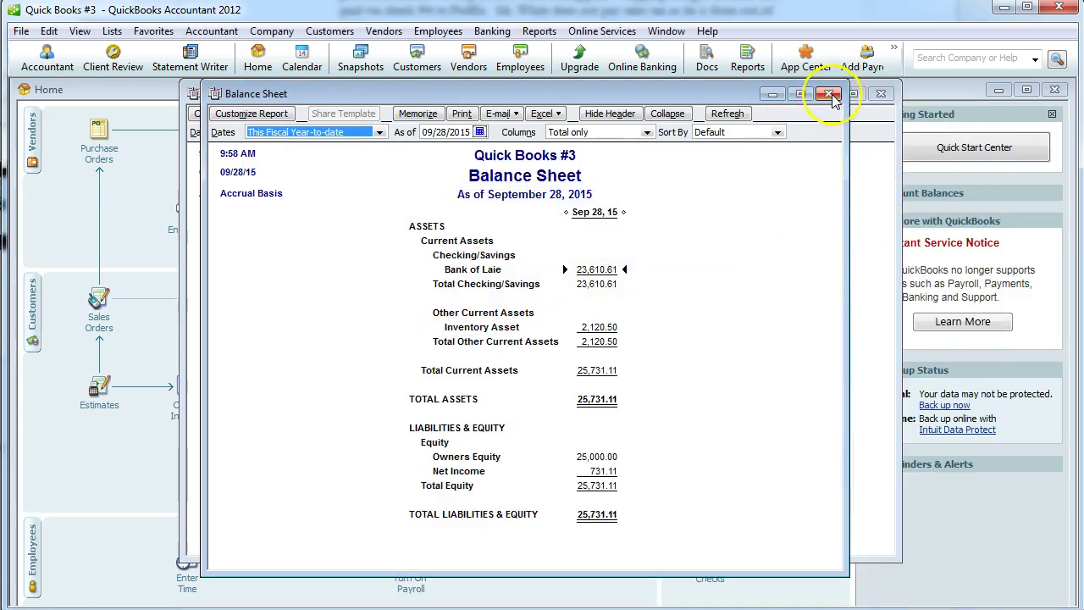
{"action": "left_click", "coordinate": [833, 95]}
{"action": "left_click", "coordinate": [880, 93]}
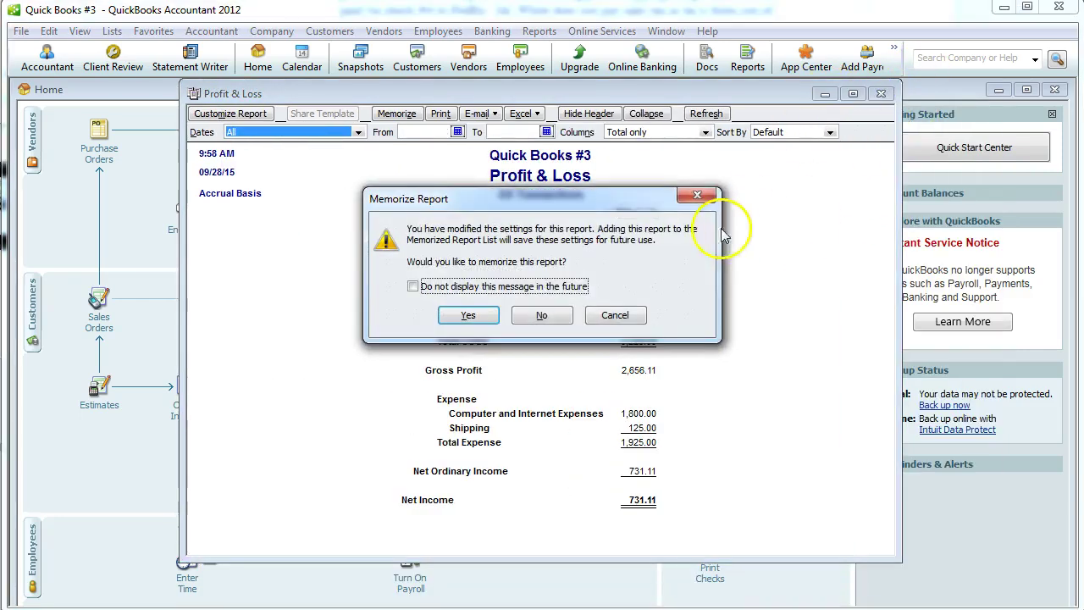
{"action": "left_click", "coordinate": [552, 315]}
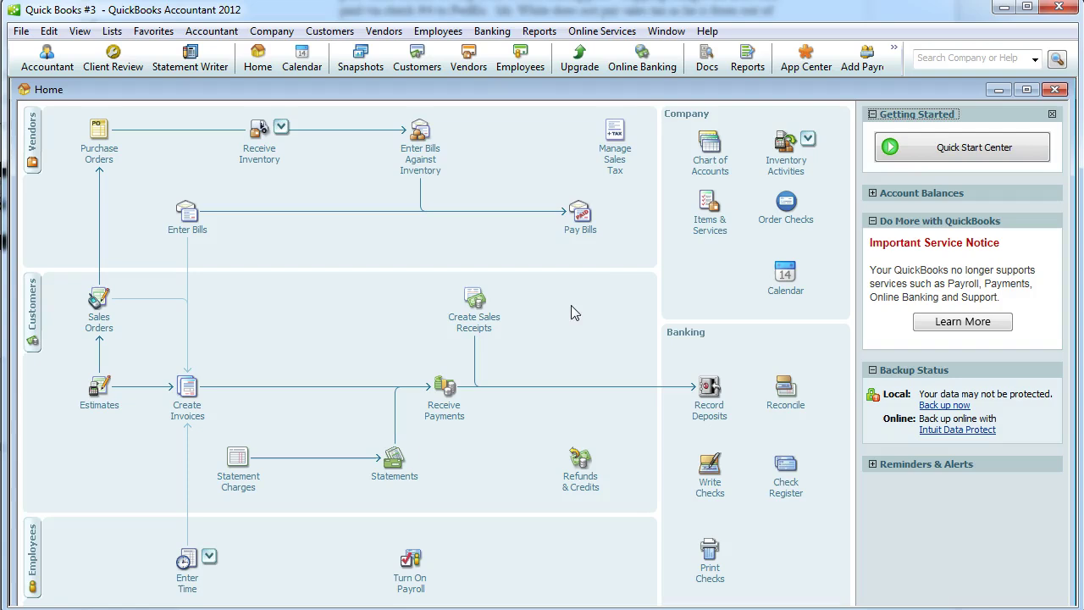